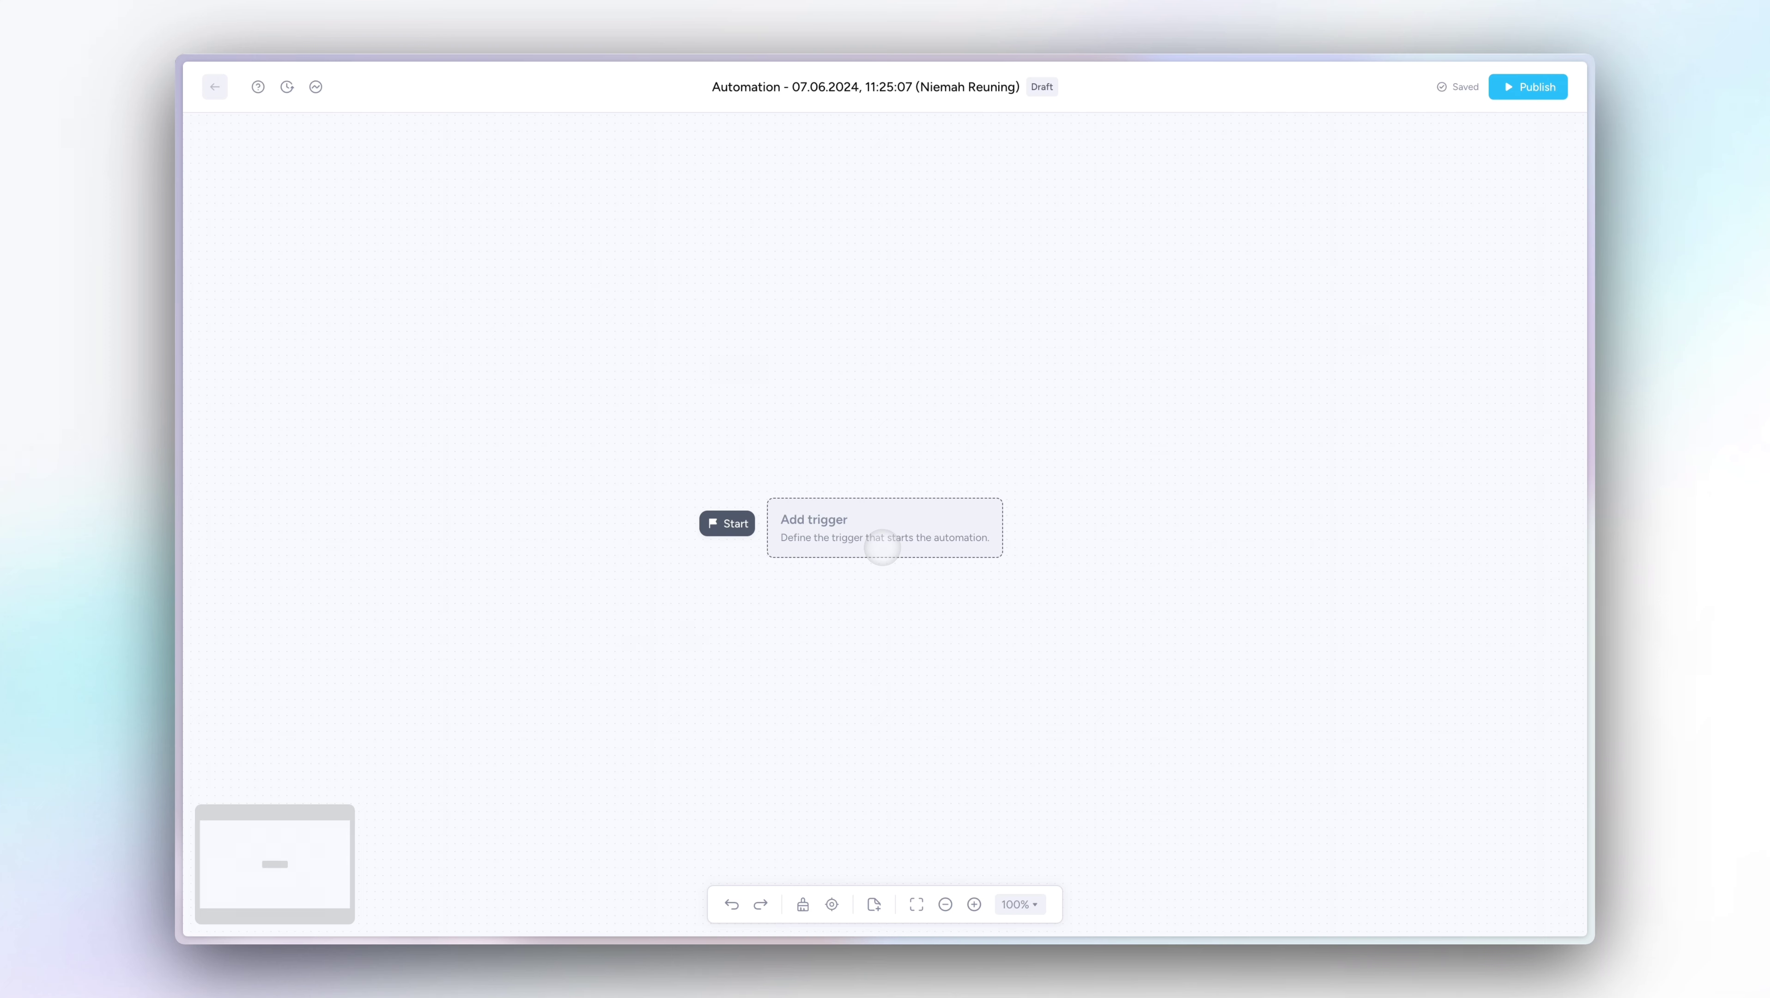
Start the automation with the WhatsApp trigger "Contact scans a QR code" and set its message content filter to equal "Leasing".
left_click(882, 547)
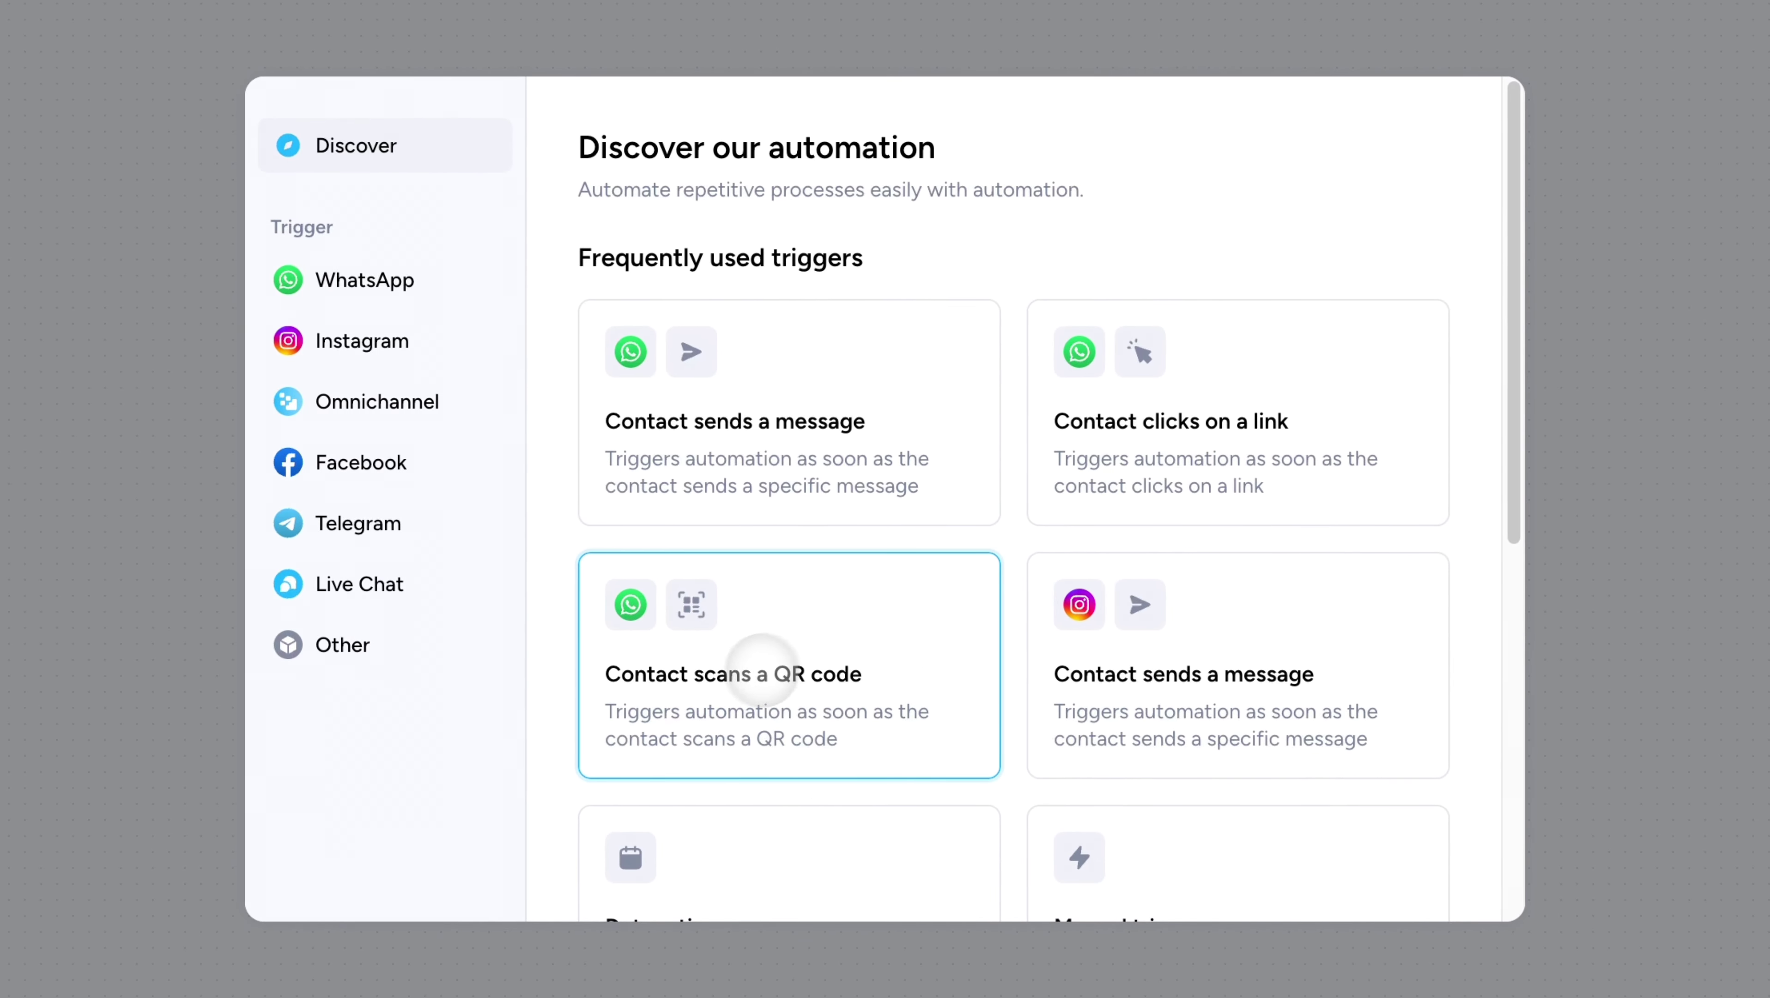
left_click(761, 669)
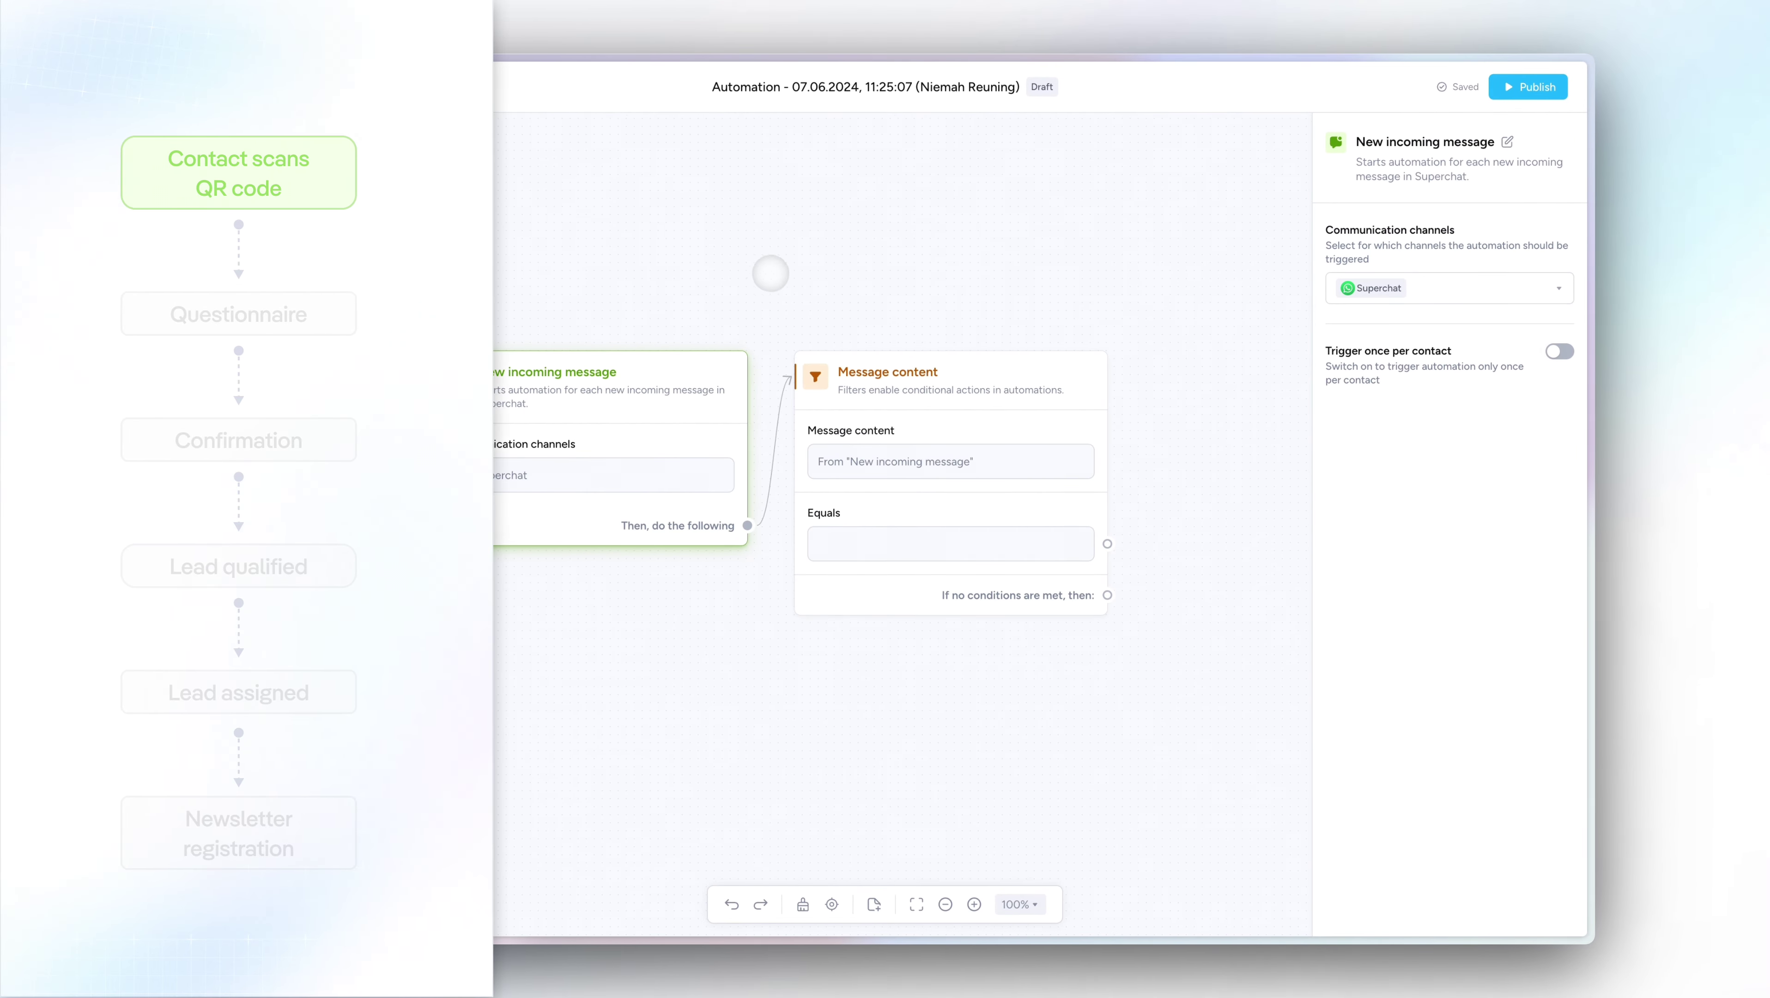
left_click(877, 411)
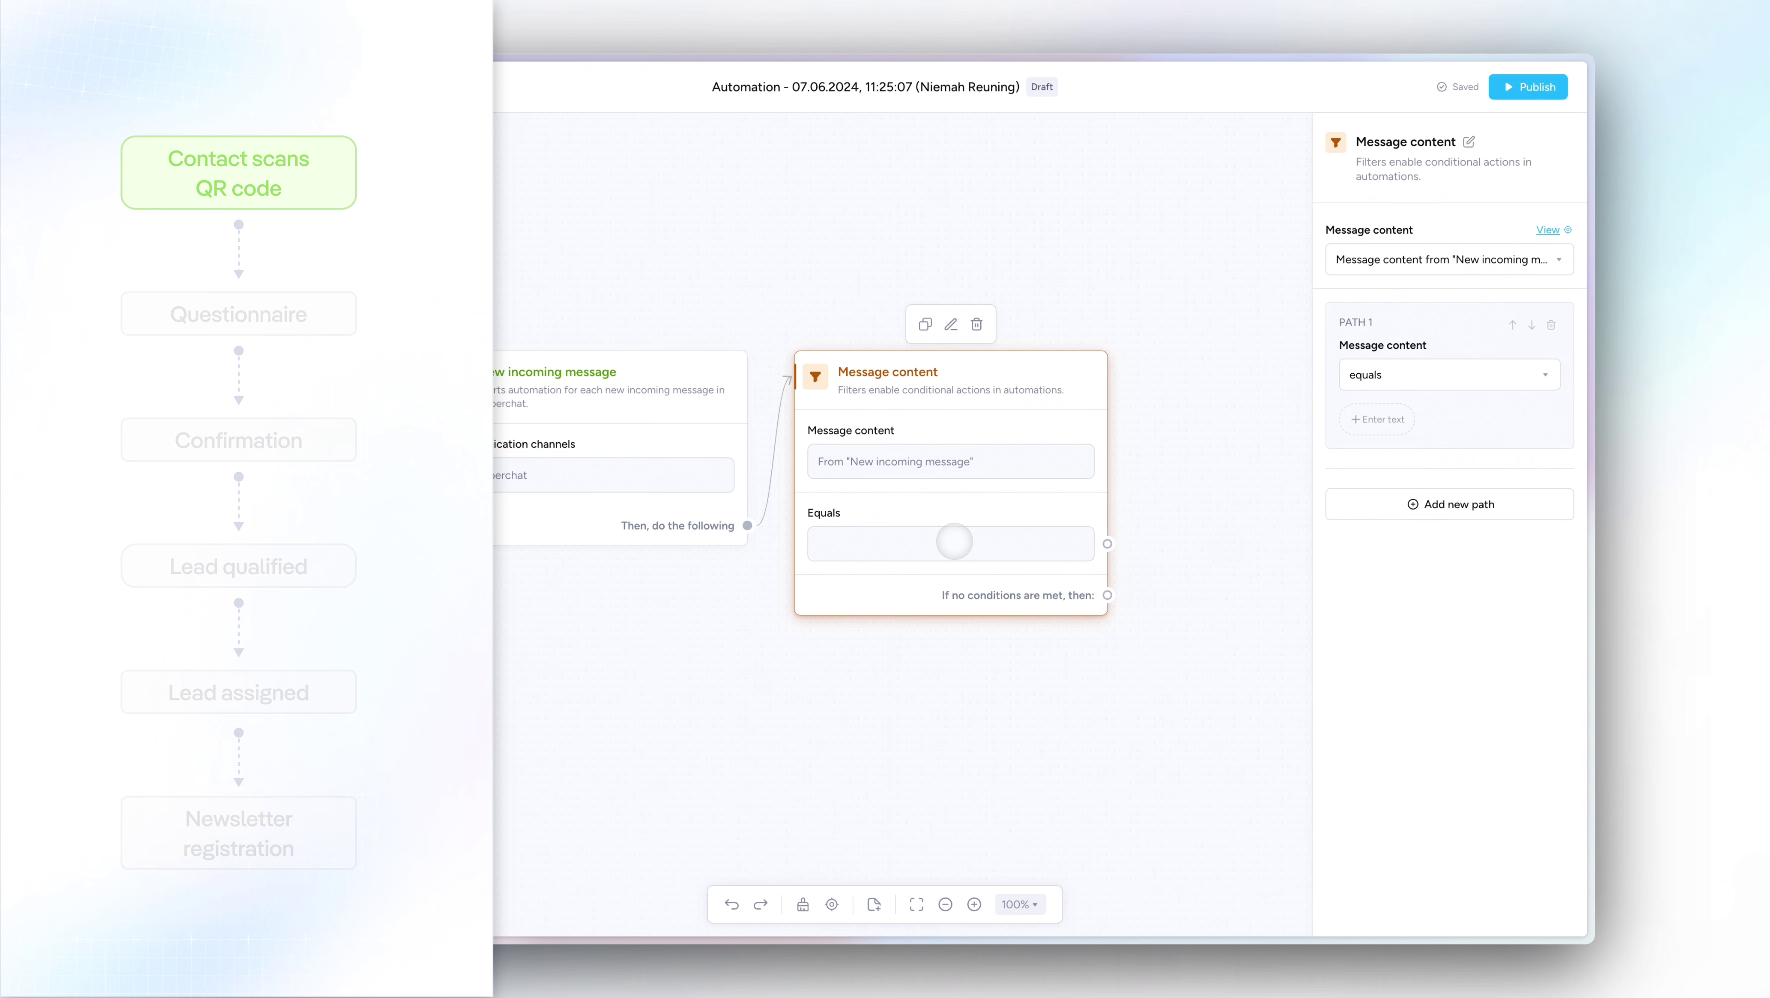
left_click(1406, 421)
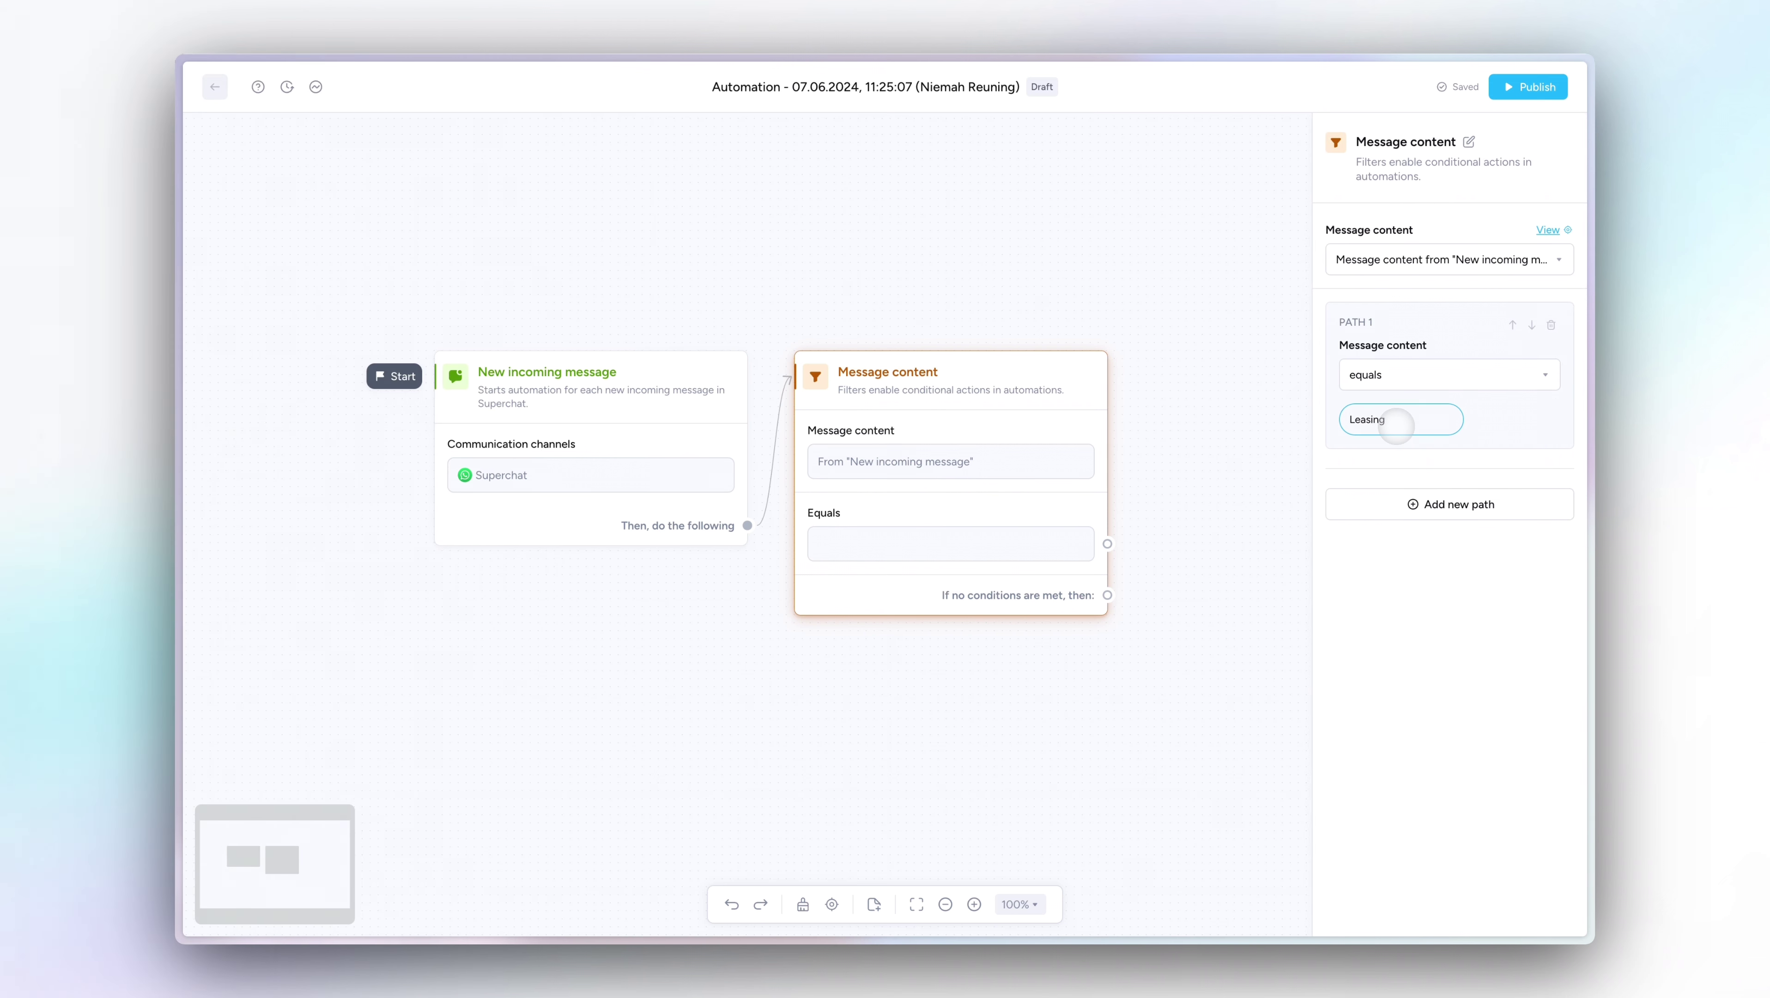
key("Return")
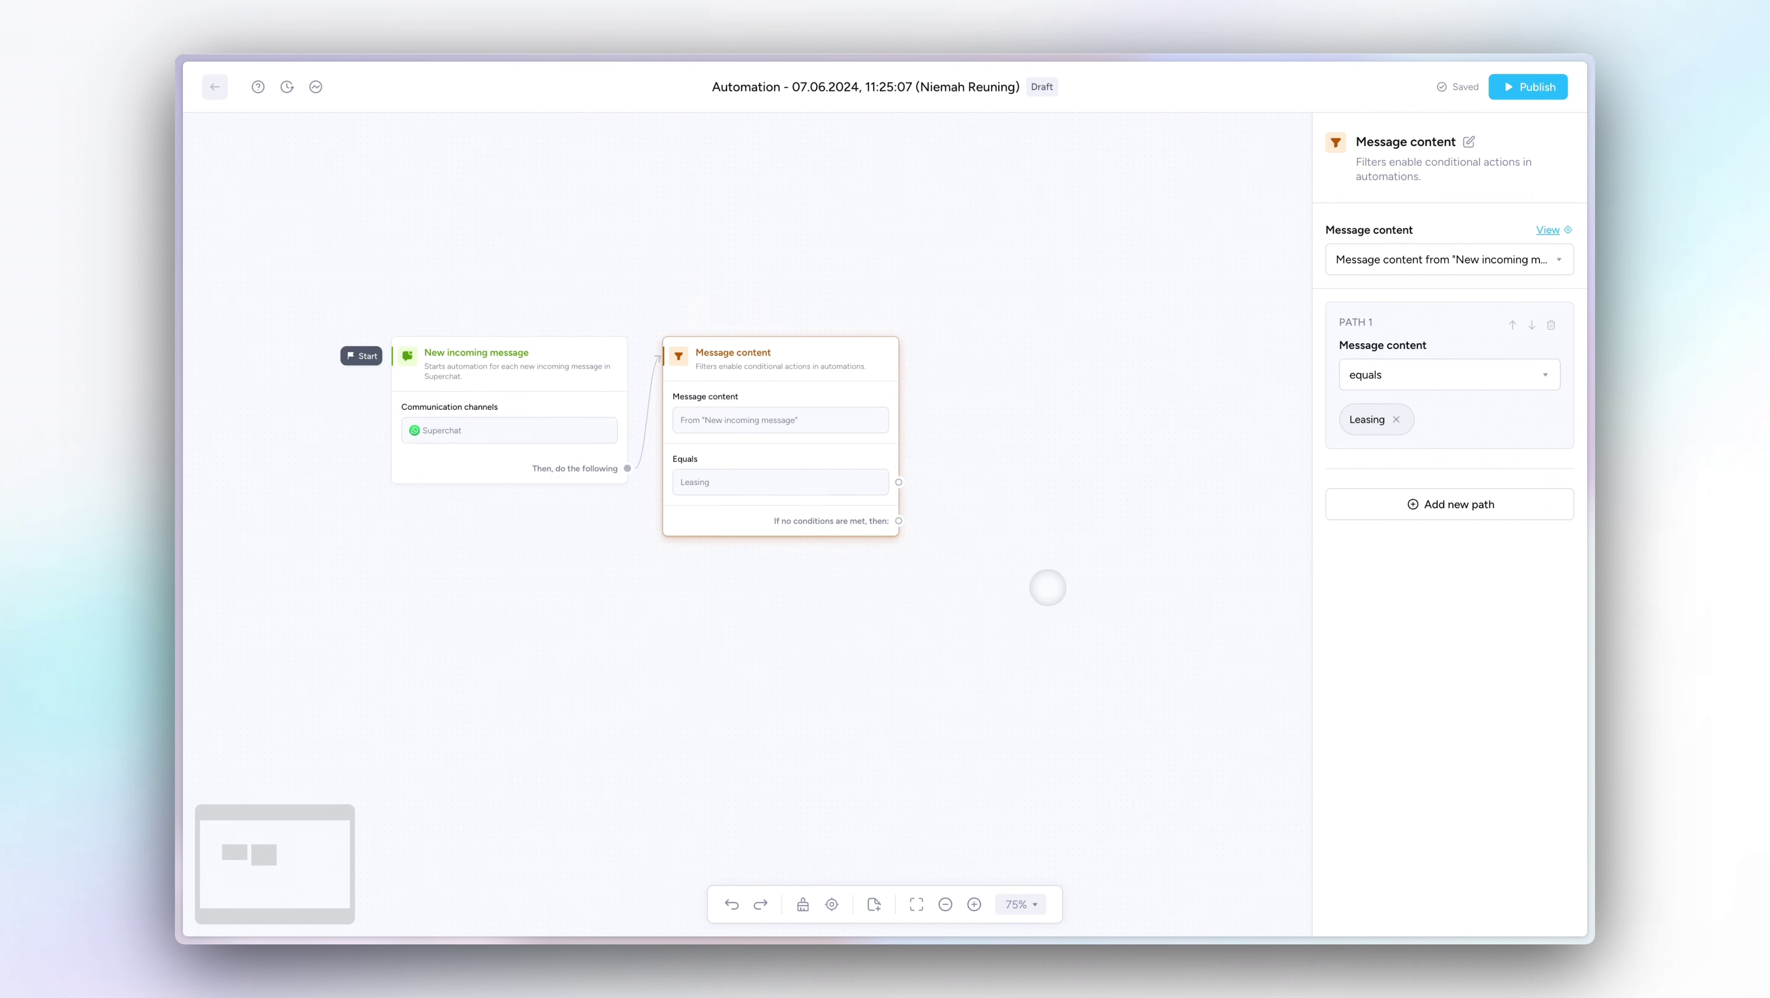
Add a Send message action to the Leasing path of the message content filter.
left_click_drag(743, 483, 831, 358)
key("Down")
key("Down")
key("Down")
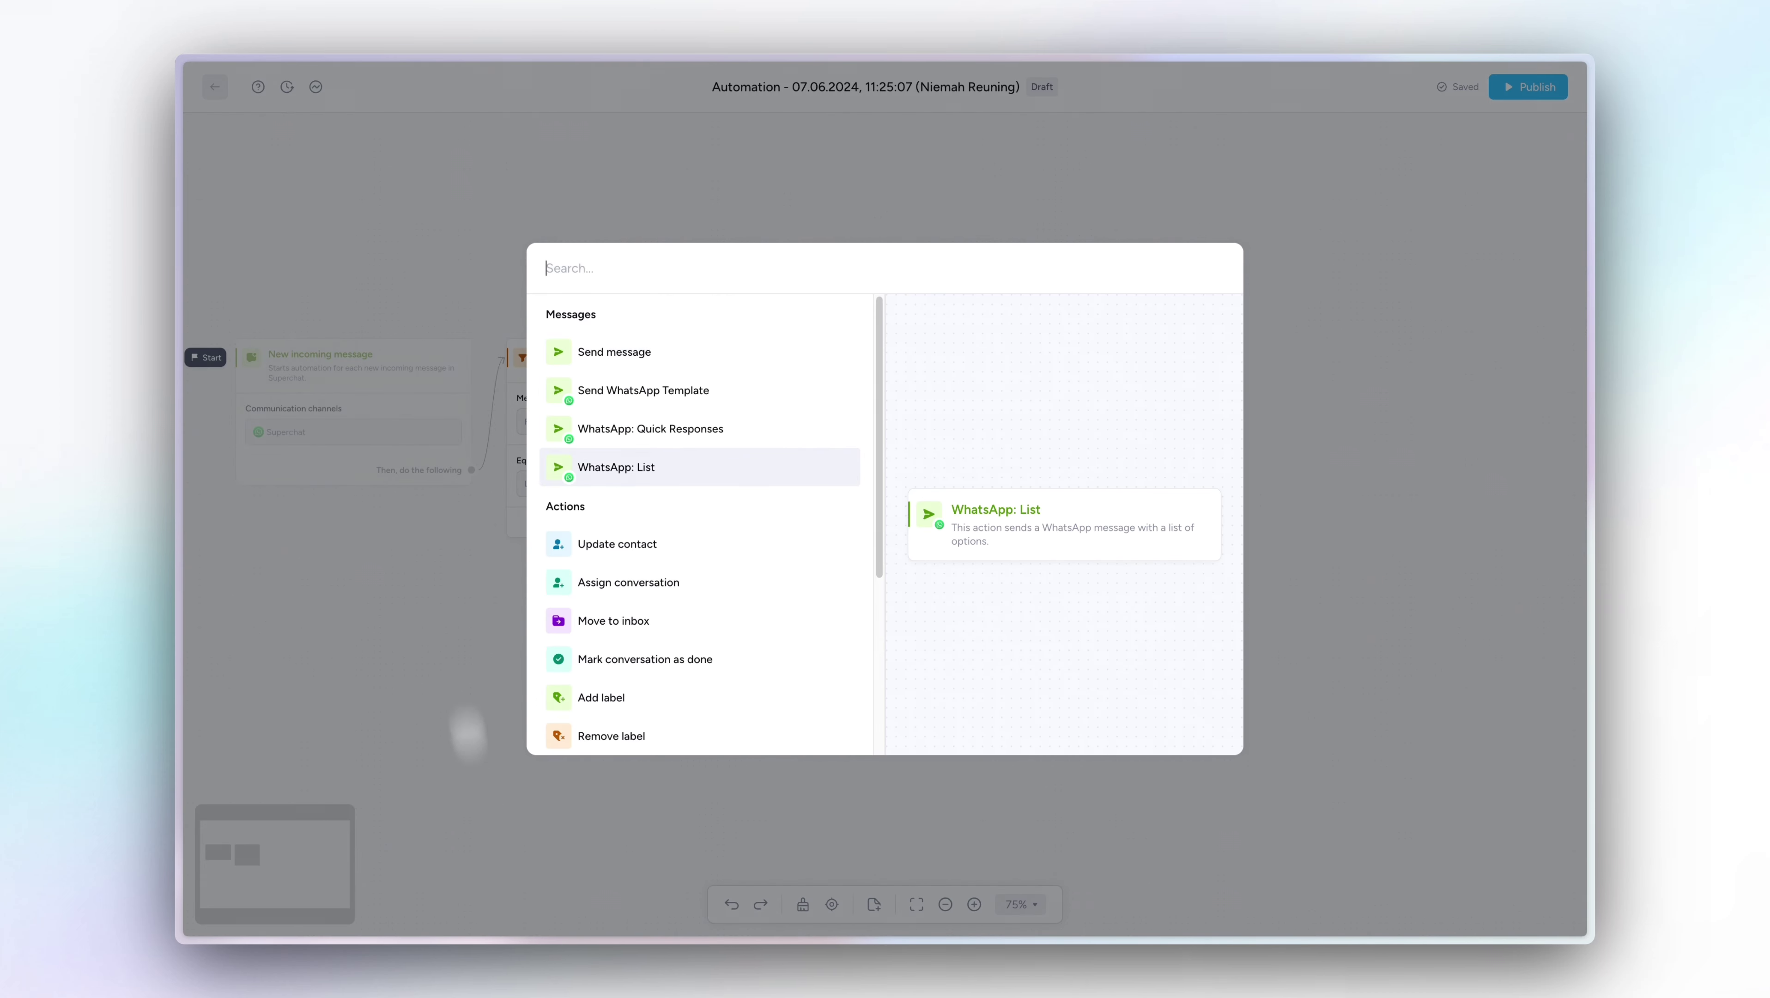
left_click(727, 345)
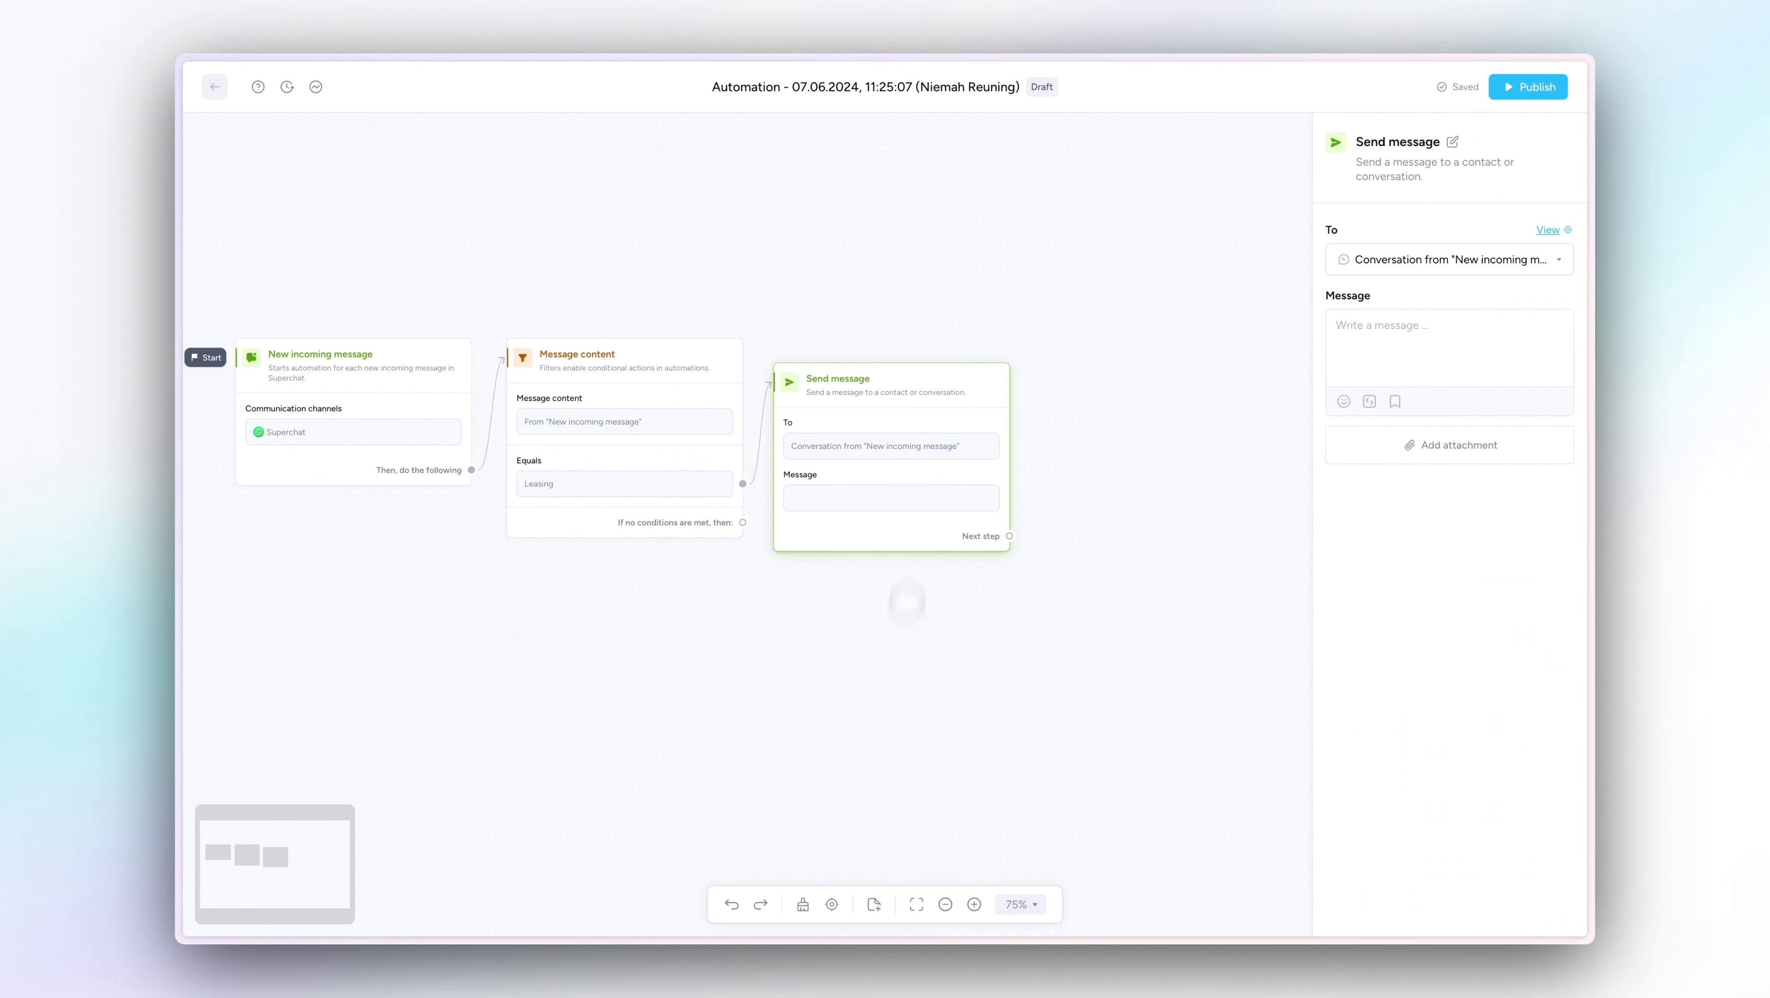
Write the message "Hey! Cool that you're interested in a leasing offer. We'll send you a few questions shortly so that we can make you an offer perfectly tailored to your needs!".
left_click_drag(921, 476, 933, 459)
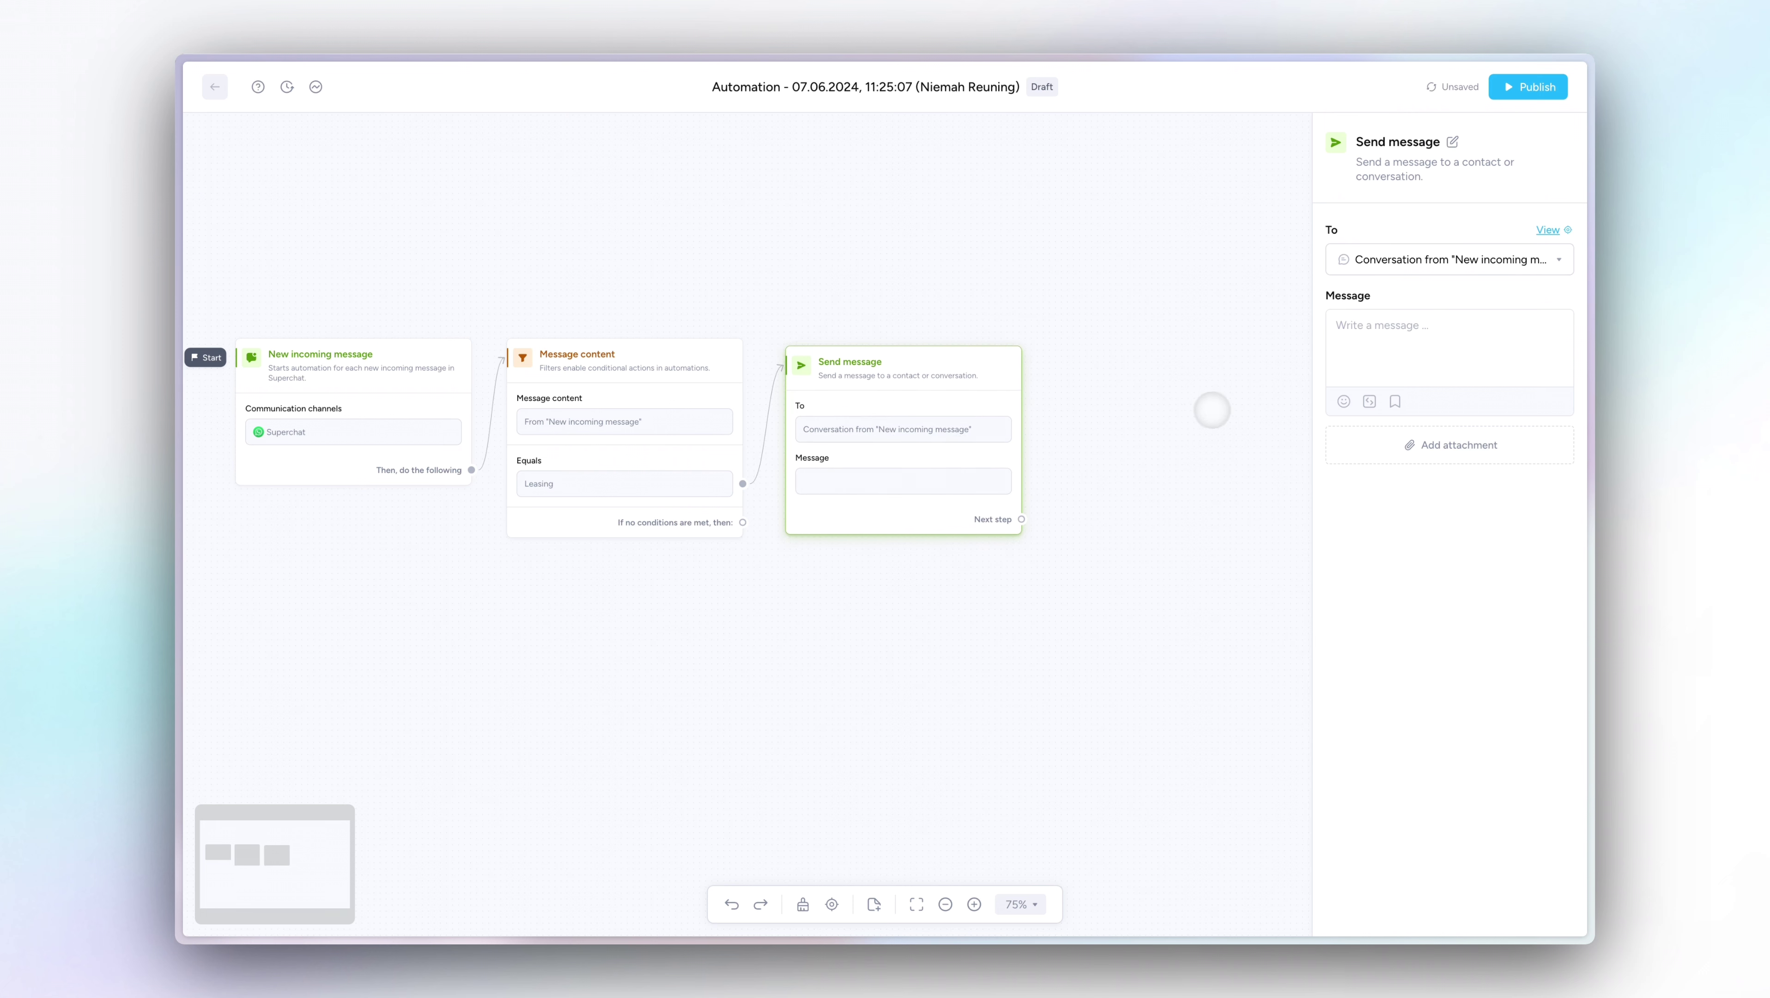
left_click(1387, 355)
type("Hey! Cool that you're interested in a leasing offer. We'll send you a few questions shortly so that we can make you an offer perfectly tailored to your needs!")
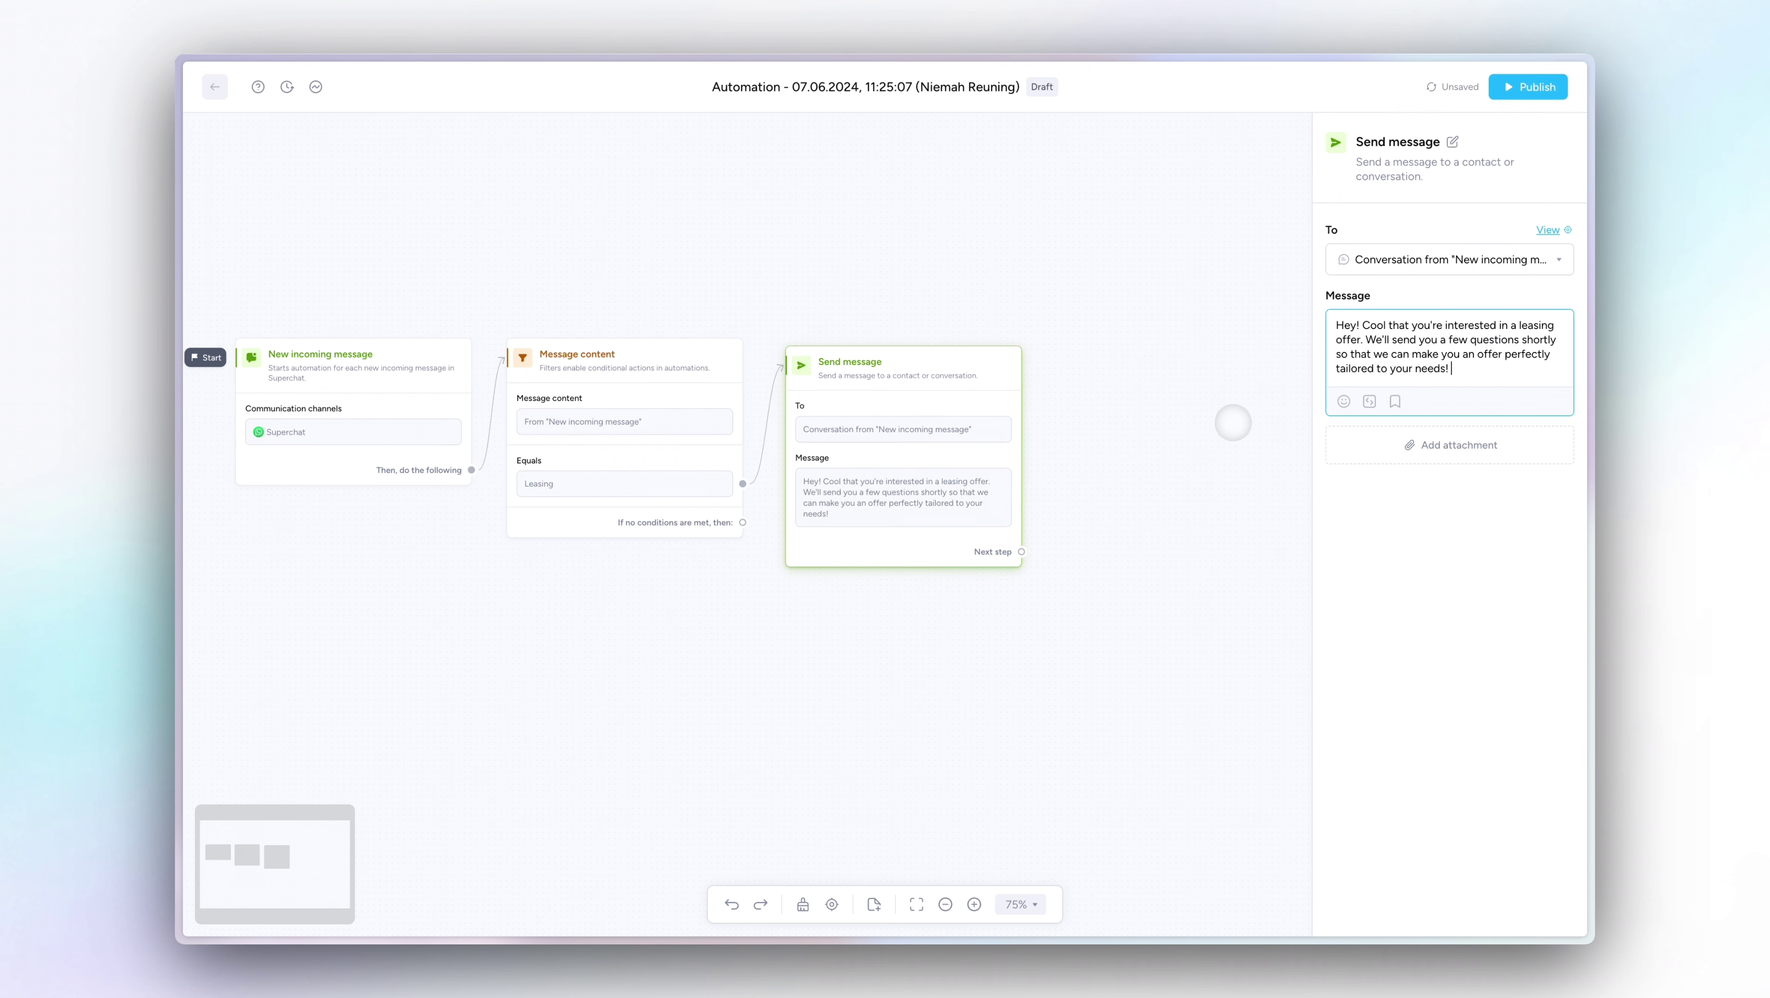
left_click(1233, 419)
Add a Wait / Pause block as the next step after the Send message action.
scroll(1206, 436, "right", 5)
scroll(1205, 435, "down", 2)
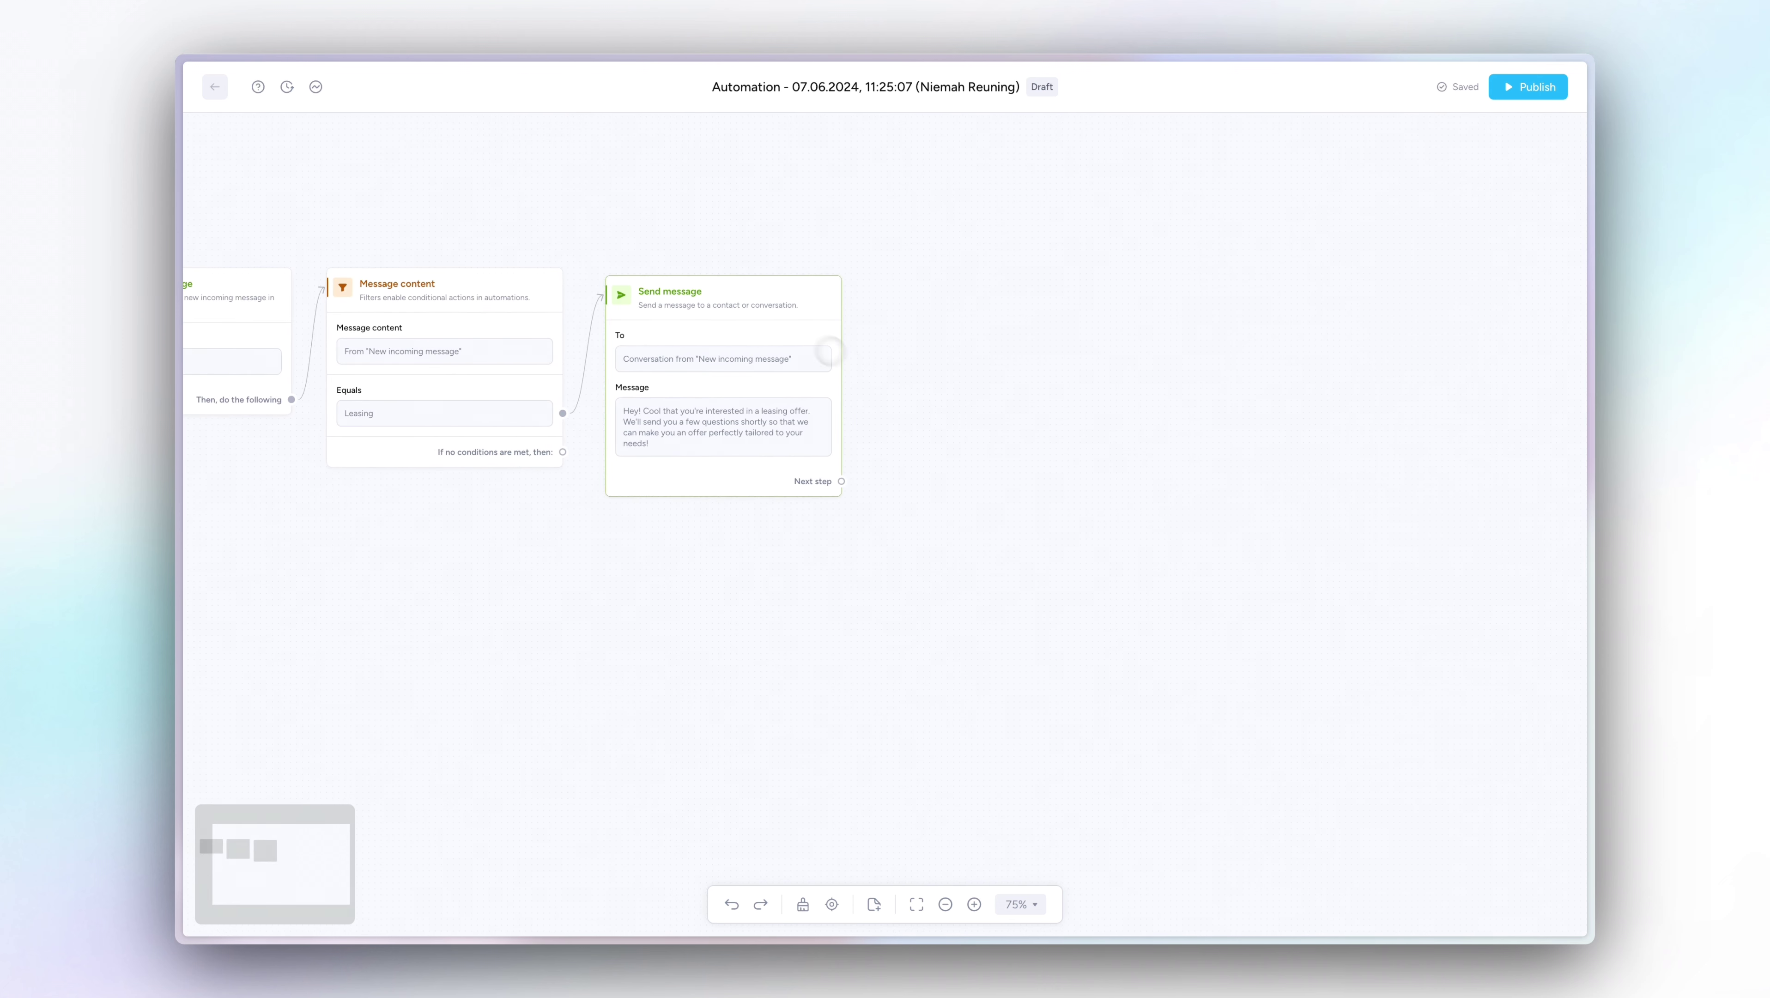
left_click_drag(802, 330, 805, 317)
left_click_drag(843, 466, 935, 293)
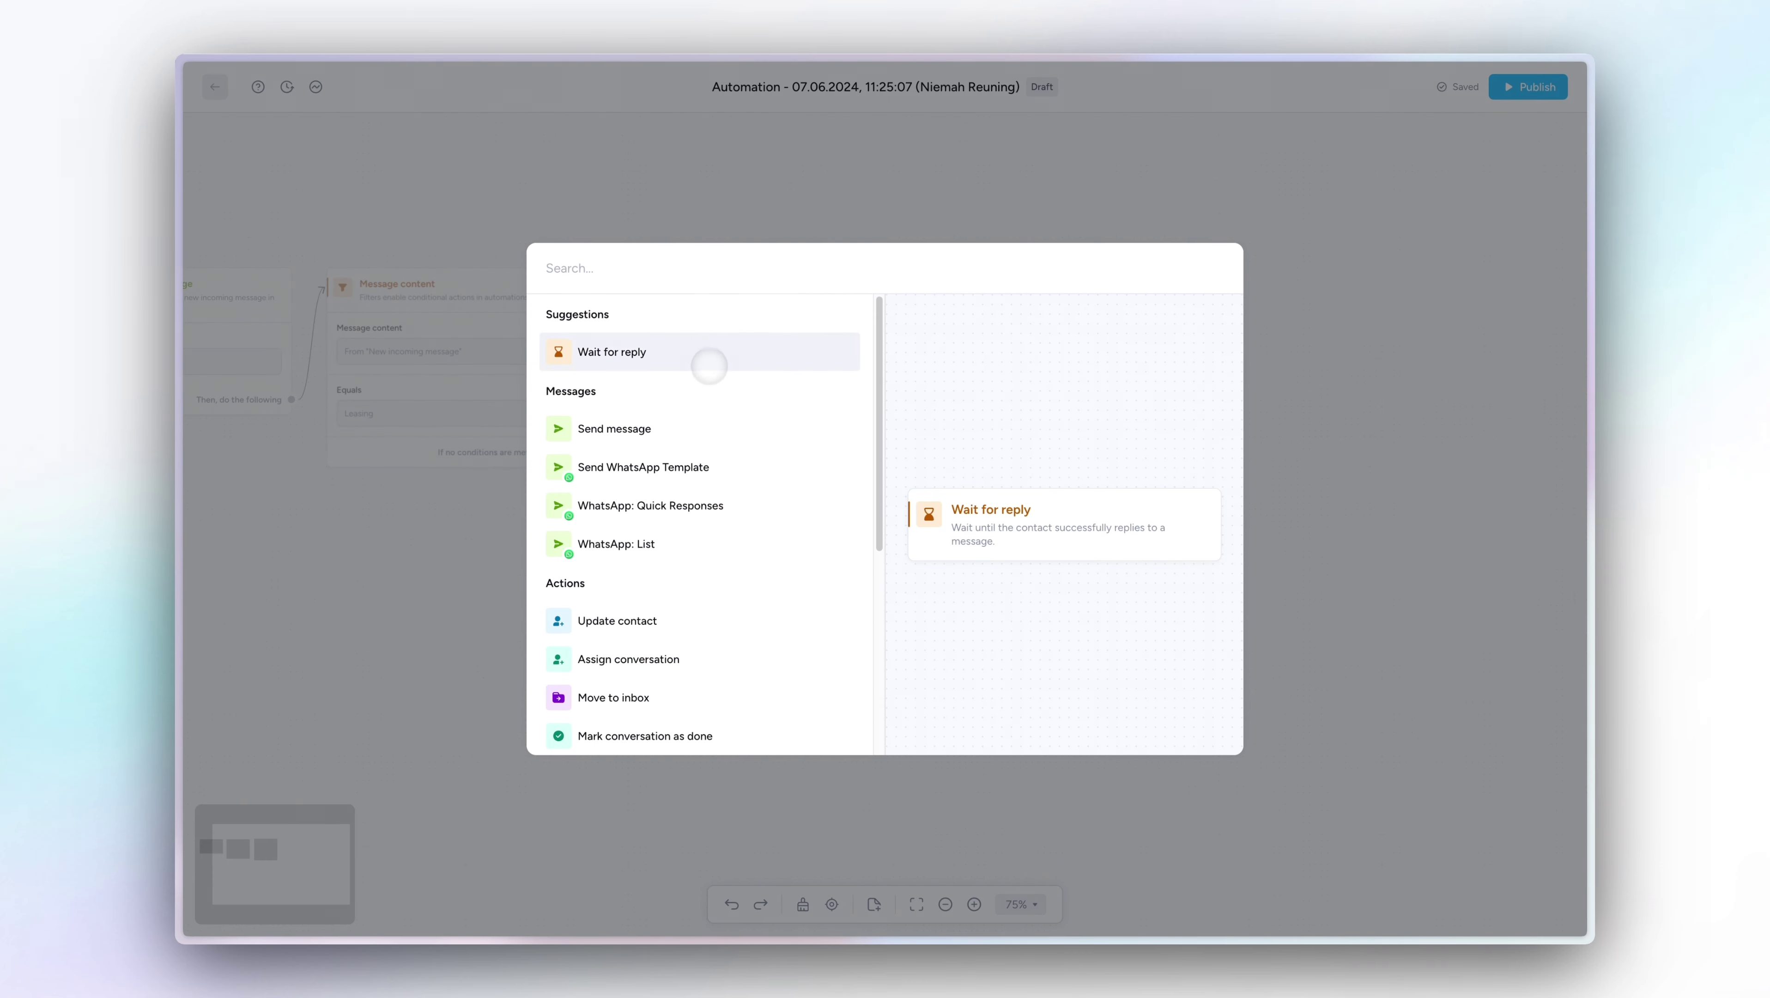
type("pau")
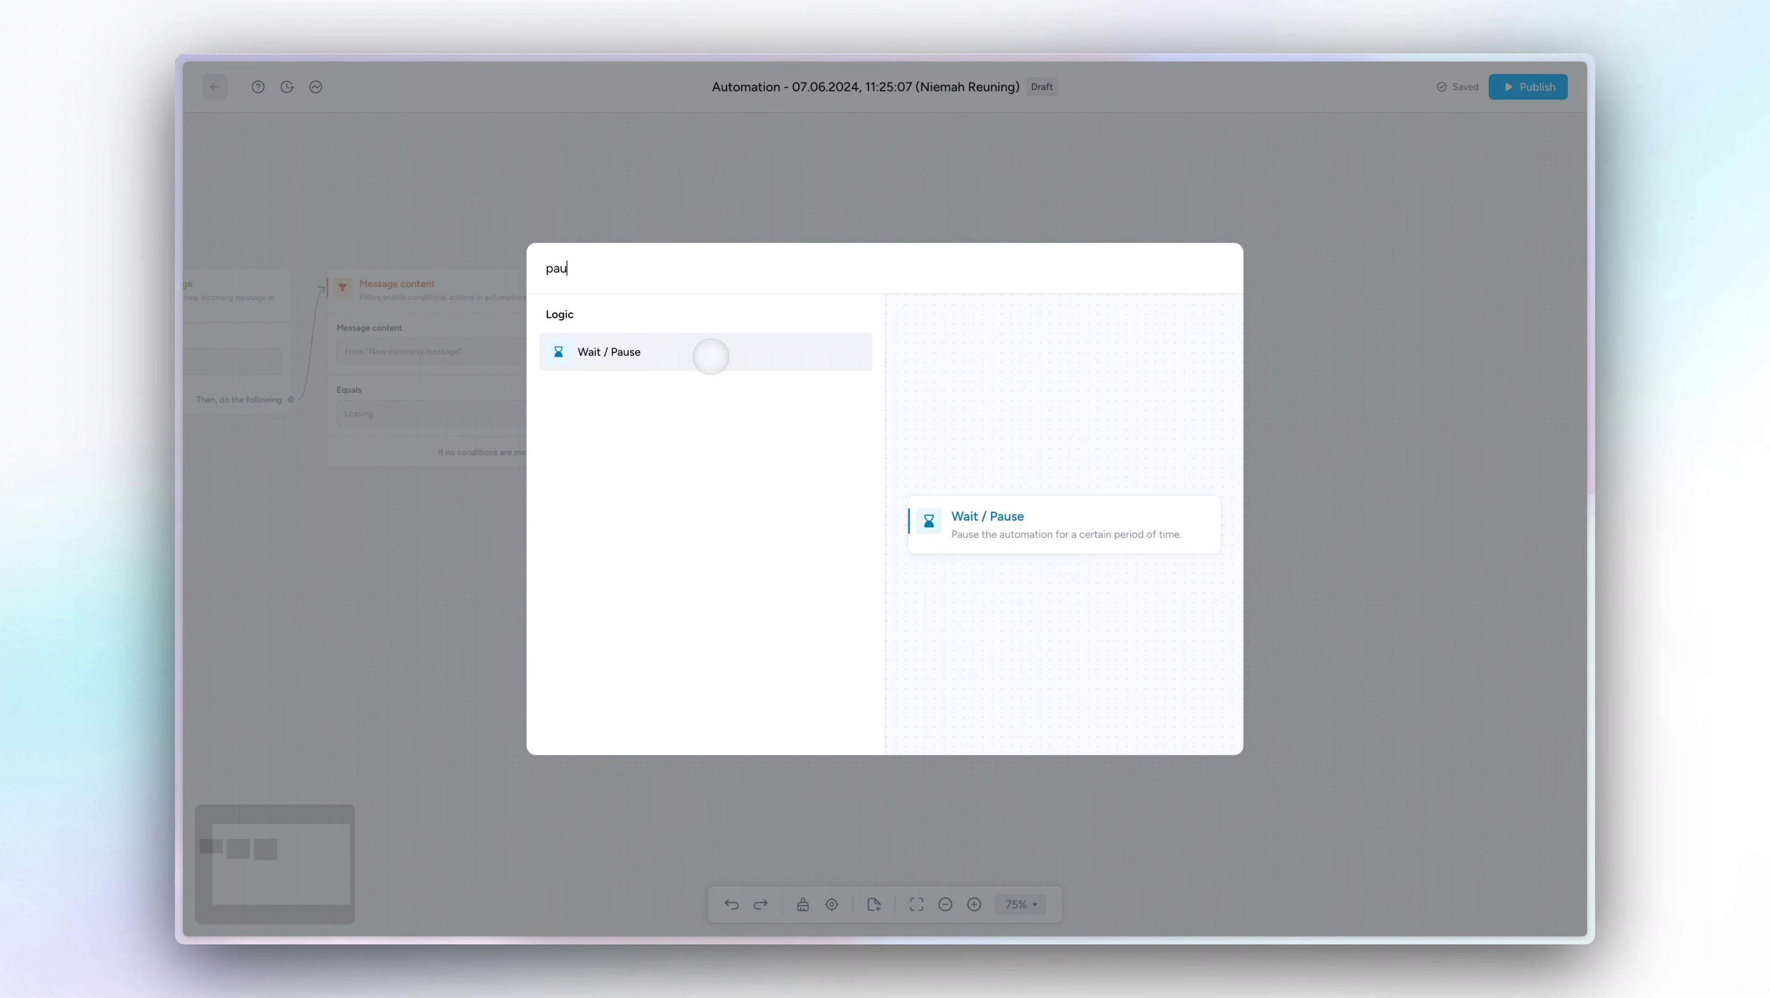
left_click(711, 357)
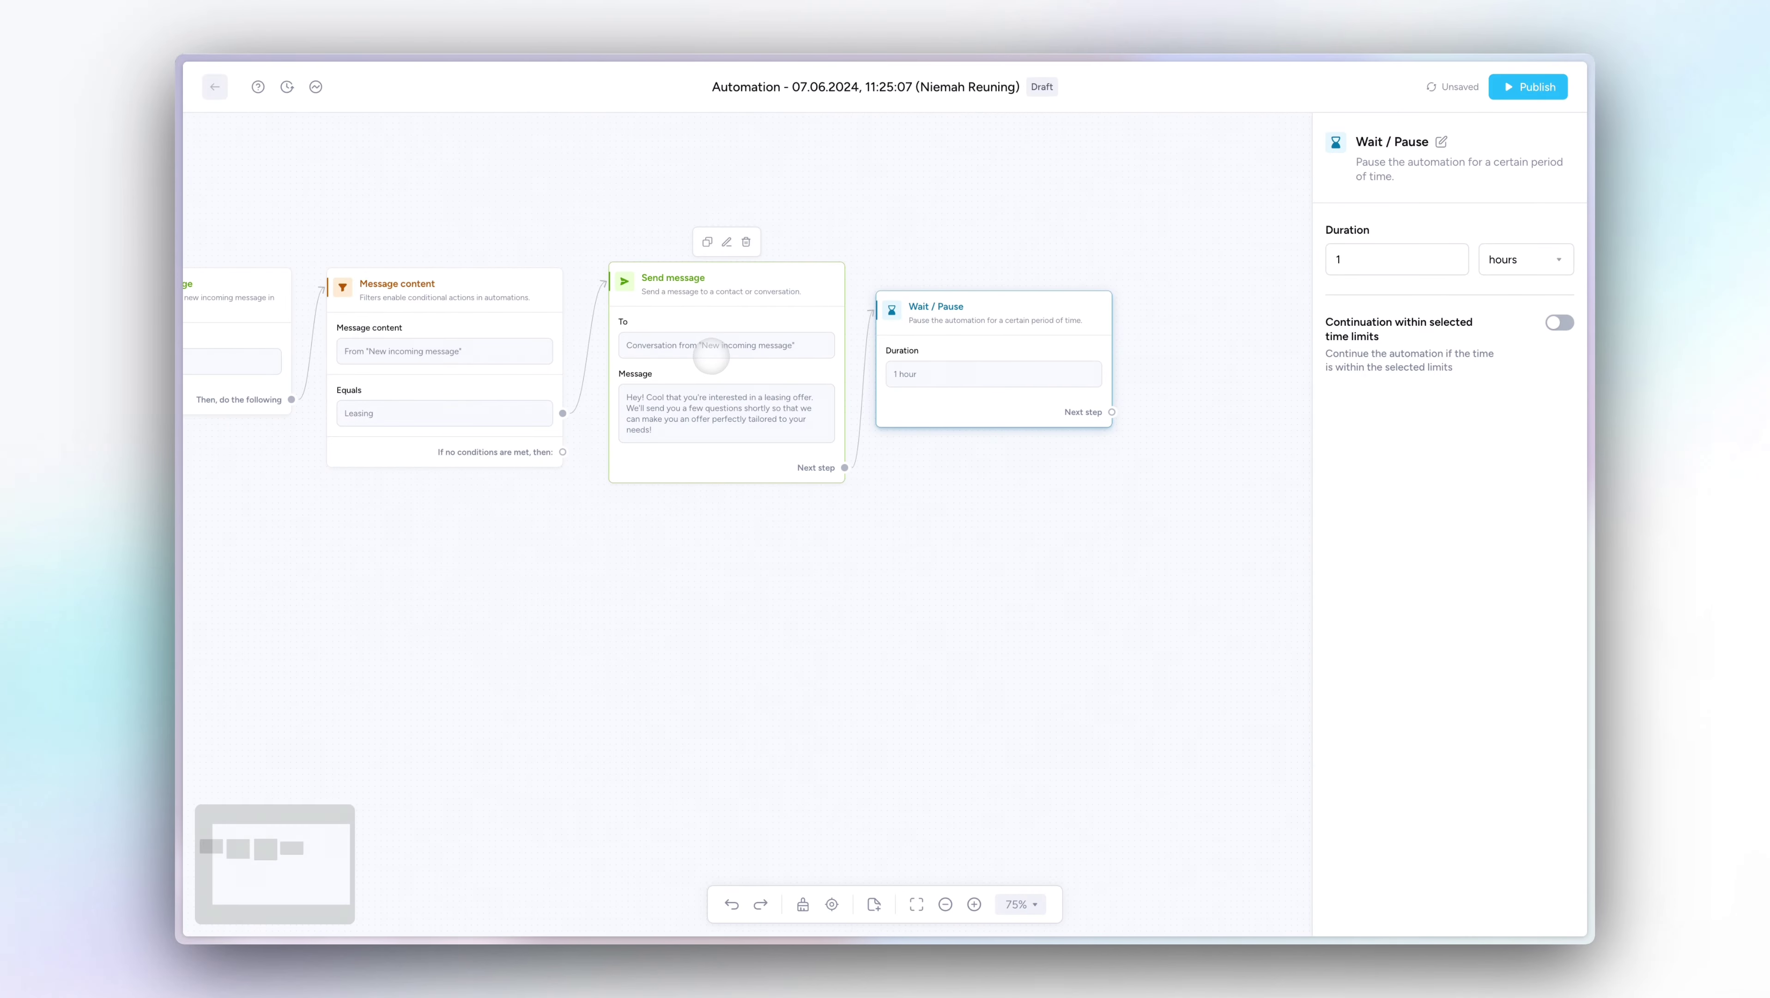
Set the pause duration to 10 seconds and move the block up level with the Send message block.
left_click(1405, 259)
type("0")
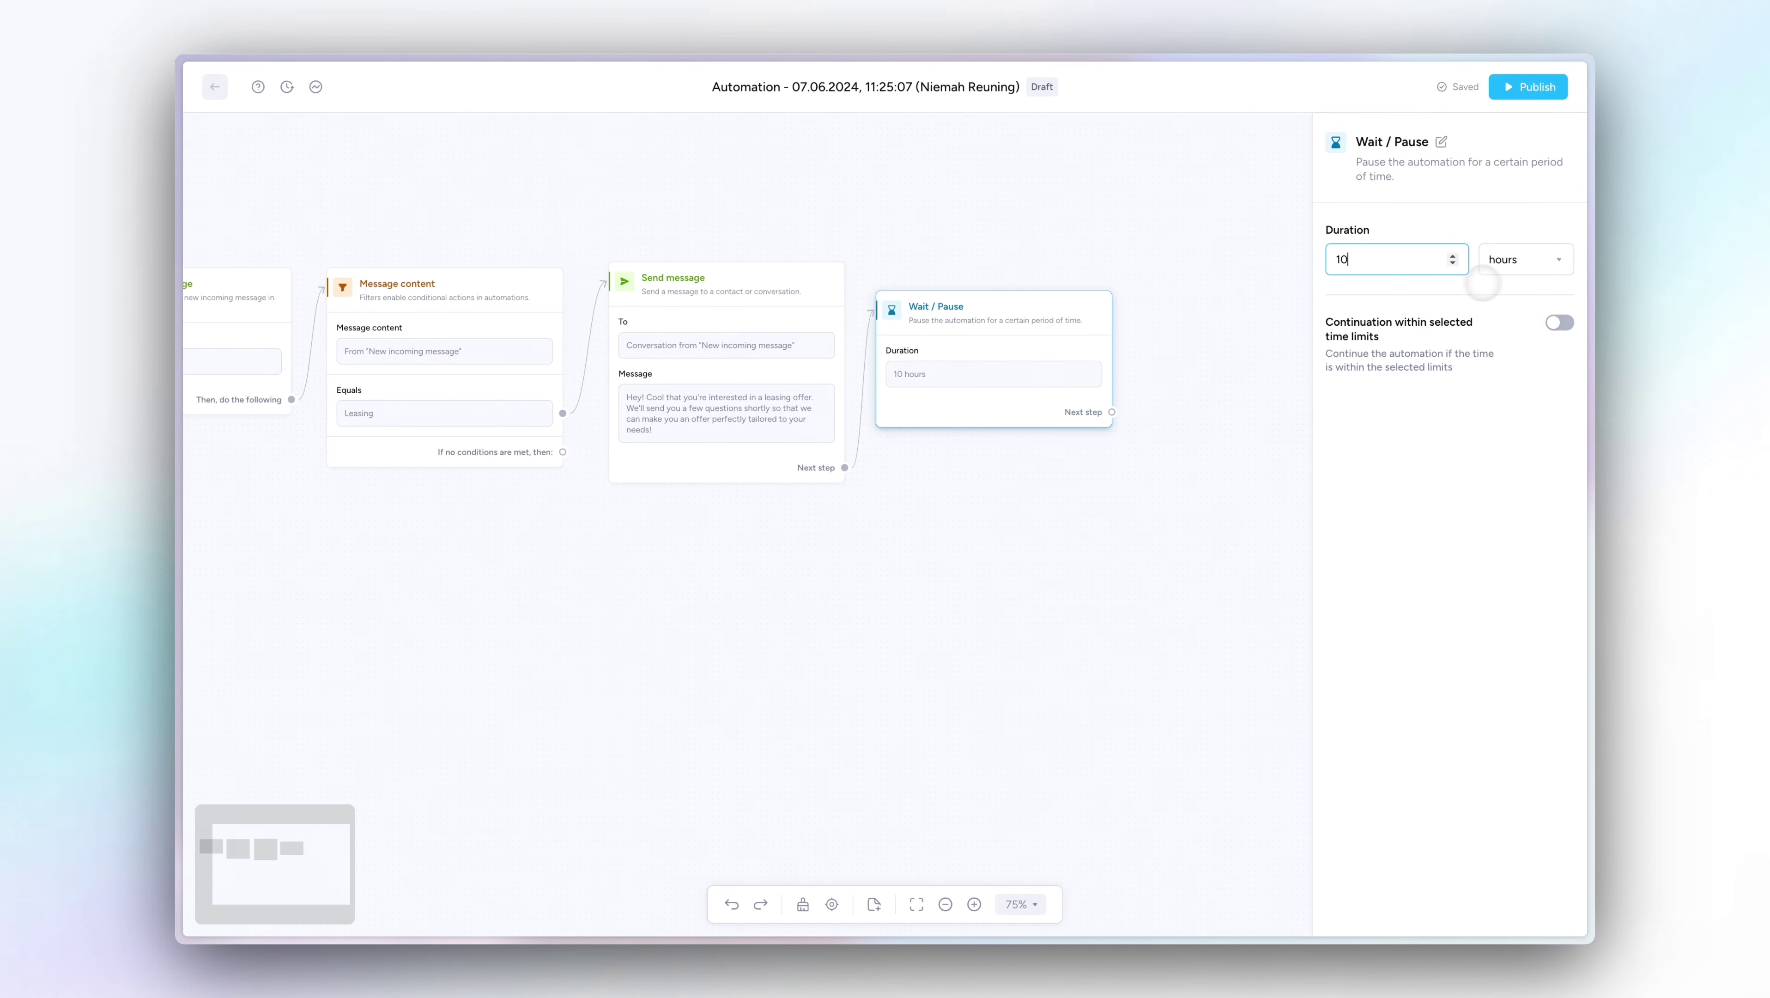
left_click(1525, 260)
left_click(1520, 297)
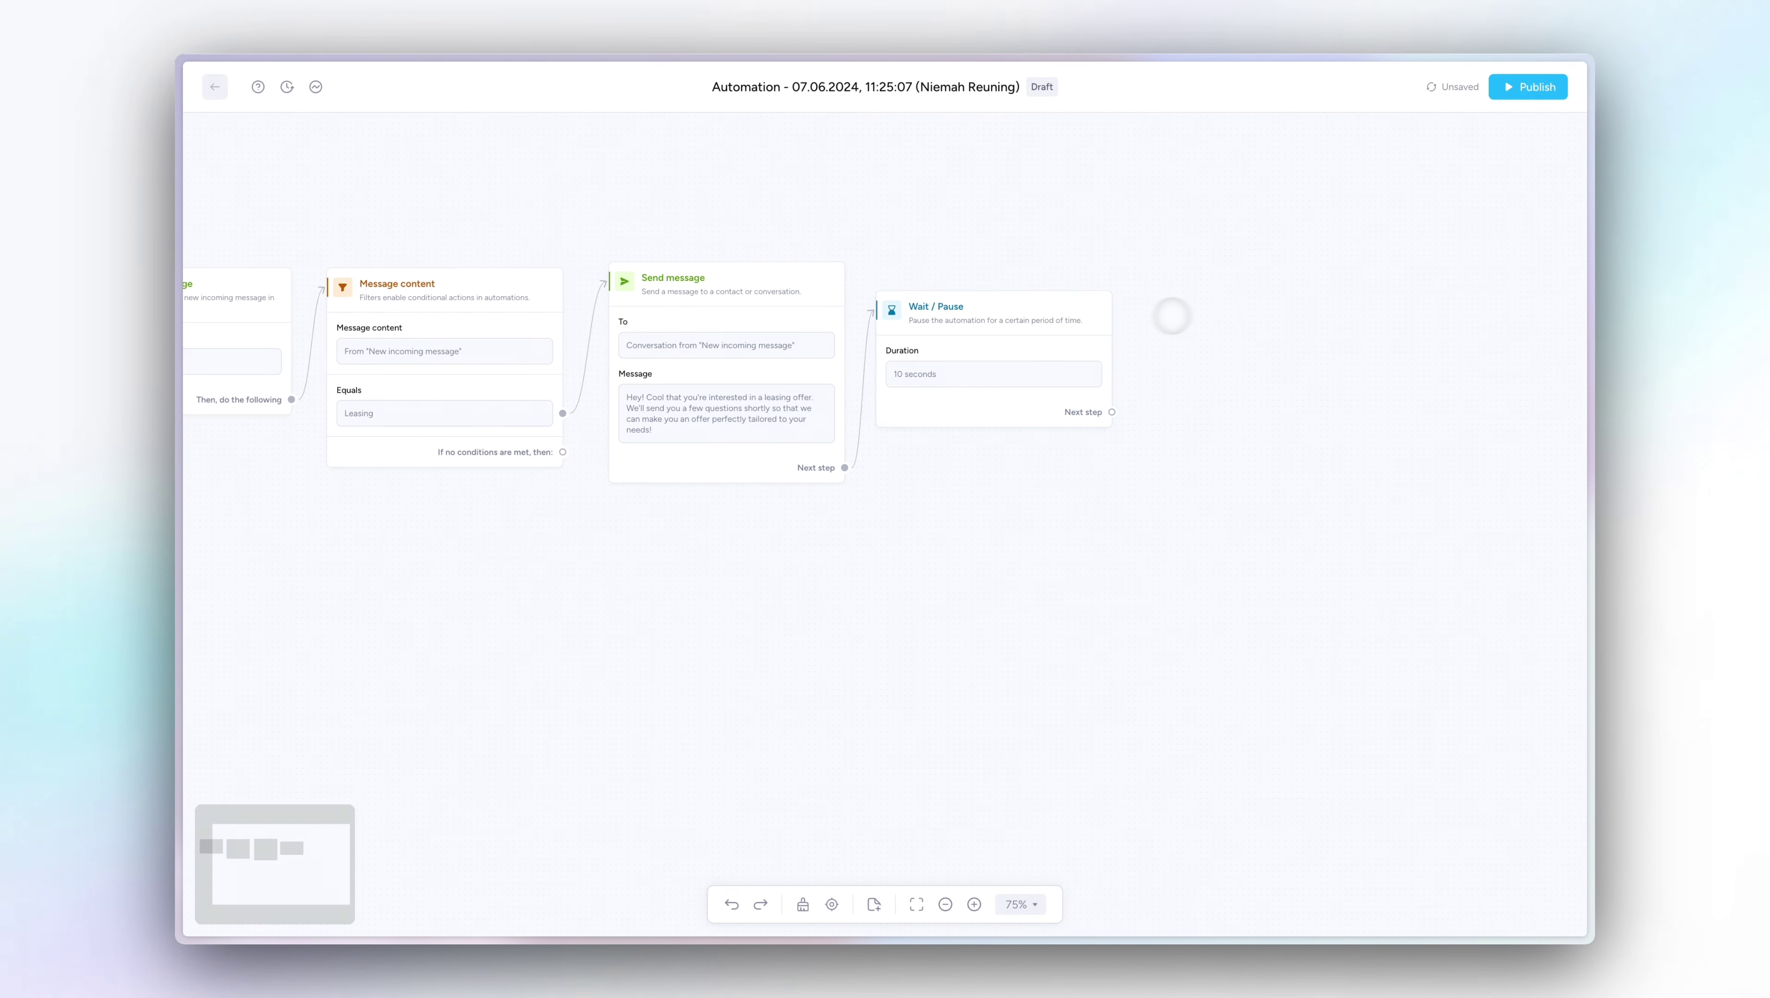
left_click_drag(1094, 316, 1098, 284)
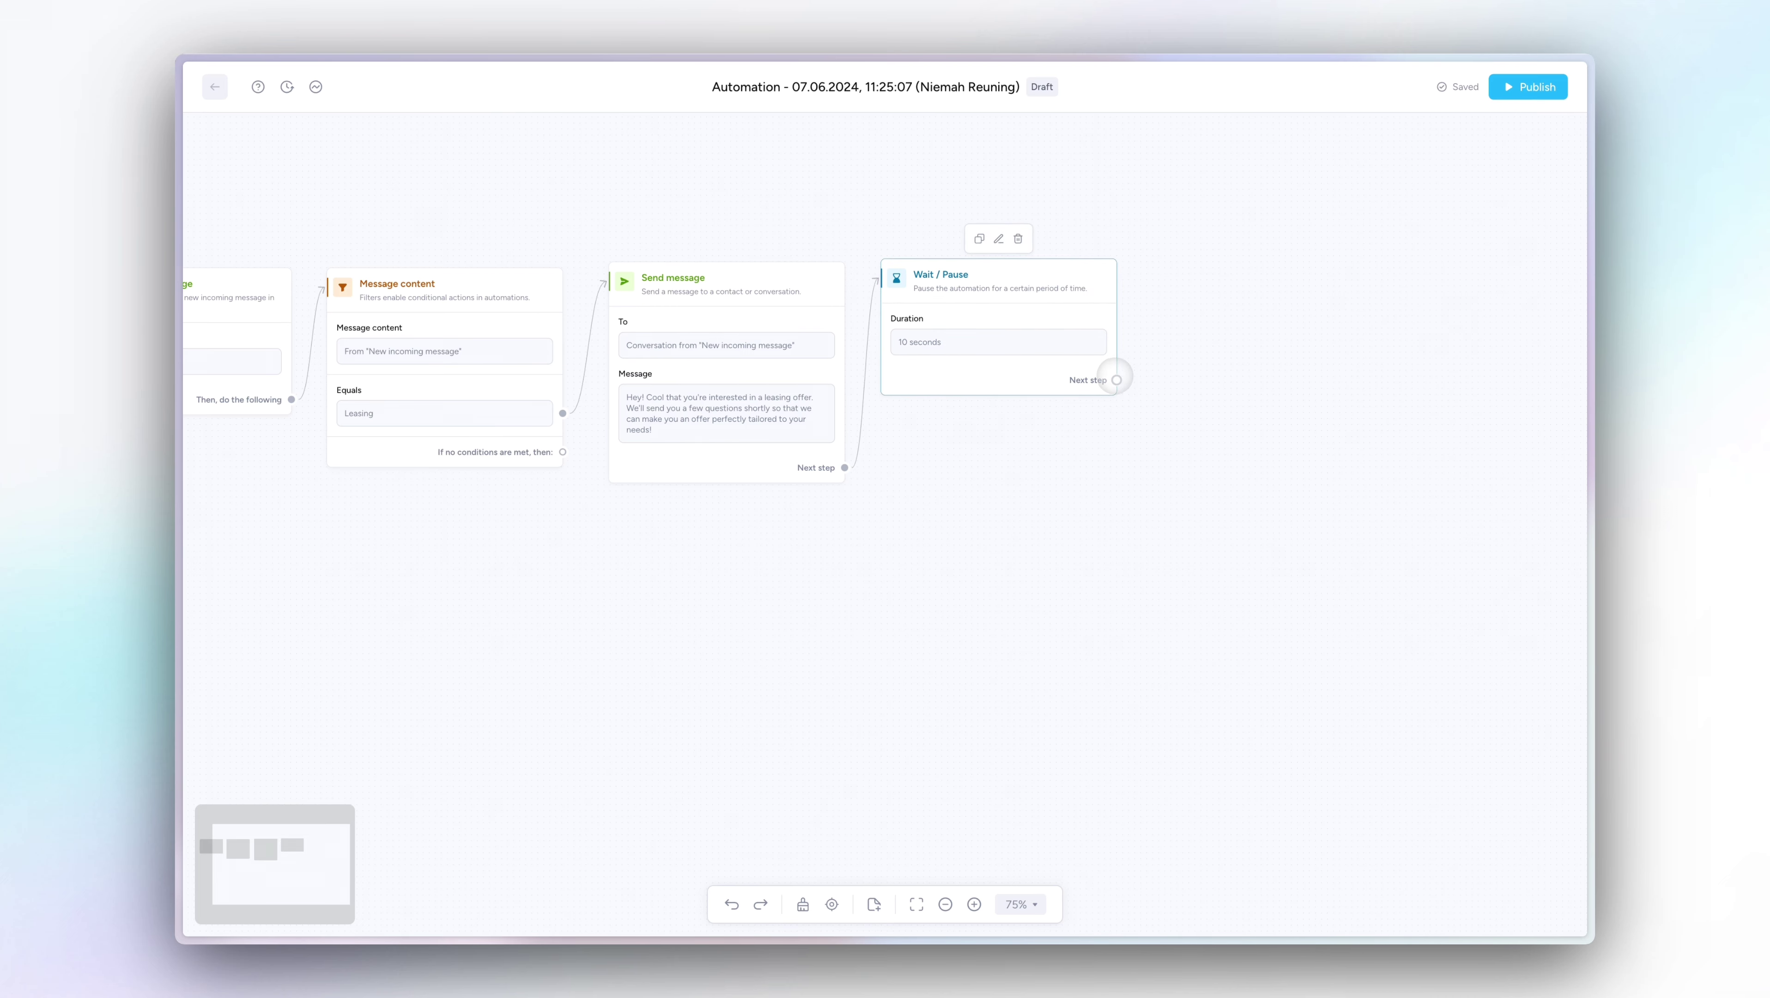
Add a WhatsApp: List action after the pause and align it with the neighbouring blocks.
left_click_drag(1117, 379, 1178, 278)
key("Down")
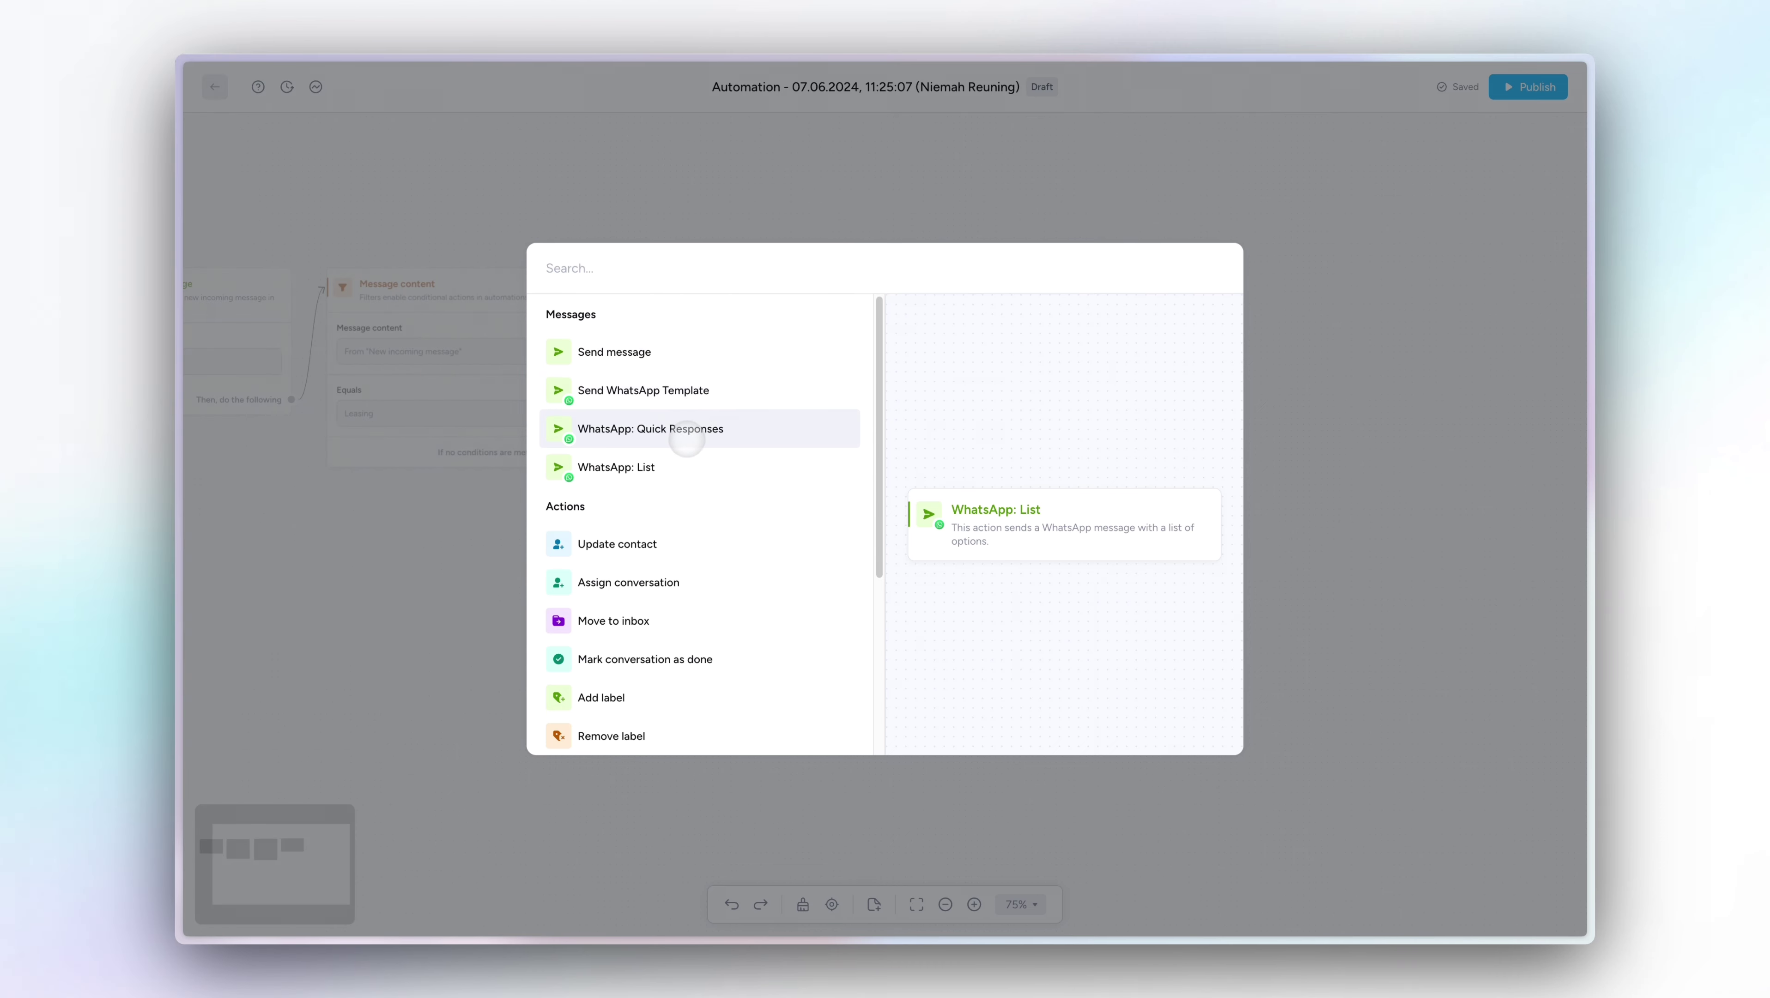
left_click(681, 459)
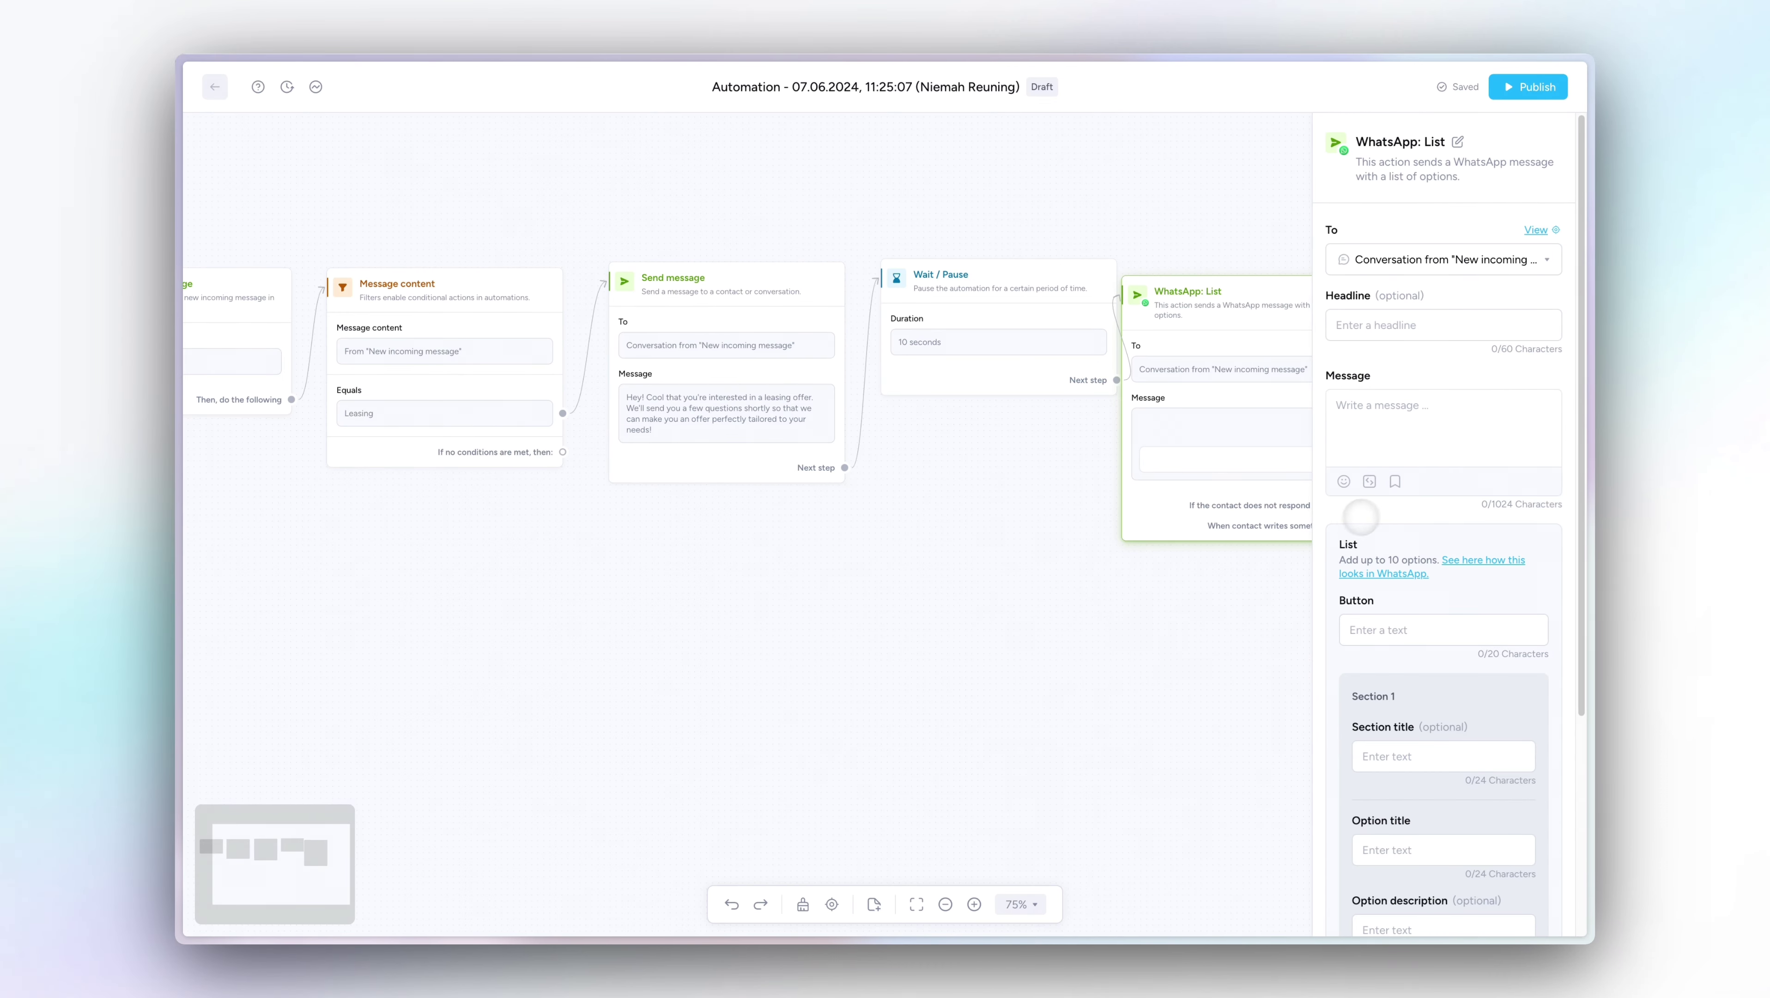
left_click_drag(1254, 633, 841, 636)
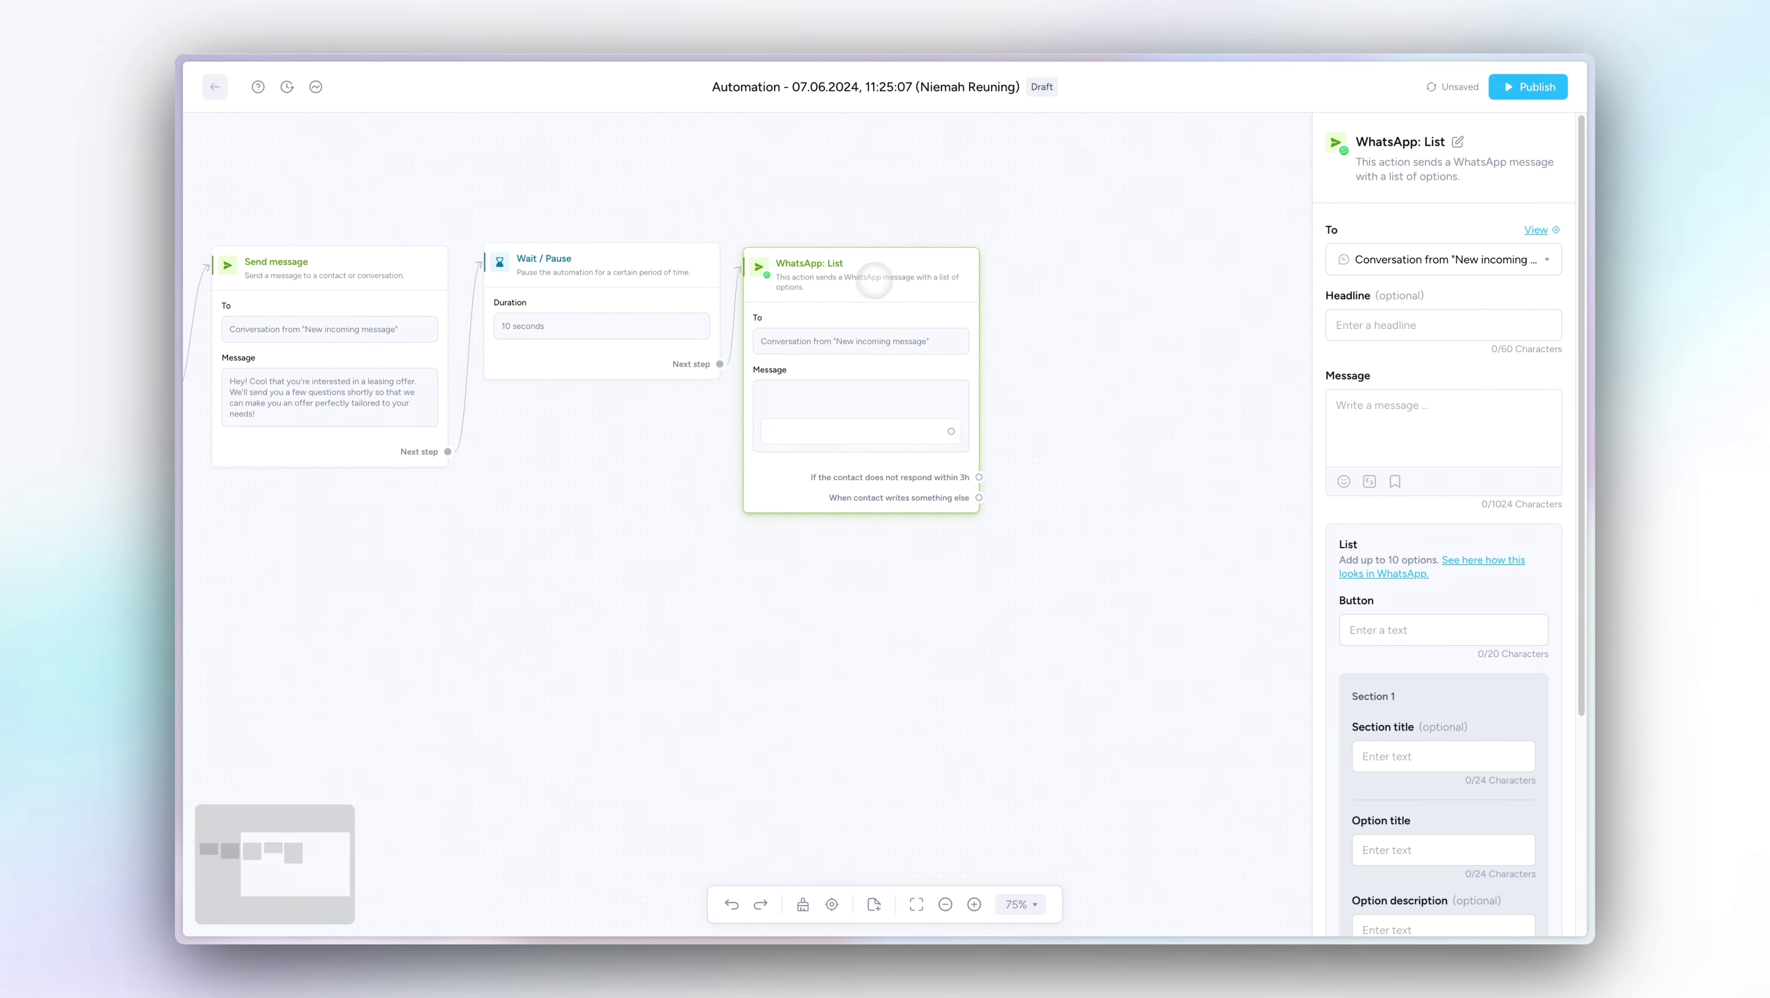
left_click_drag(874, 279, 879, 276)
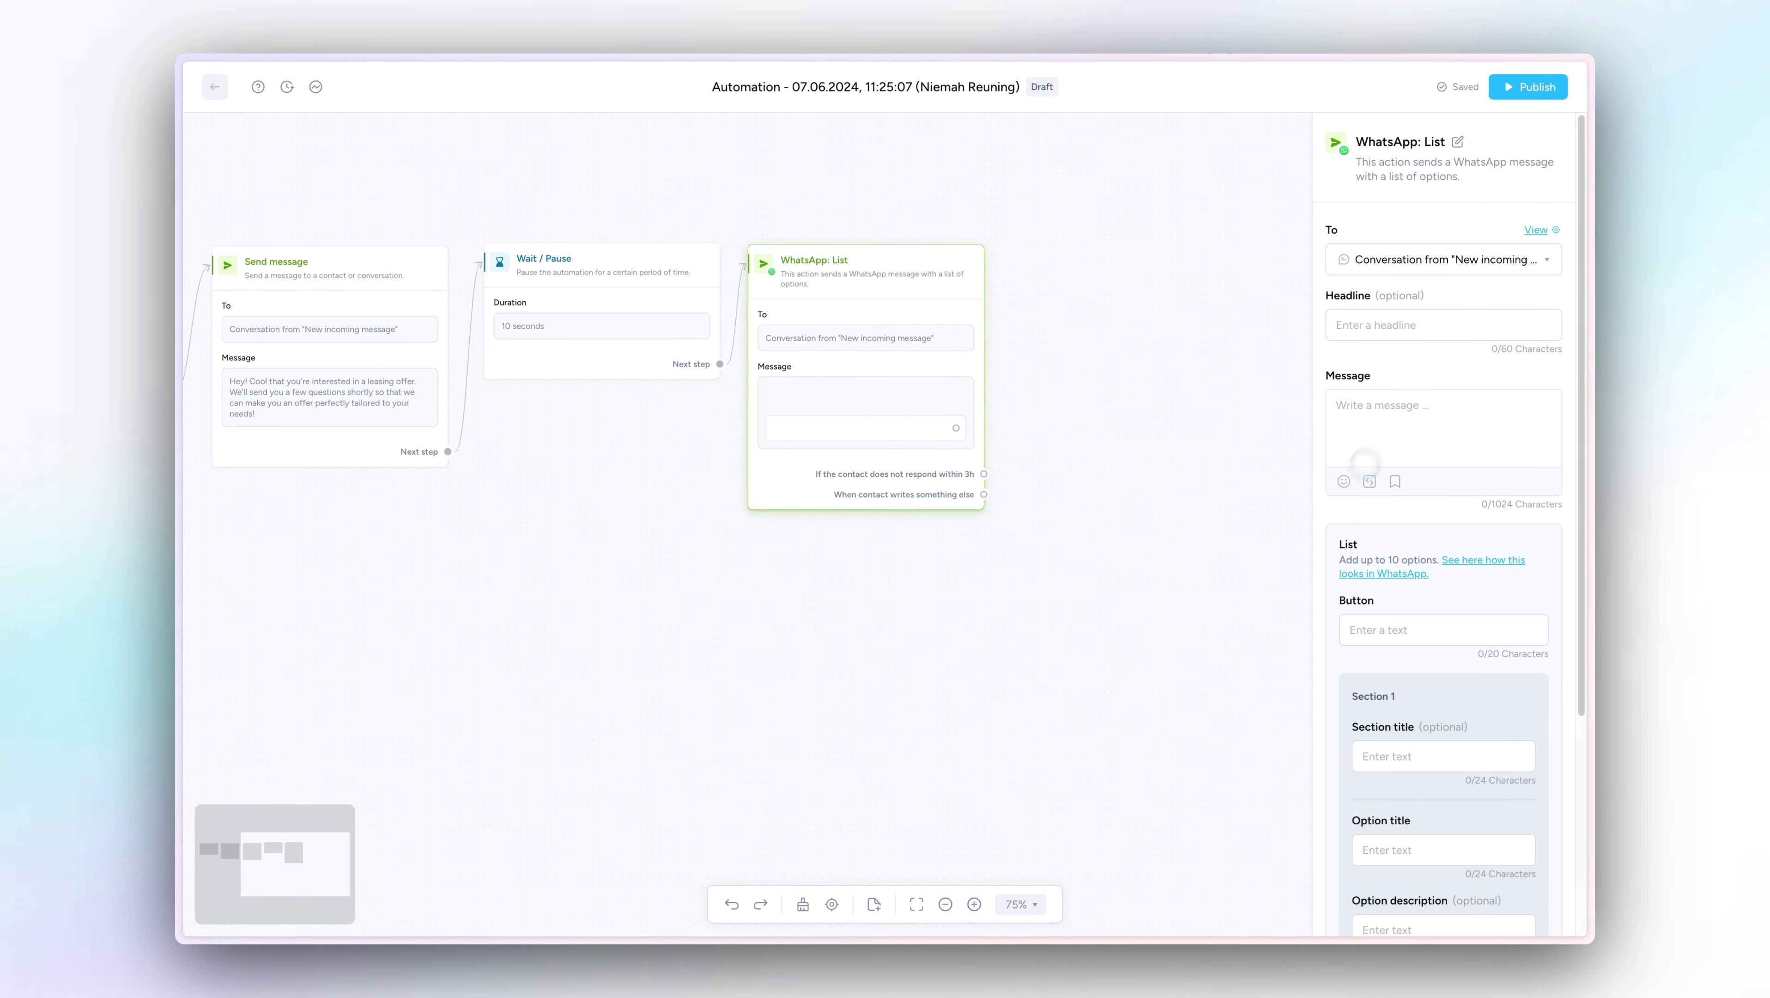
Enter "What type of vehicle are you interested in?" as the message of the WhatsApp list.
left_click(1405, 406)
type("What type of vehicle are you interested in?")
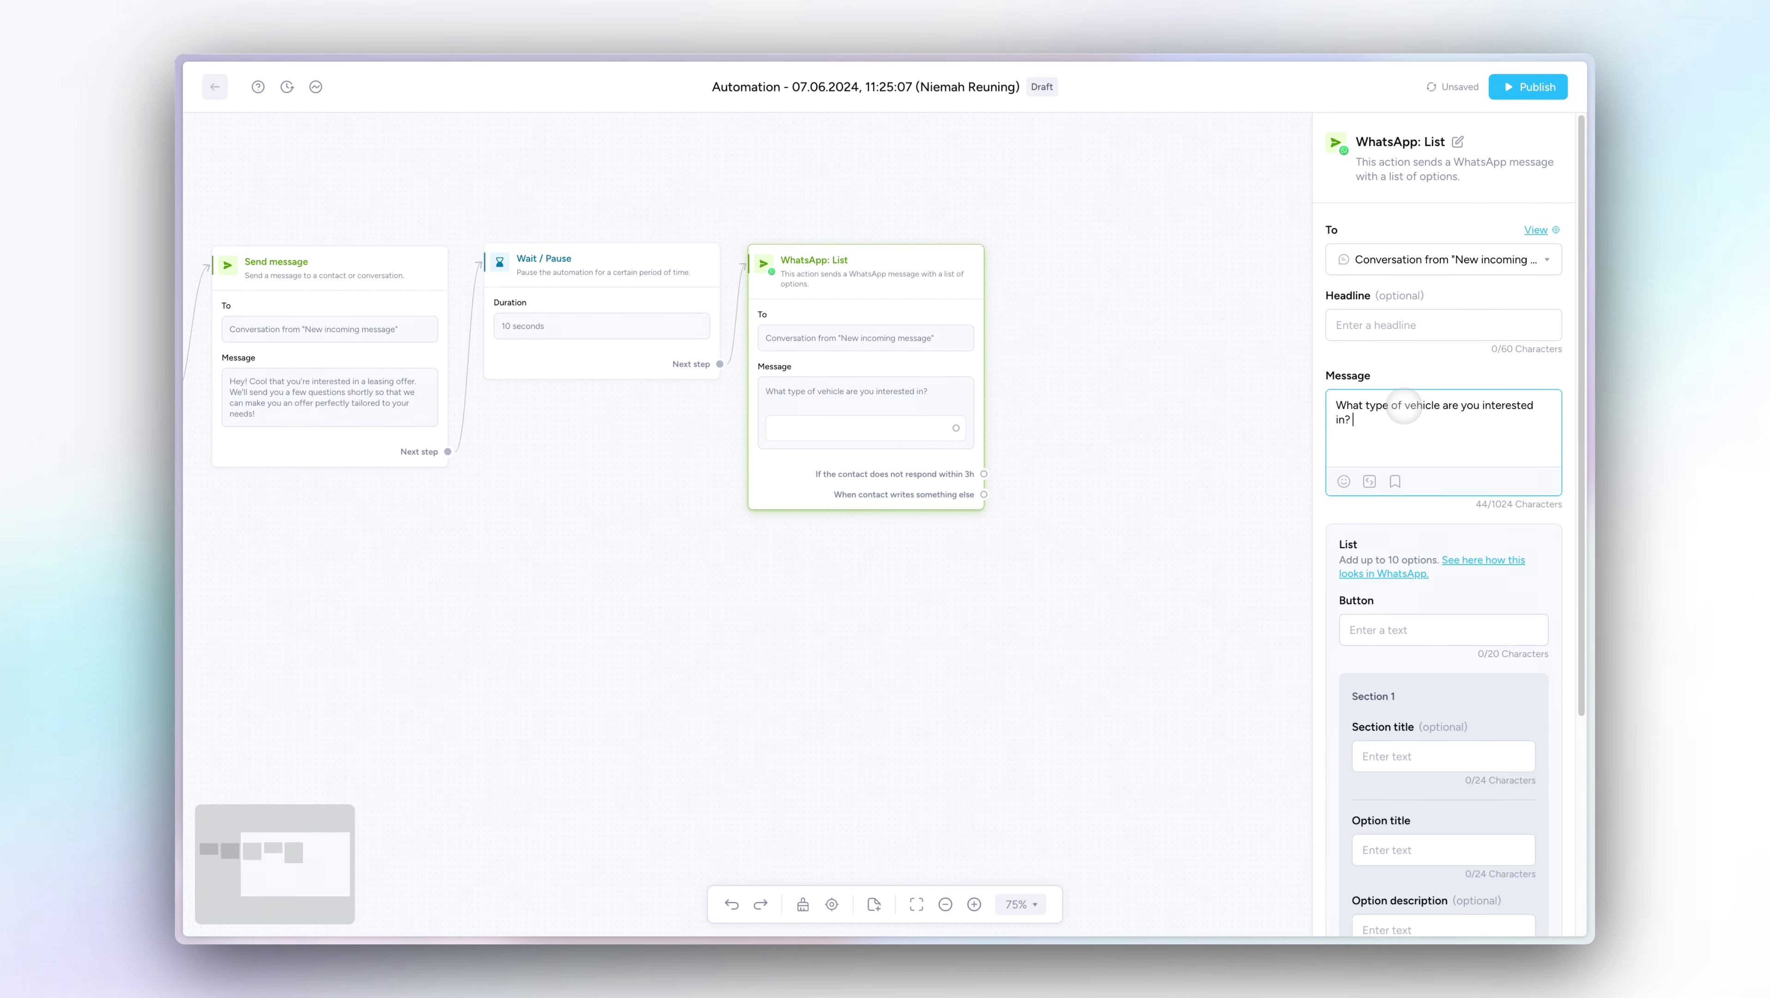
left_click(1218, 407)
left_click_drag(1187, 461, 1106, 442)
left_click(857, 269)
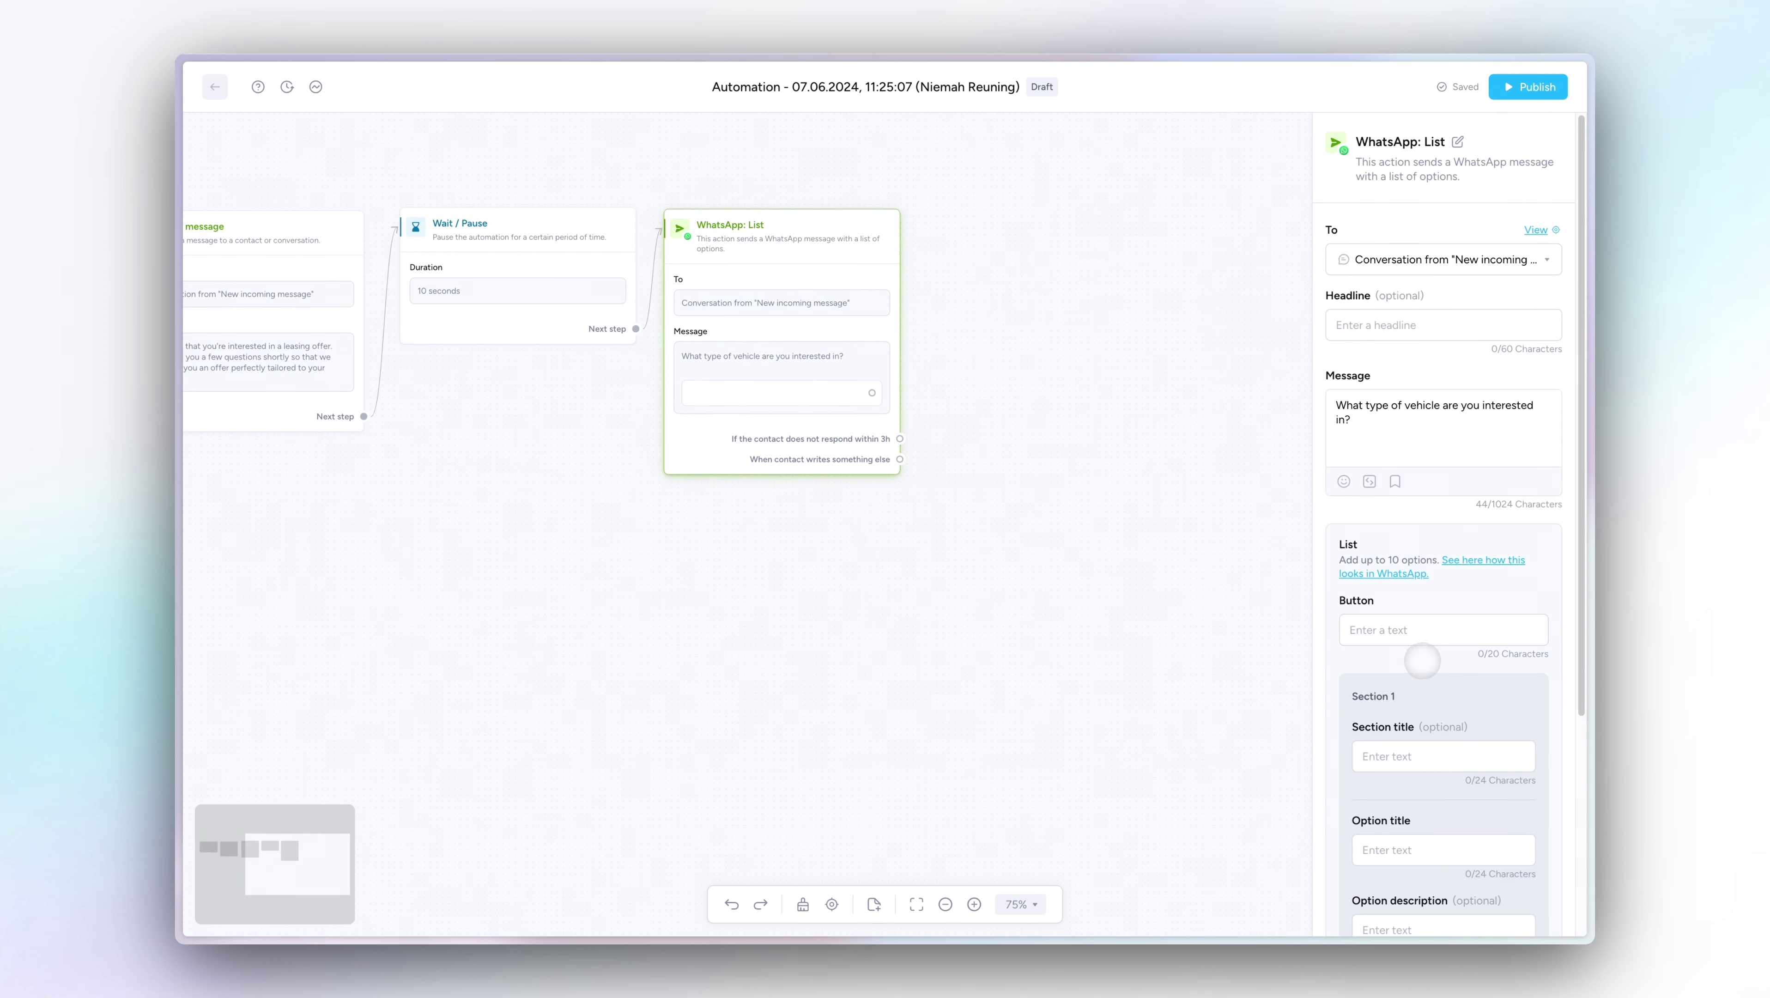
Label the WhatsApp list's button "Vehicle Type".
left_click(1418, 635)
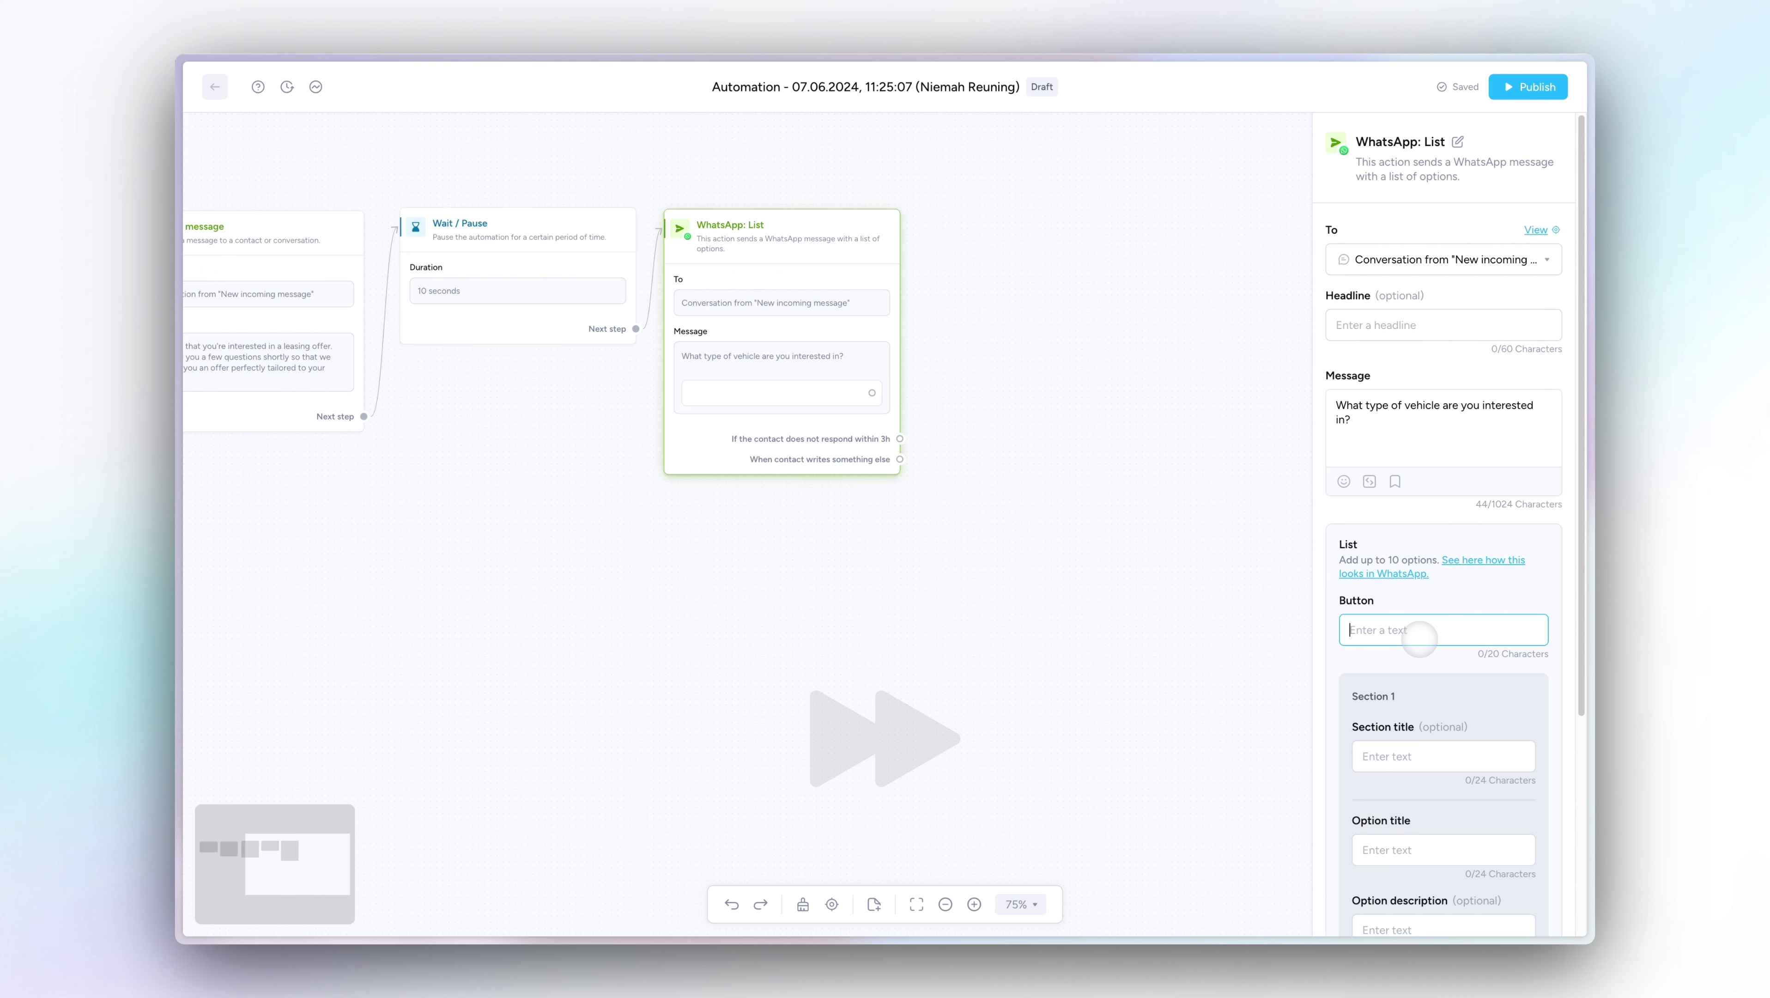
key("BackSpace")
left_click(1376, 634)
left_click(1413, 686)
Fill the list with the options Micro Car, van, Sedan, Wagon, SUV and Compact SUV.
scroll(1418, 681, "down", 3)
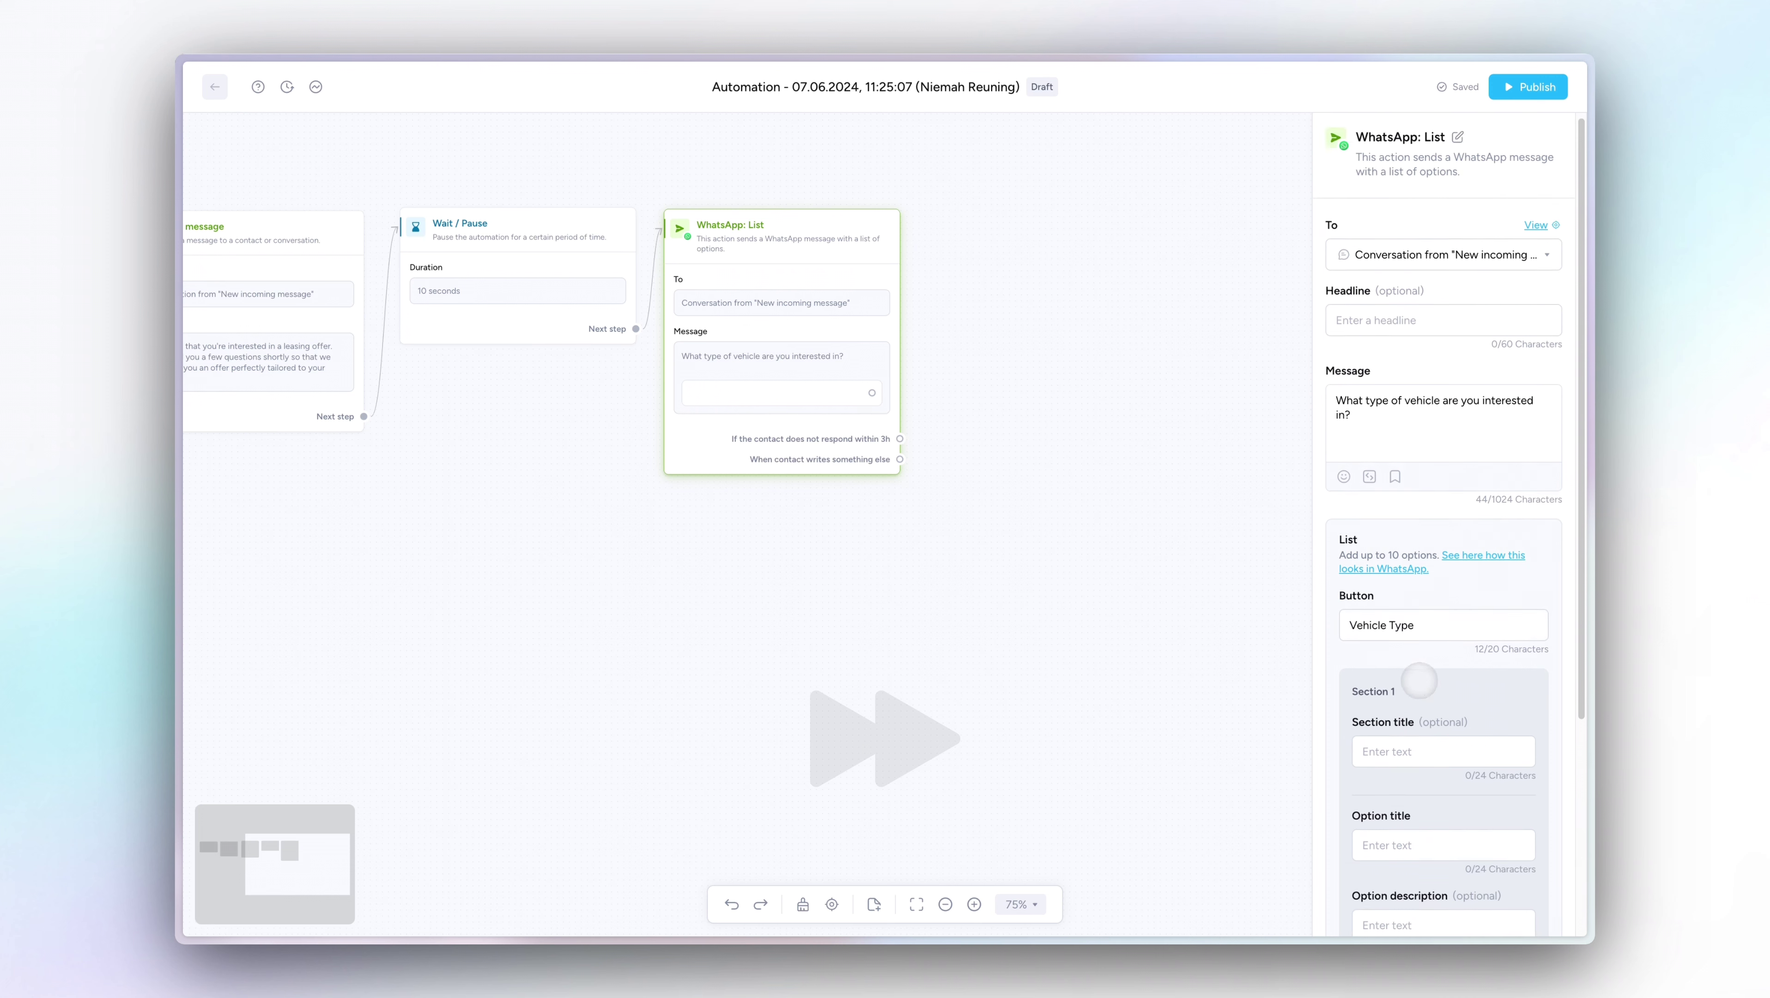
left_click(1432, 607)
type("Micro Car")
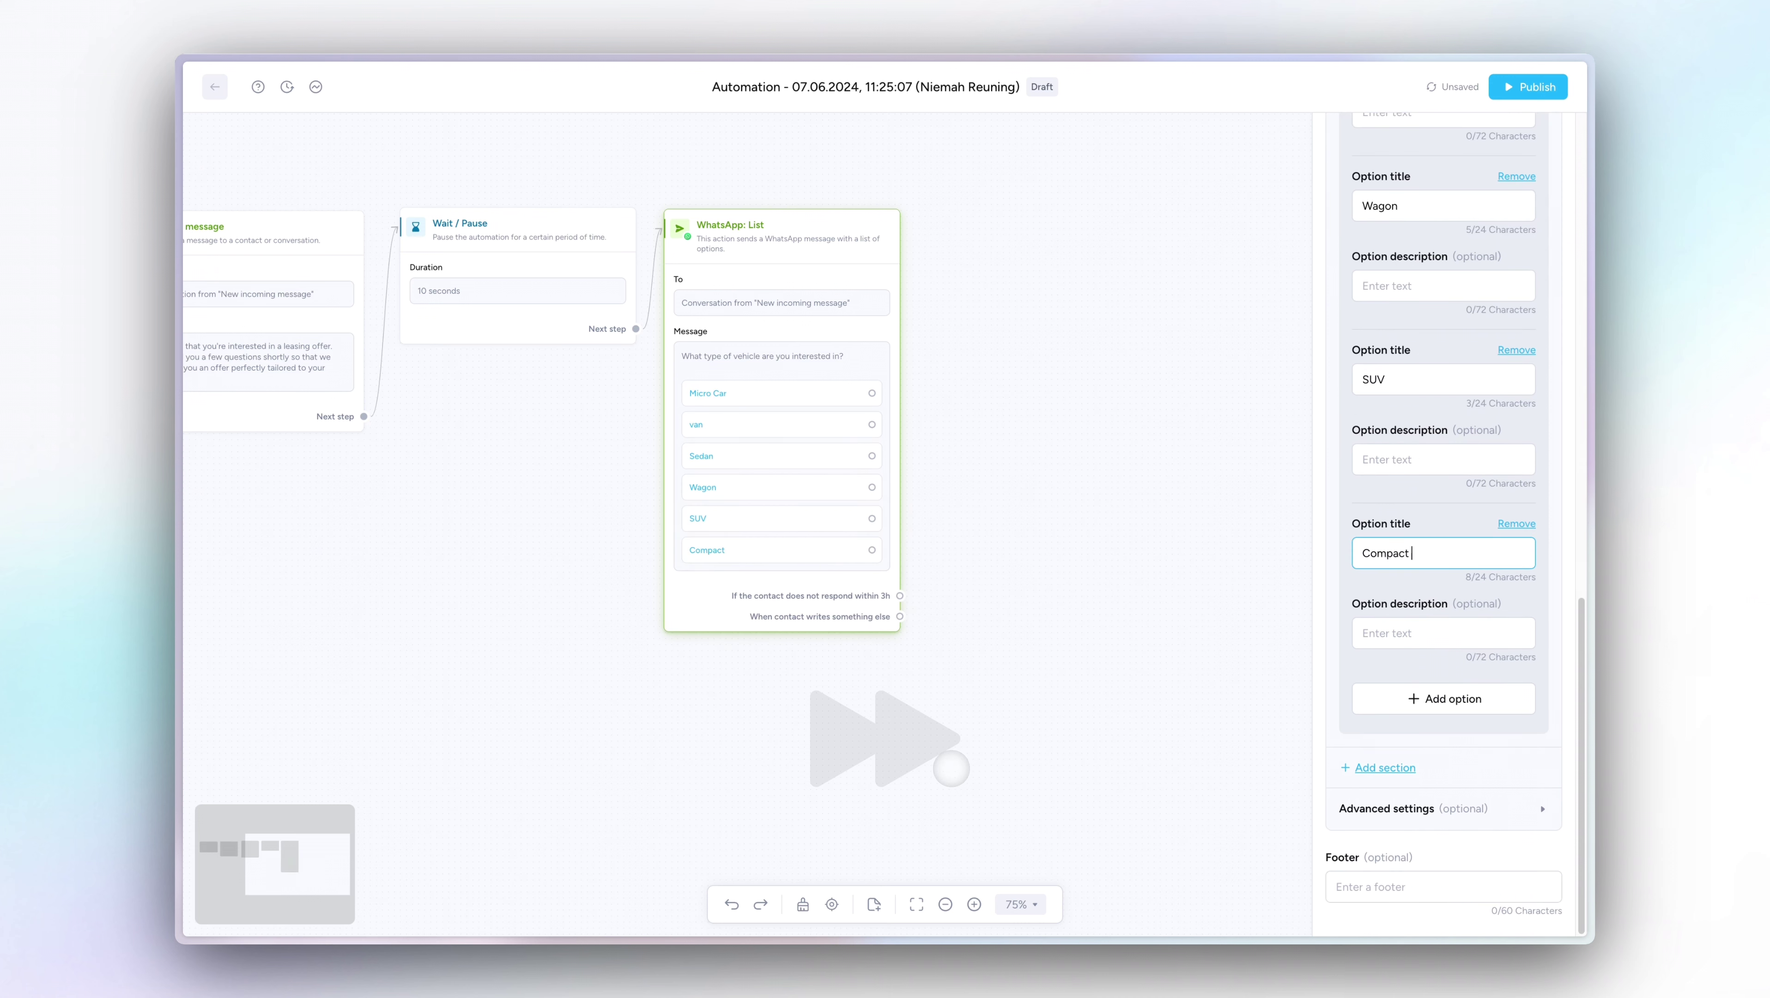
type("SUV")
Make quick answers mandatory in the WhatsApp list's advanced settings.
left_click(1406, 804)
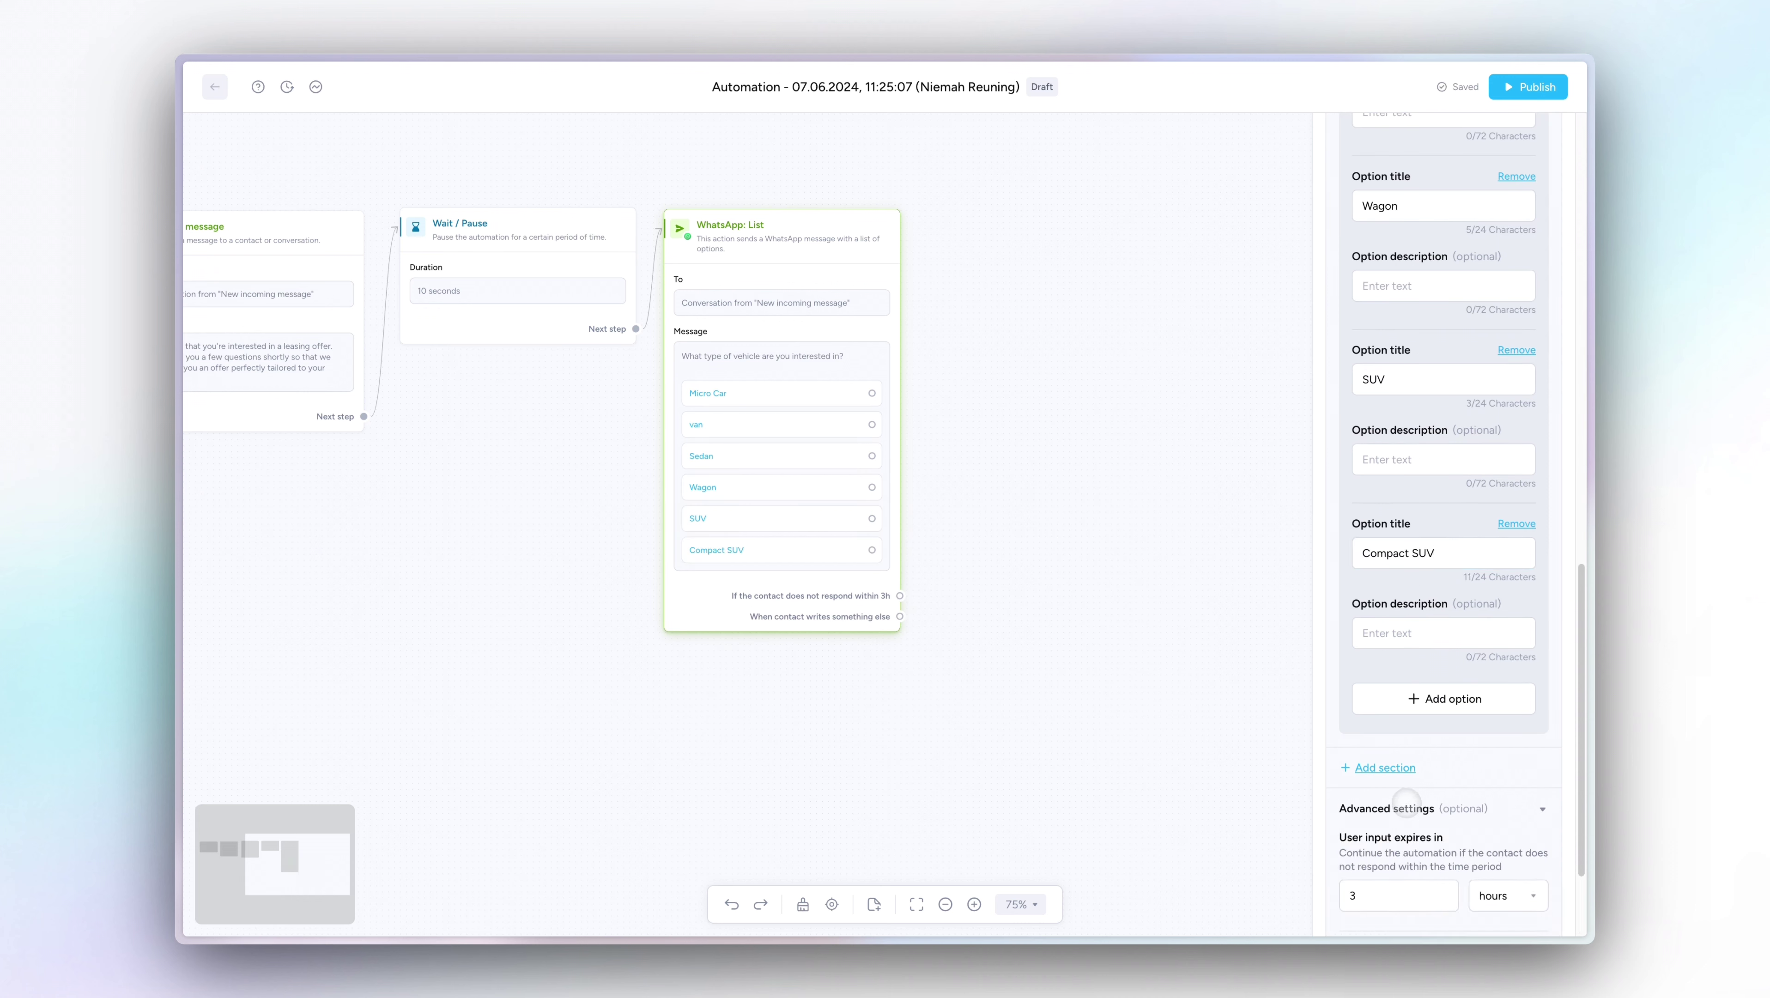
scroll(1407, 803, "down", 3)
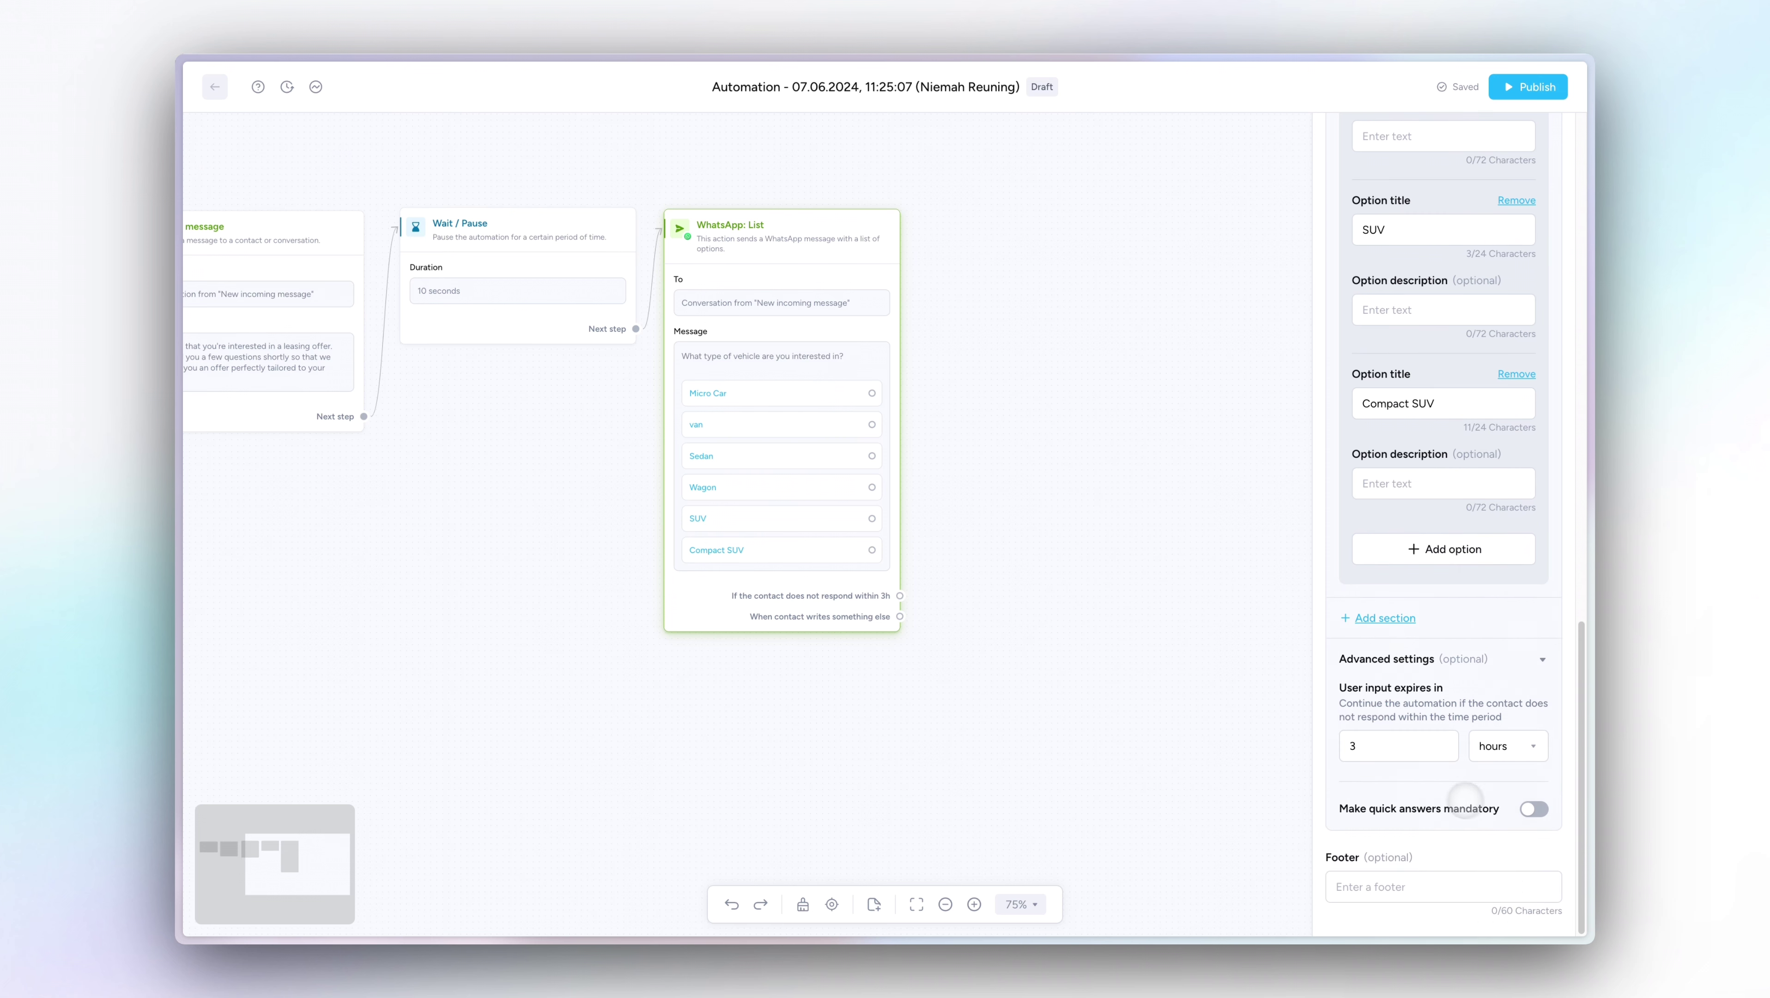
left_click(1530, 808)
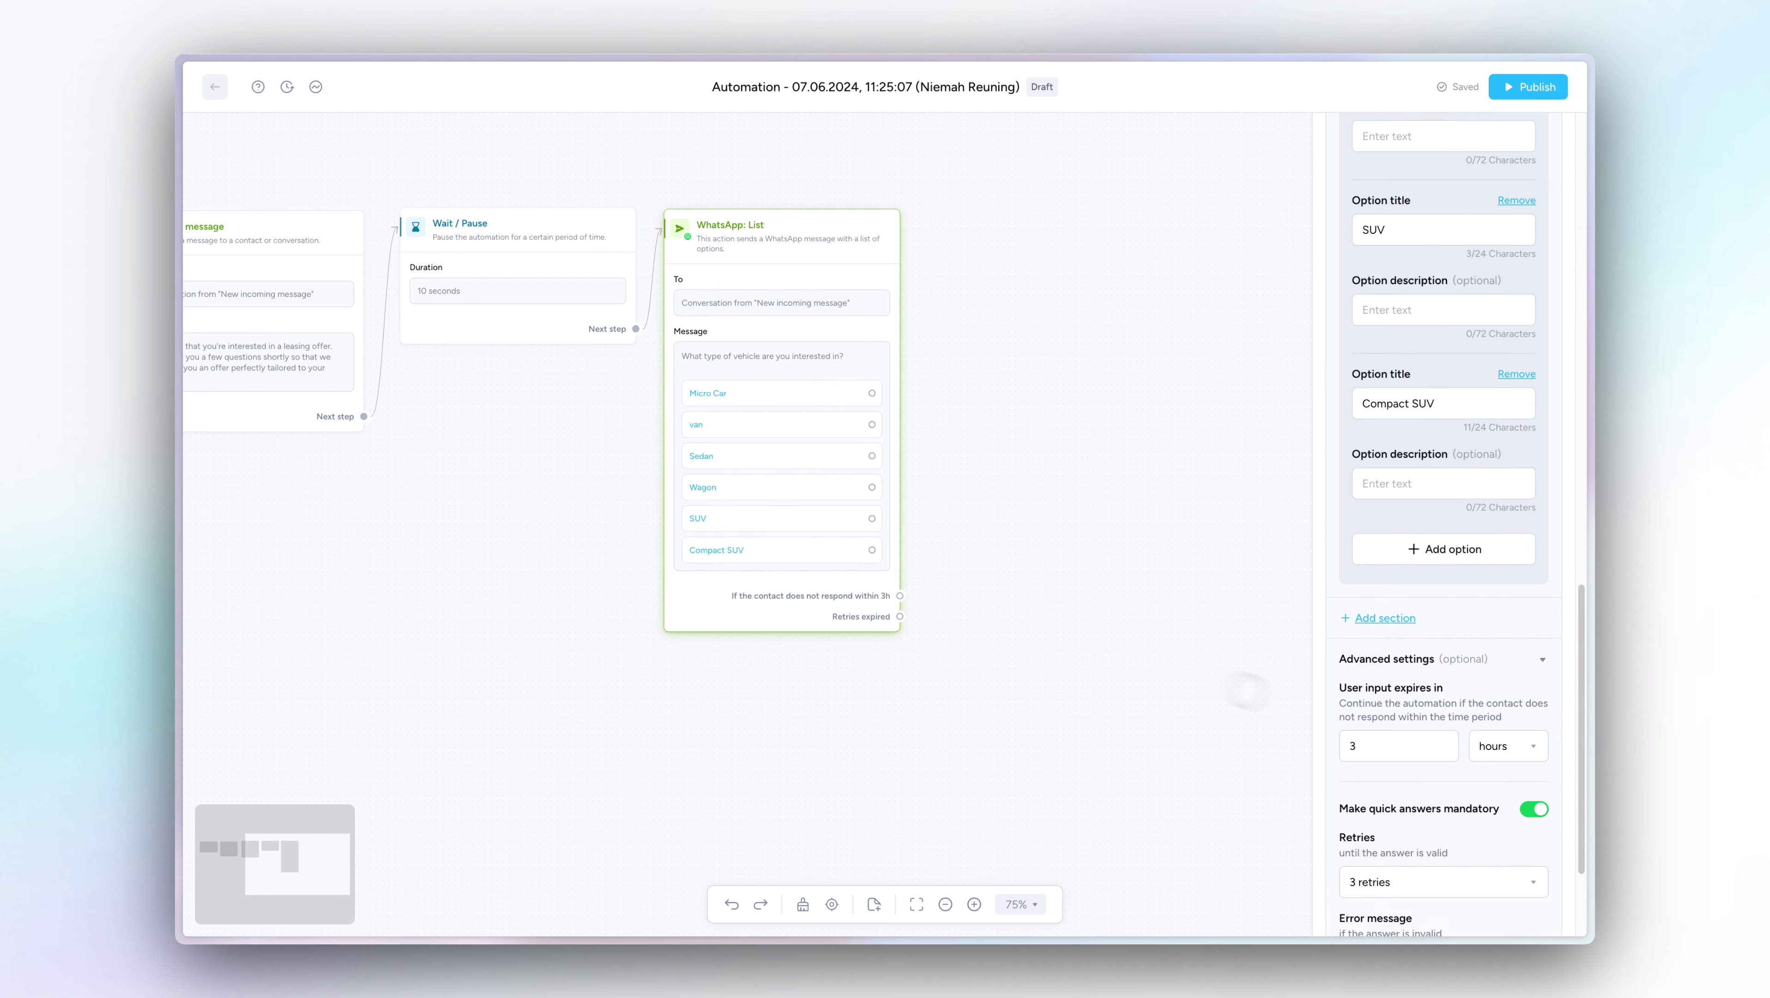
Add a Send message action after Retries expired: "The automation has ended Please restart, if you are still interested in offers that are tailored to your needs.".
left_click_drag(900, 617, 1046, 621)
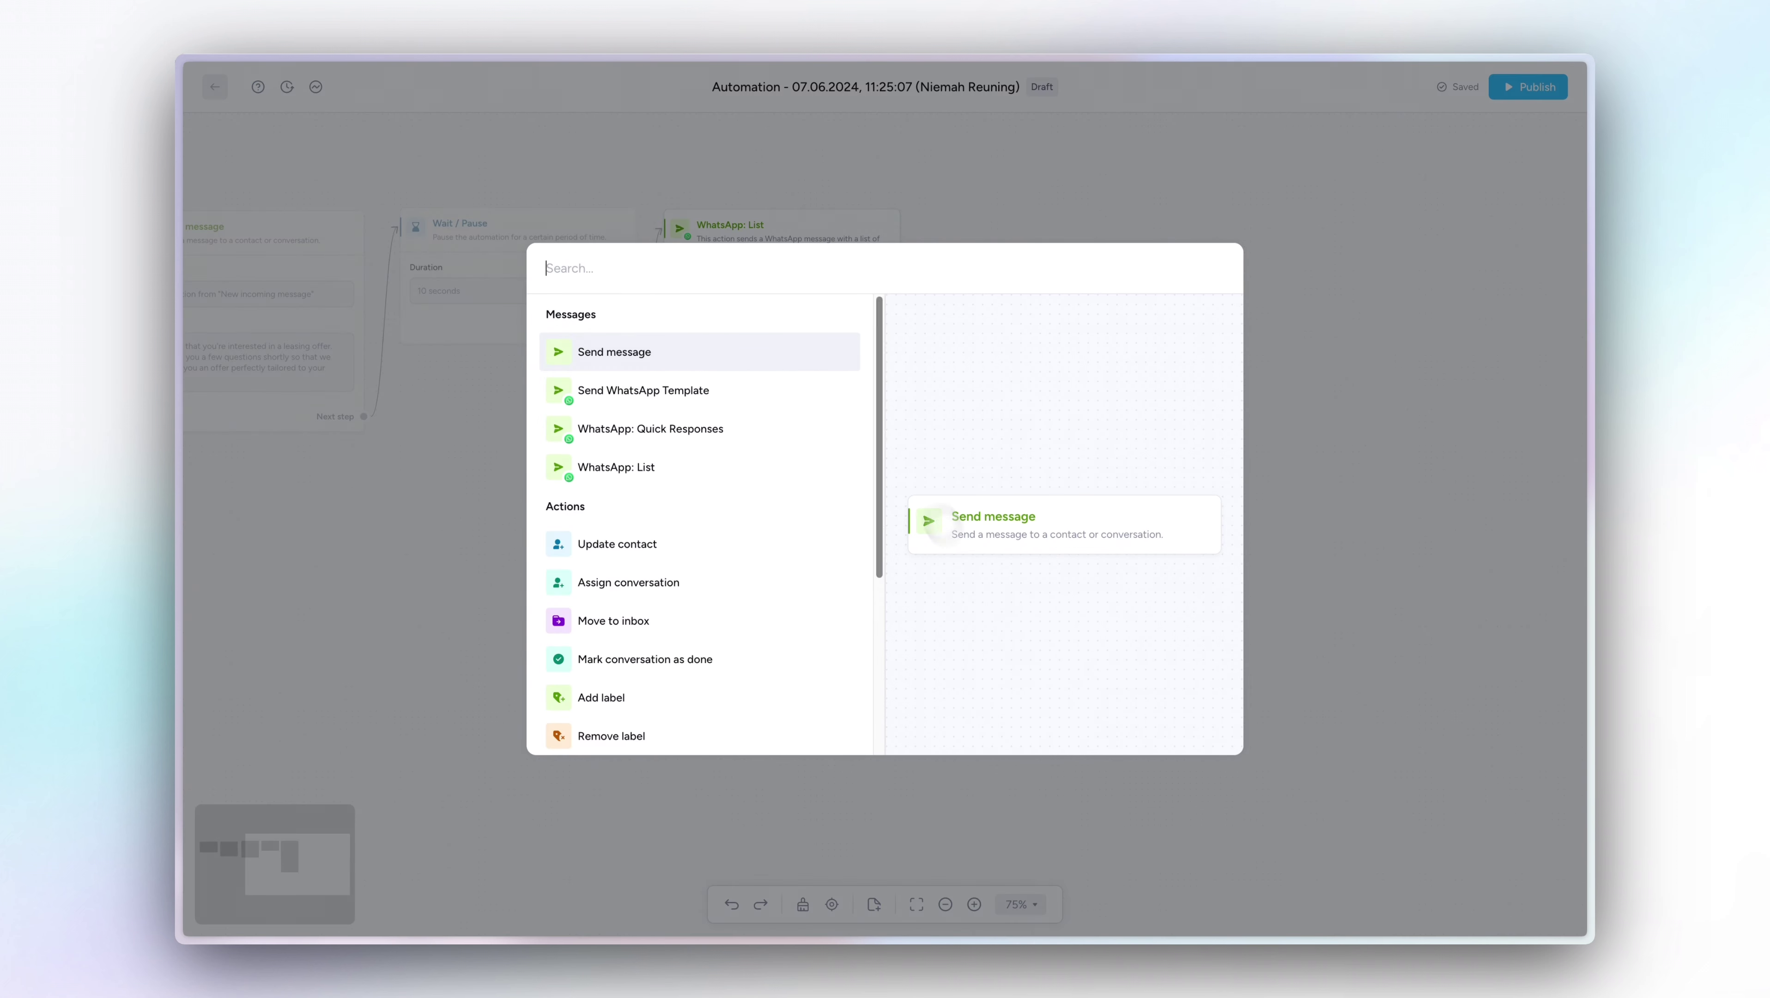
left_click(783, 348)
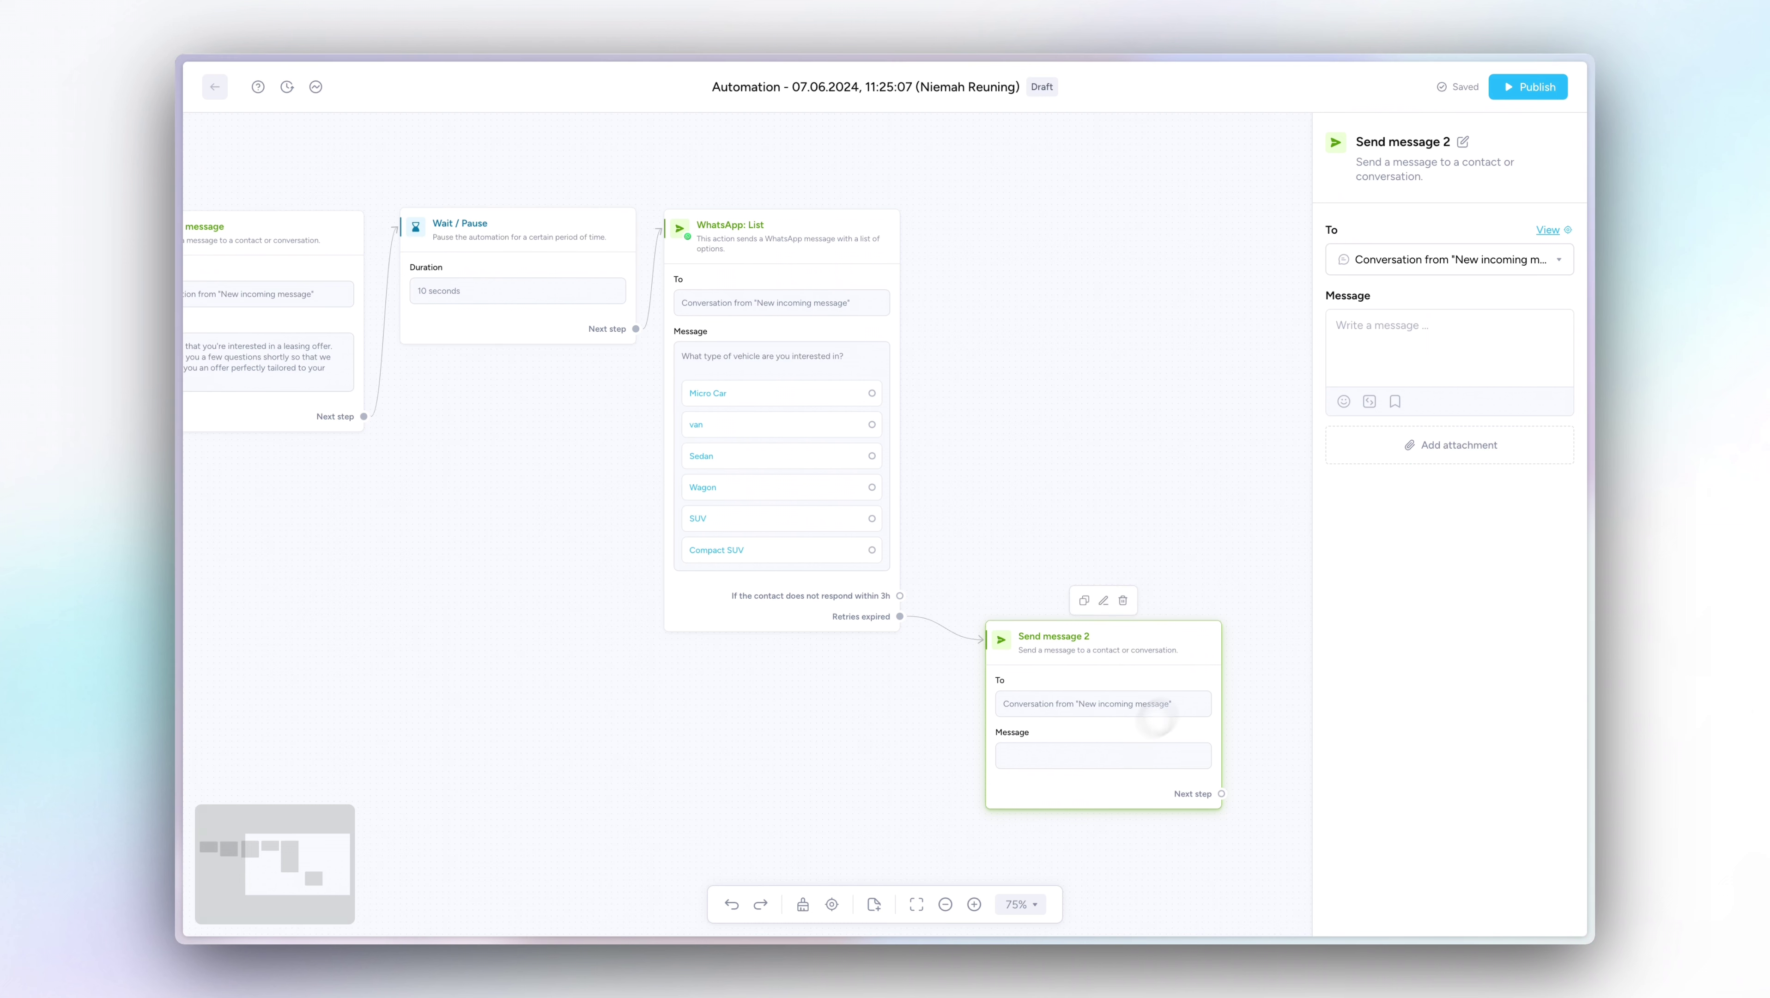
left_click(1434, 338)
type("The automation has ended Please restart, if you are still interested in offers that are tailored to your needs.")
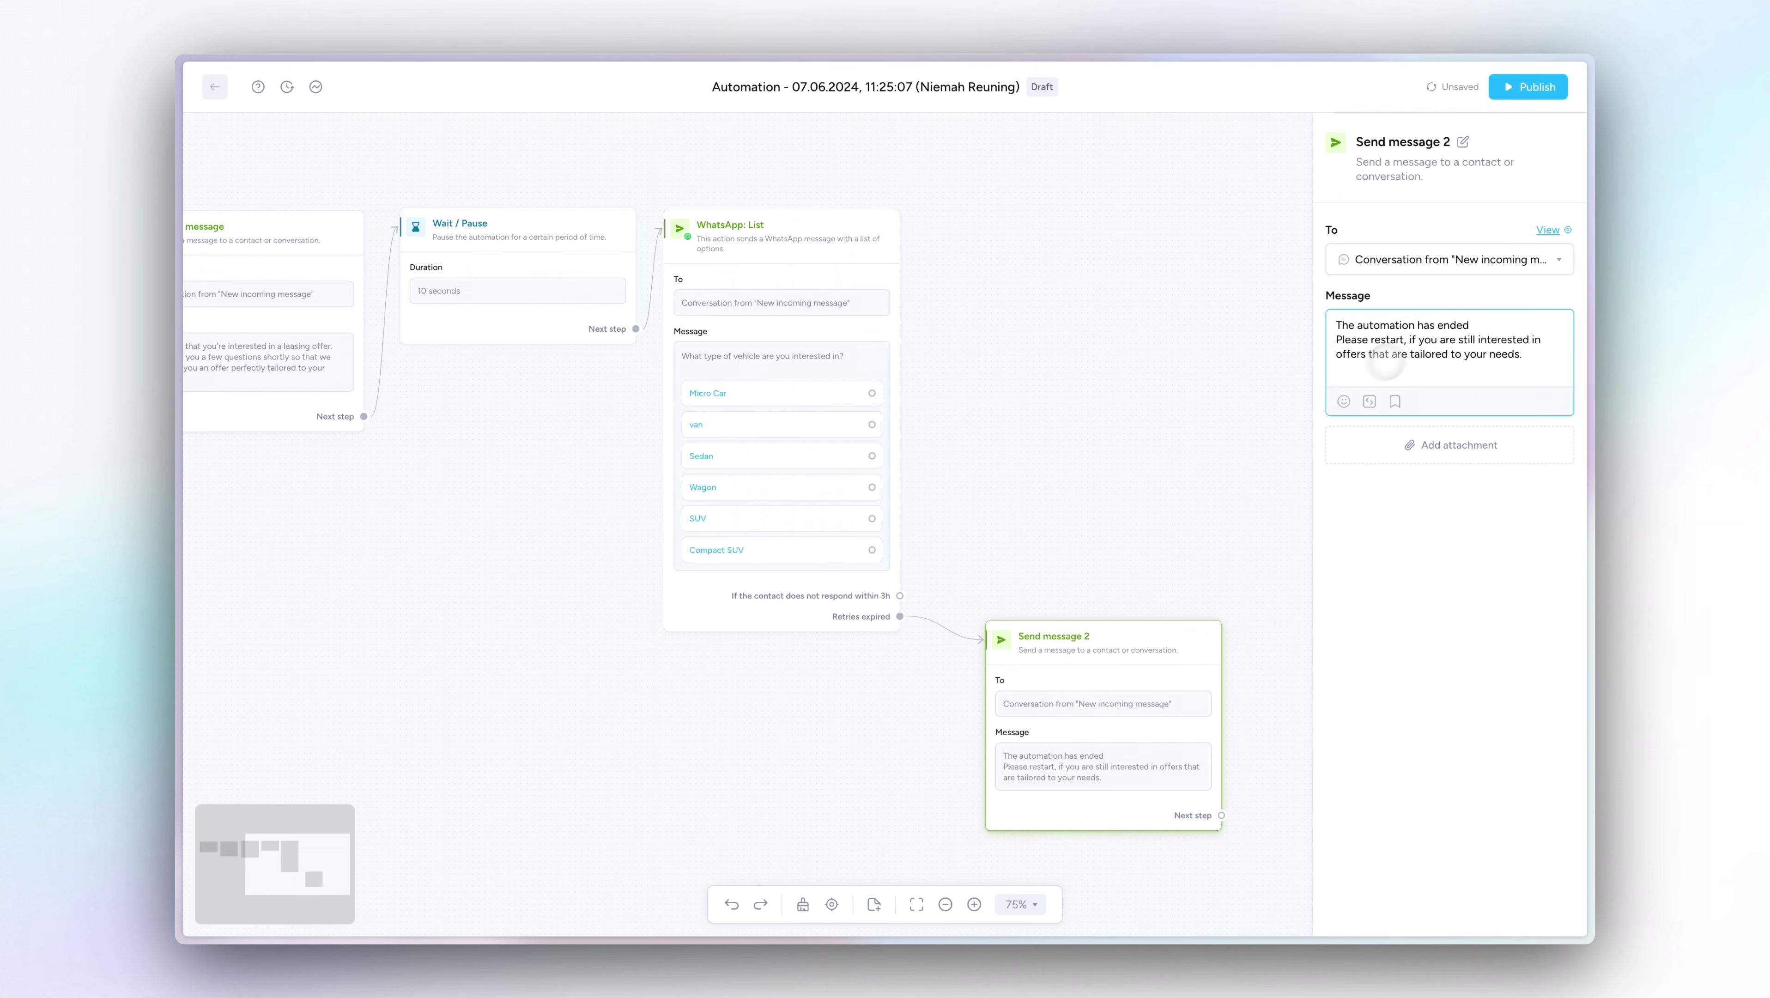
Connect the list's no-response output to Send message 2 as well and move that block farther away from the list.
left_click(1024, 588)
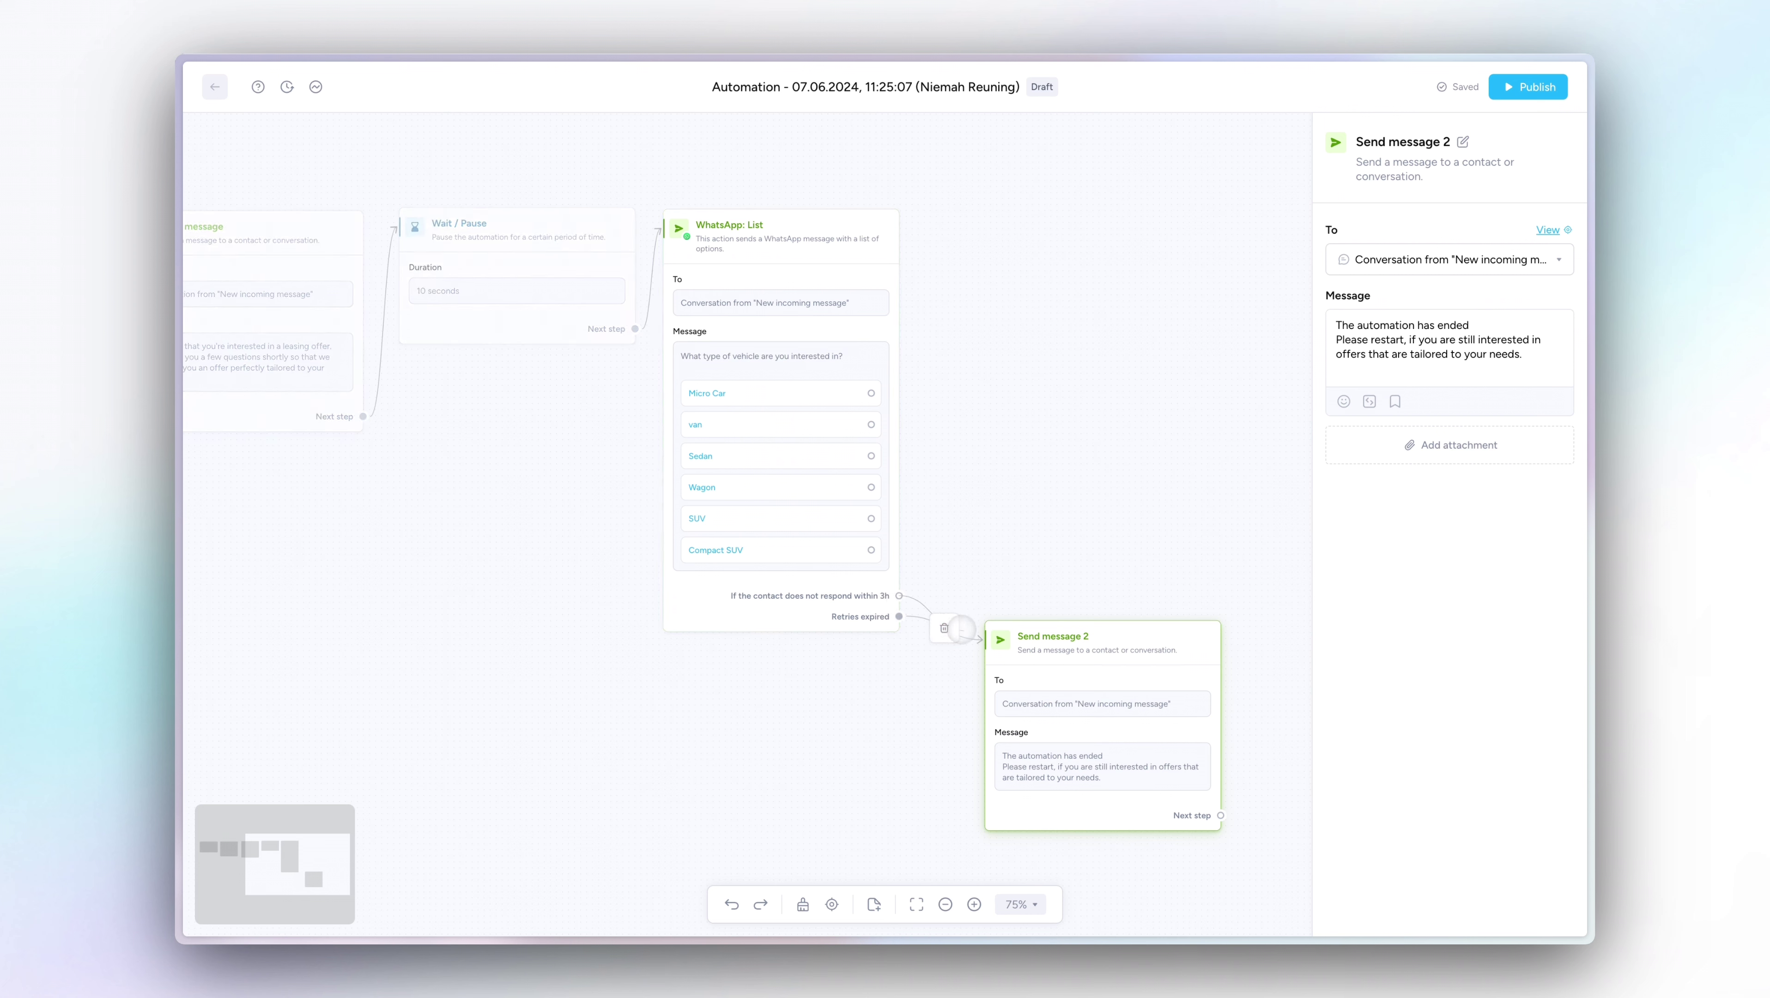
left_click(972, 633)
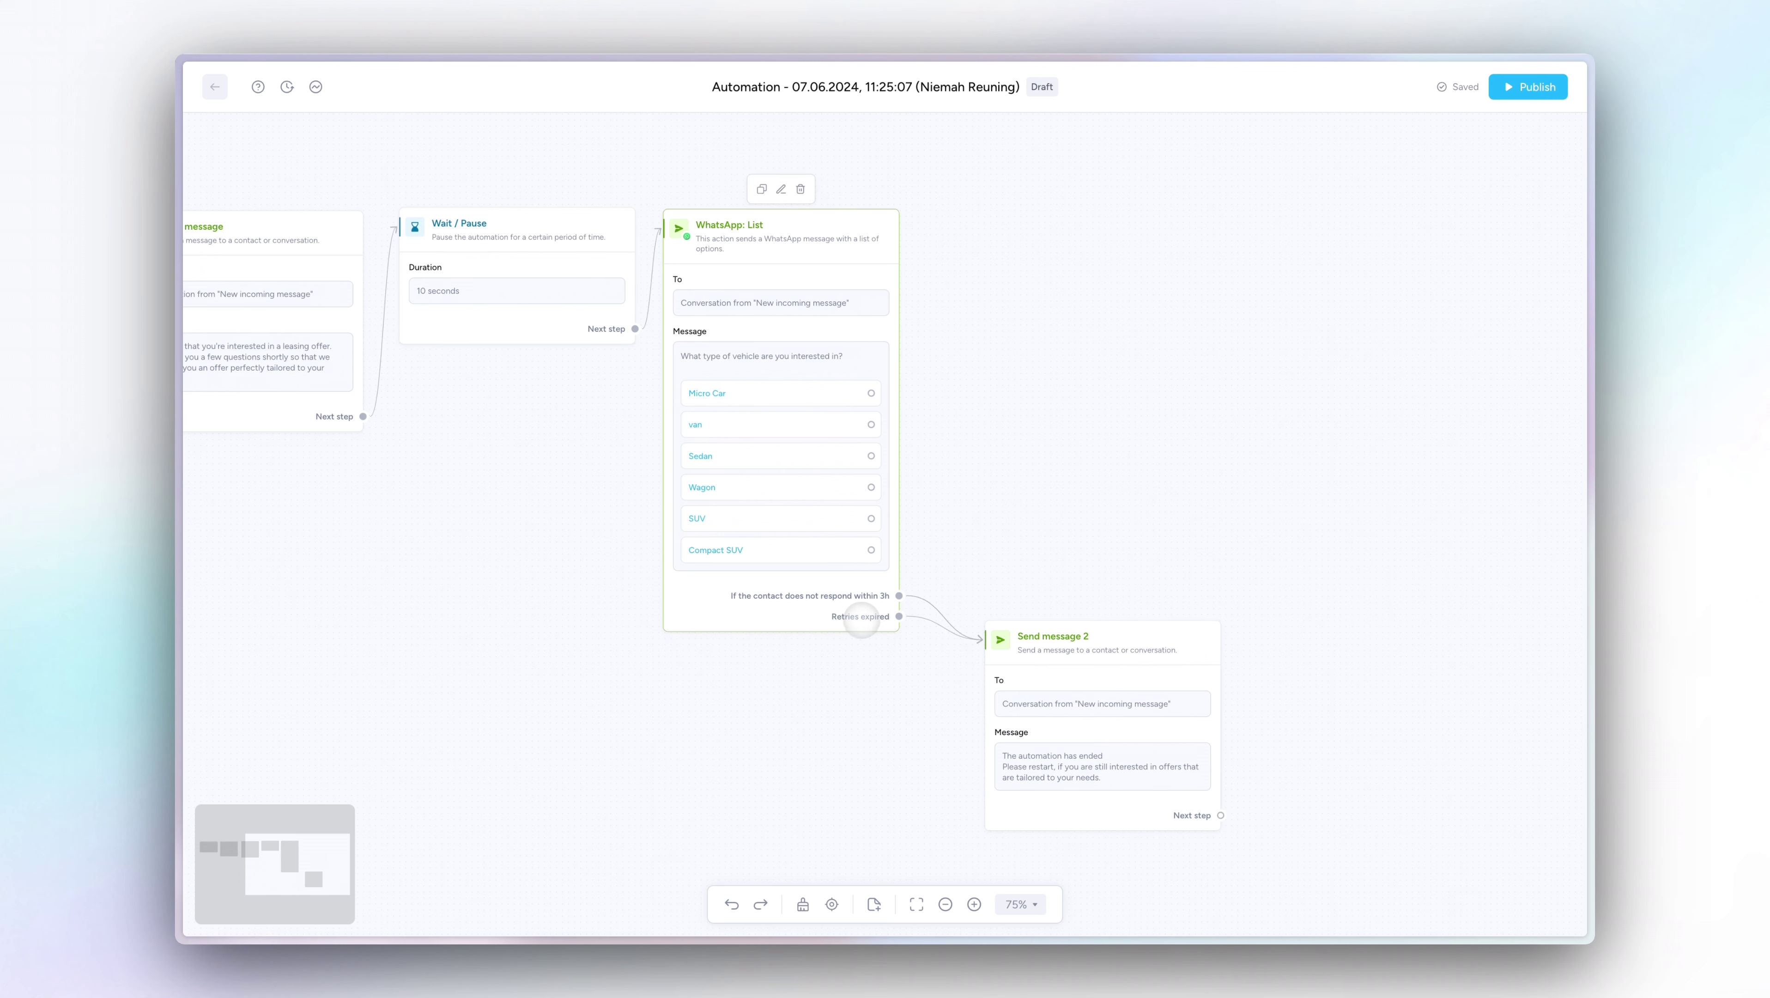
left_click_drag(1063, 637, 1222, 623)
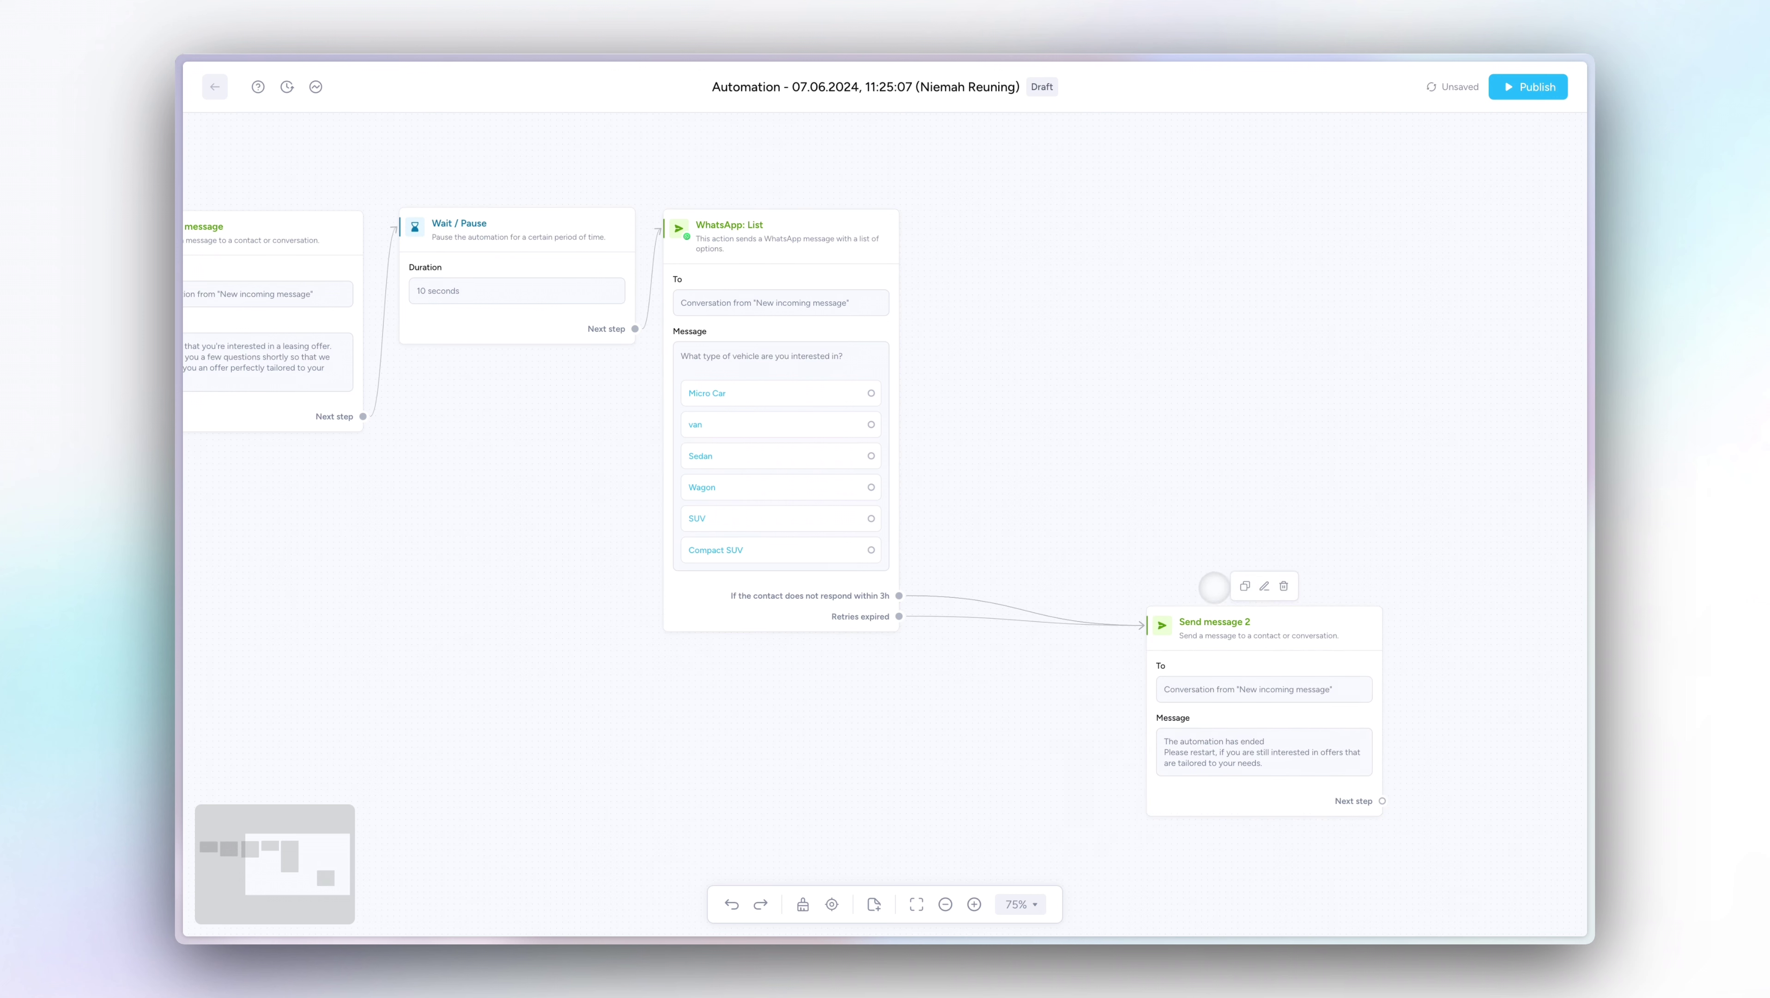
left_click_drag(1373, 529, 1106, 509)
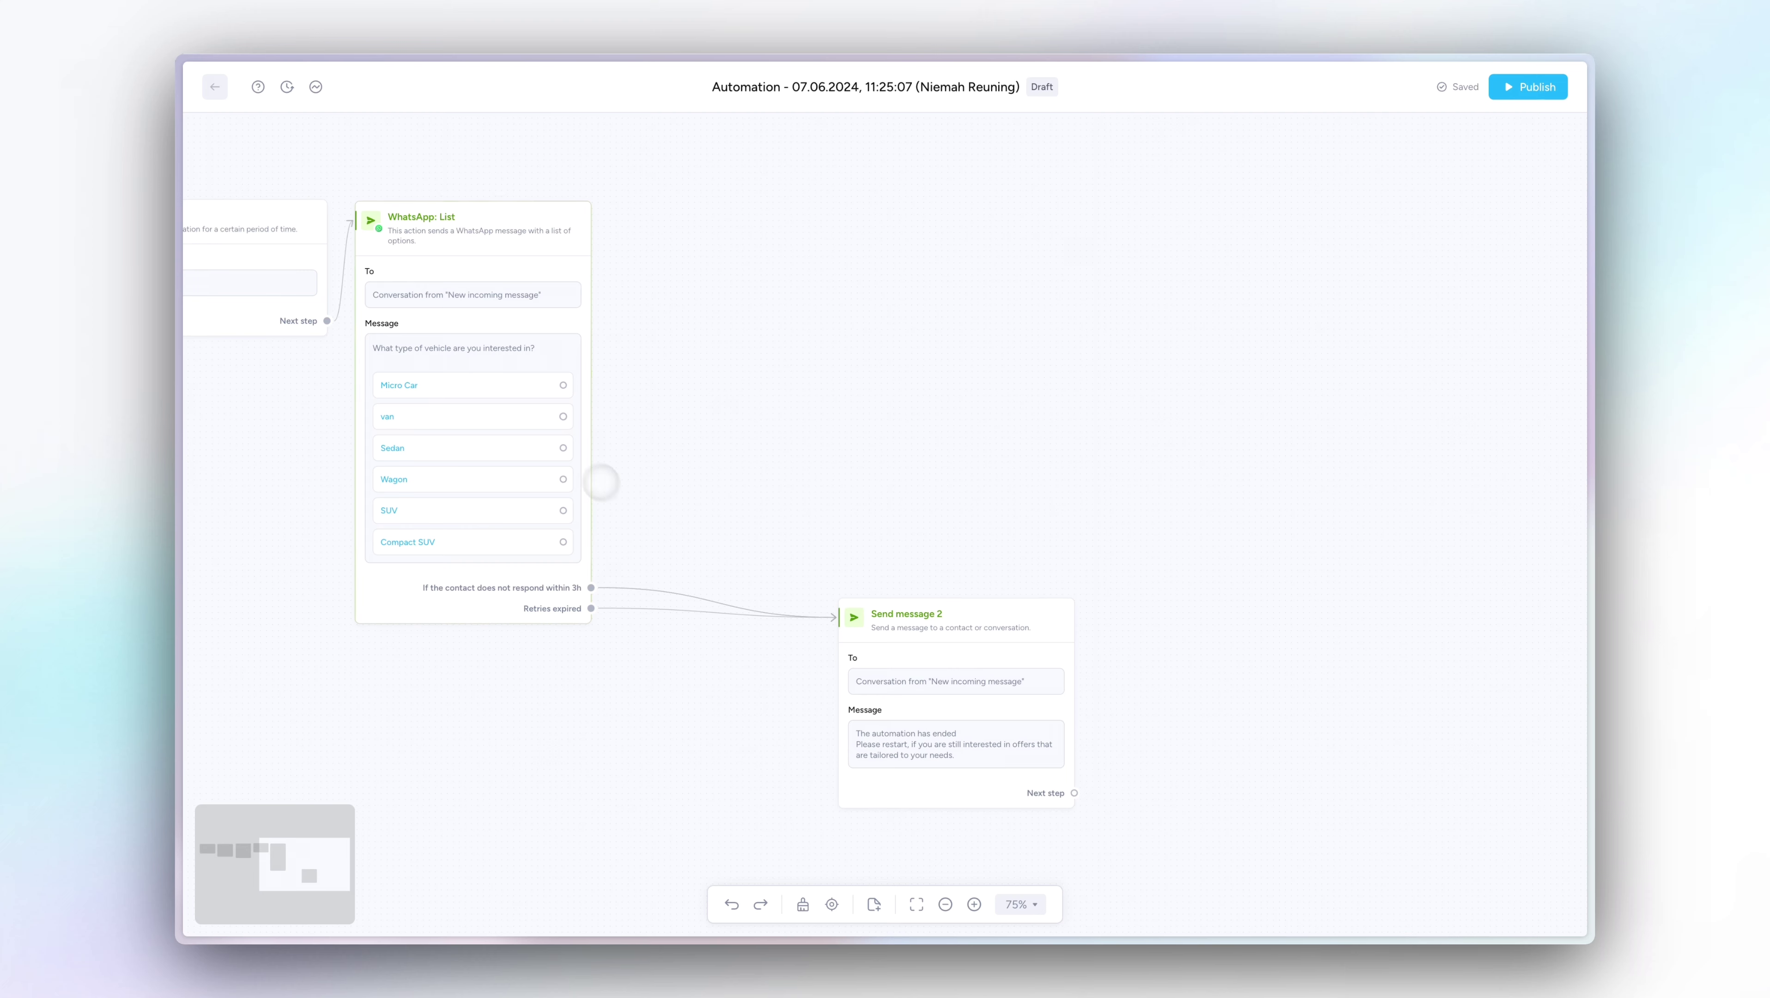
Add an Update contact action after the Micro Car option, place it beside the list and open its contact attribute choices.
left_click_drag(563, 385, 651, 229)
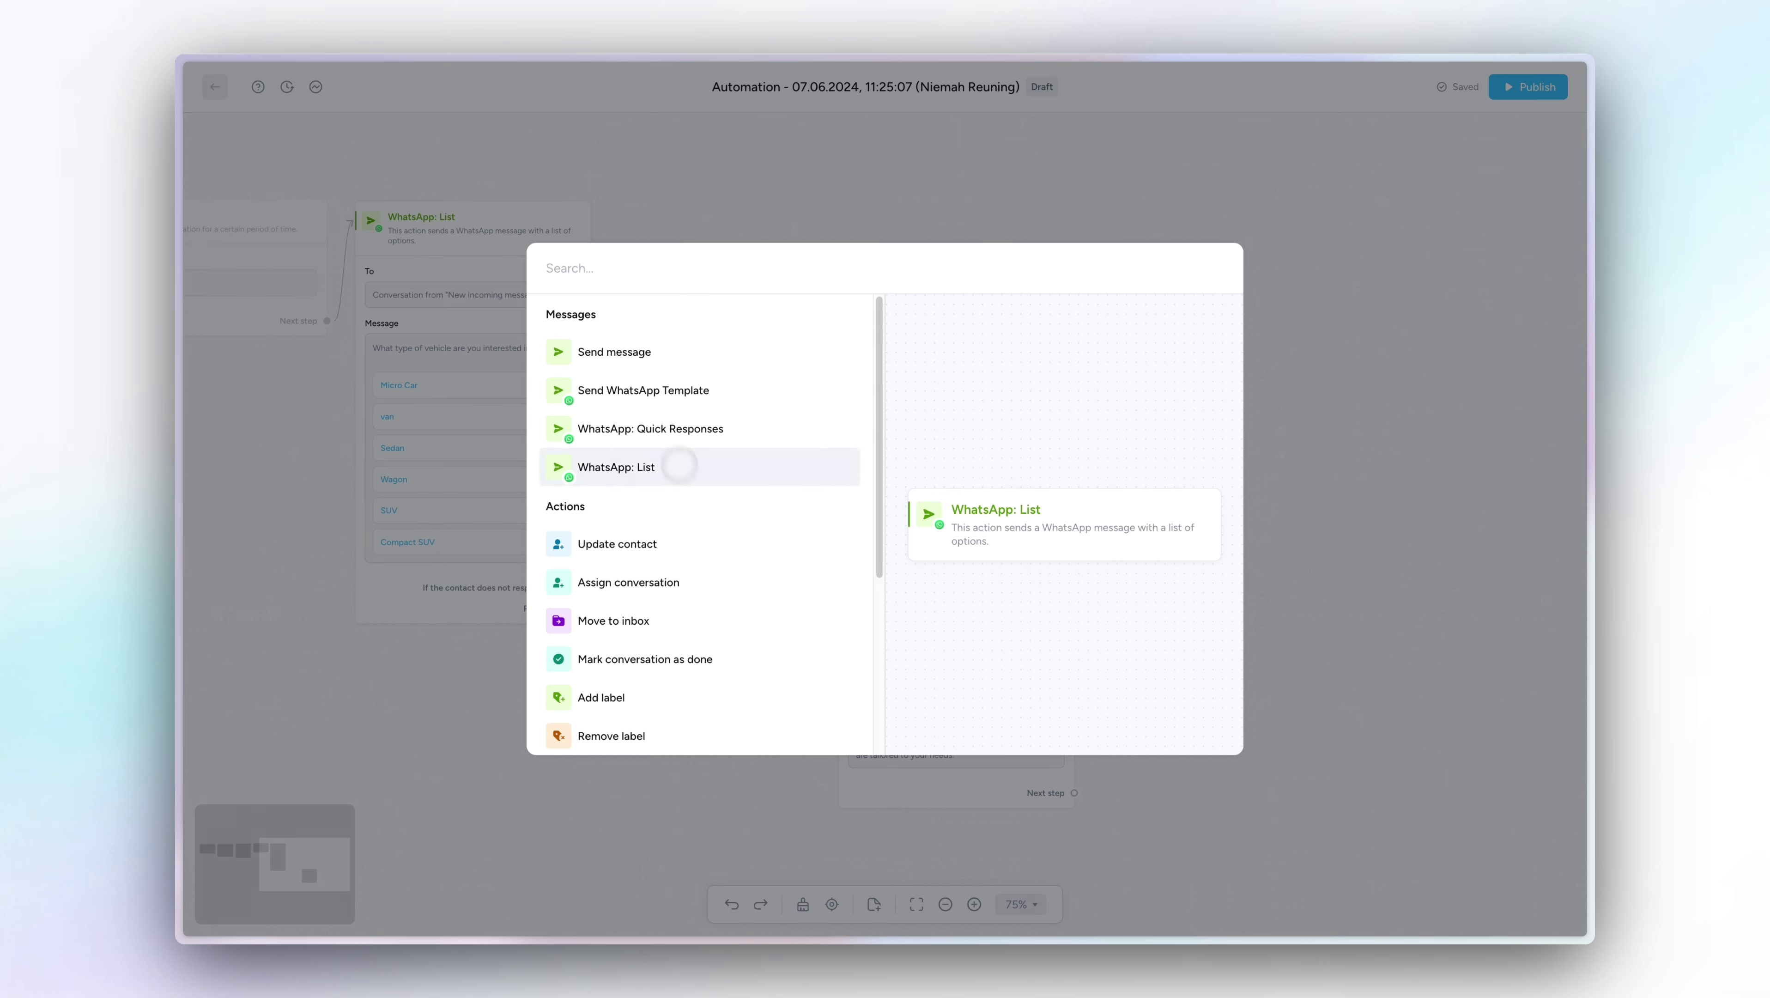
left_click(713, 541)
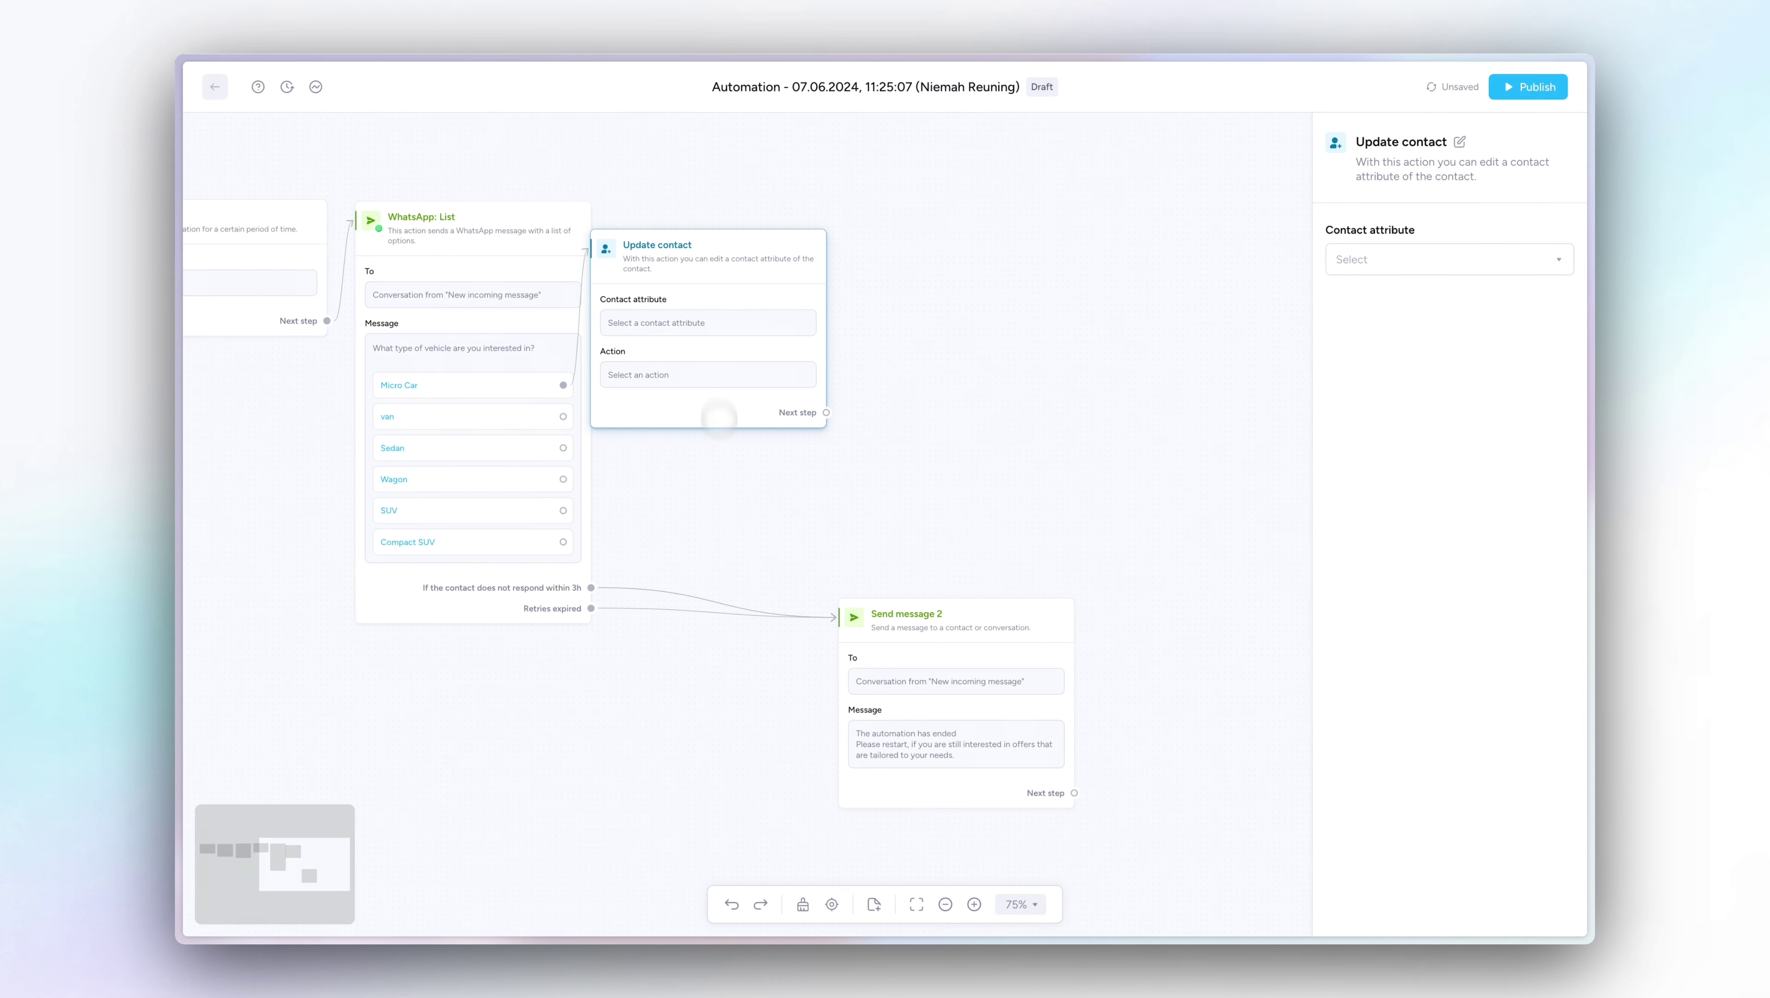
left_click_drag(708, 310, 797, 241)
left_click(1478, 259)
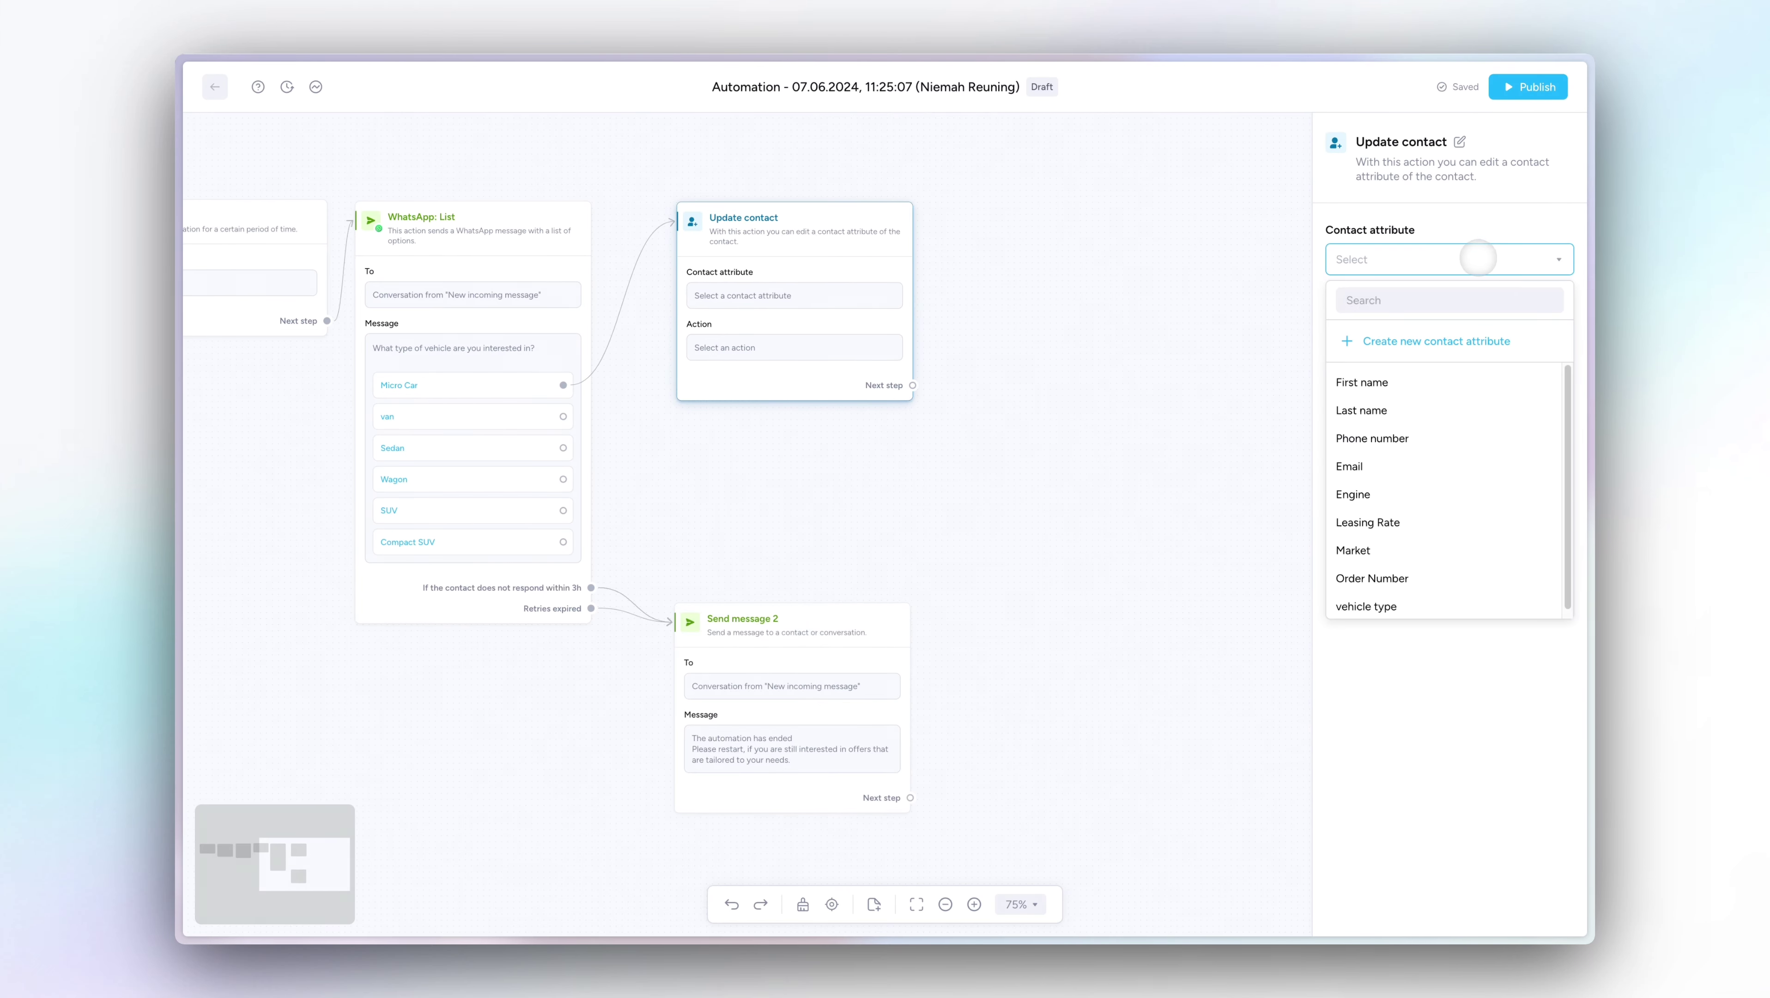
left_click(1417, 342)
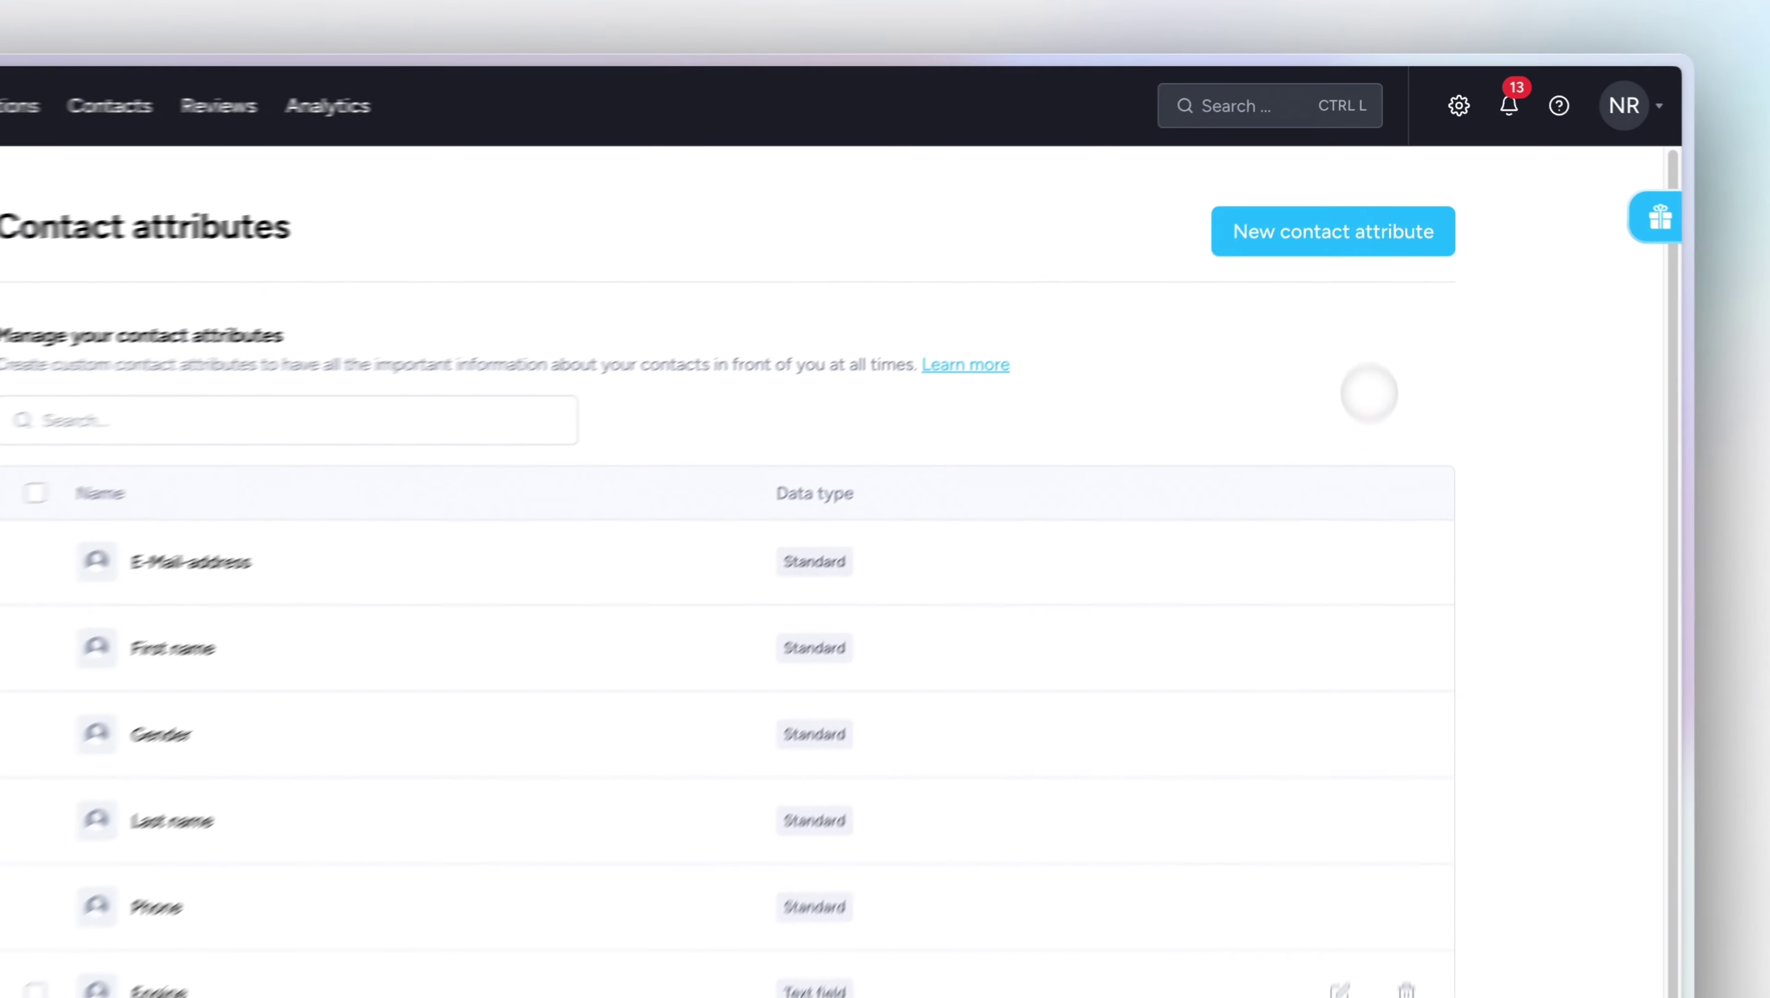
left_click(1385, 167)
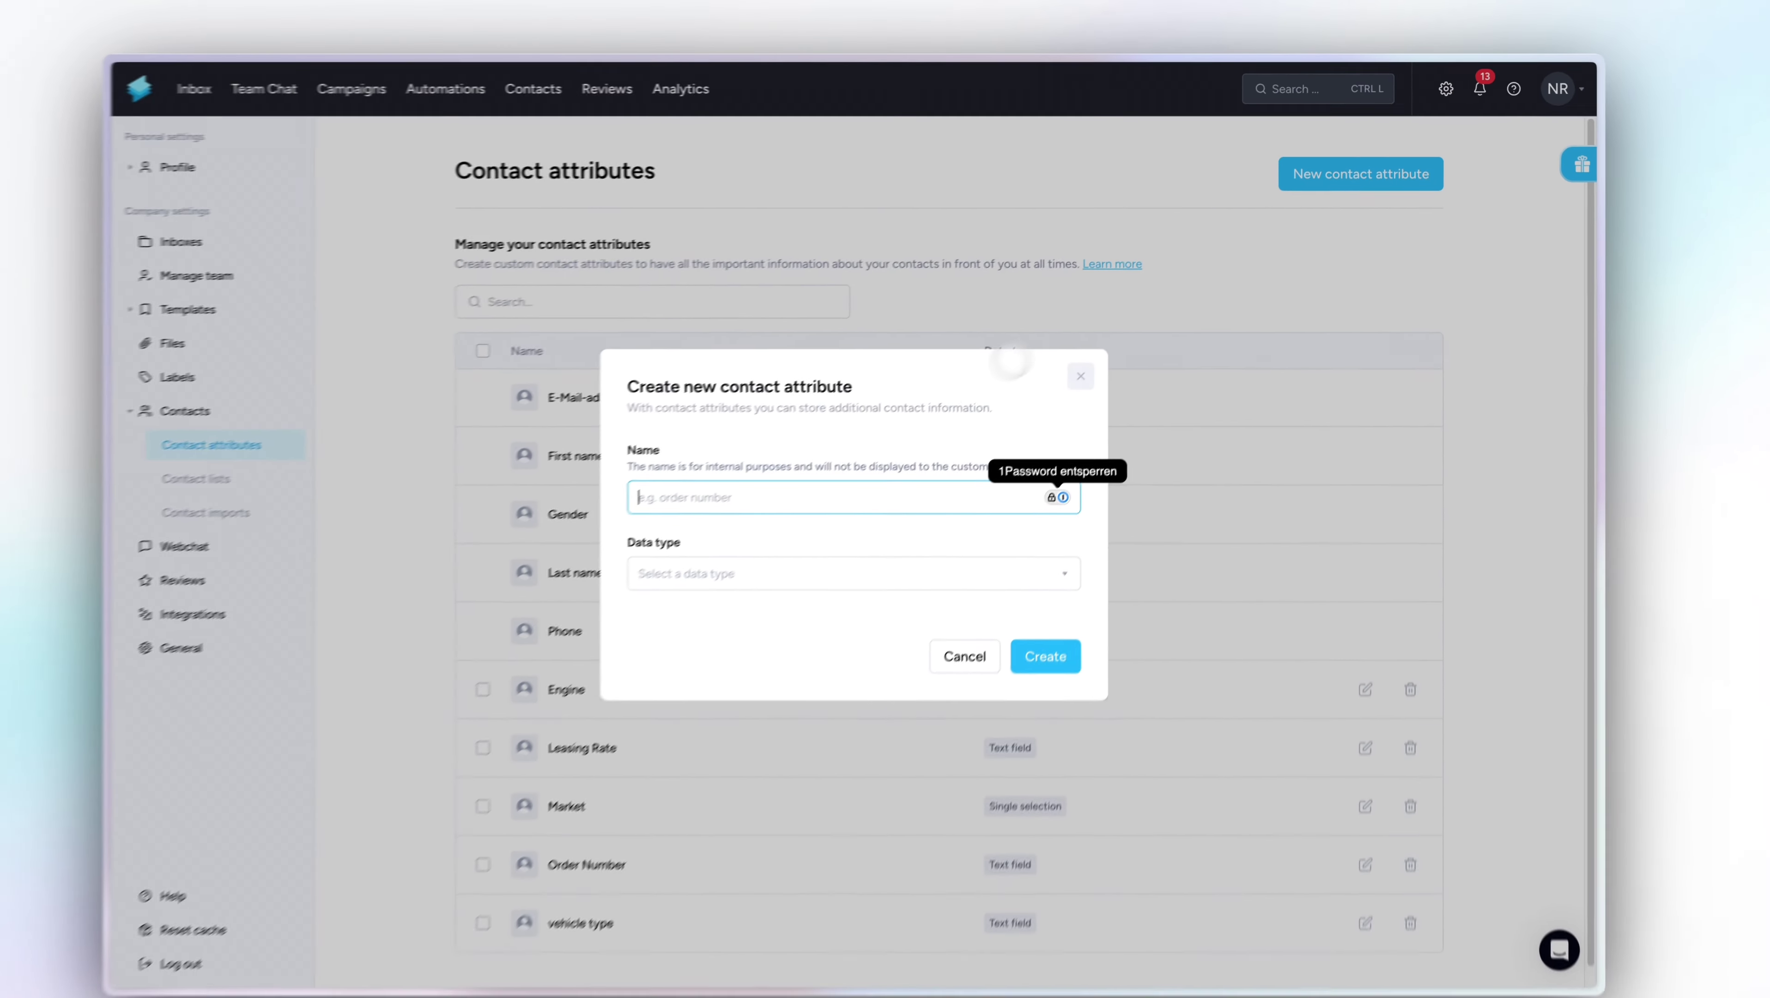
type("Vehicle Type")
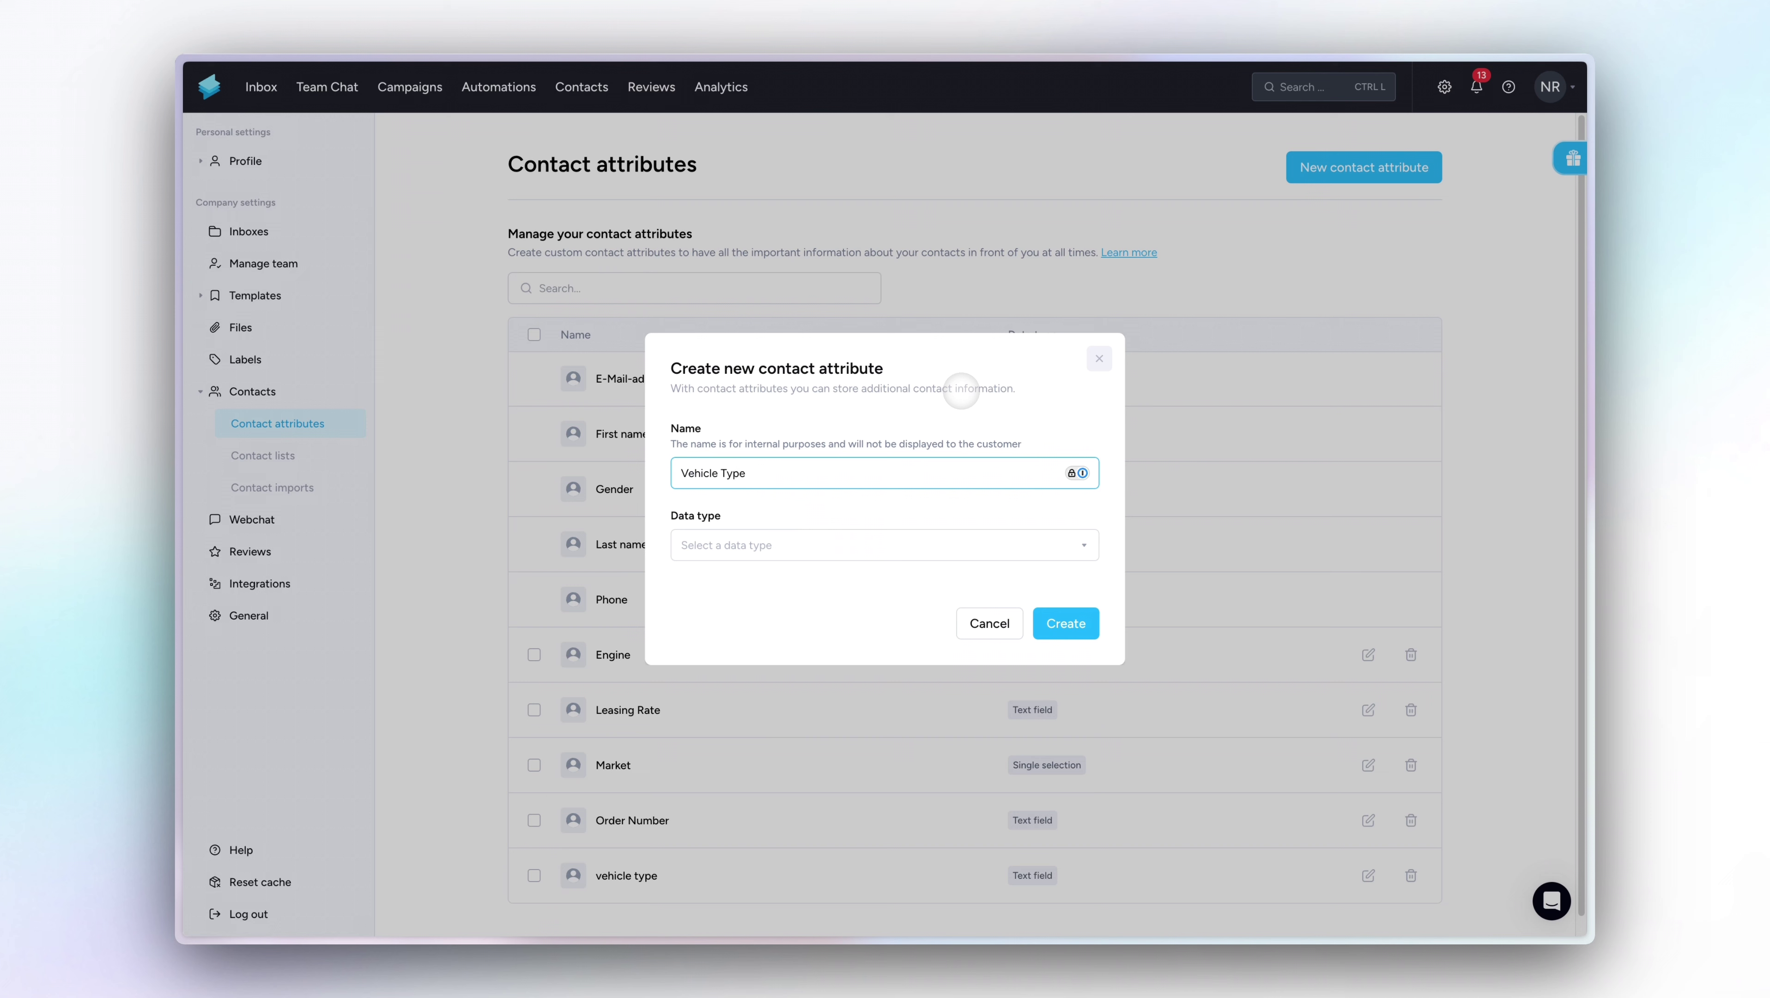
left_click(899, 537)
left_click(893, 584)
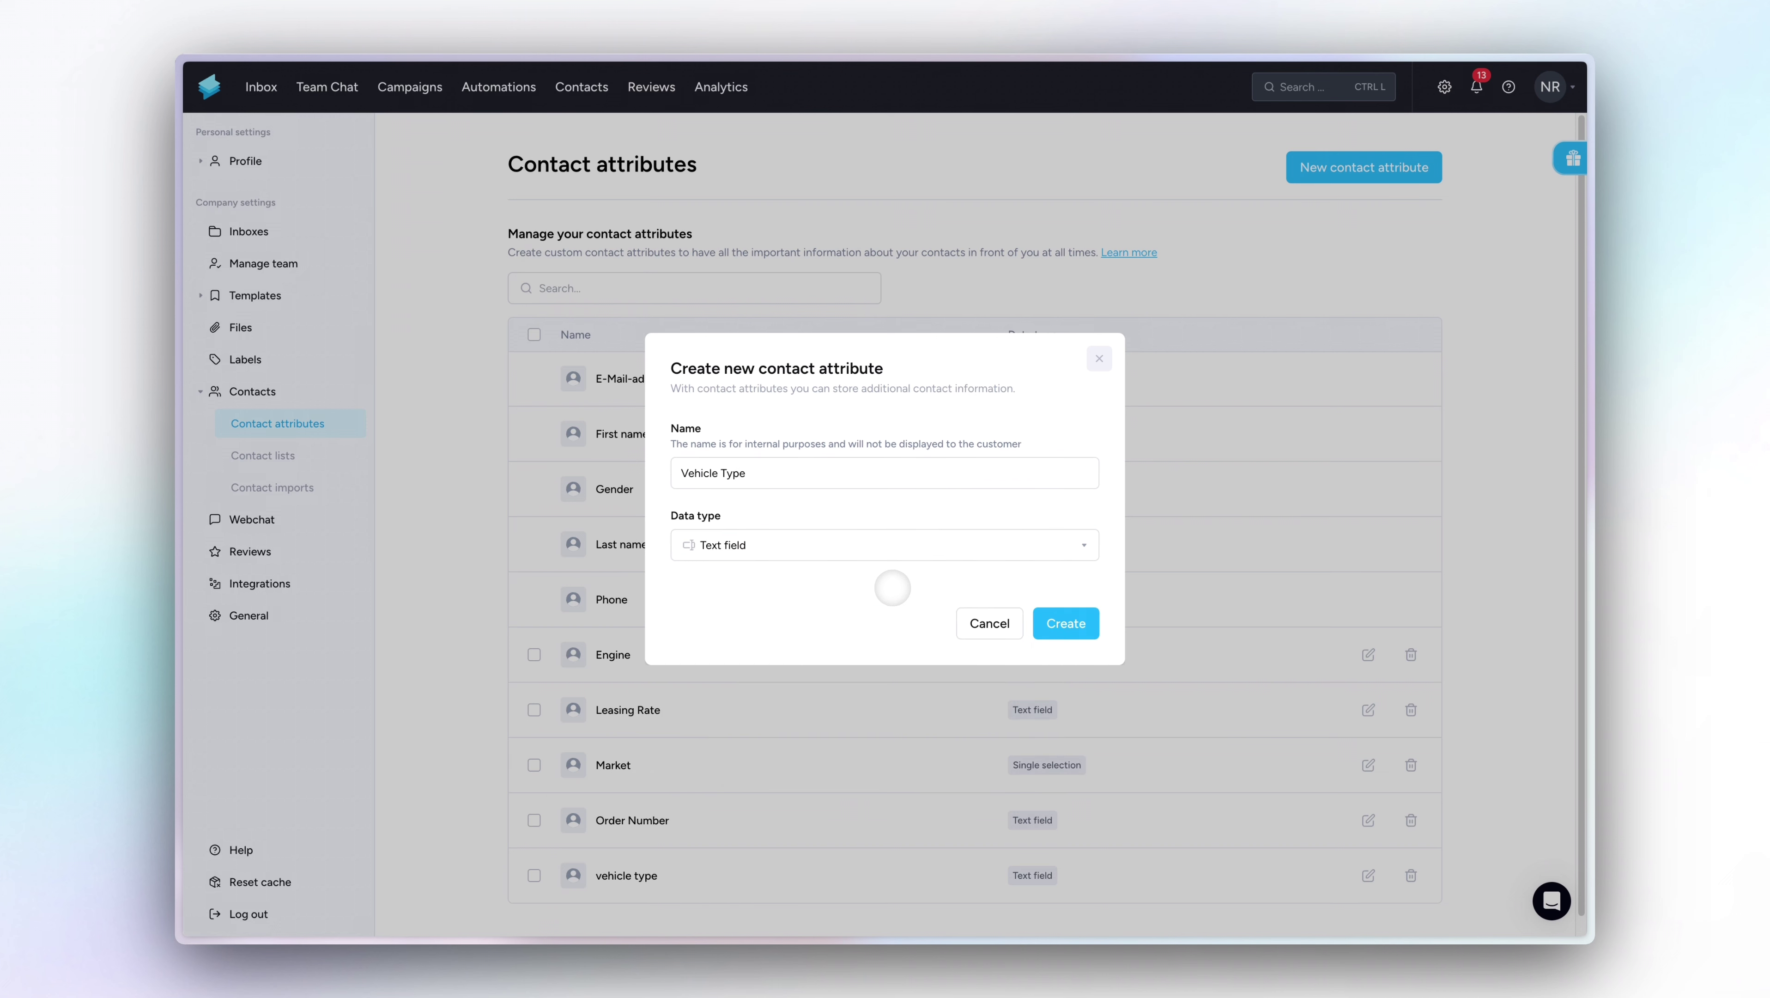
left_click(1057, 624)
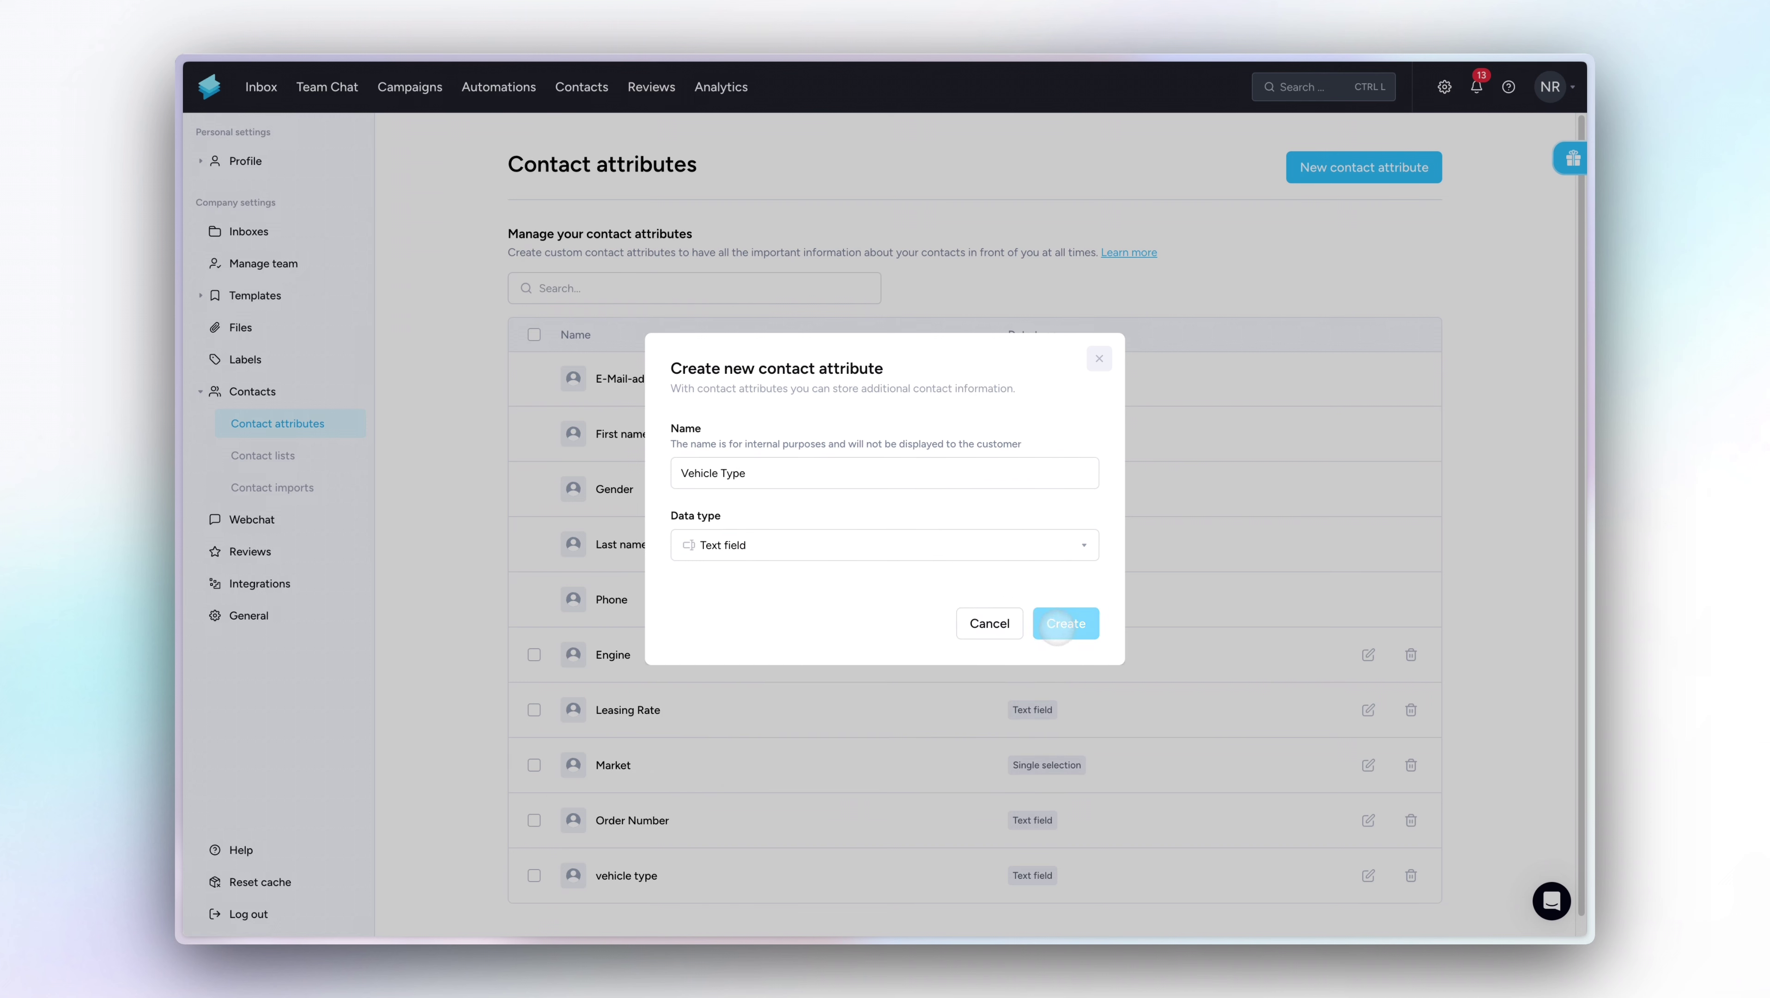
left_click(1004, 629)
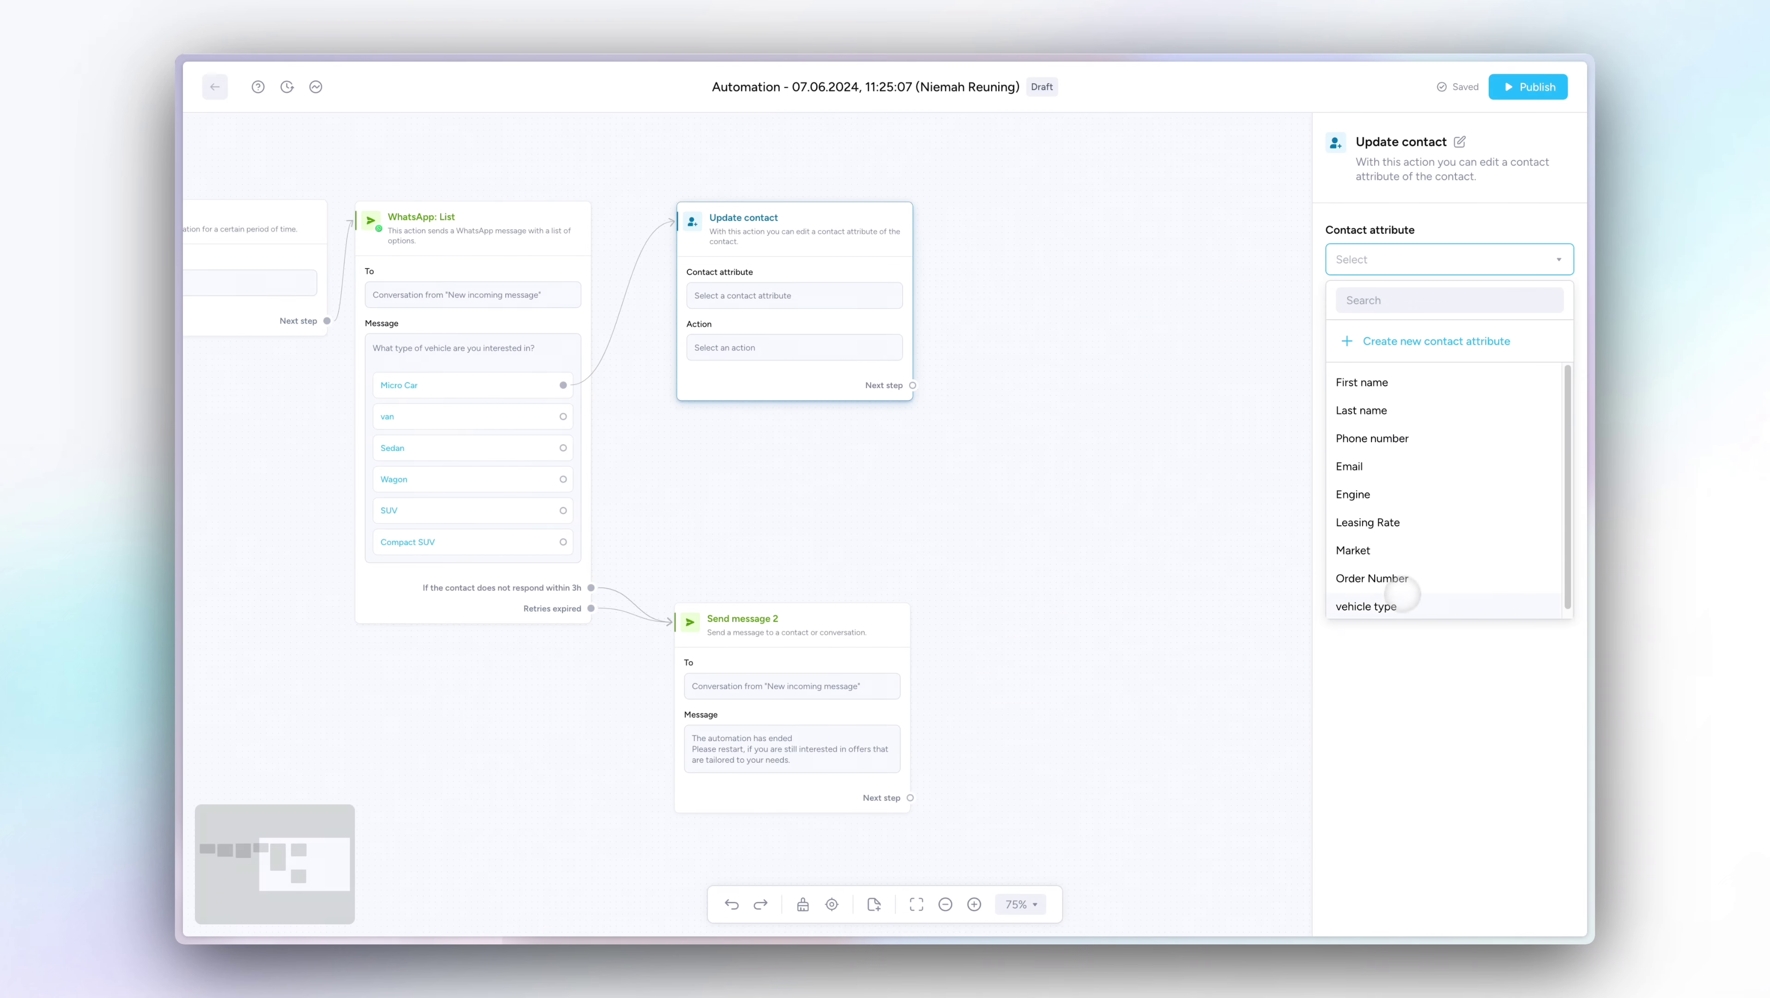
Set the Update contact action's attribute to vehicle type and view the variables available for its manual value.
left_click(1366, 606)
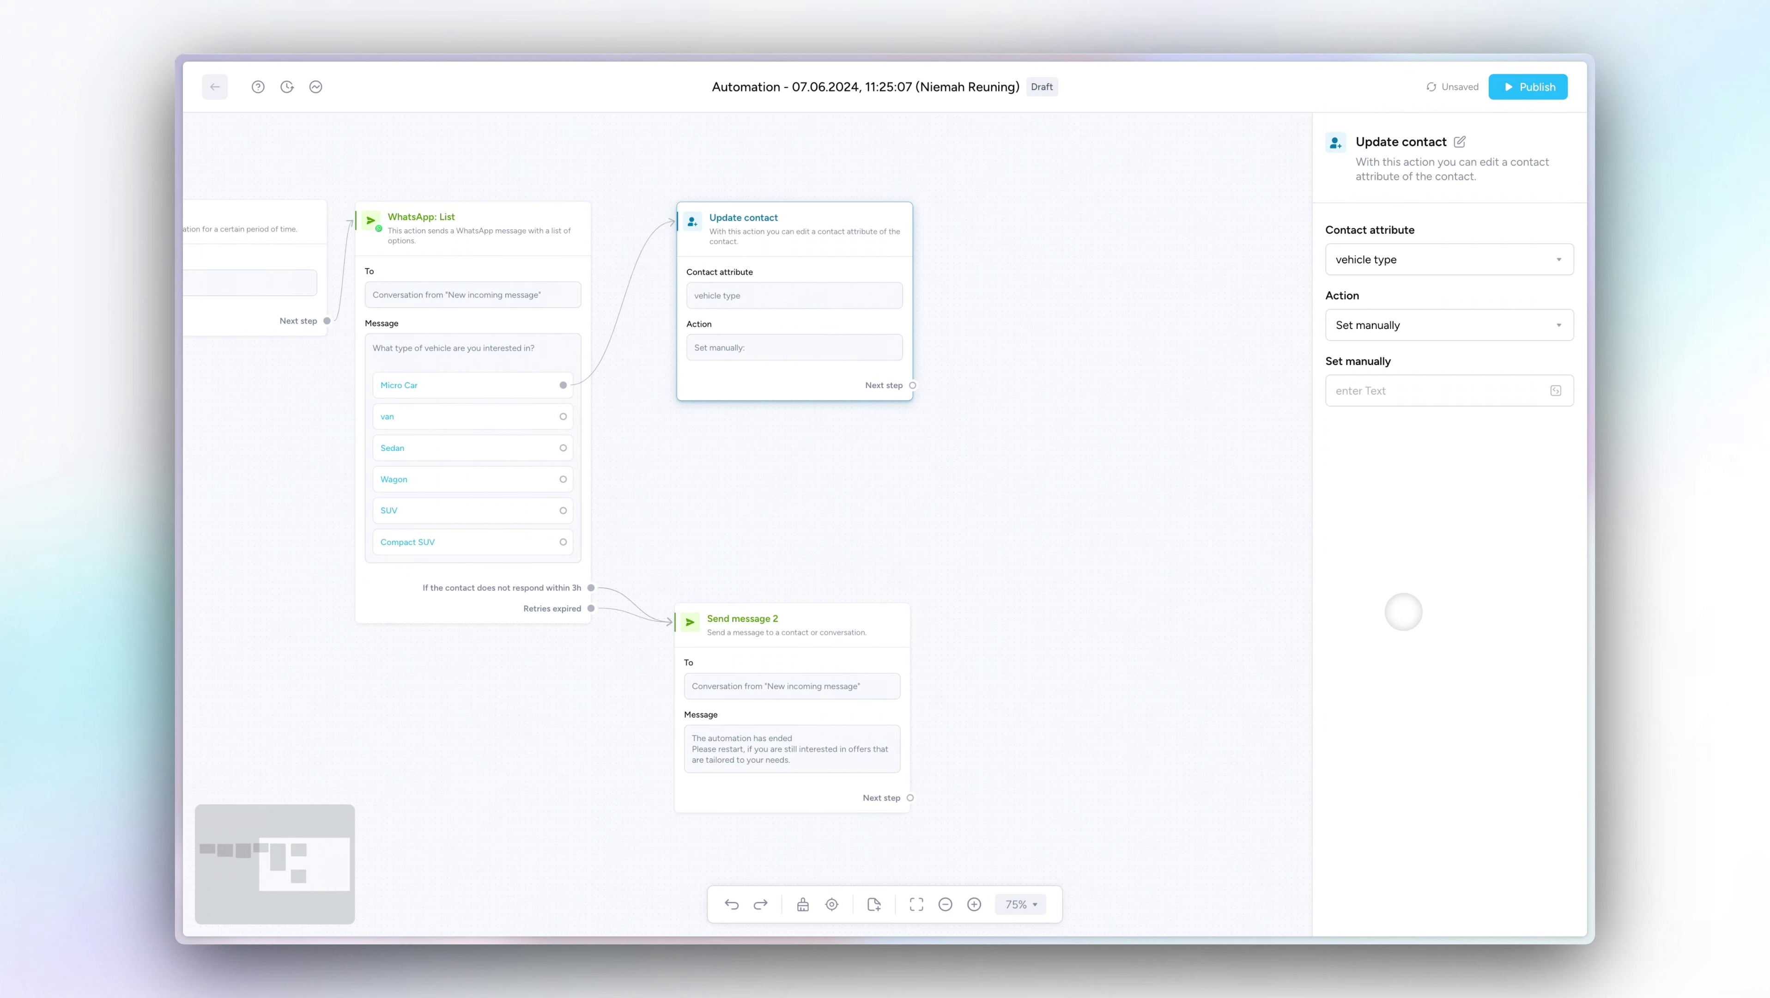
left_click(1557, 390)
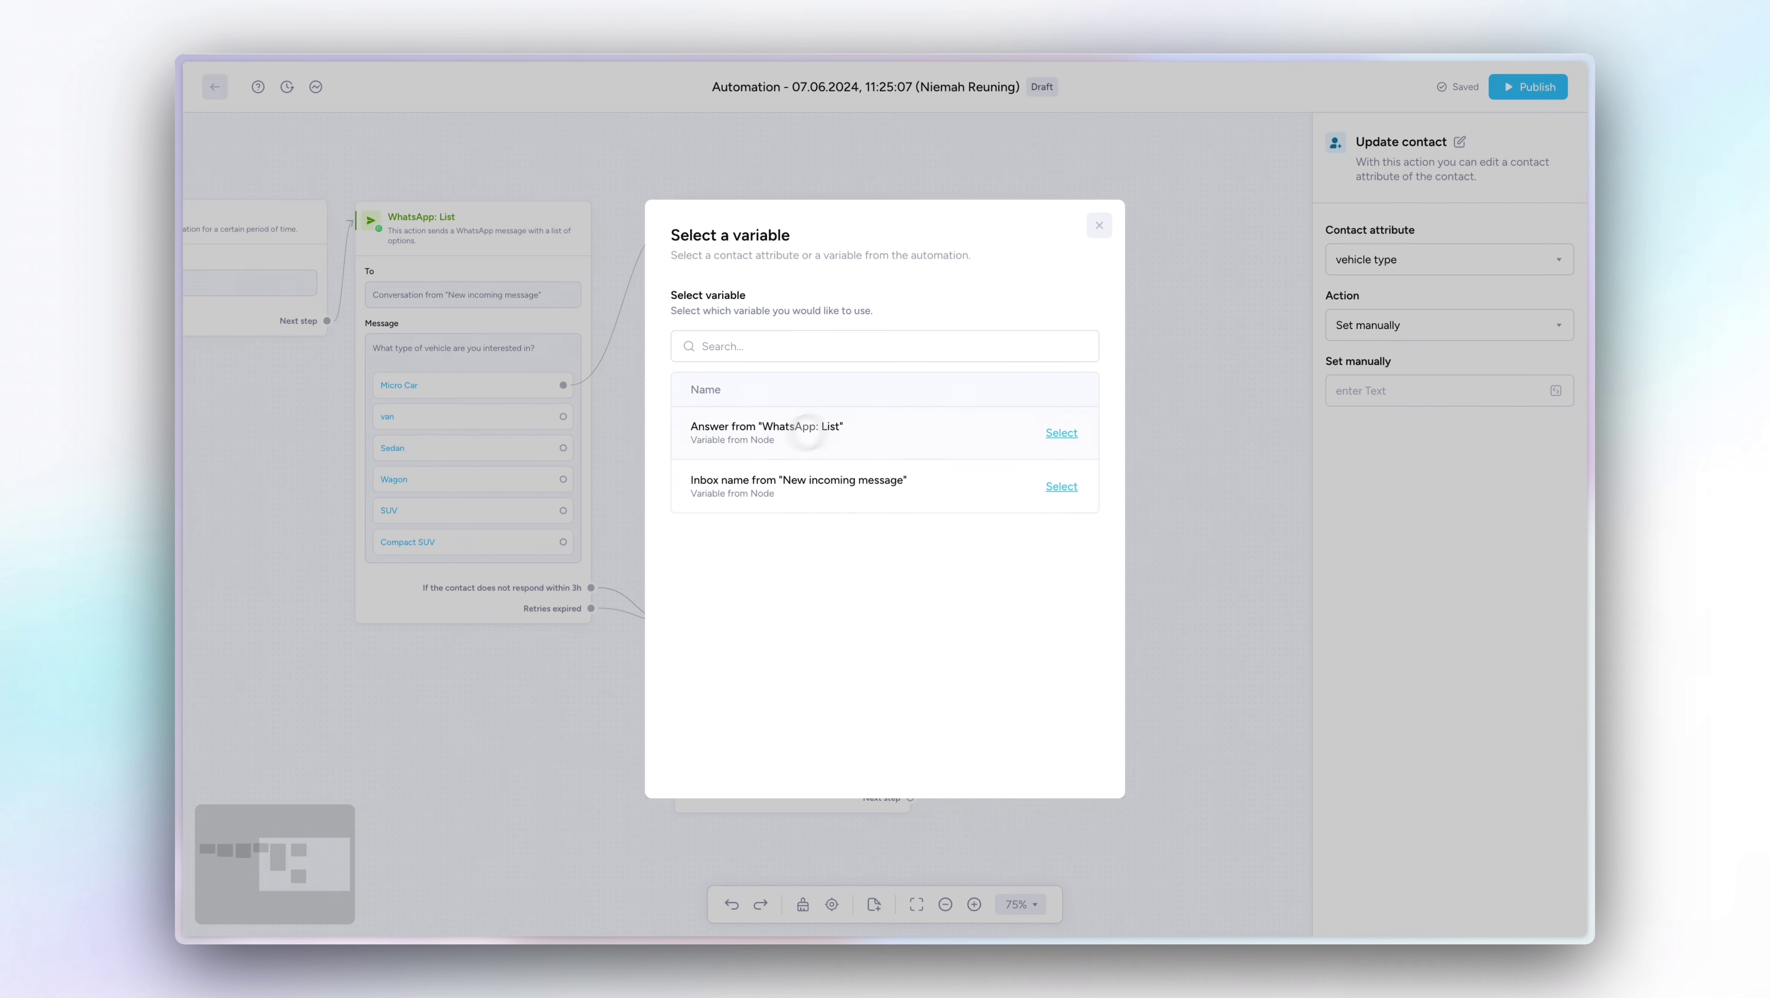
left_click(1099, 225)
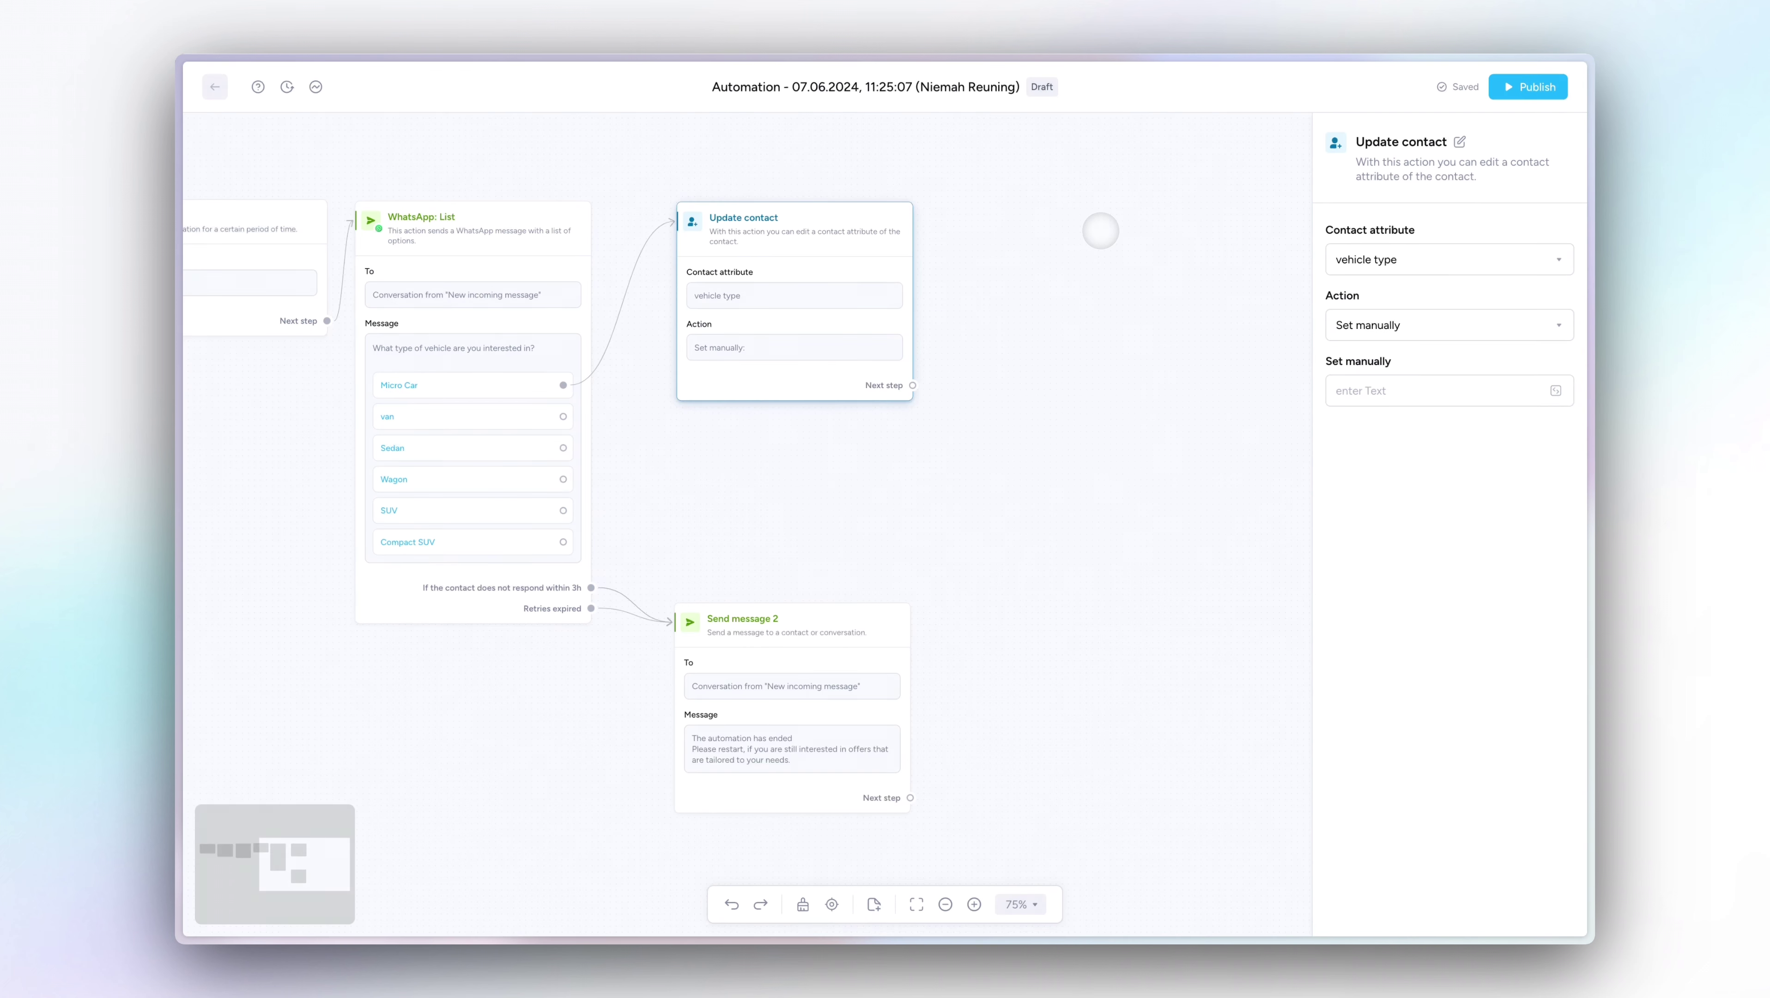
Rename the WhatsApp: List block that asks about the type of vehicle to "Vehicle Type".
left_click_drag(337, 184, 610, 246)
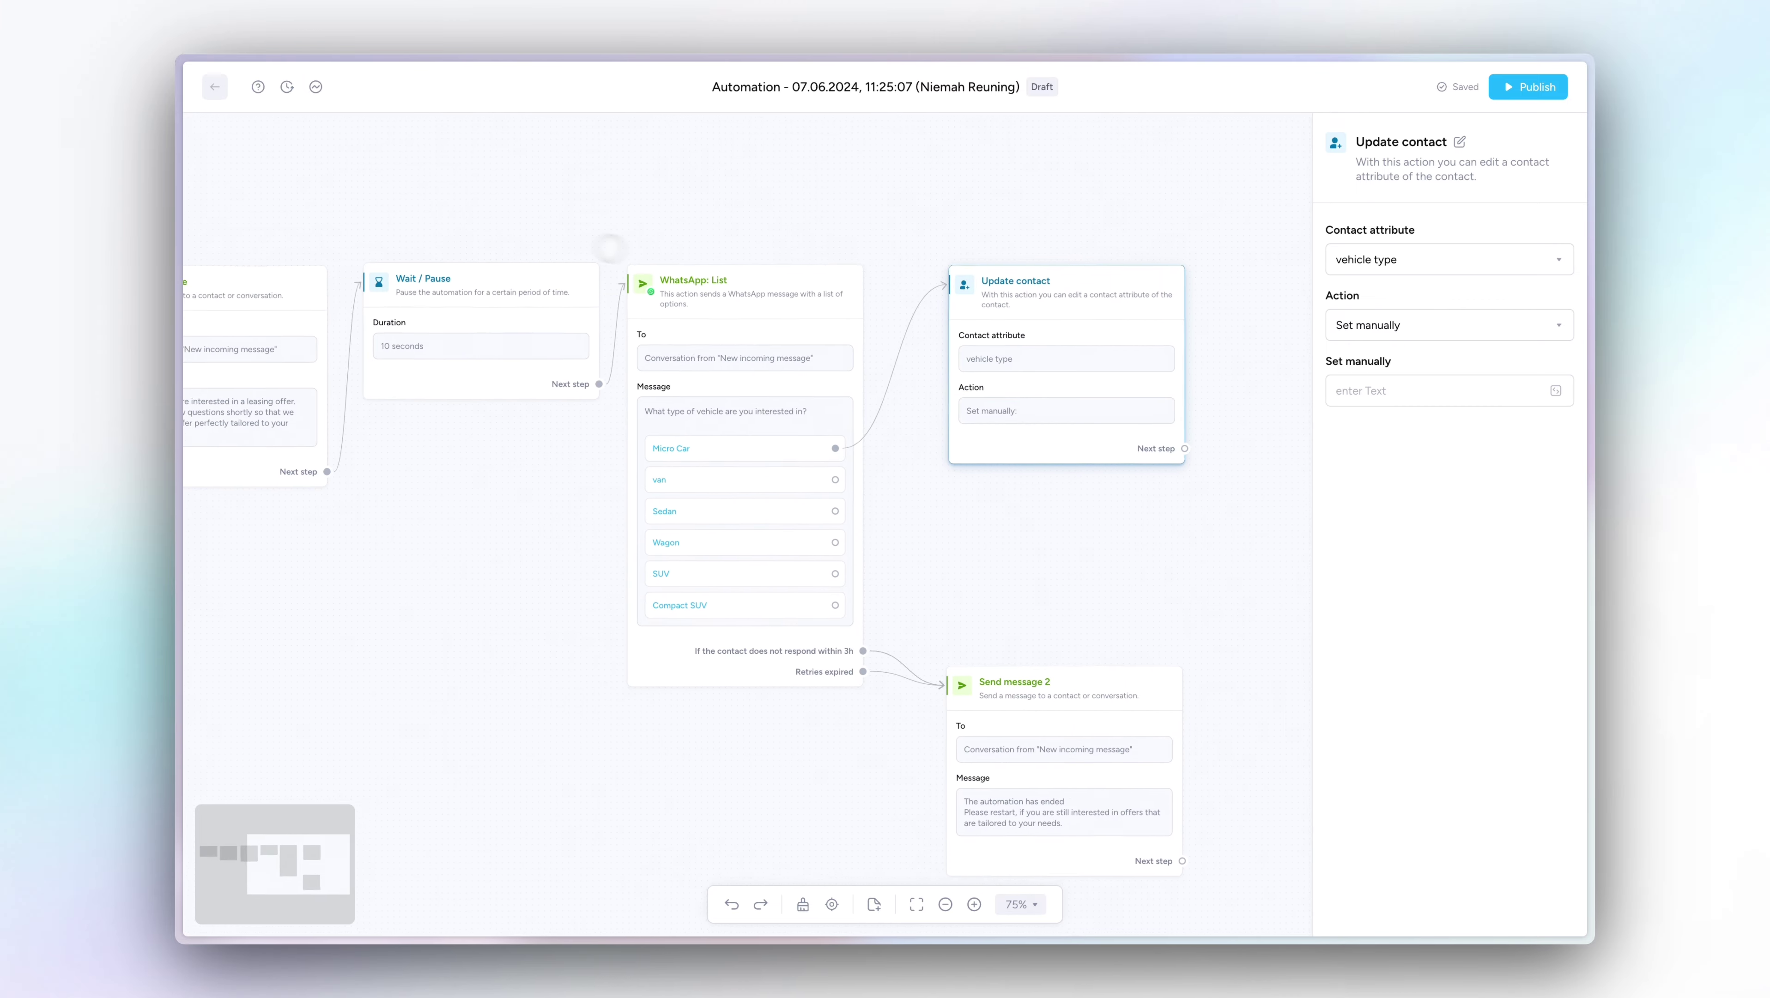
scroll(664, 259, "up", 6)
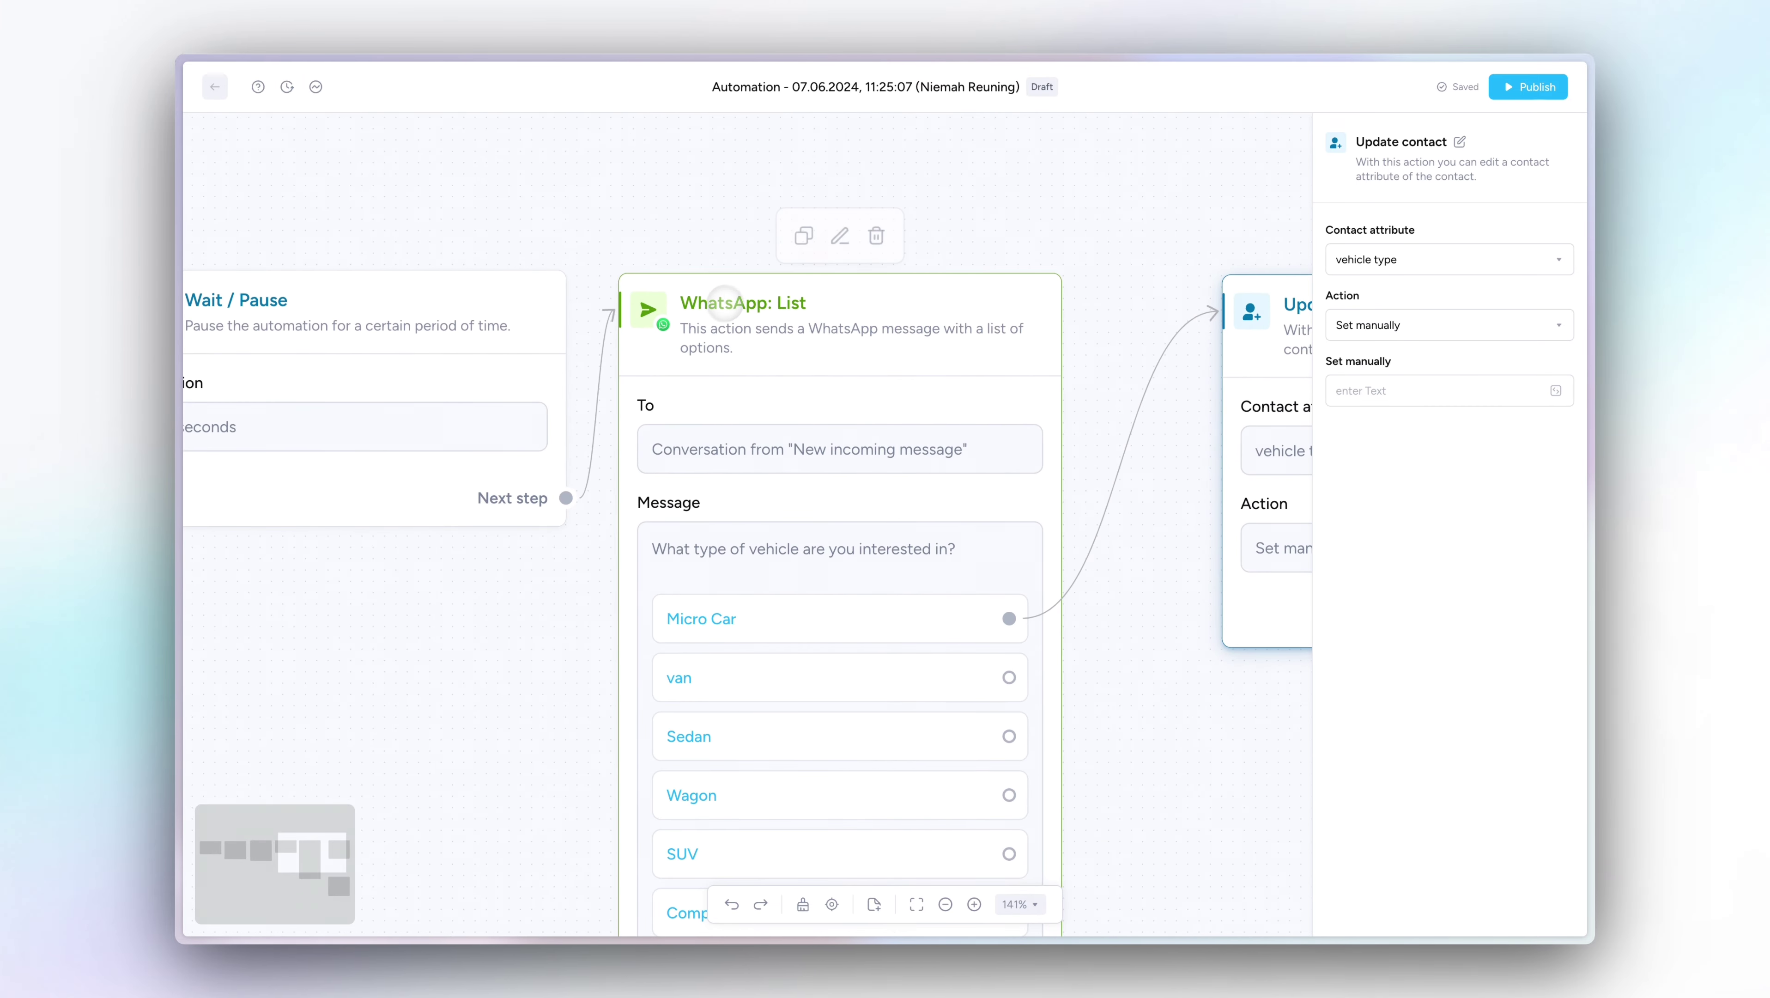
scroll(795, 320, "down", 4)
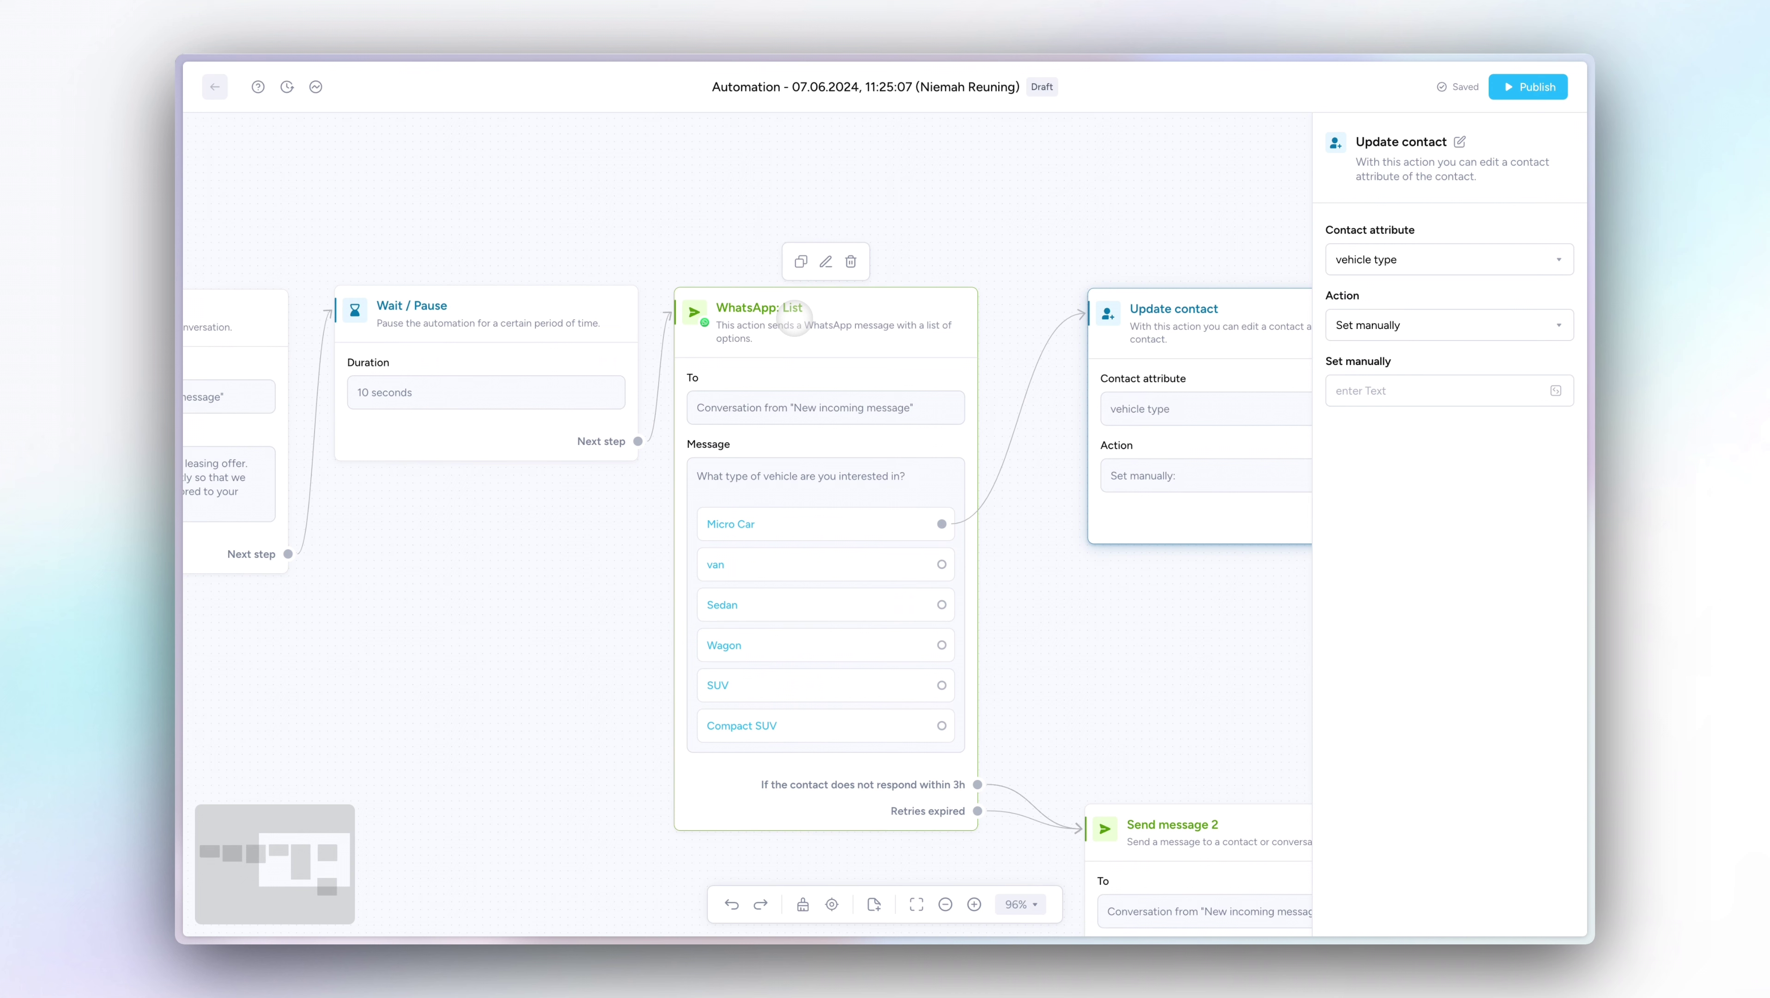
left_click(794, 320)
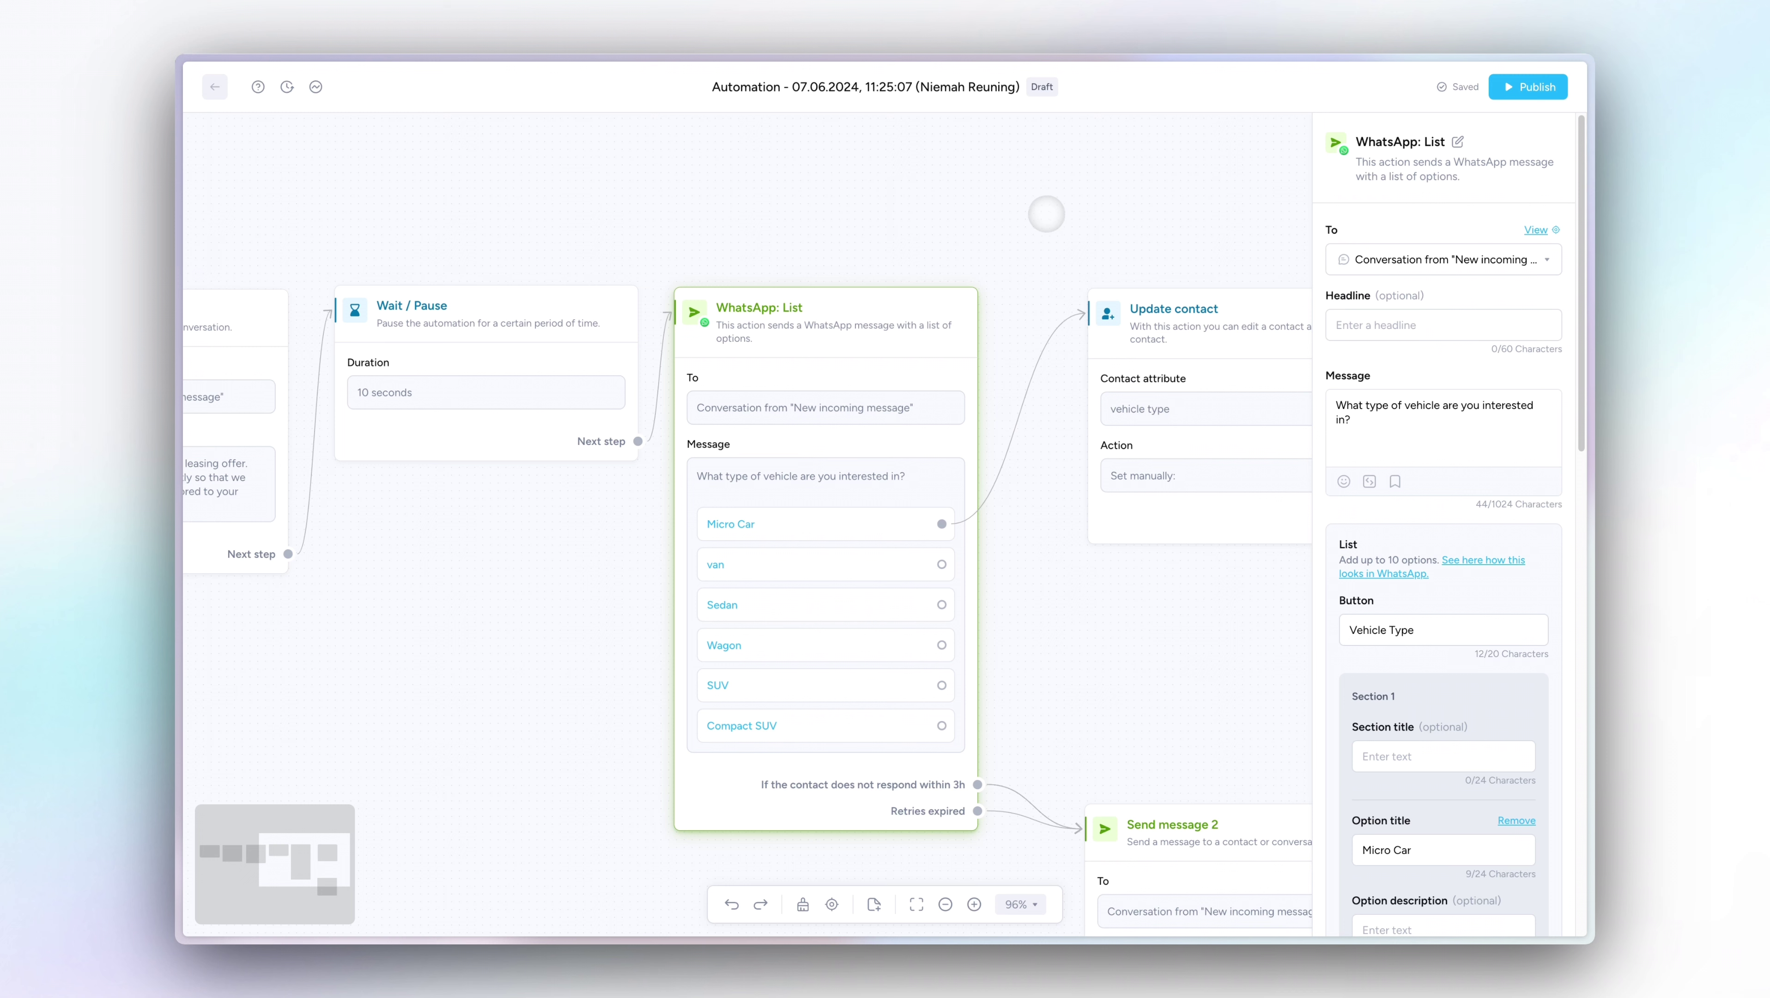
mouse_move(869, 307)
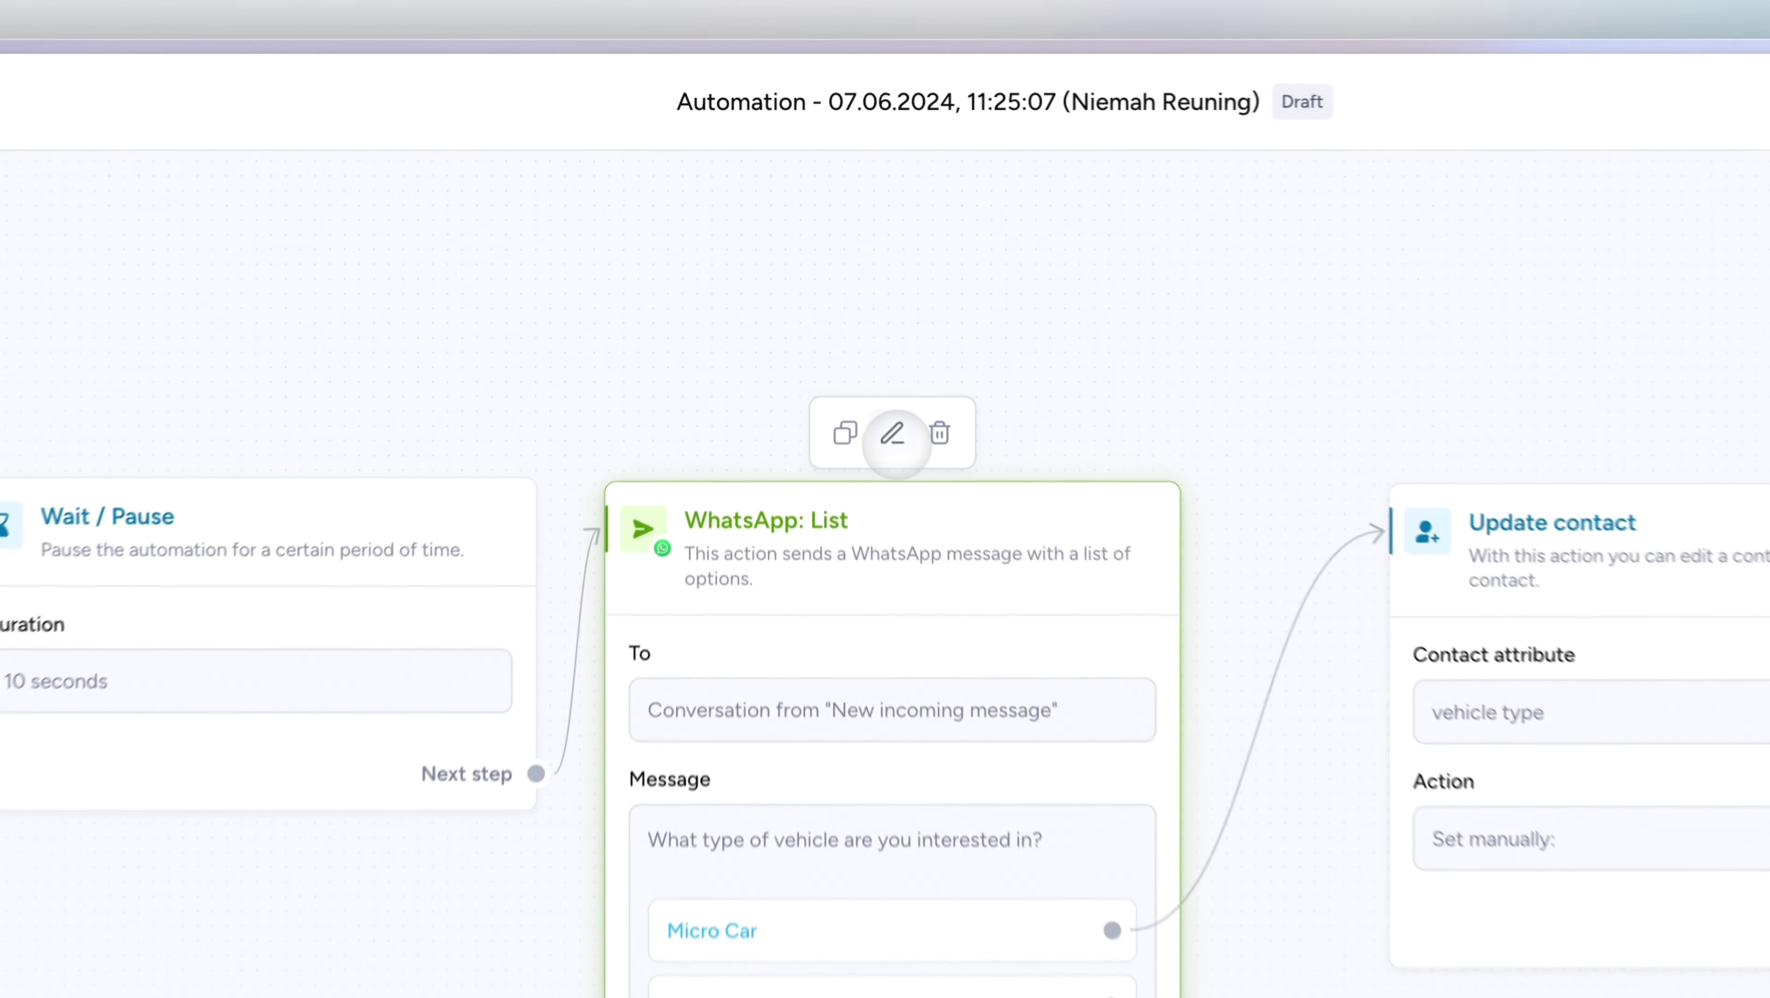
left_click(826, 262)
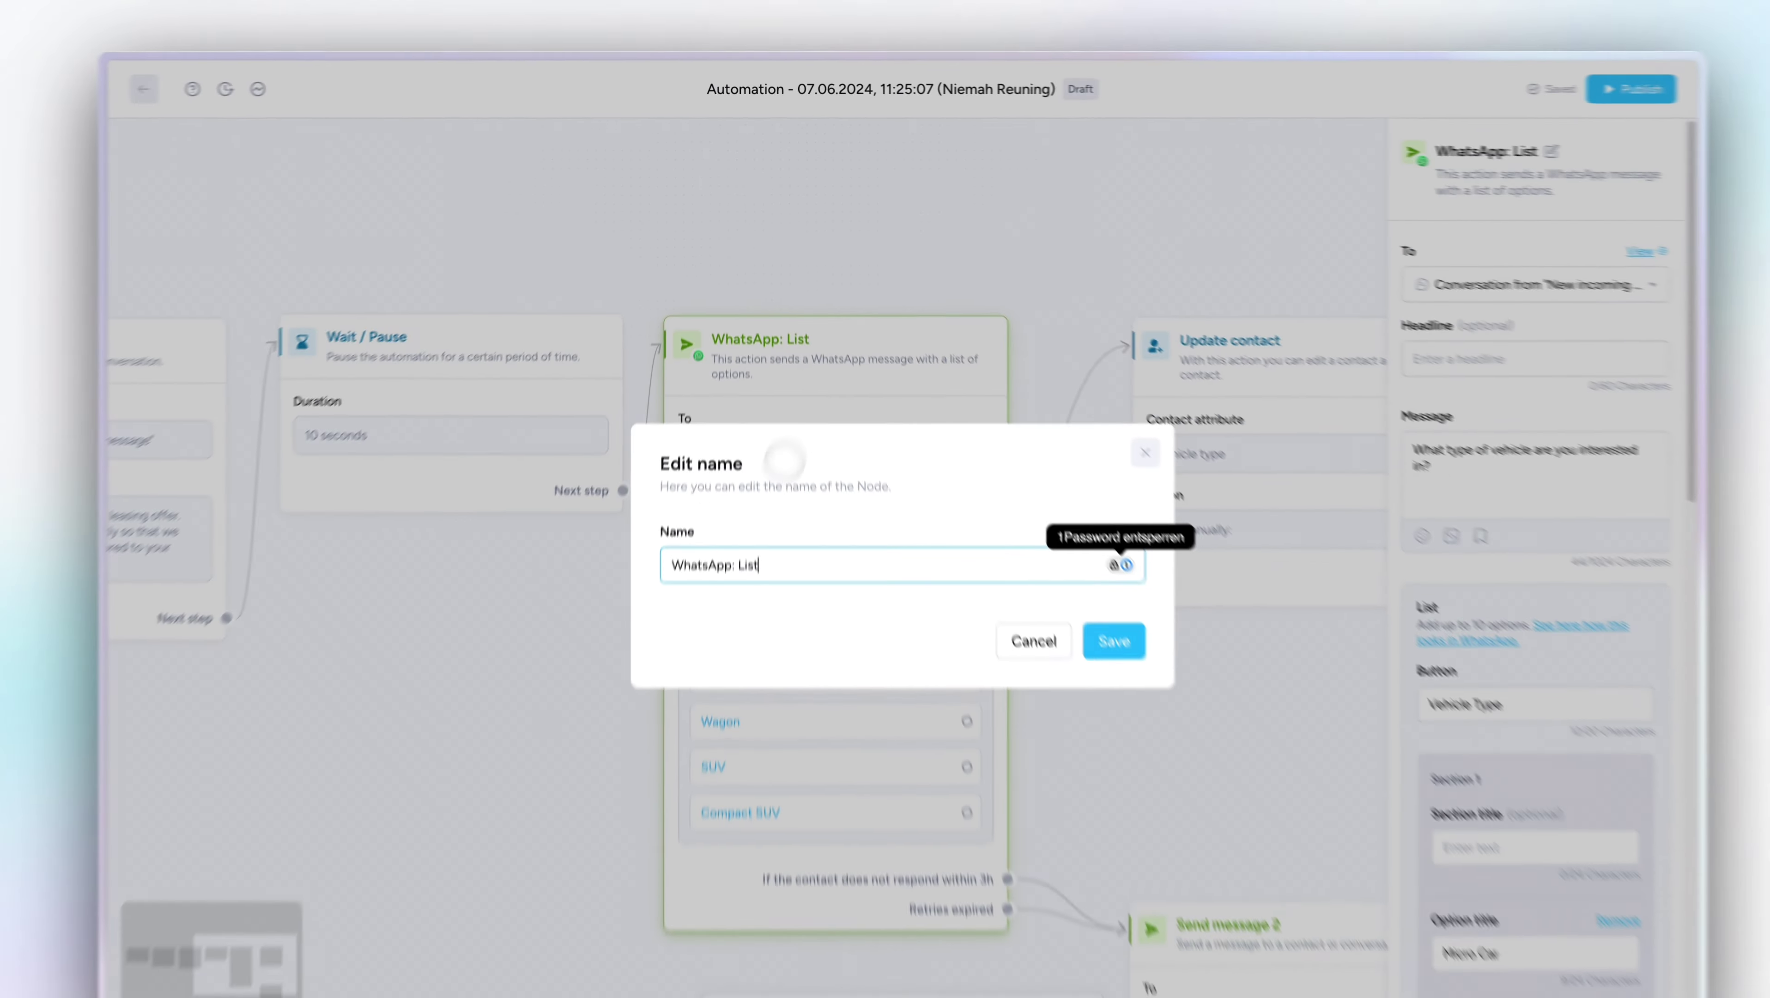
triple_click(594, 944)
type("Vehi")
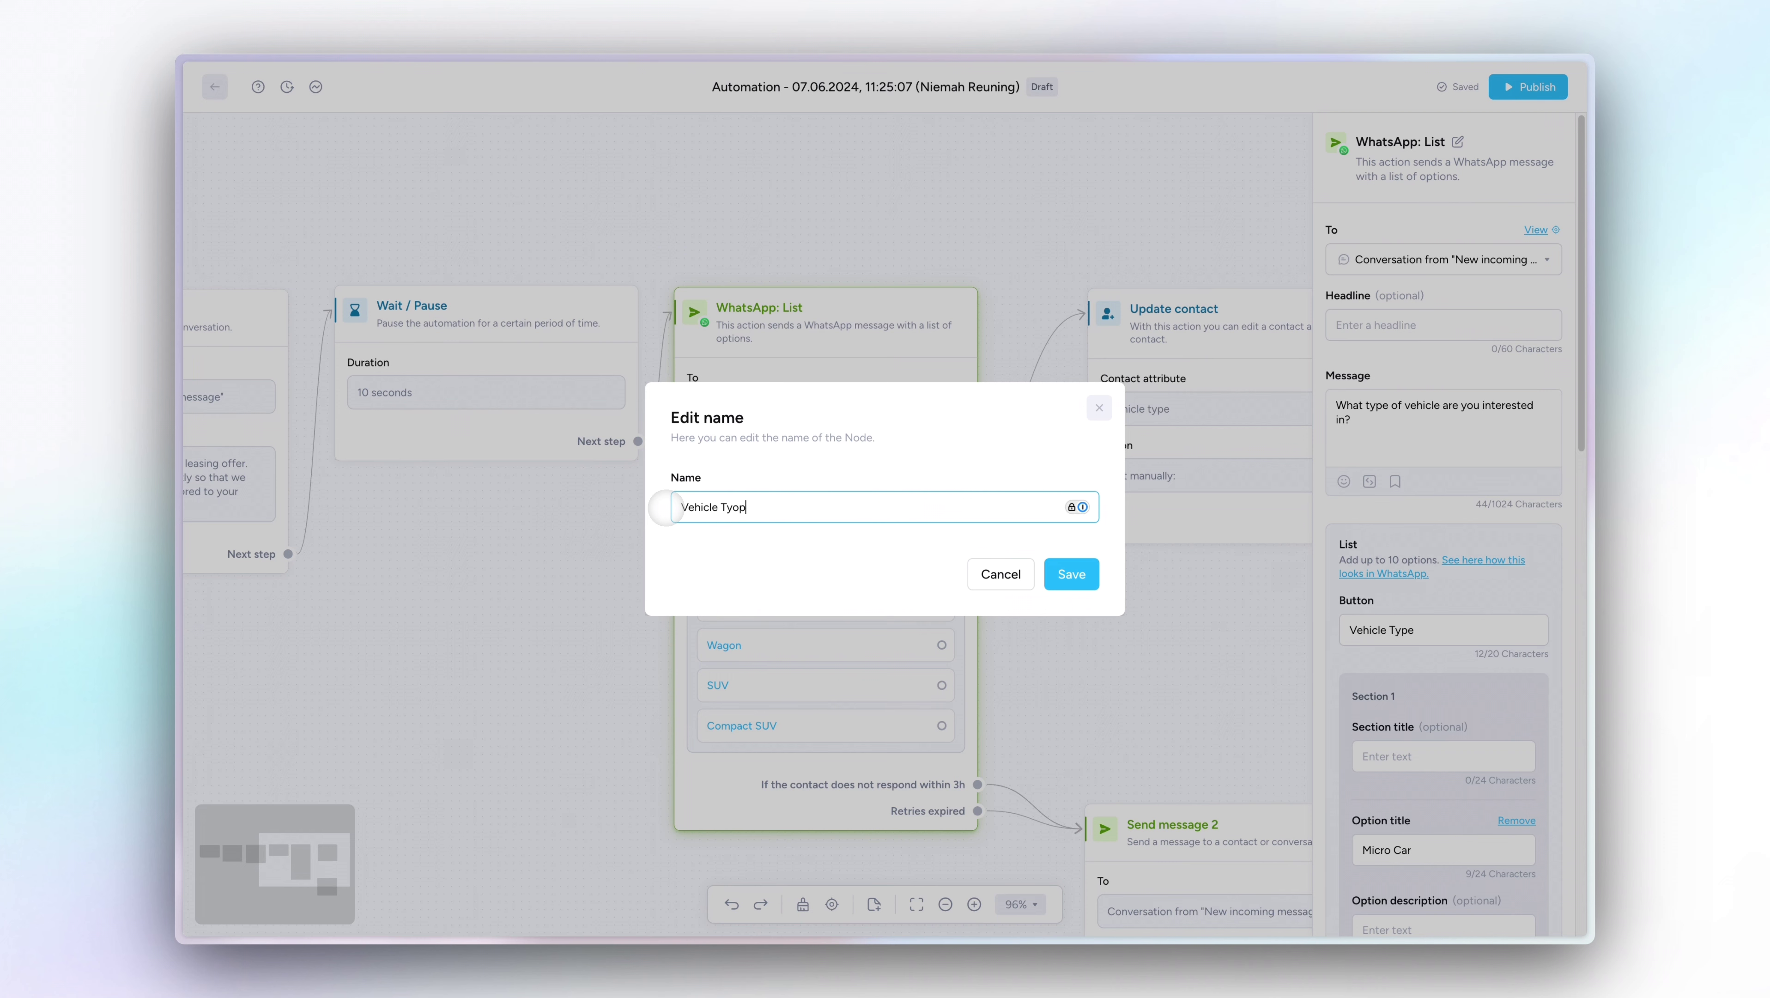
type("cle Type")
left_click(1071, 574)
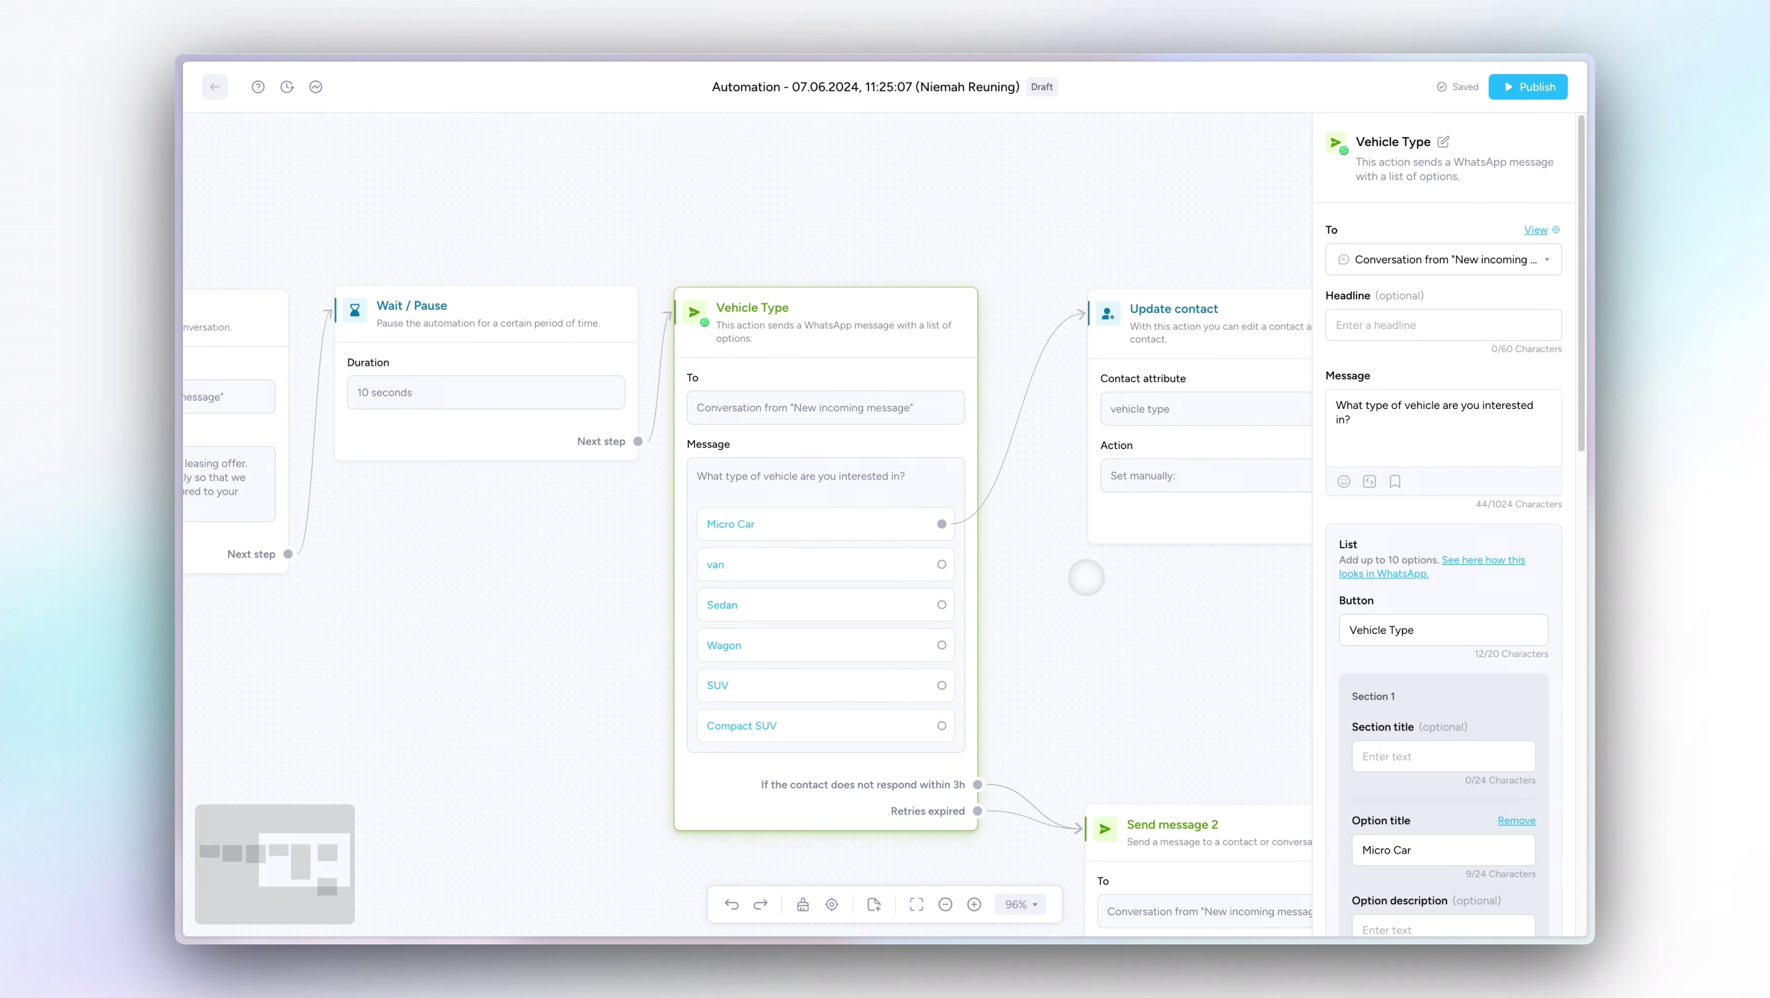
Set the Update contact action's manual value to the variable Answer from "Vehicle Type".
left_click(881, 458)
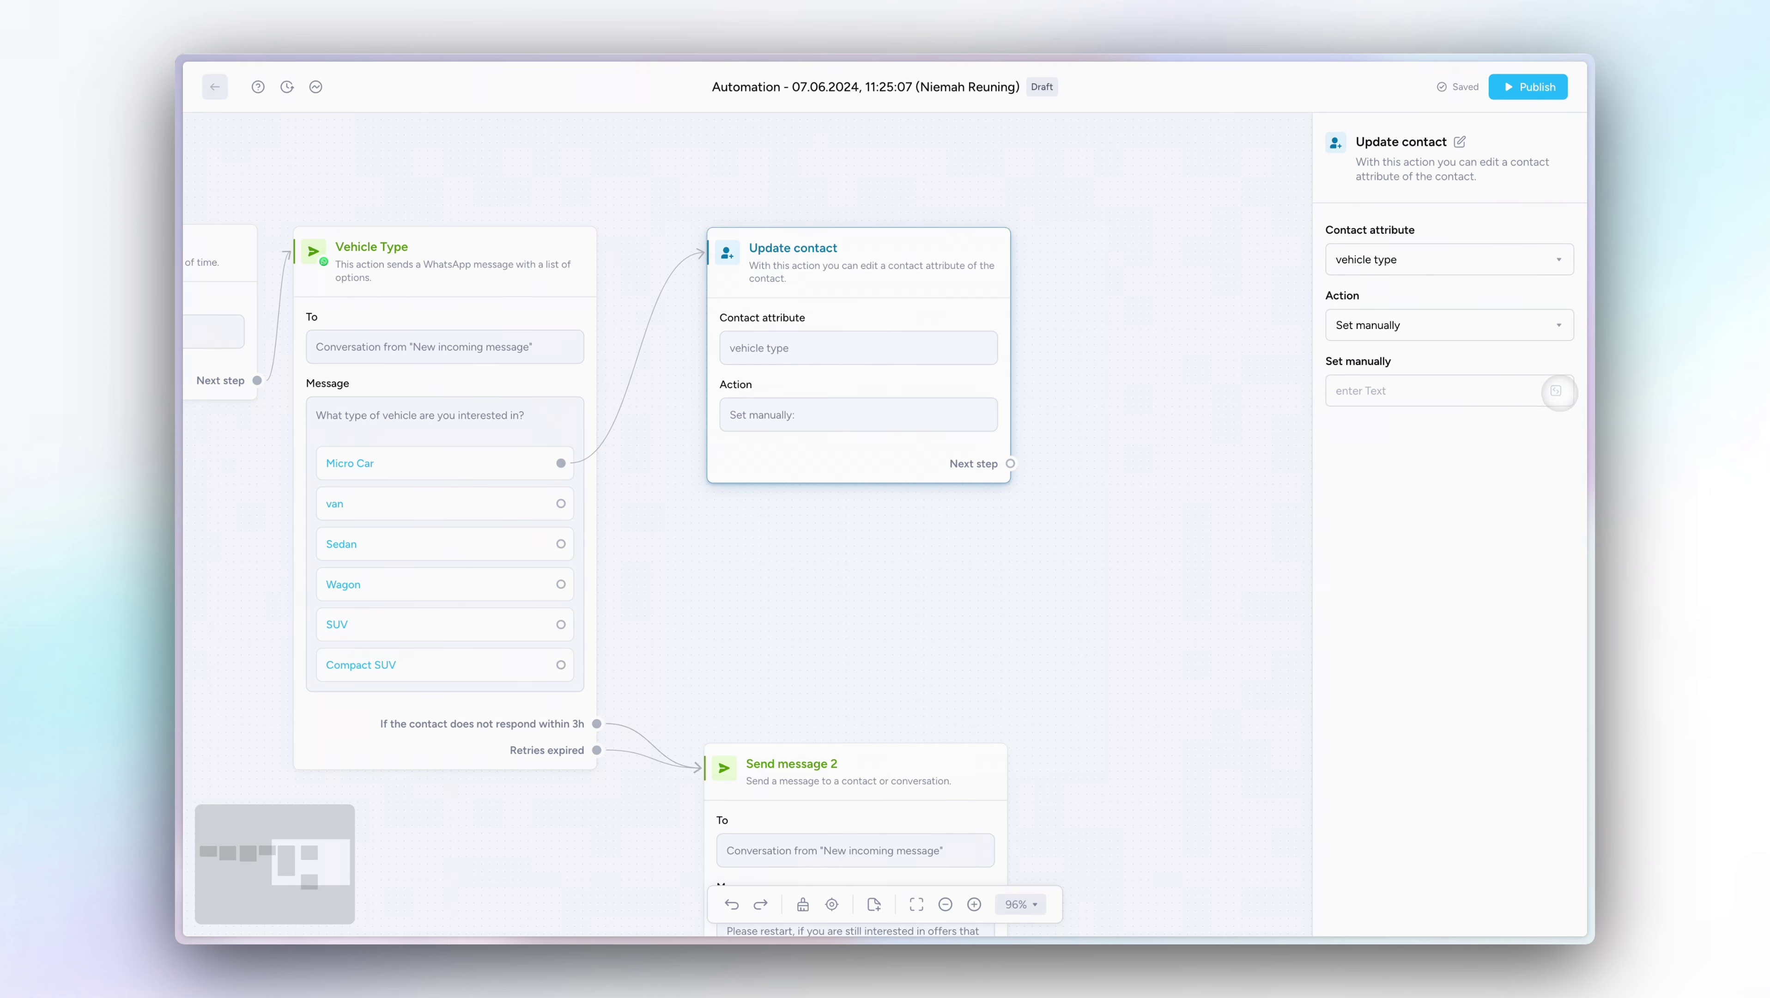
left_click(1557, 391)
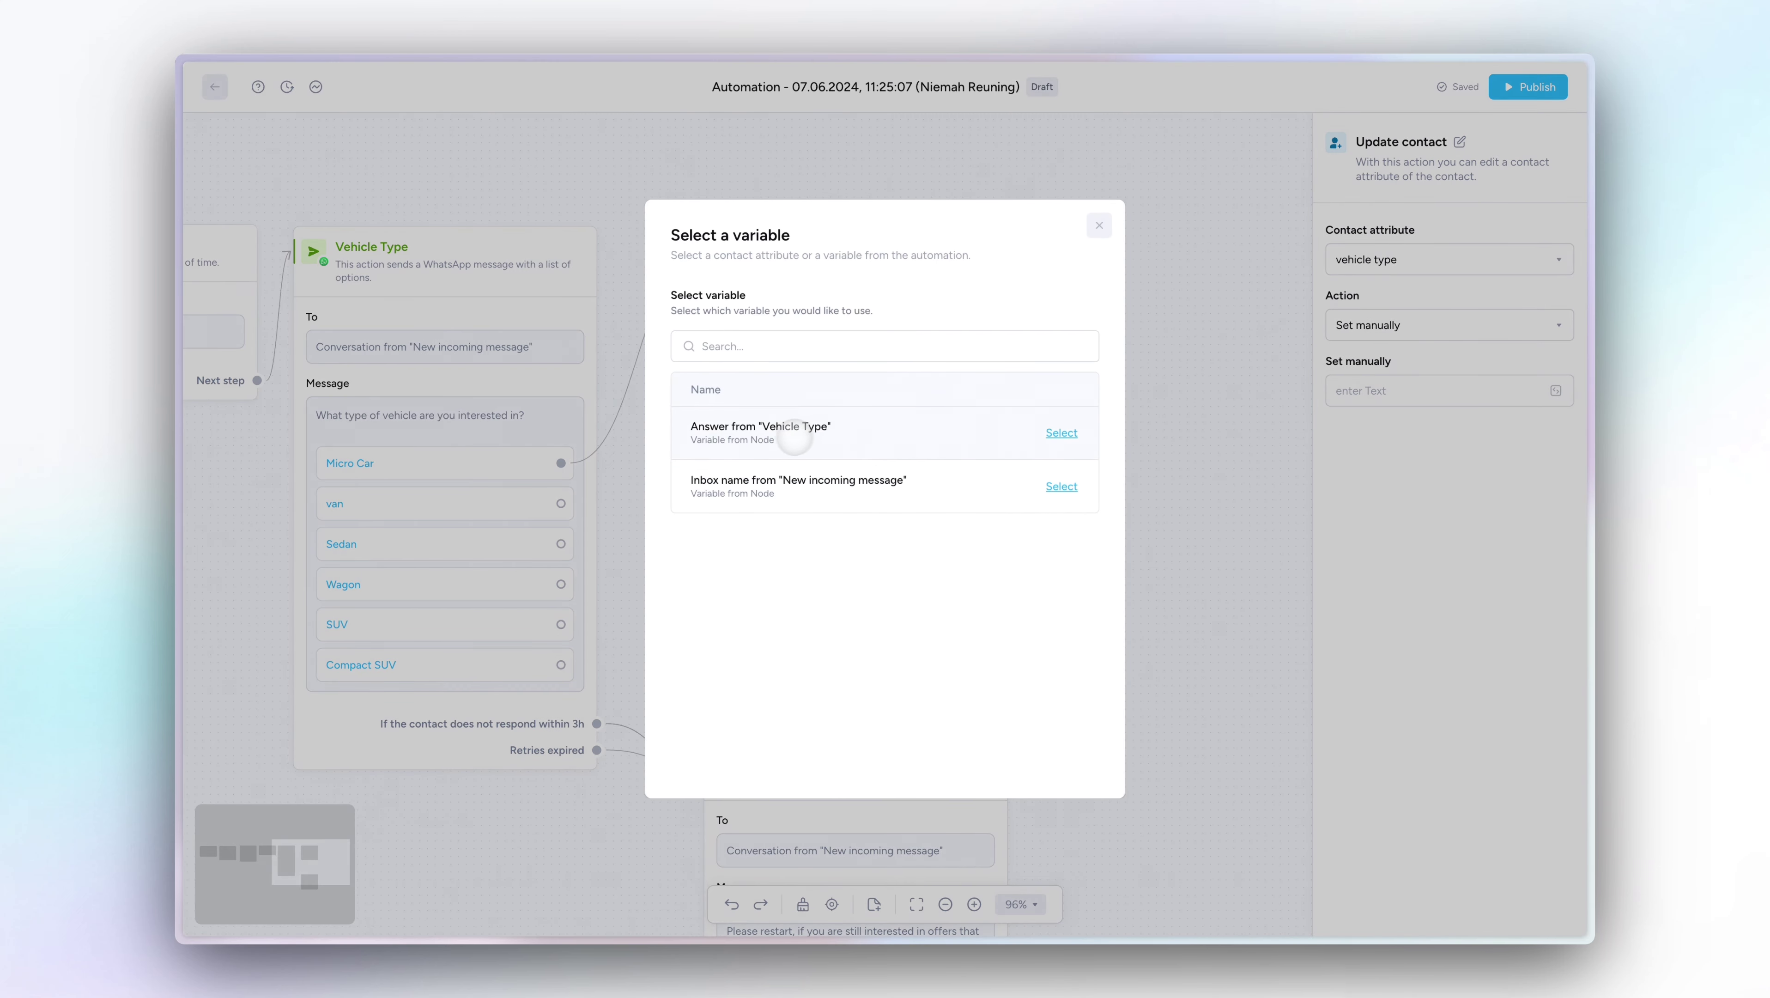
left_click(823, 438)
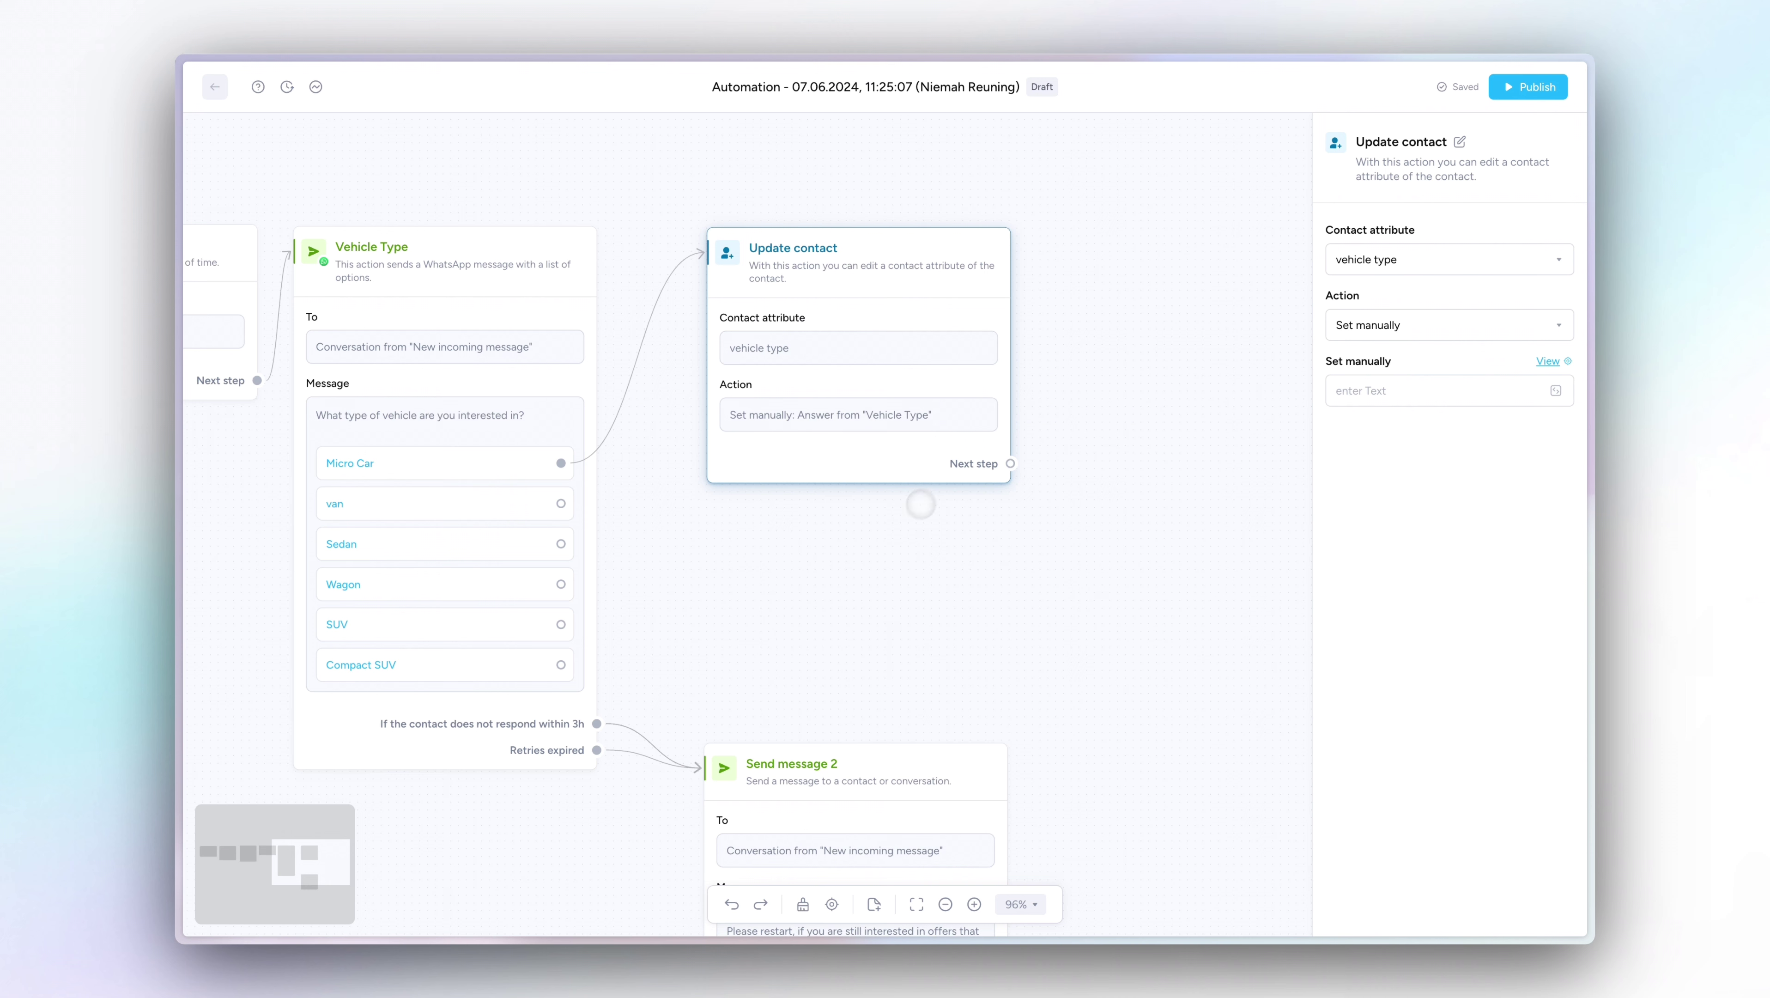
left_click(921, 506)
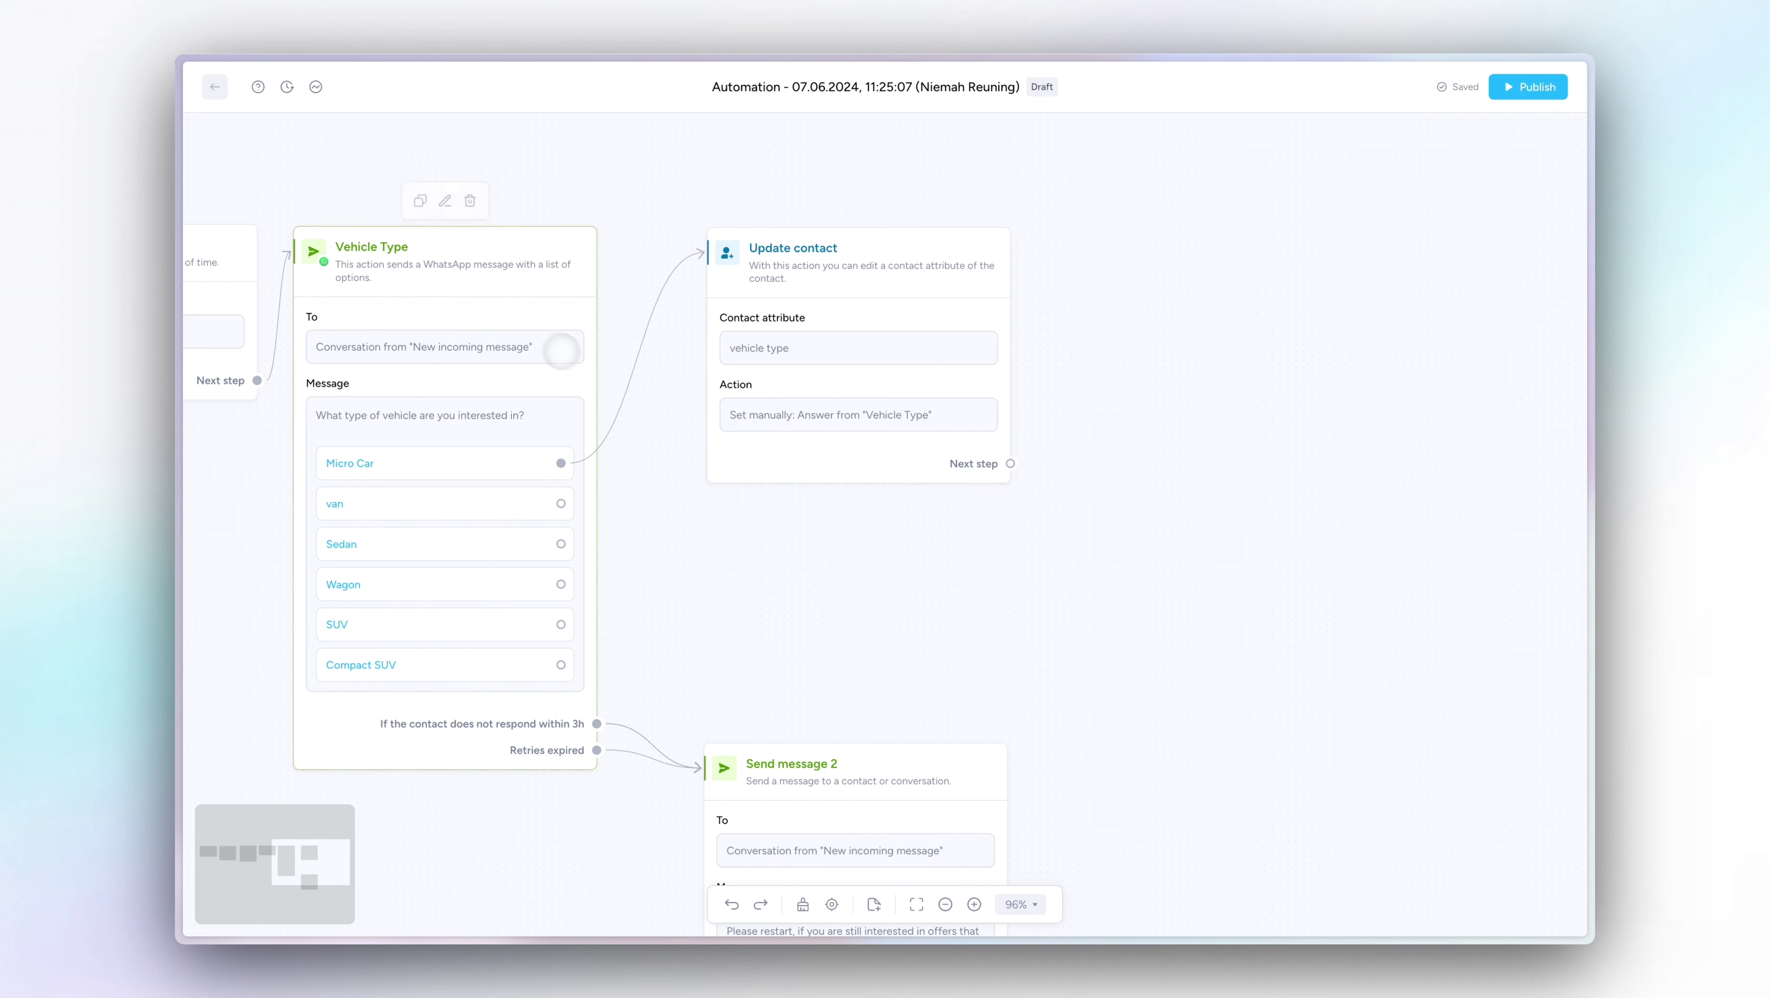
Add a WhatsApp: List action after the Update contact block's next step.
mouse_move(854, 297)
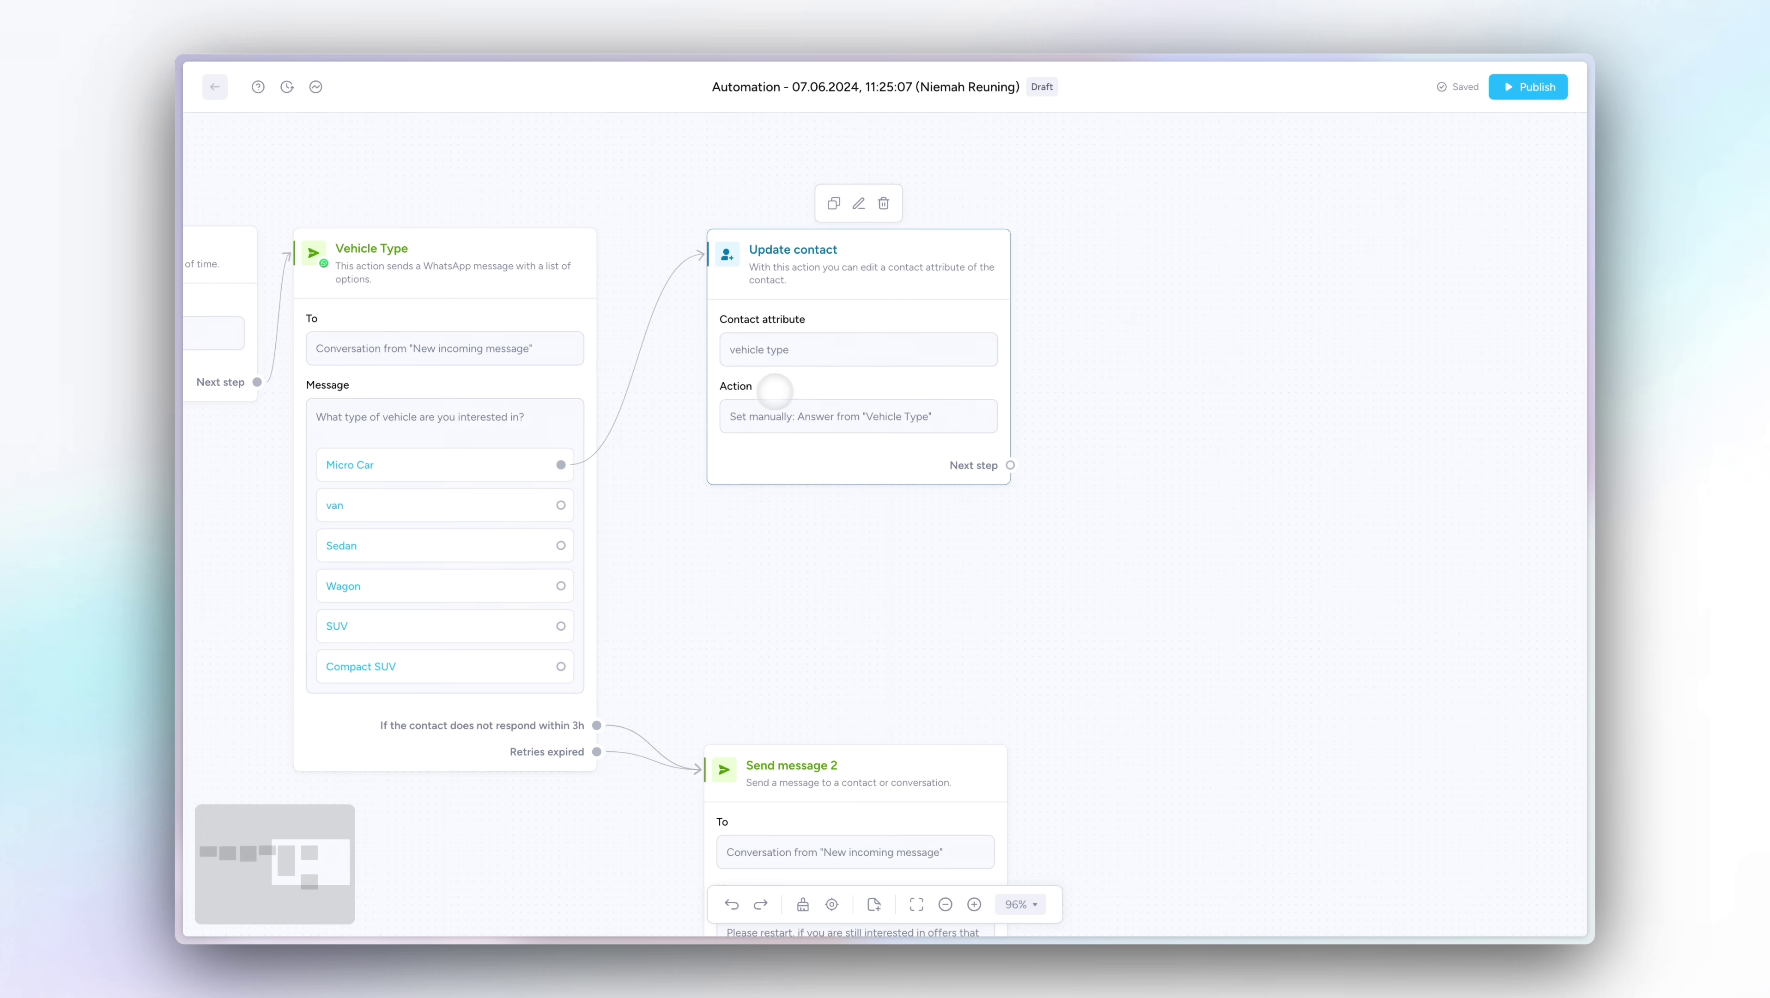
scroll(768, 395, "down", 2)
scroll(777, 434, "down", 4)
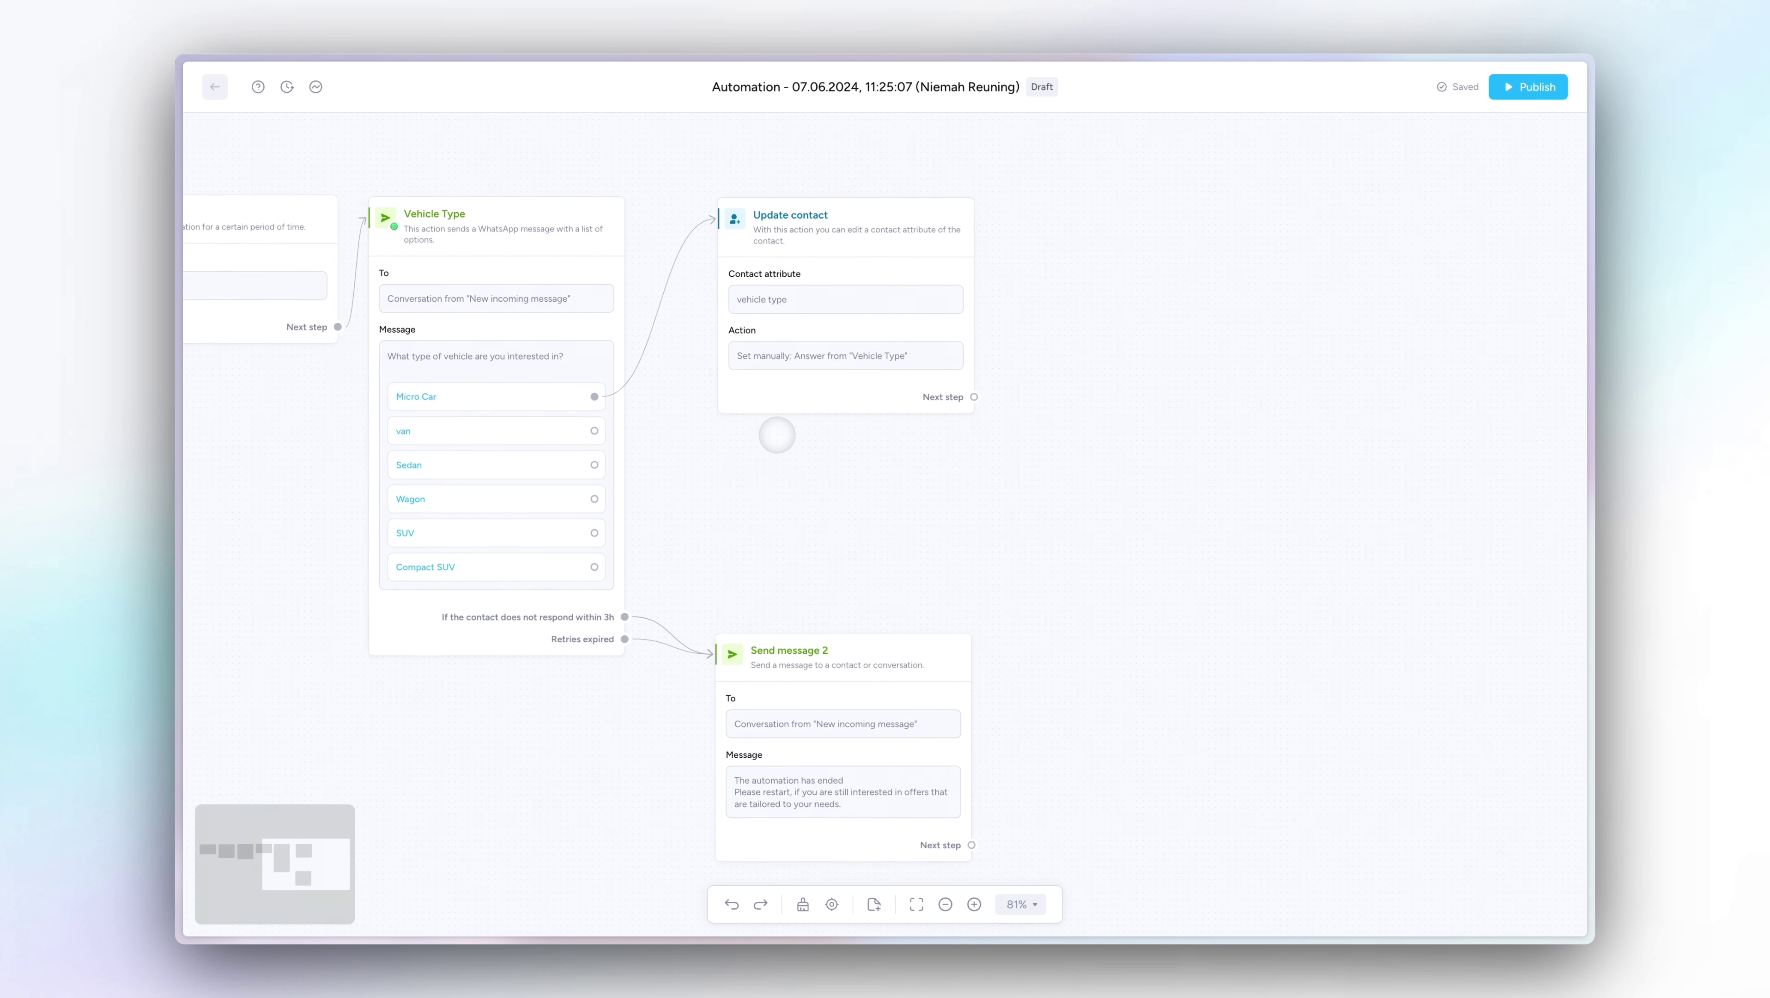
left_click_drag(943, 403, 1033, 265)
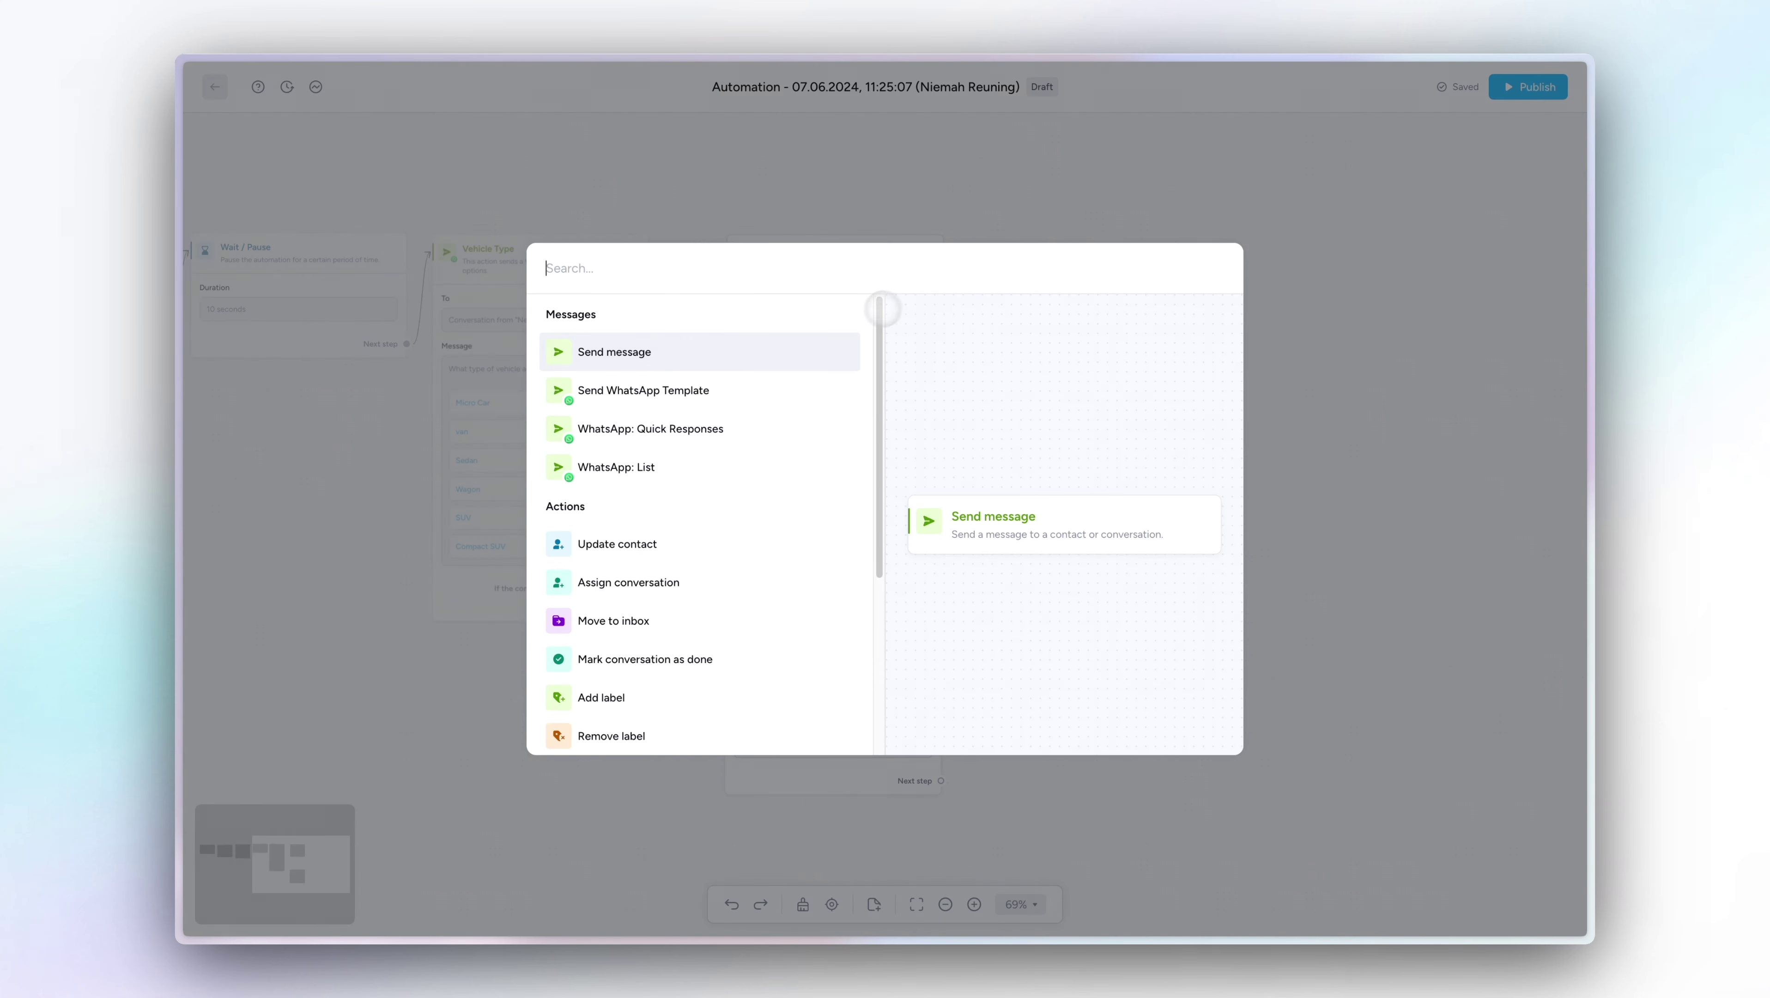
left_click(751, 461)
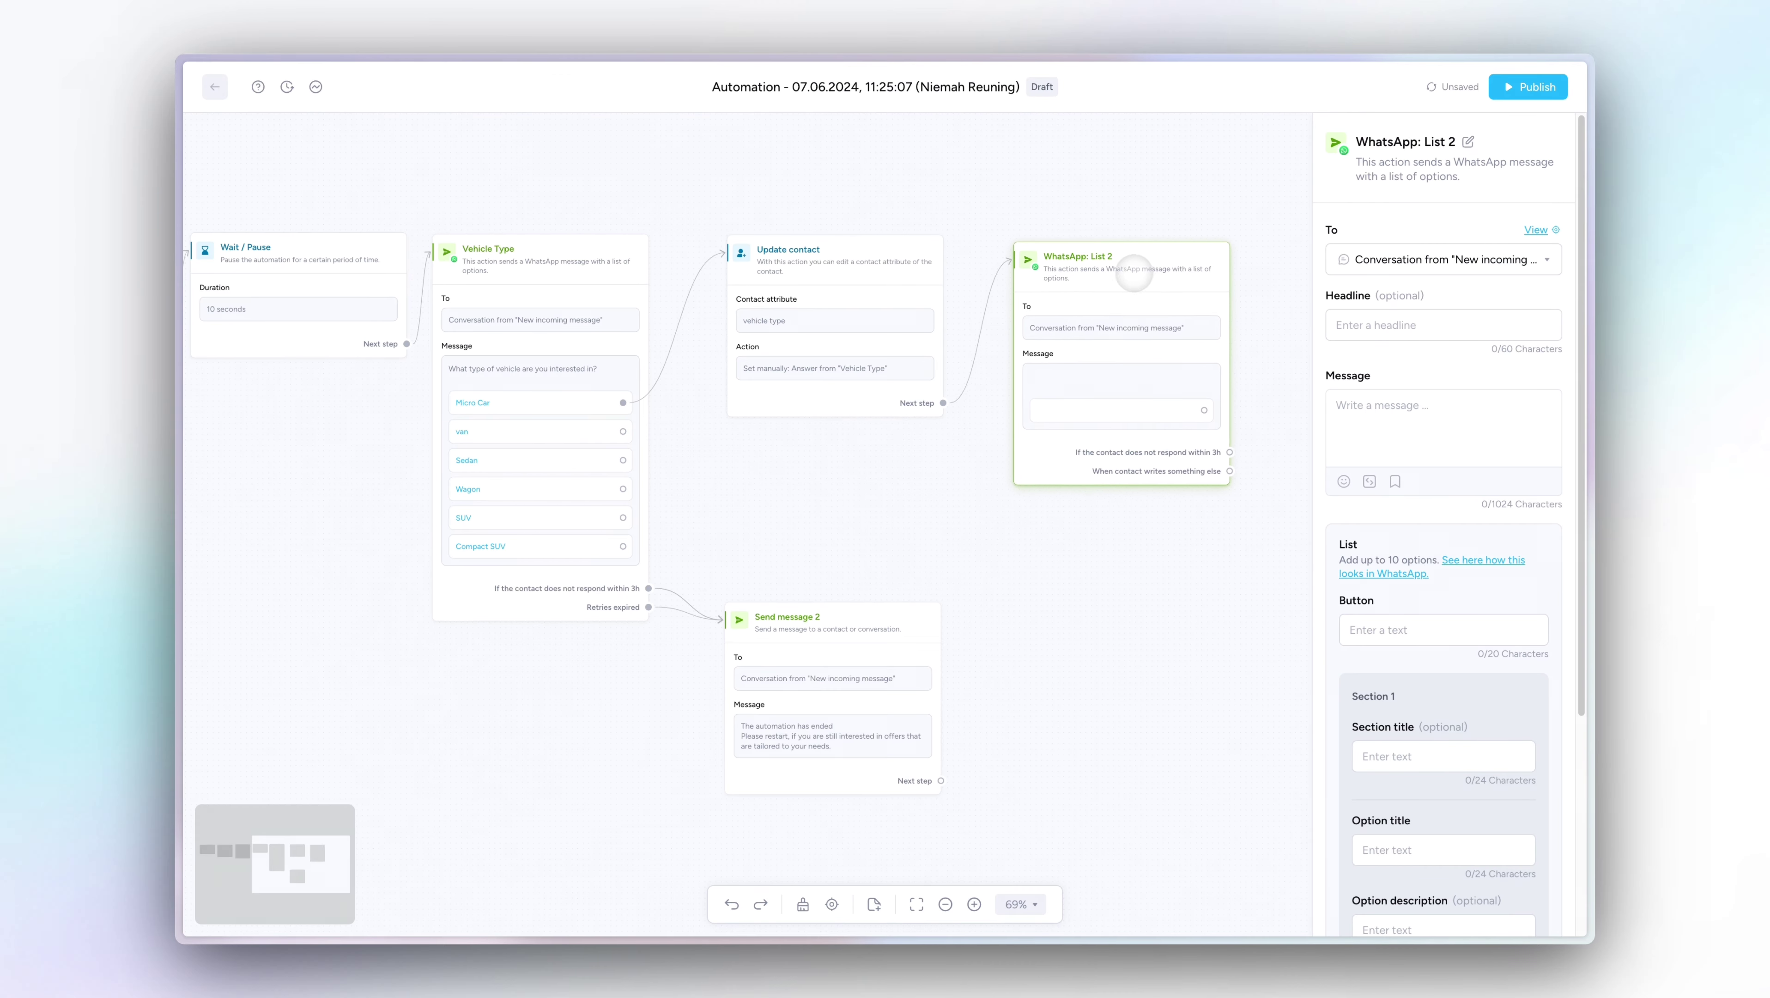
Connect the van, Sedan, Wagon, SUV and Compact SUV options to the Update contact block as well.
left_click_drag(622, 431, 728, 255)
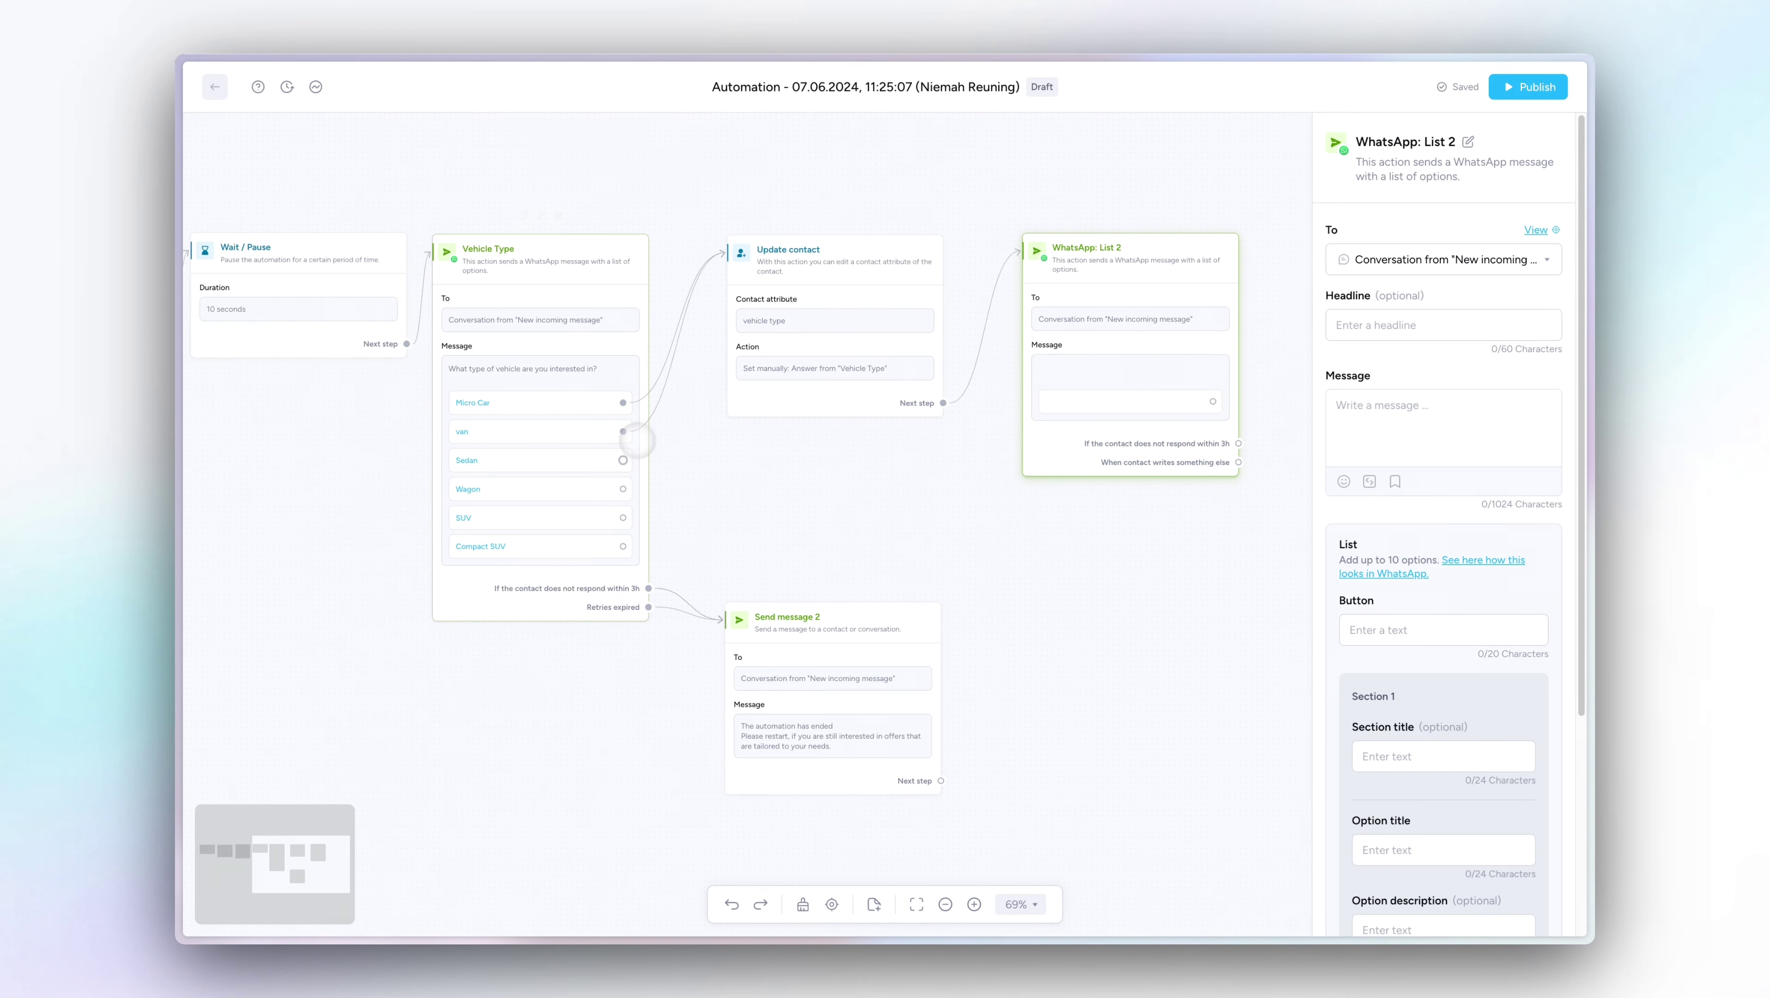
left_click_drag(623, 460, 730, 266)
left_click_drag(622, 517, 730, 265)
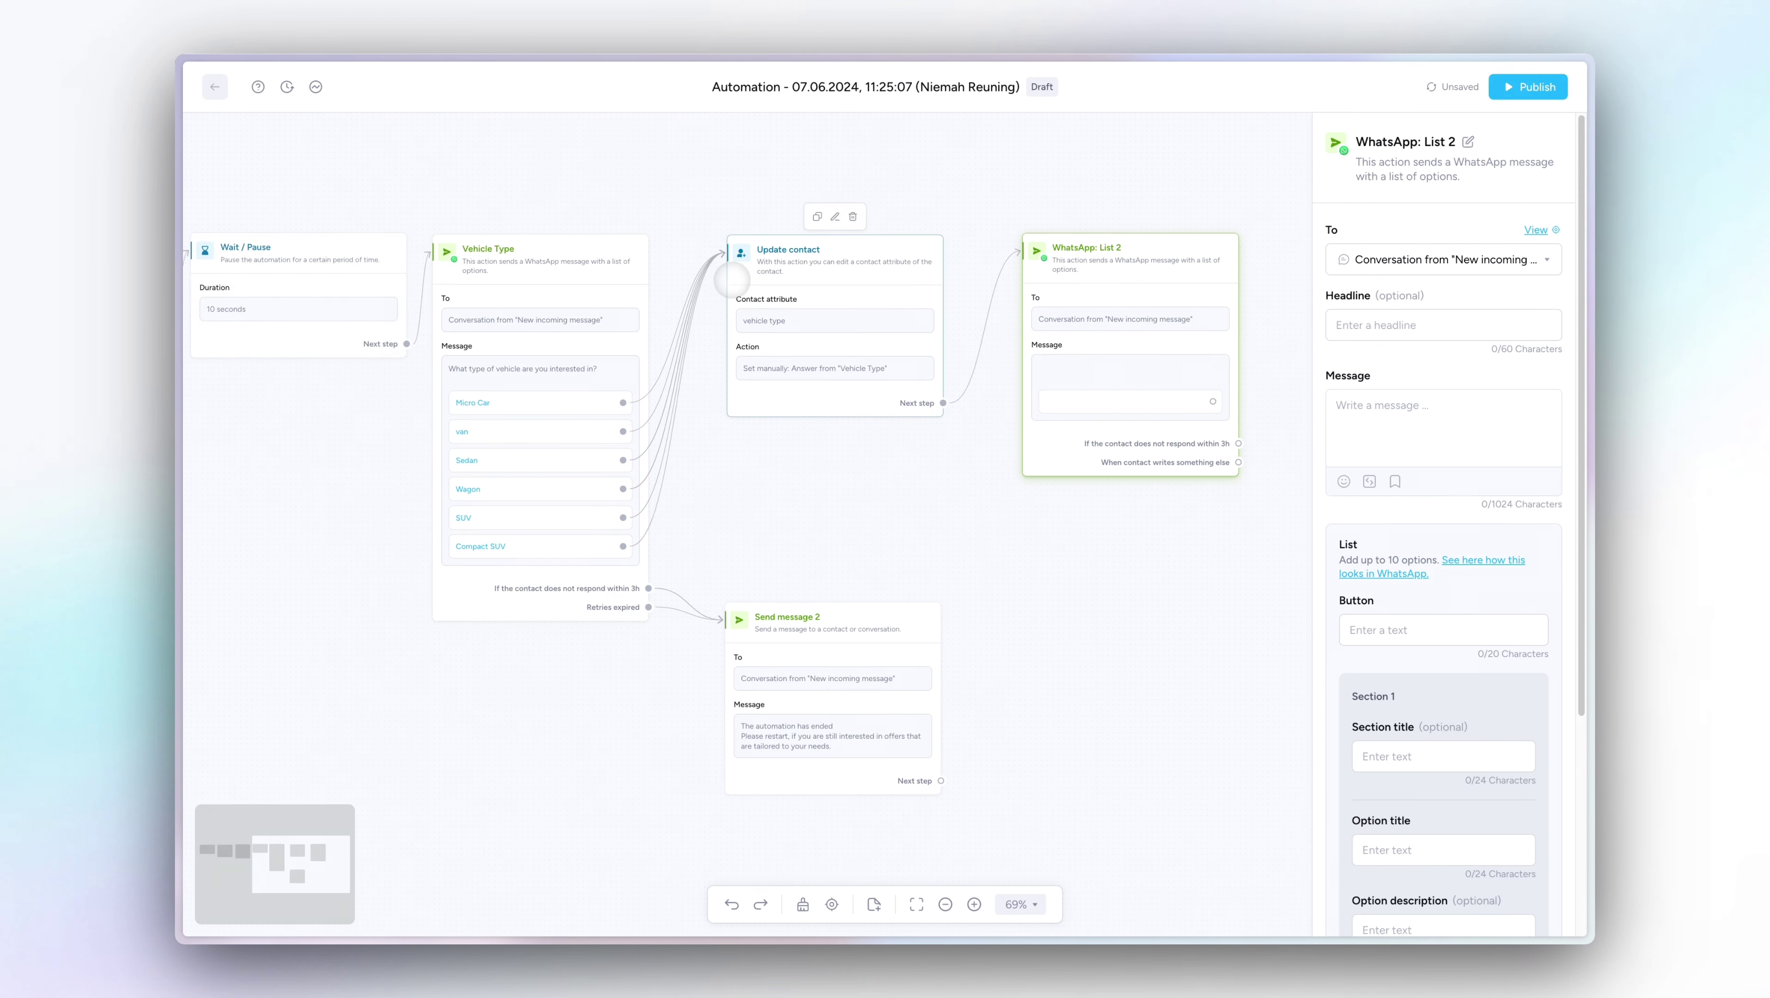
left_click(1131, 214)
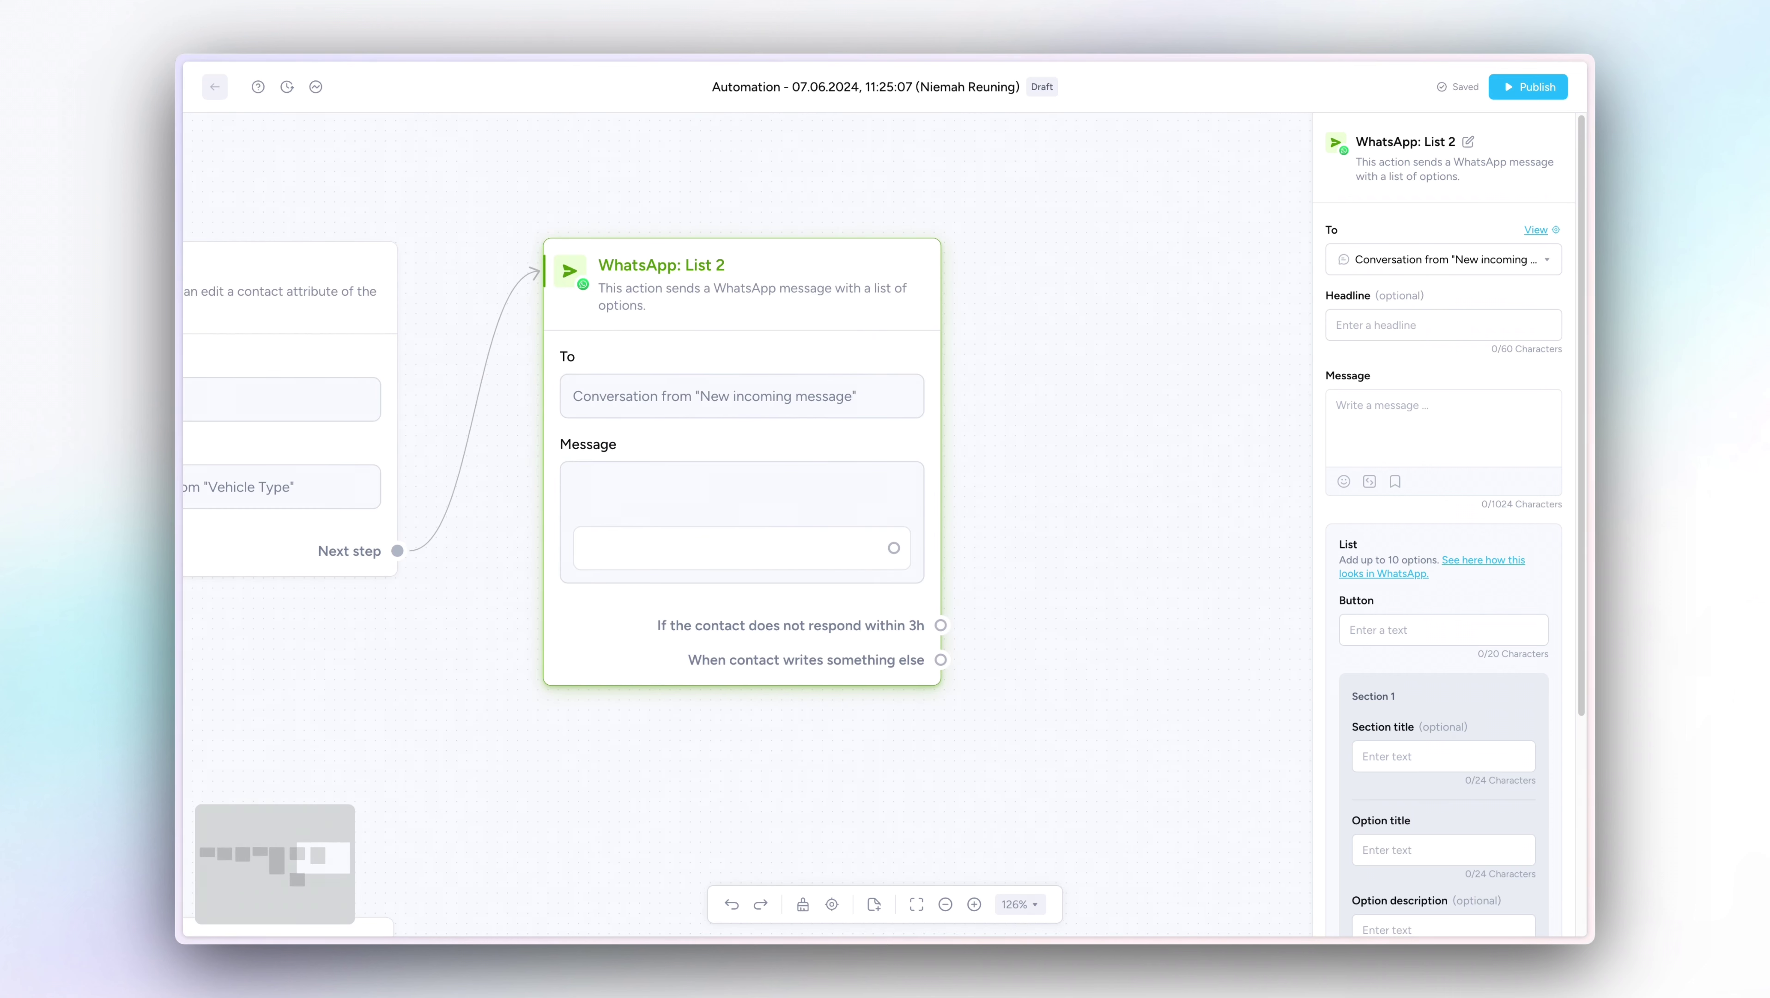
left_click(1385, 442)
type("How much should the monthly leasing rate should be max?")
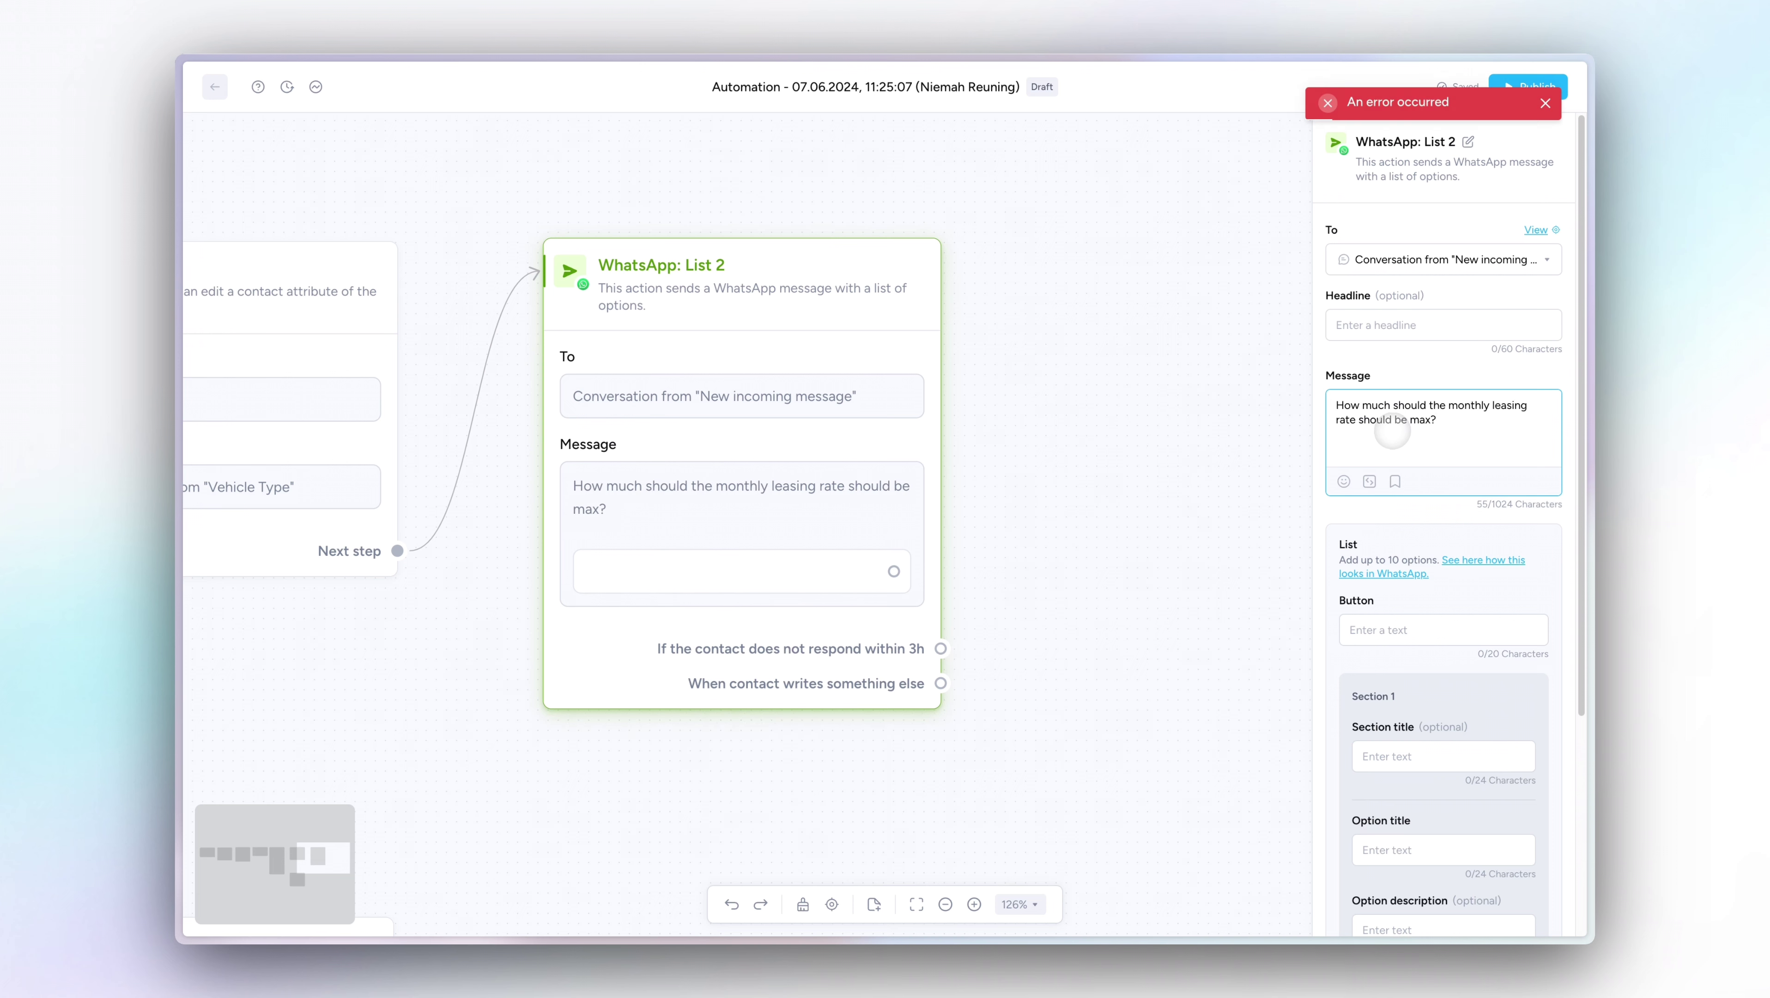
scroll(1434, 424, "down", 4)
left_click(1423, 342)
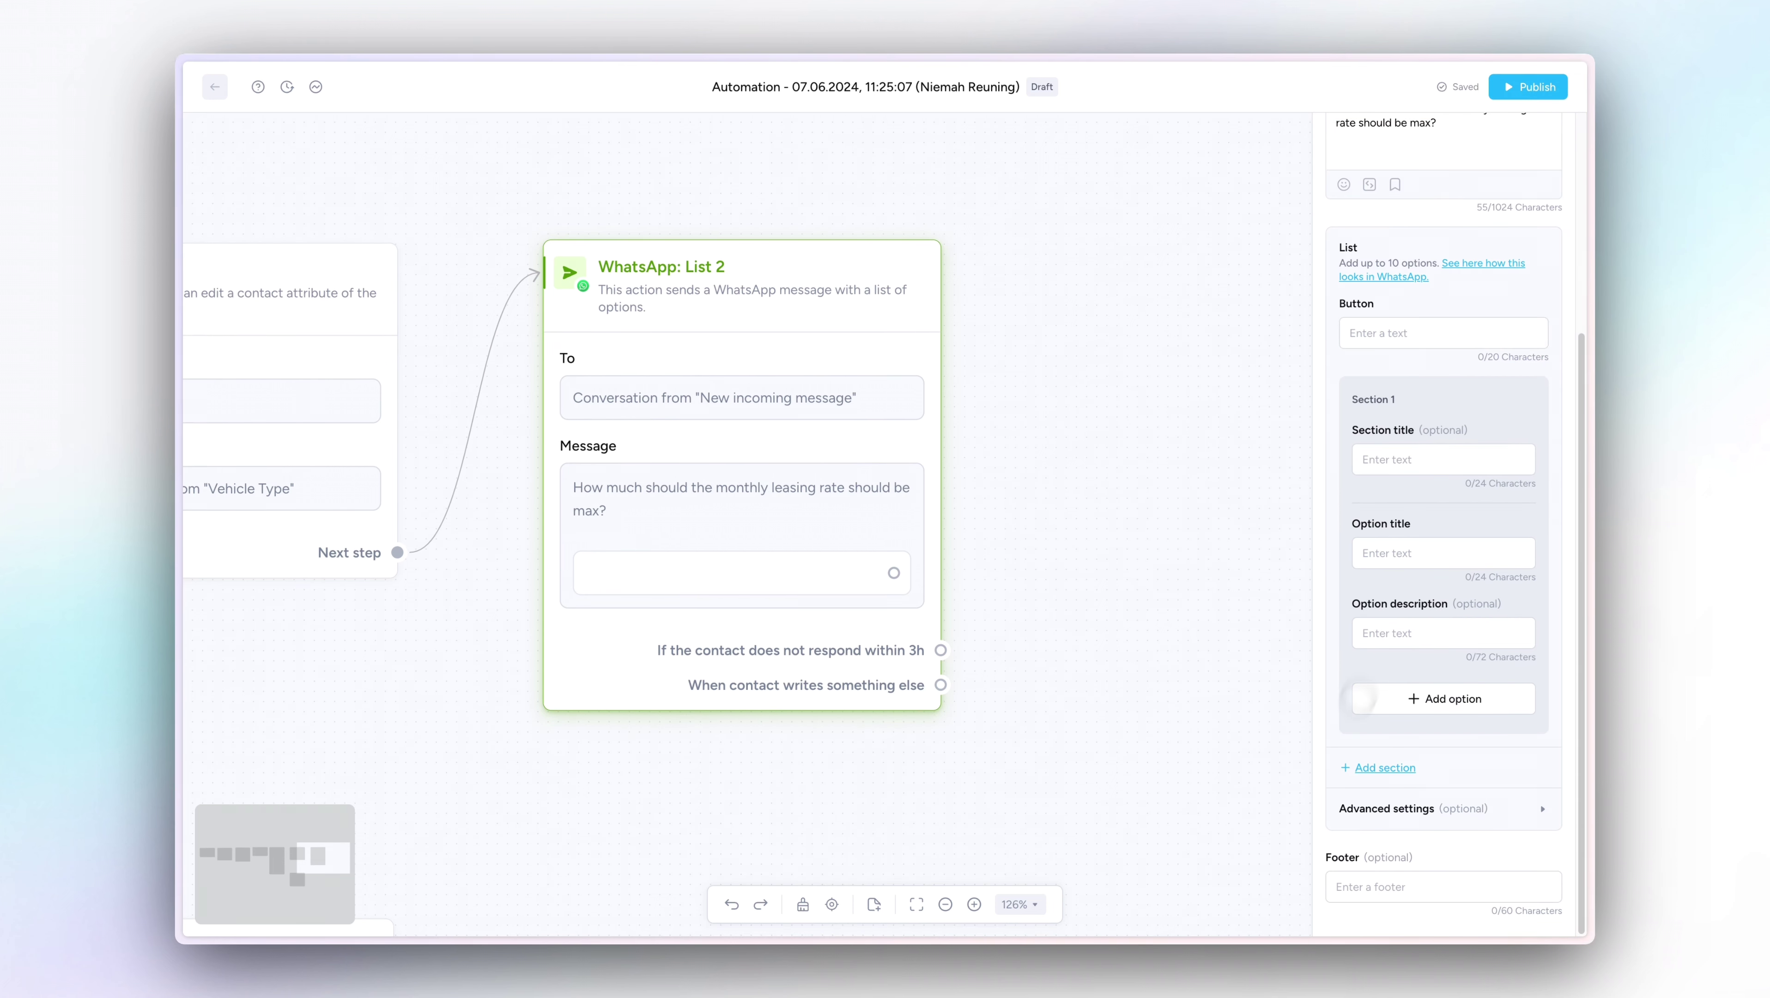
scroll(1397, 575, "up", 5)
left_click_drag(1432, 419, 1284, 383)
key("ctrl+c")
key("BackSpace")
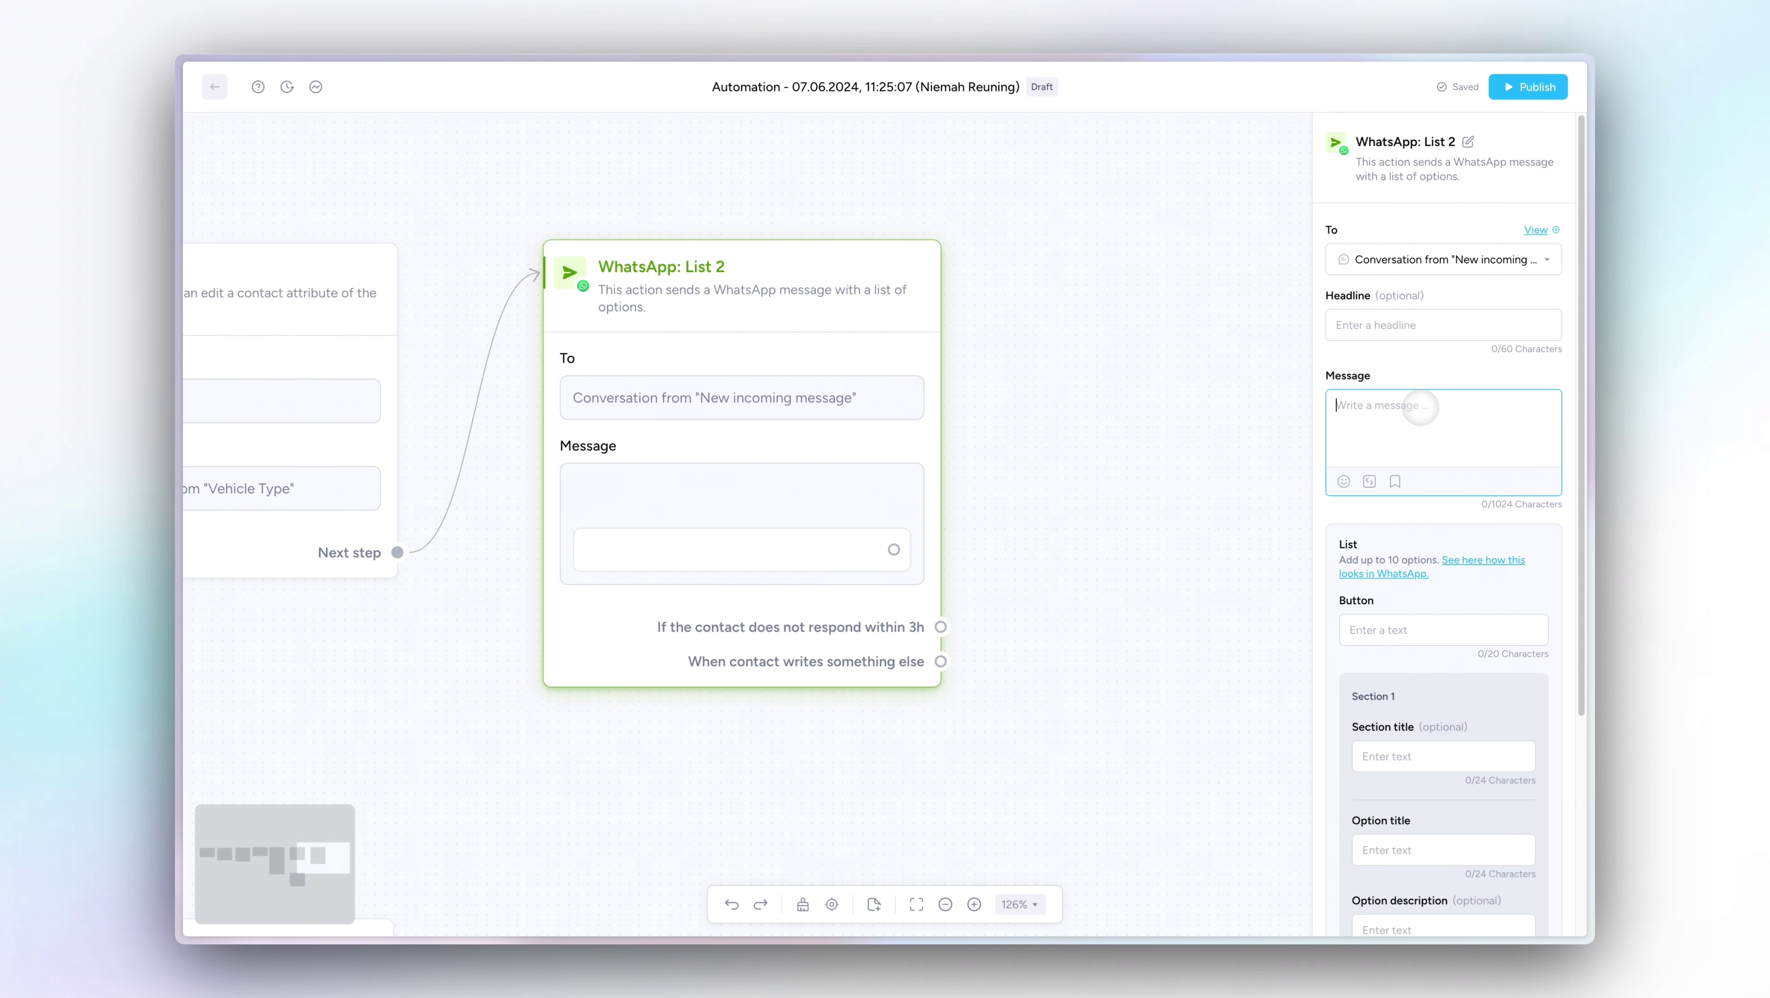
Give the second WhatsApp list the message "How should your vehicle be powered?" and the button text "Engine".
type("How should your vehicle be powered?")
left_click(1376, 627)
type("Engine")
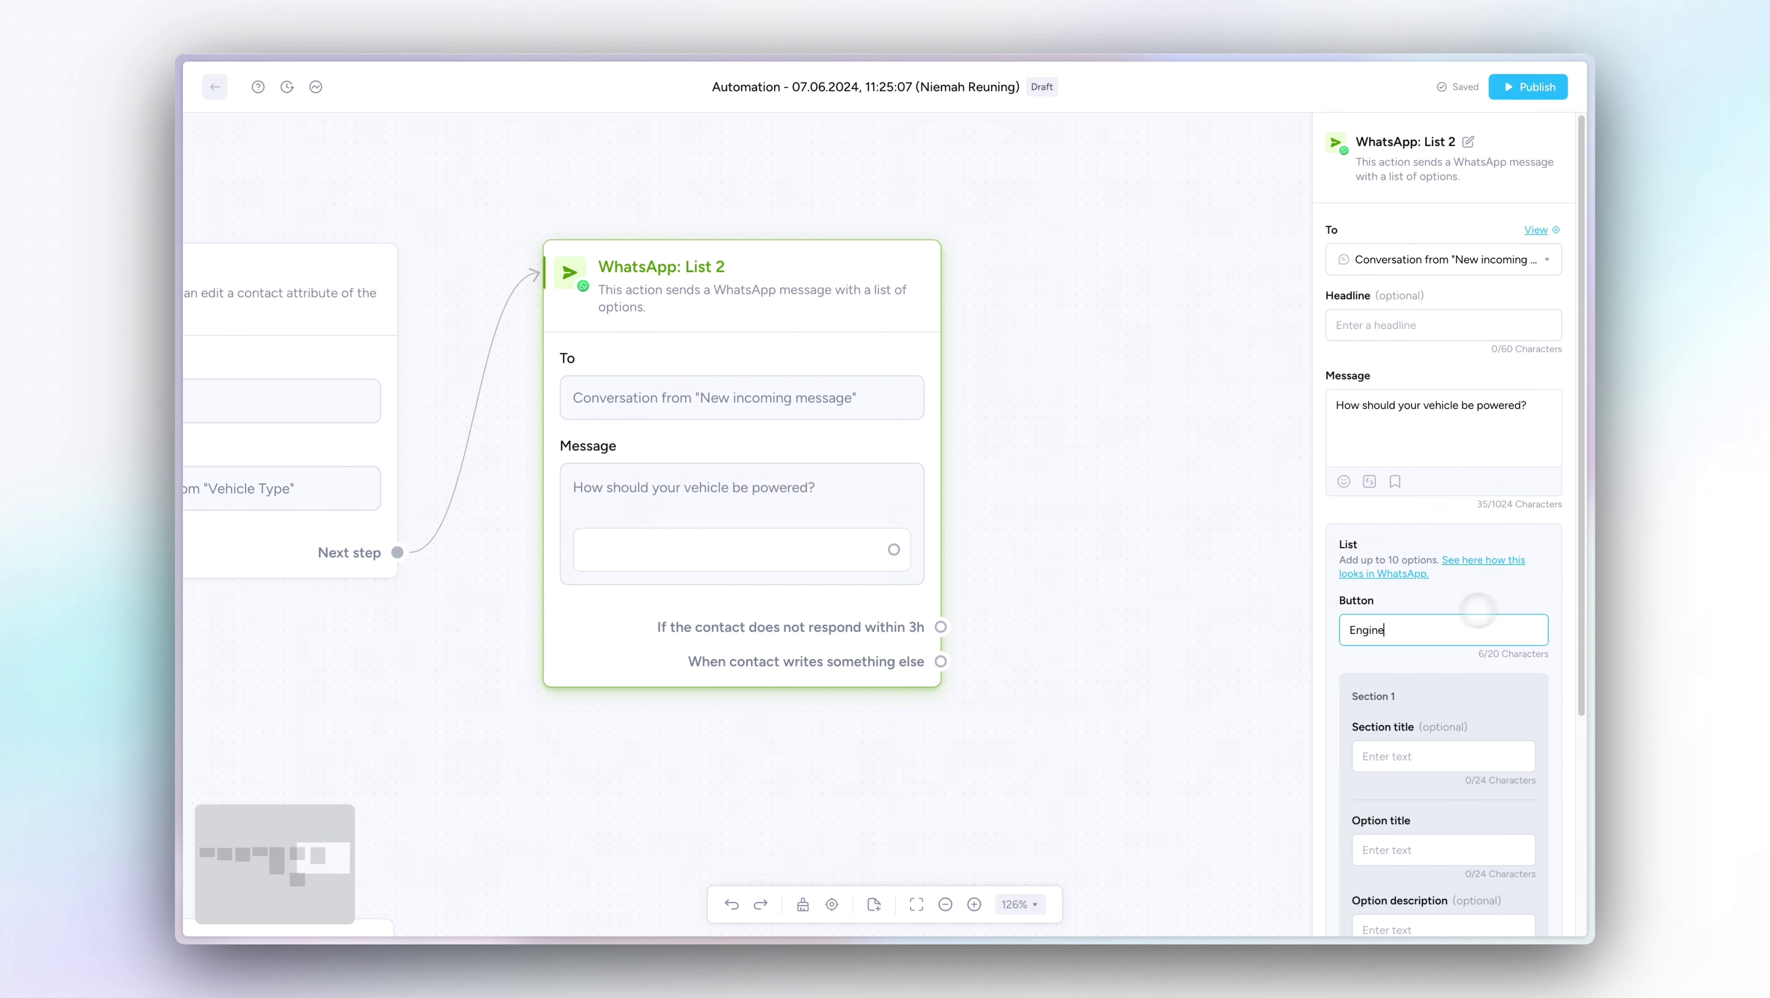
Add the options Gas, Diesel, Electric and LPG to the second WhatsApp list.
scroll(1397, 629, "down", 5)
left_click(1439, 552)
type("Gas")
left_click(1447, 699)
type("Diesel")
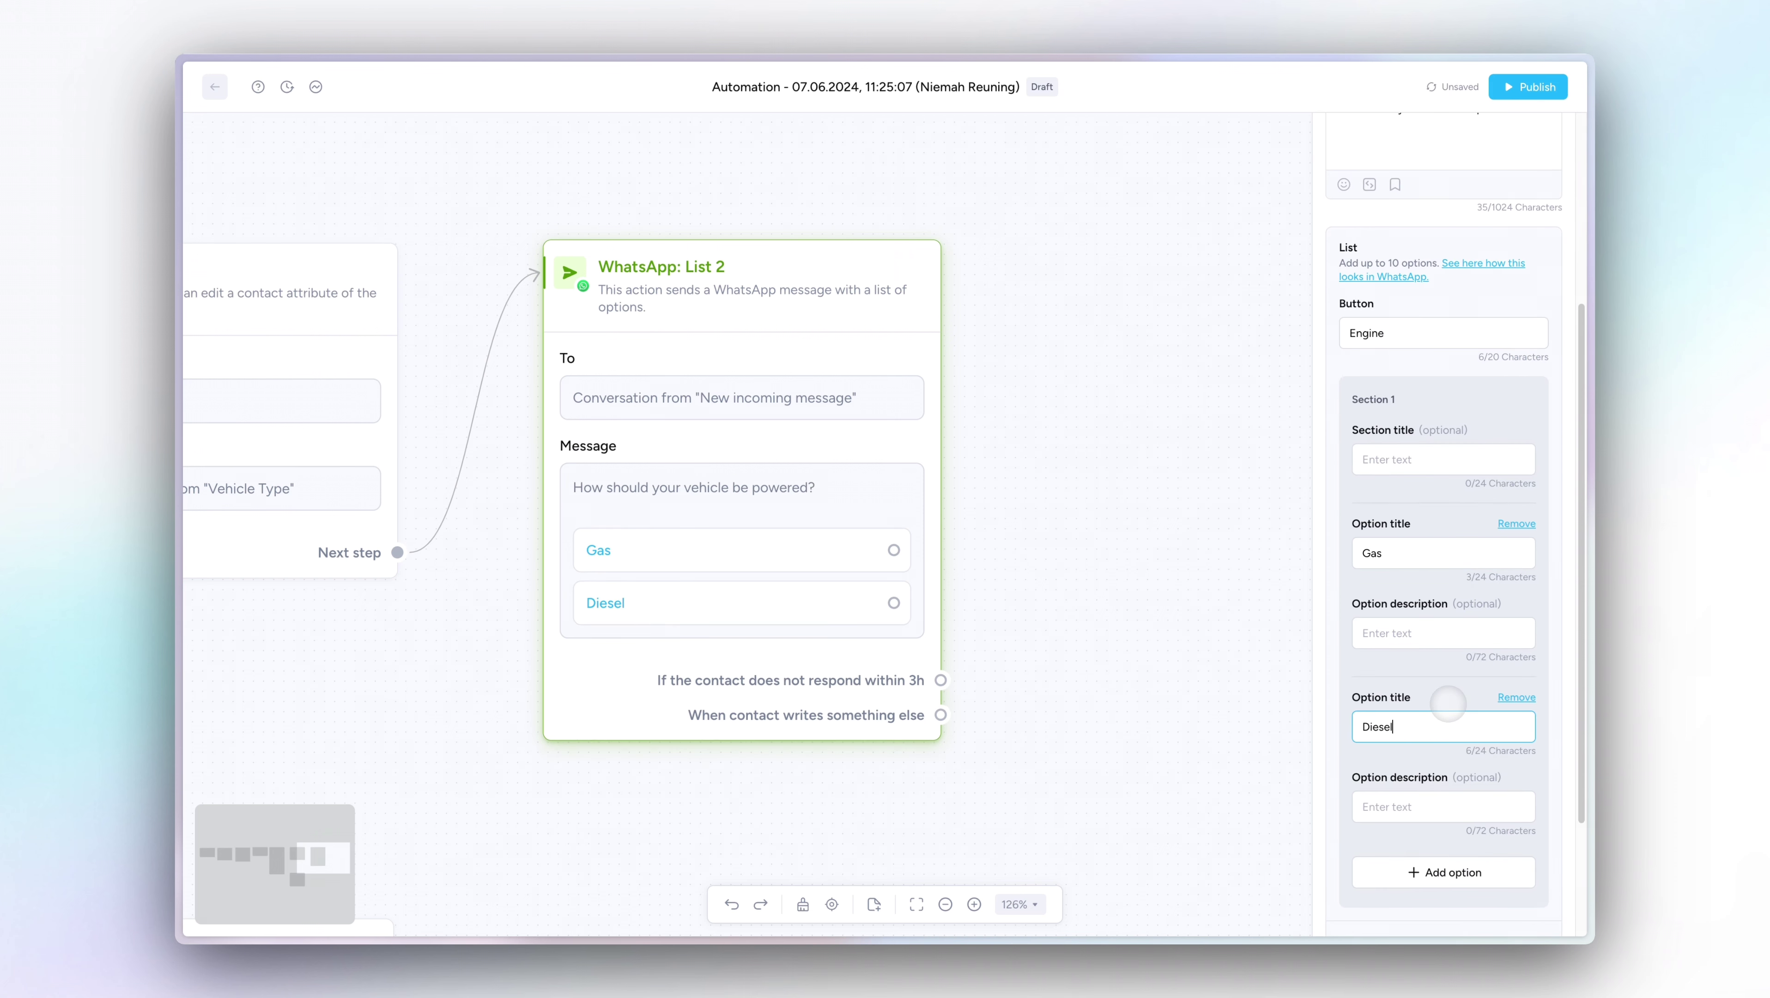
left_click(1444, 872)
scroll(1495, 755, "down", 5)
type("Elet")
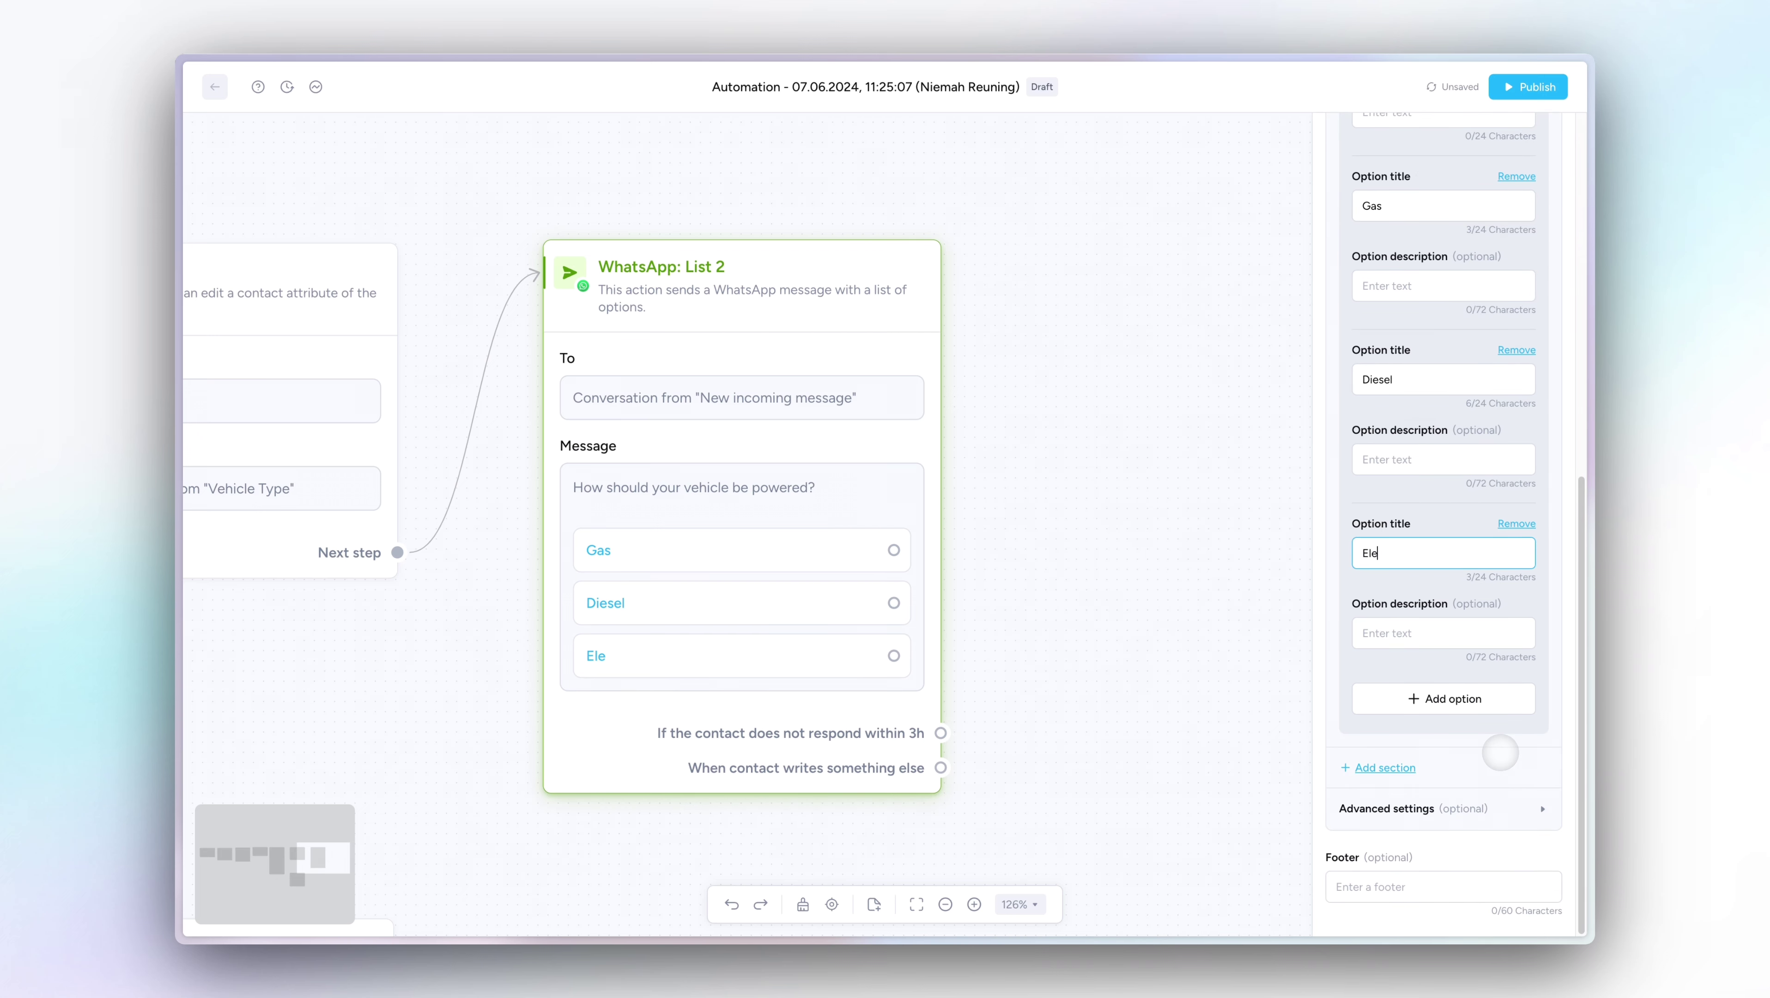
left_click(1467, 699)
type("LPG")
scroll(1412, 730, "down", 3)
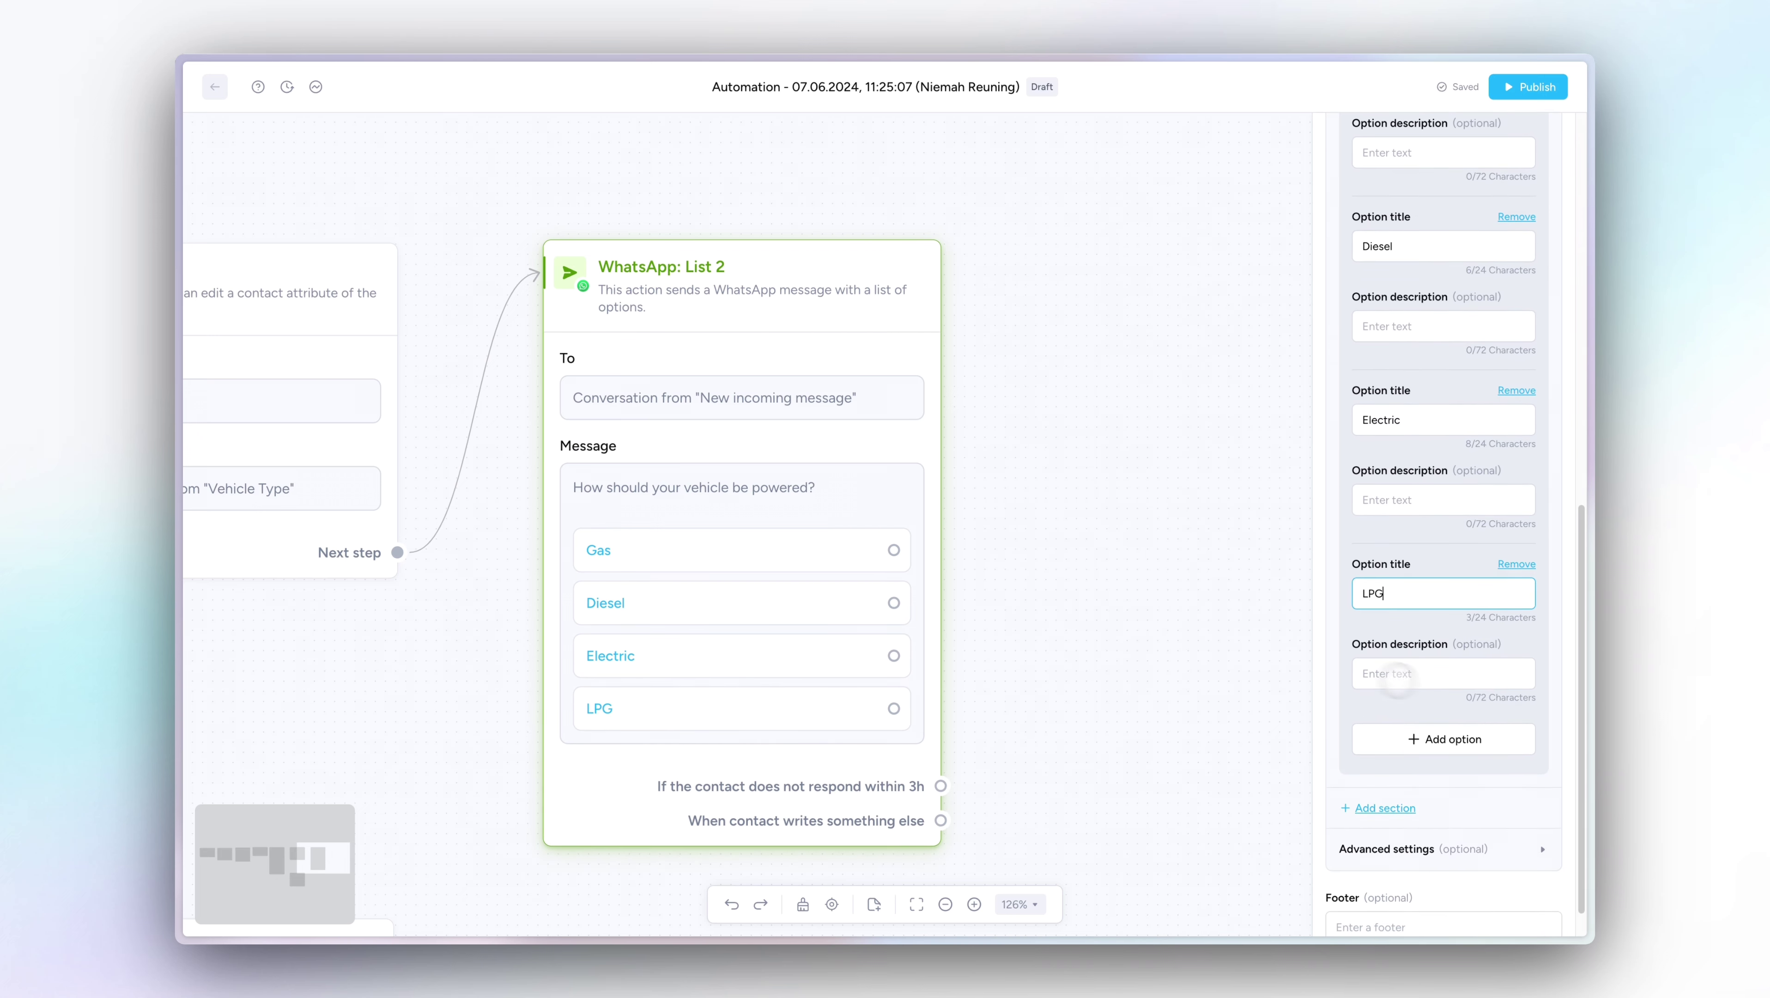
Add an Update contact action after the Gas option of the second WhatsApp list.
left_click(997, 655)
scroll(997, 655, "down", 5)
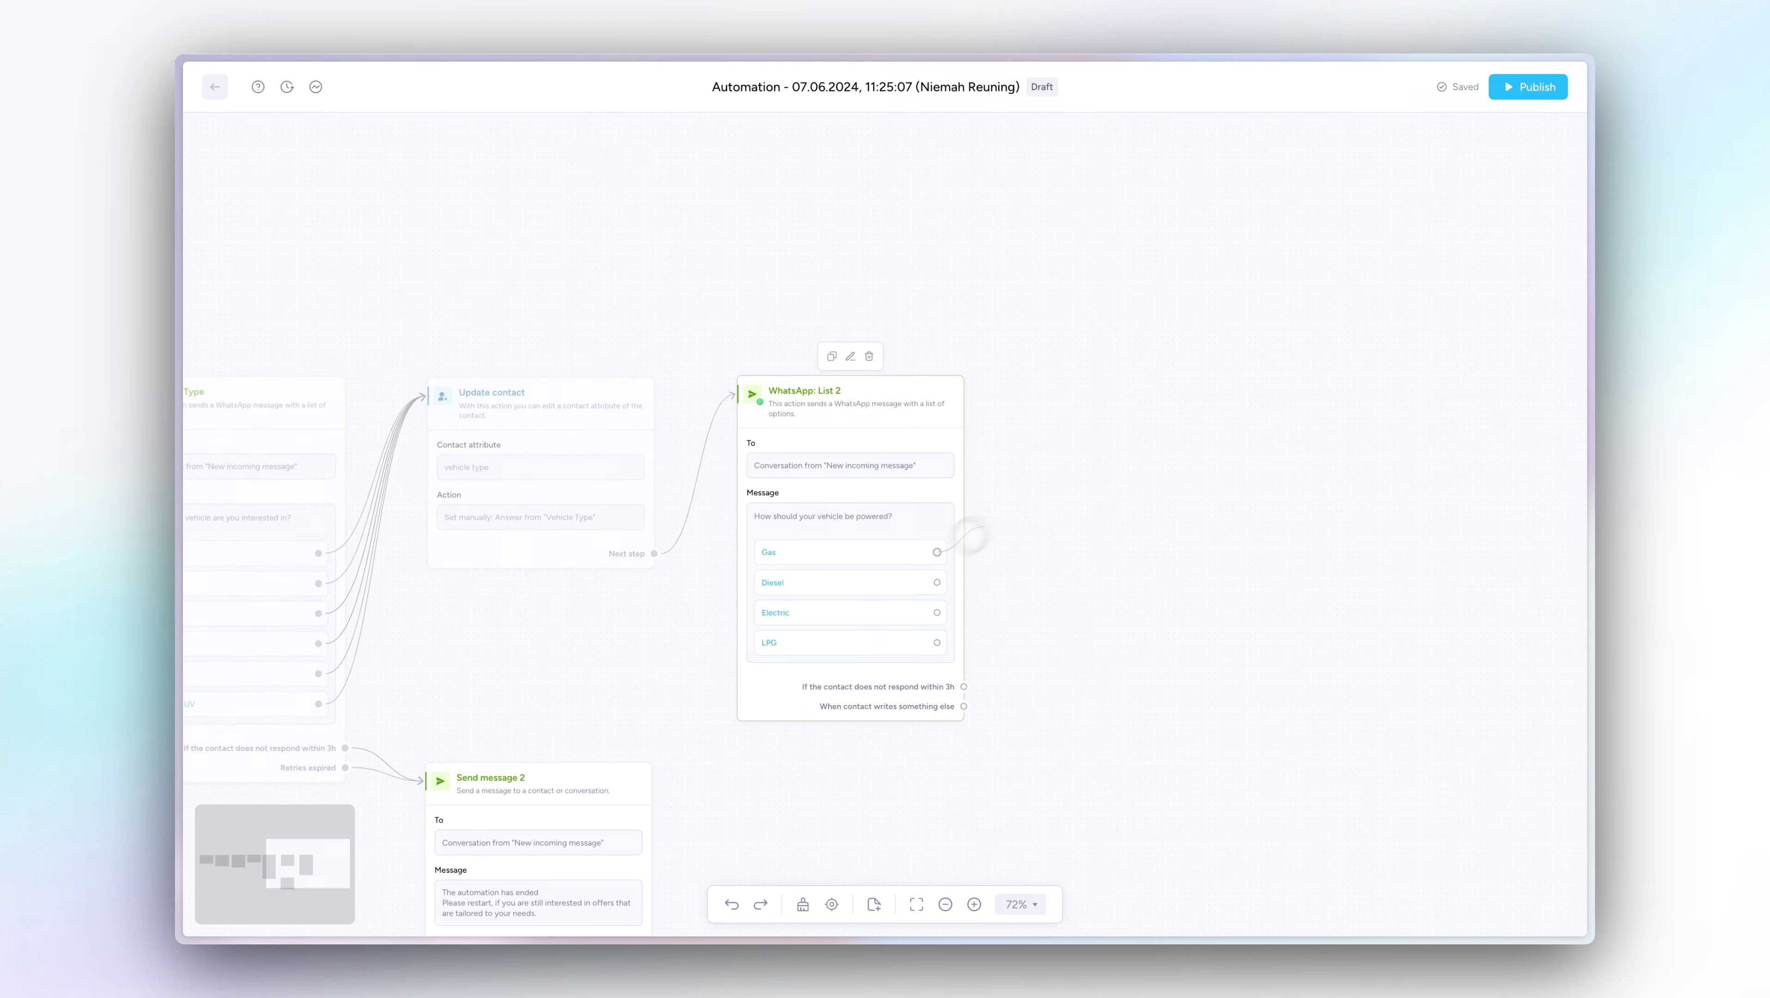
left_click(963, 527)
left_click(617, 543)
Rename the WhatsApp: List 2 block as Engine.
left_click(839, 402)
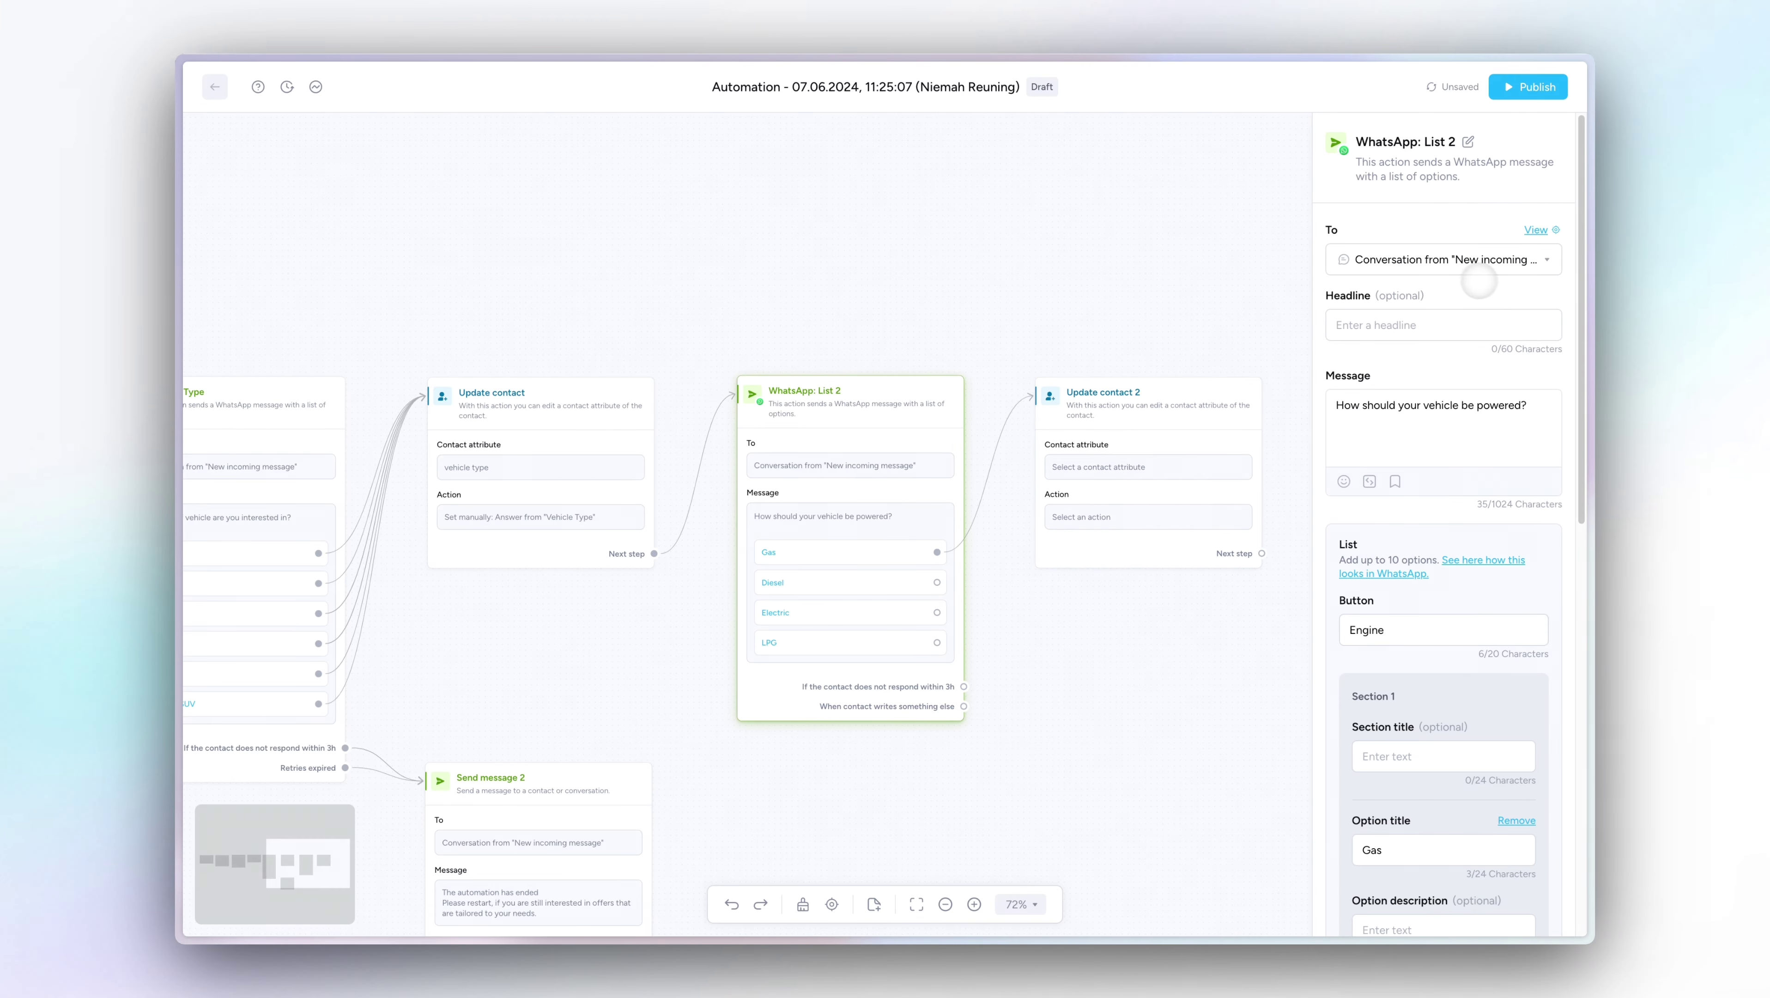
left_click(1468, 141)
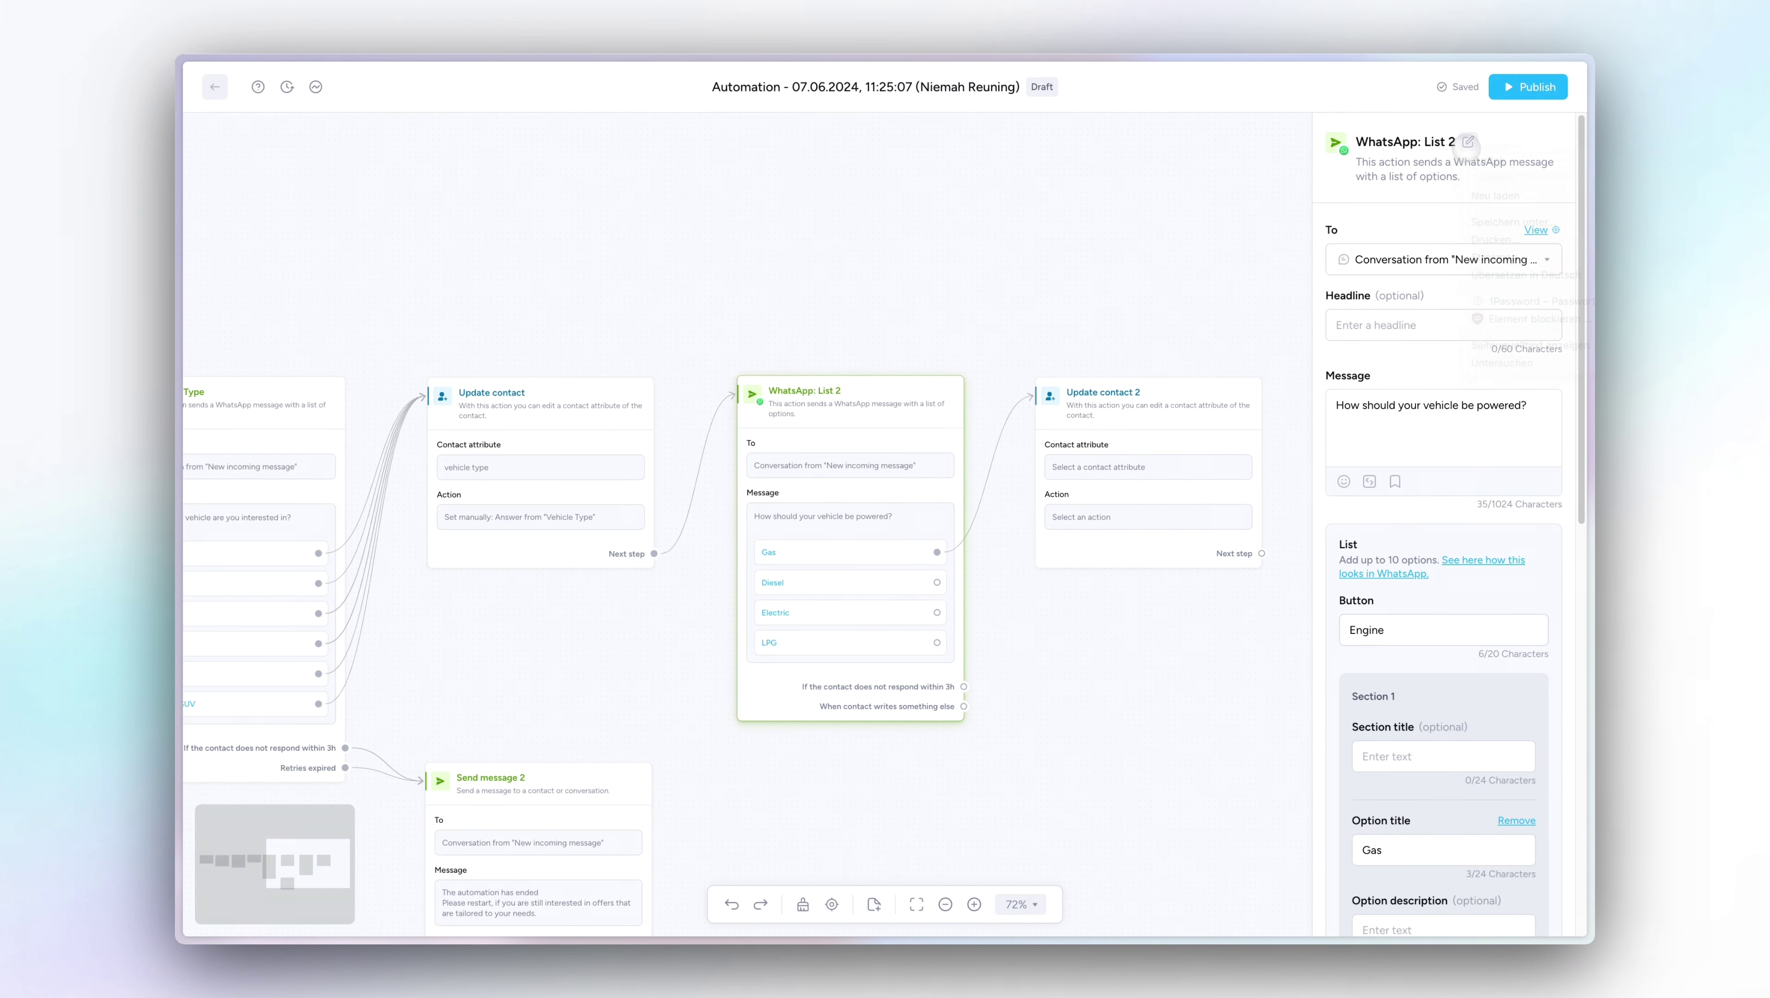
left_click(1467, 141)
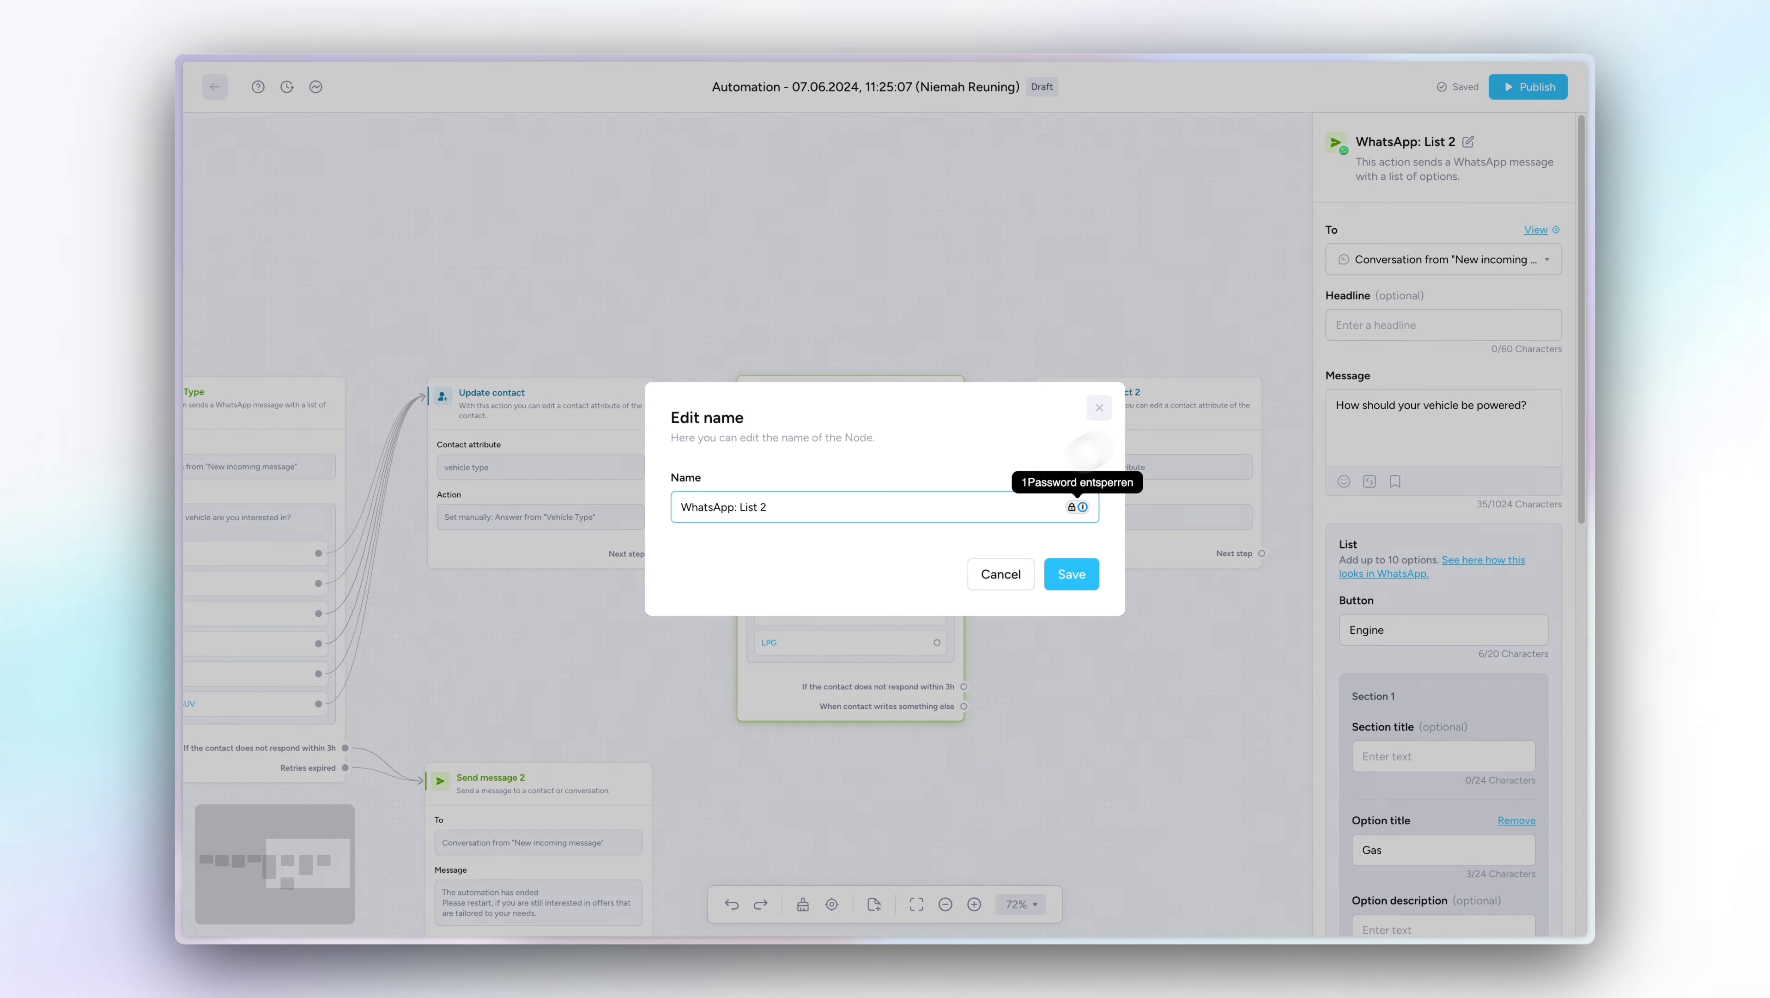
type("Engine")
left_click(1071, 573)
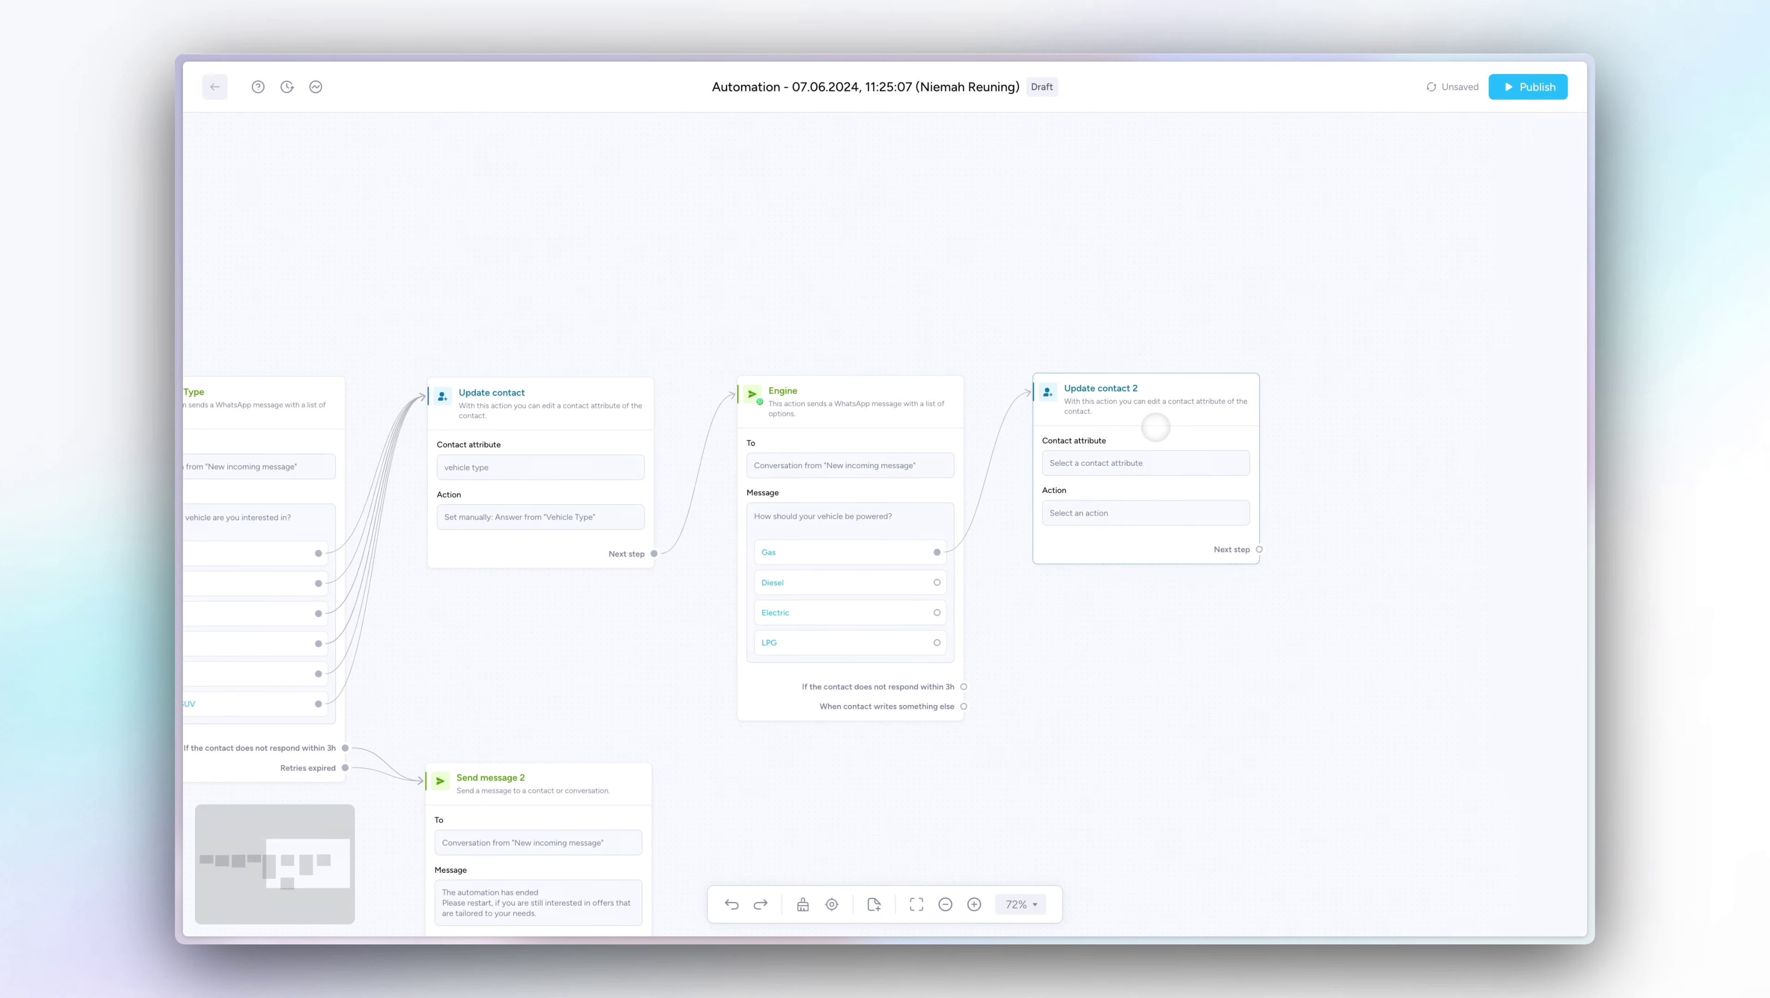
Set Update contact 2's Engine attribute manually to Answer from "Engine" and connect the Diesel, Electric and LPG options to that block.
left_click(1154, 423)
left_click(1512, 269)
left_click(1385, 520)
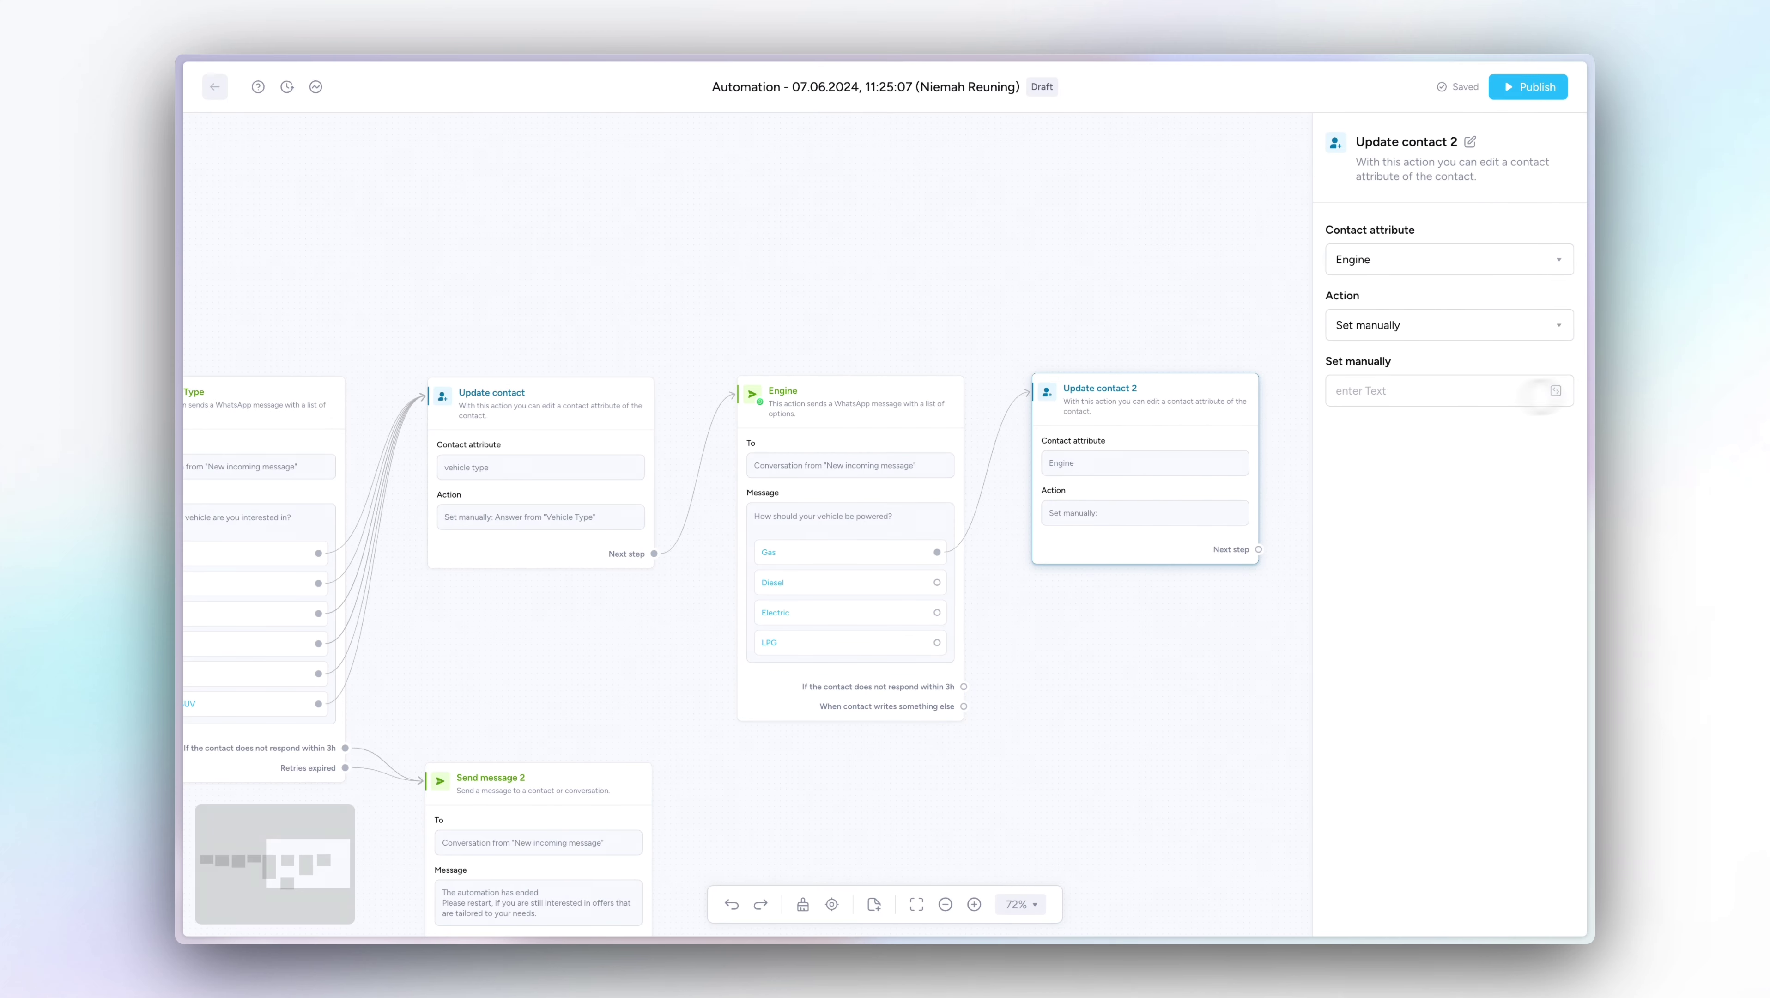
left_click(1556, 389)
left_click(1061, 432)
left_click_drag(1198, 337, 820, 284)
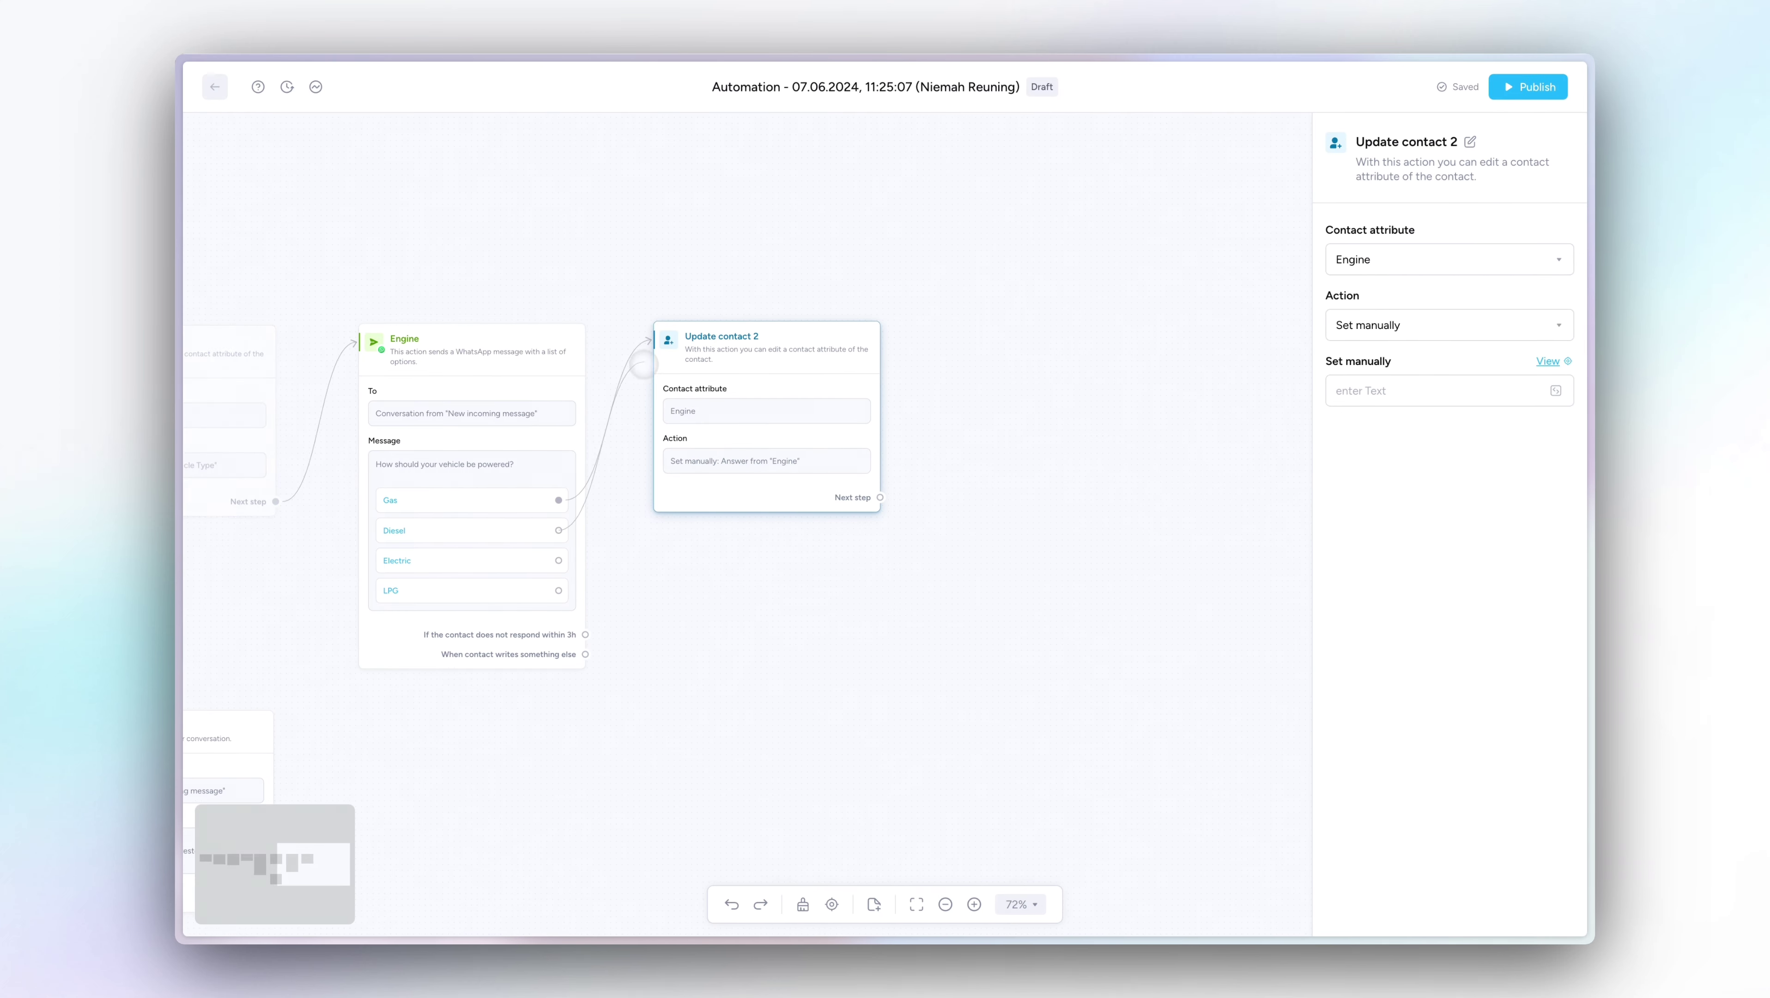
left_click(635, 373)
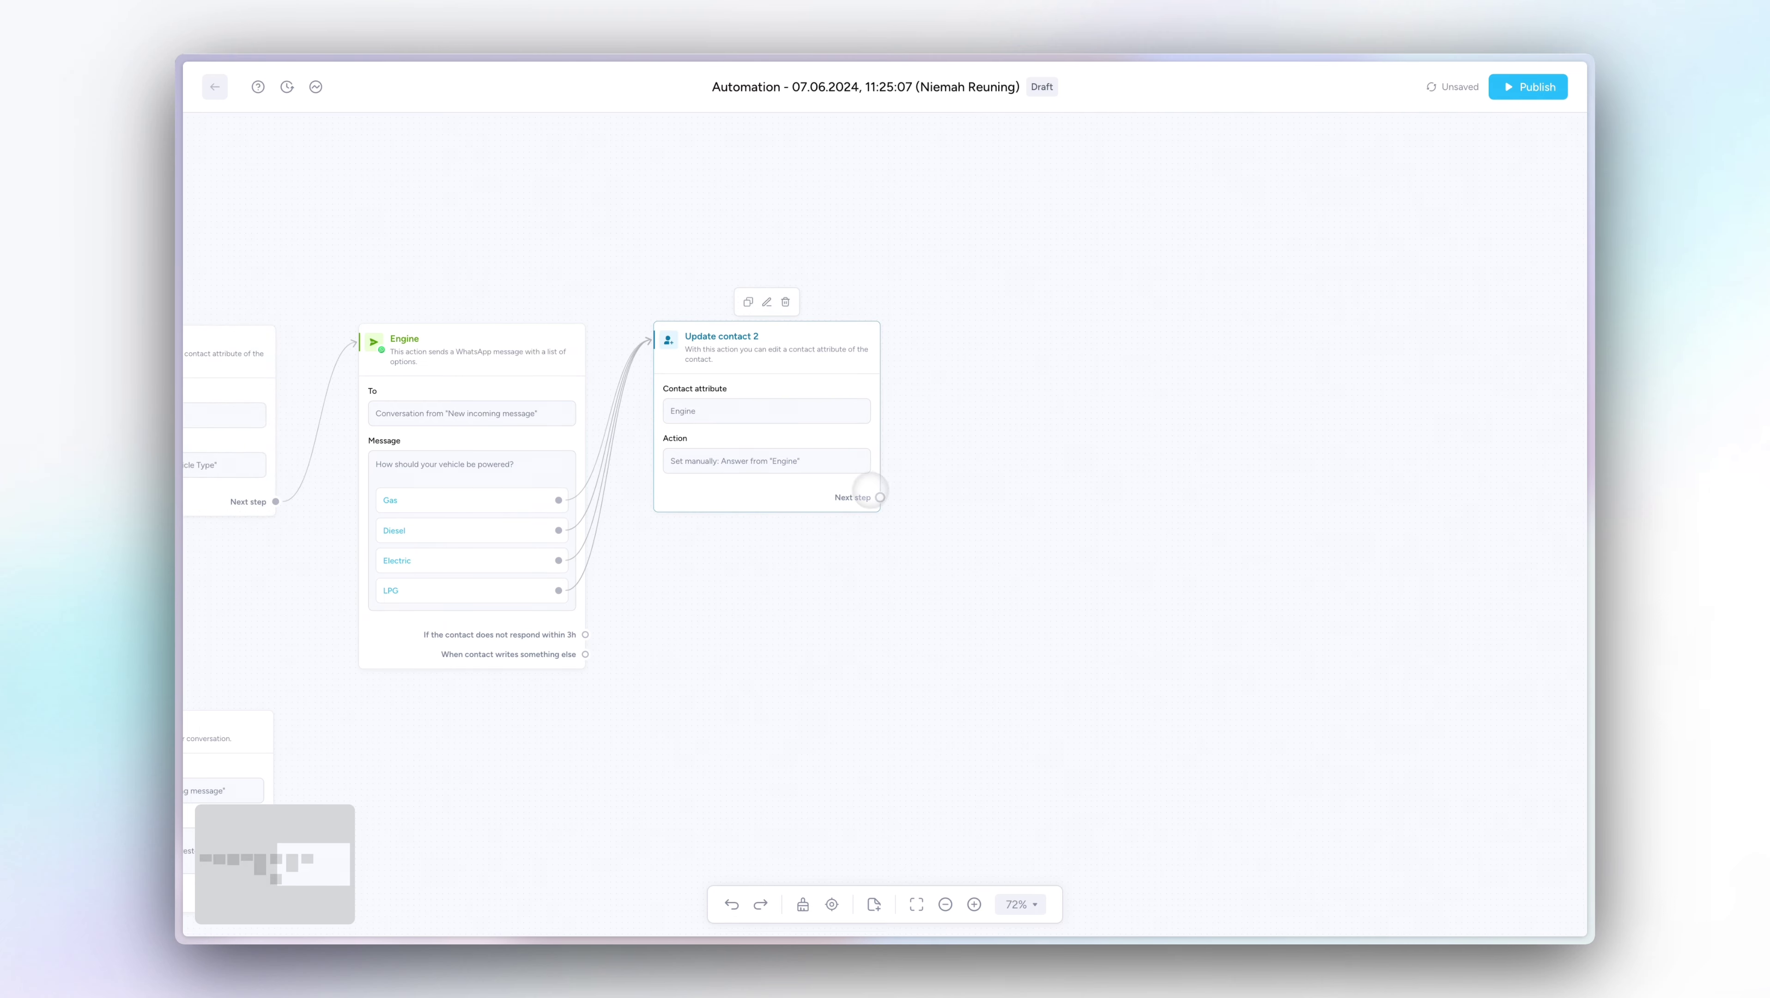
Add a WhatsApp: List action after the next step of Update contact 2.
left_click_drag(880, 496, 980, 360)
key("Down")
key("Down")
key("Down")
key("Return")
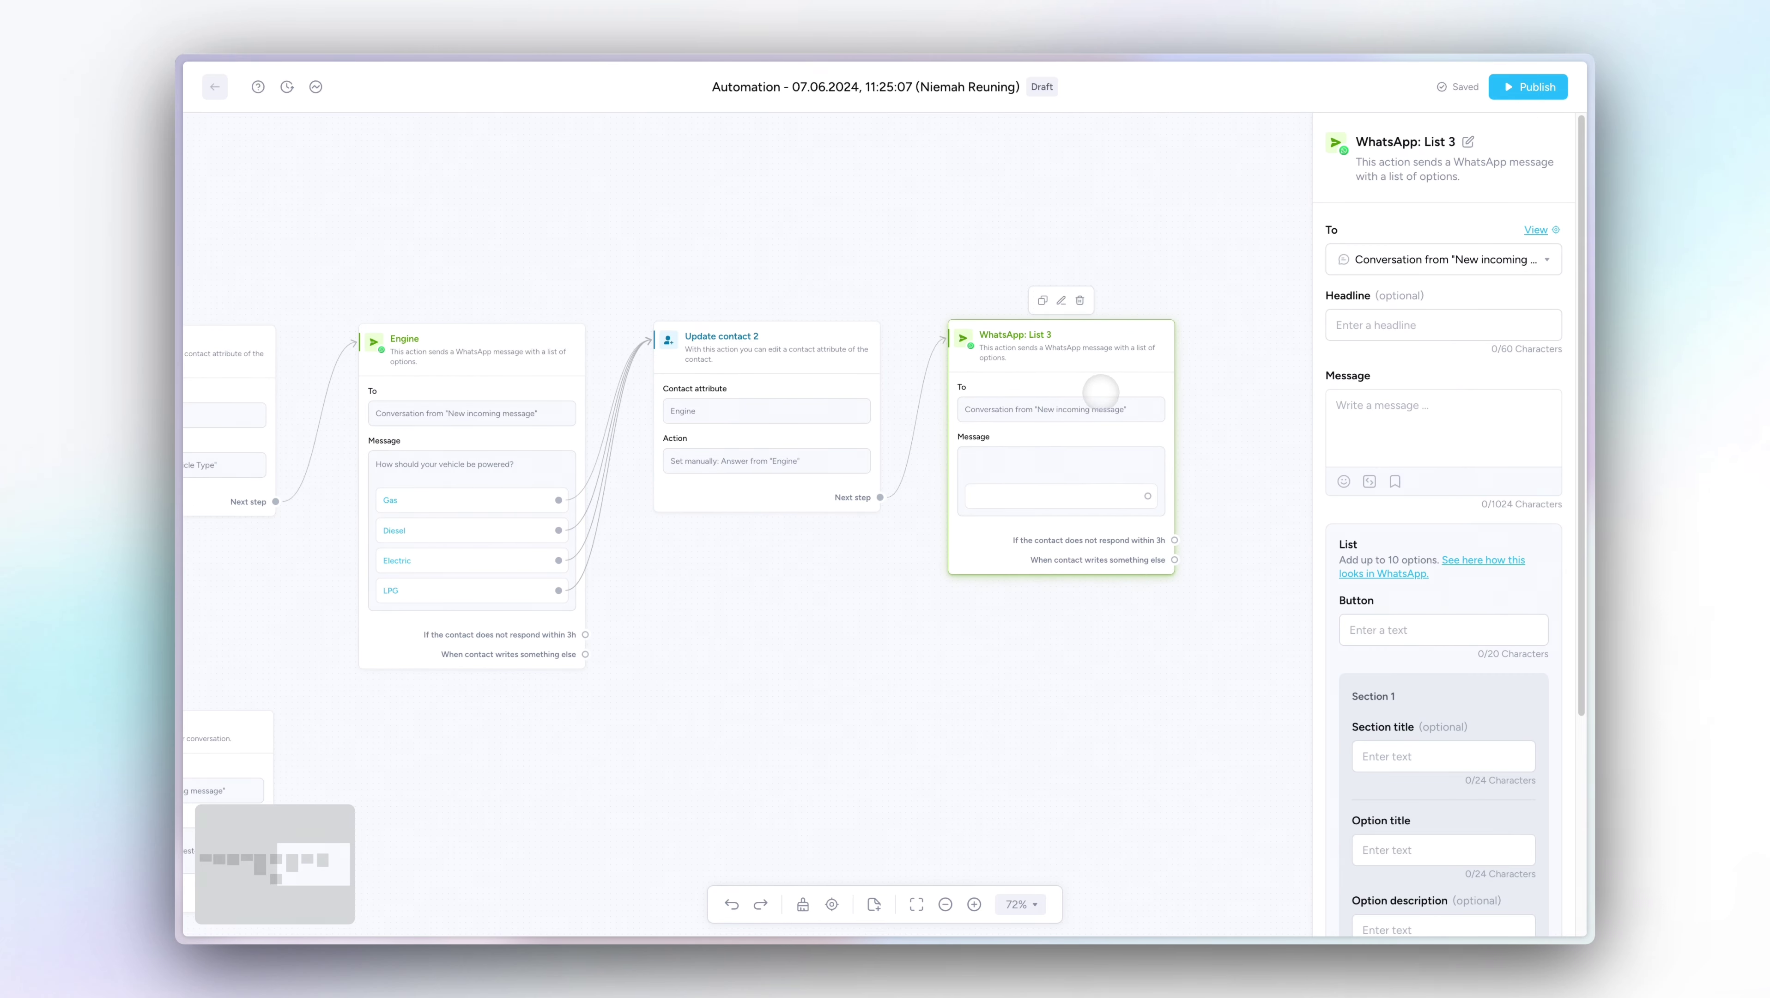
Rename the WhatsApp: List 3 block as Leasing Rate.
left_click(1062, 299)
left_click_drag(769, 508, 634, 529)
left_click(1061, 299)
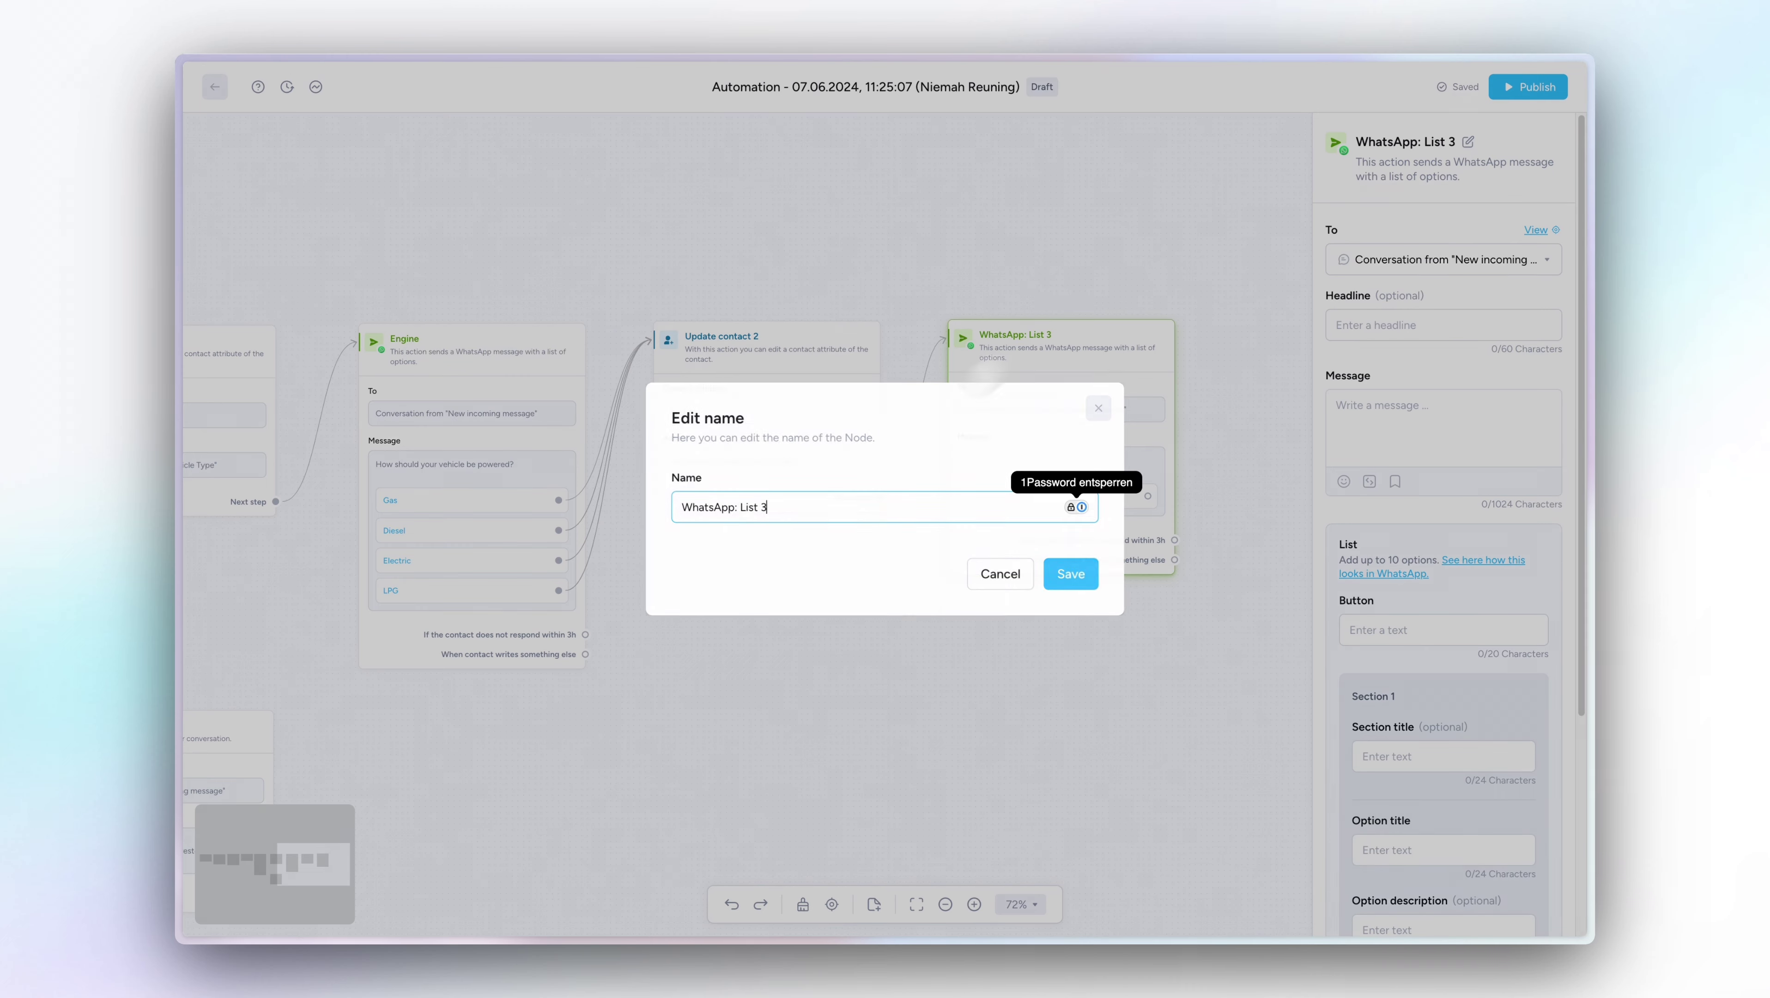
triple_click(749, 510)
type("Leasing Rate")
left_click(1088, 577)
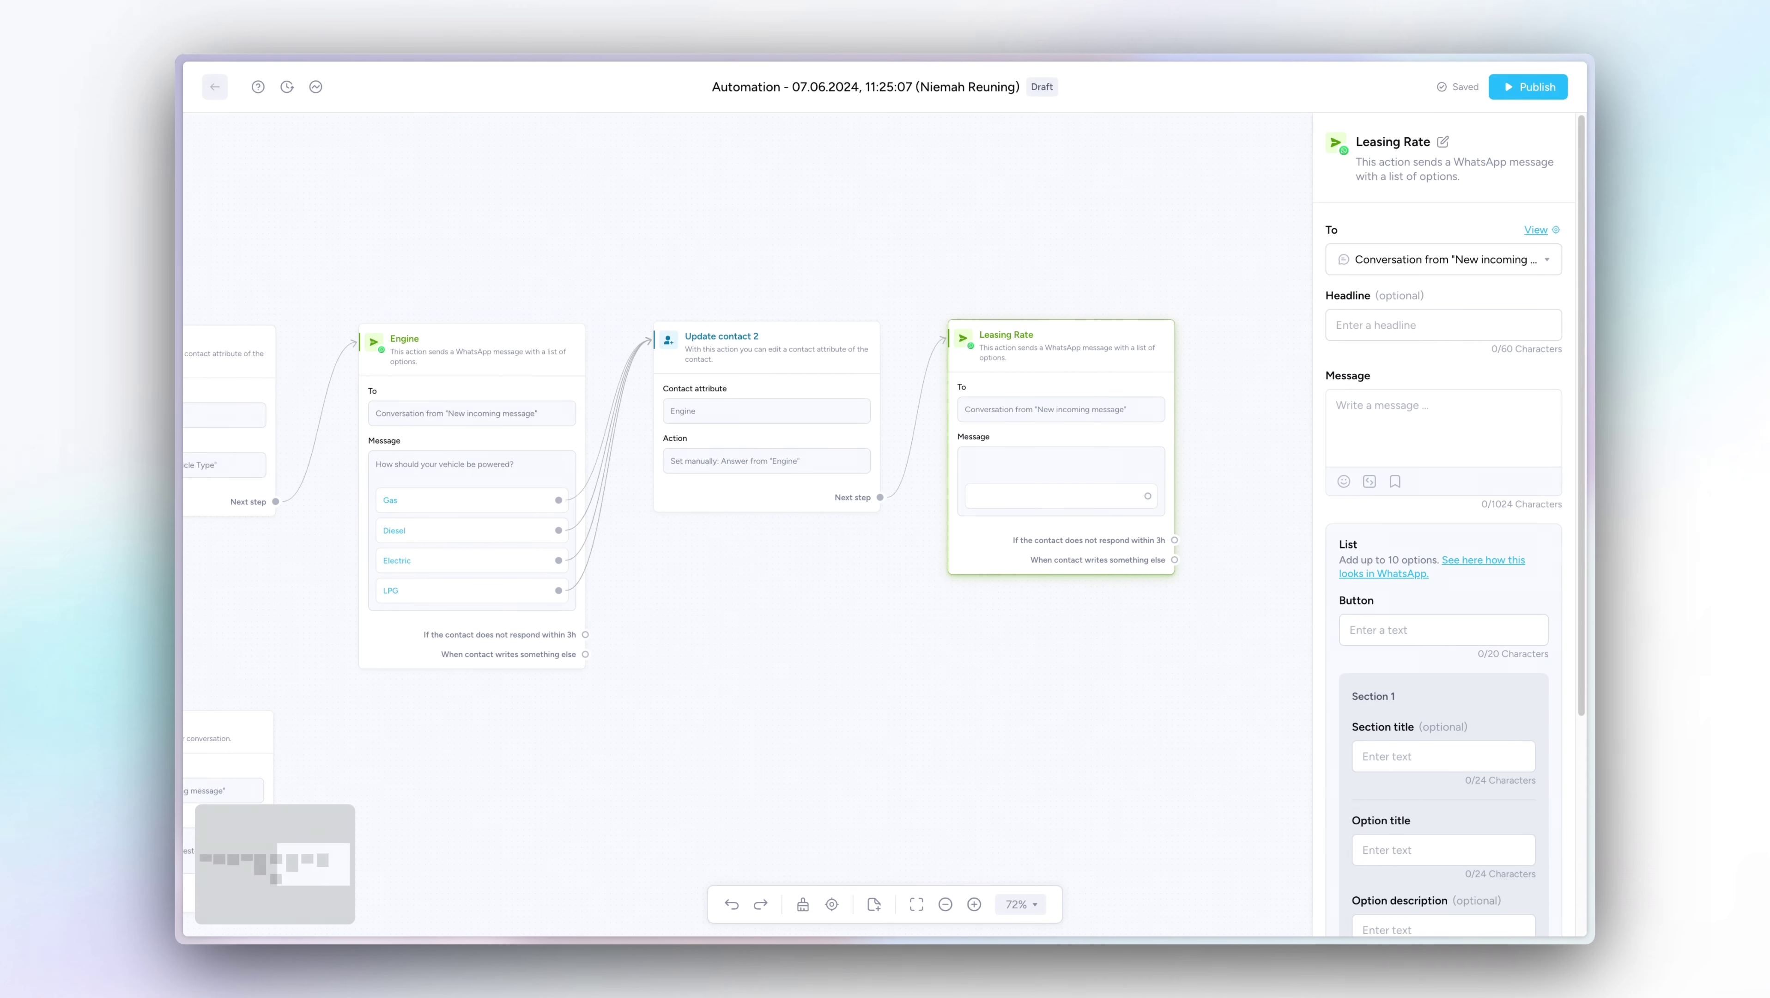
Give the Leasing Rate list the message "How much should the monthly leasing rate should be max?" and the button text "Leasing Rate".
left_click(1360, 462)
key("ctrl+v")
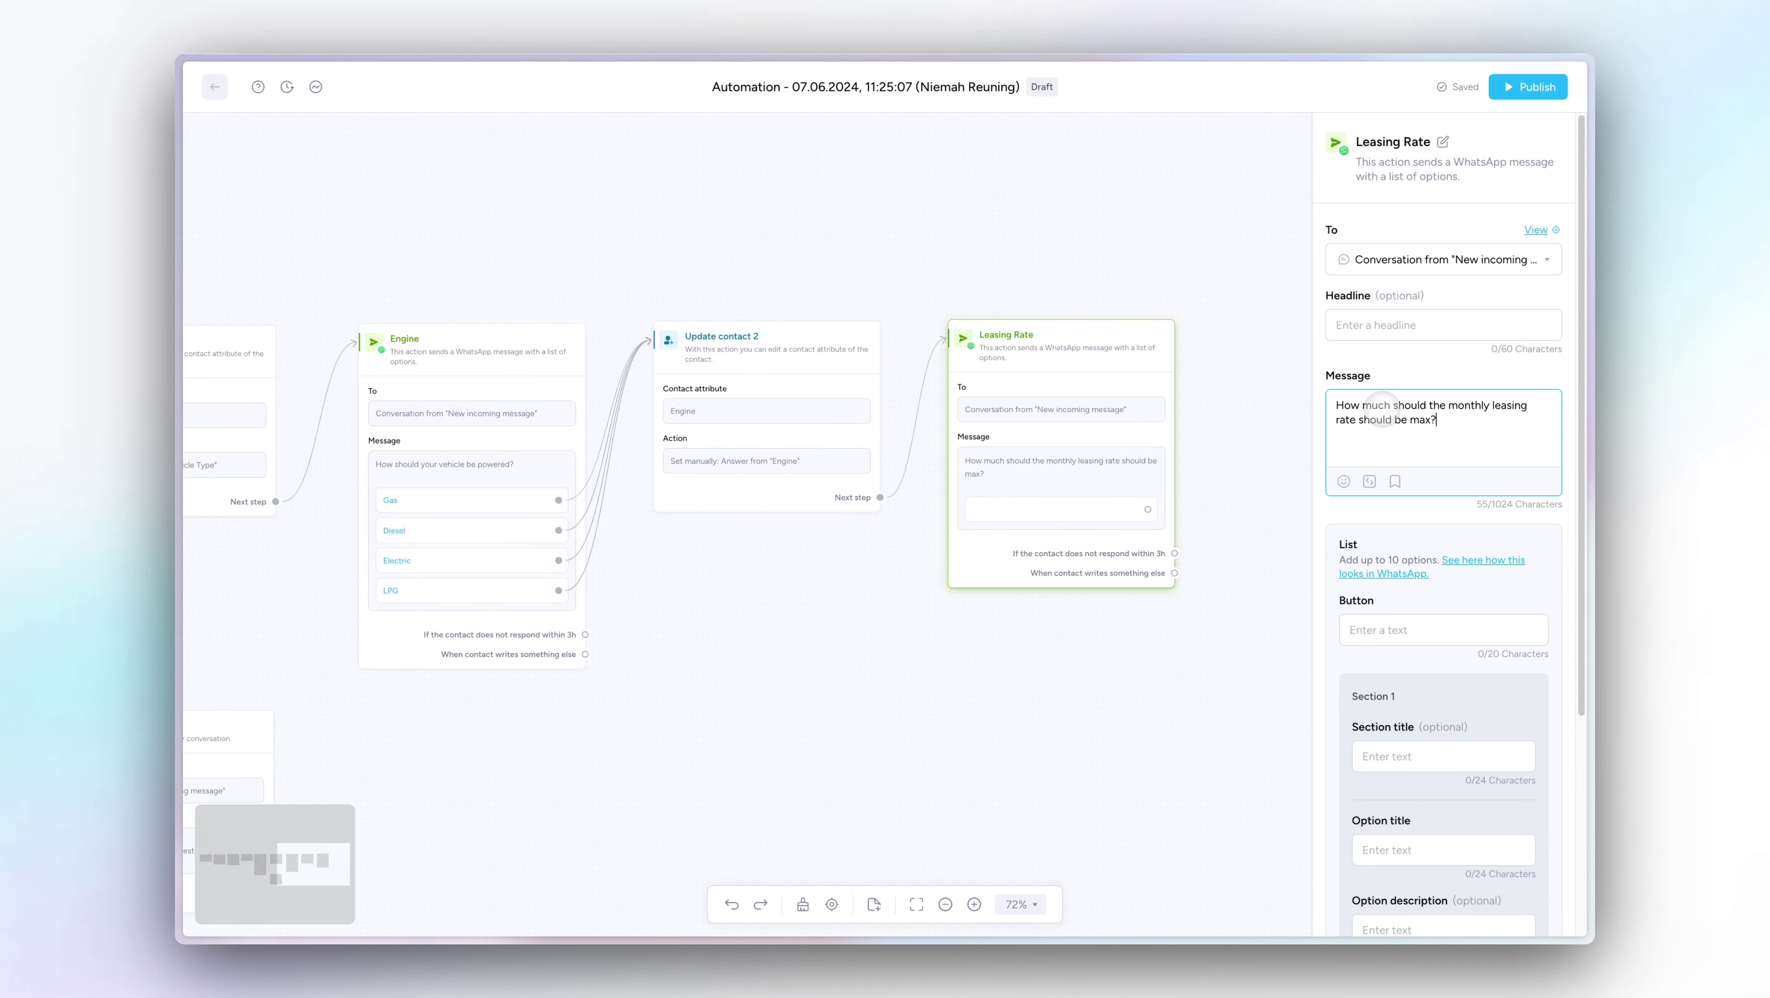
scroll(1404, 513, "down", 5)
left_click(1426, 333)
type("Leasing Rate")
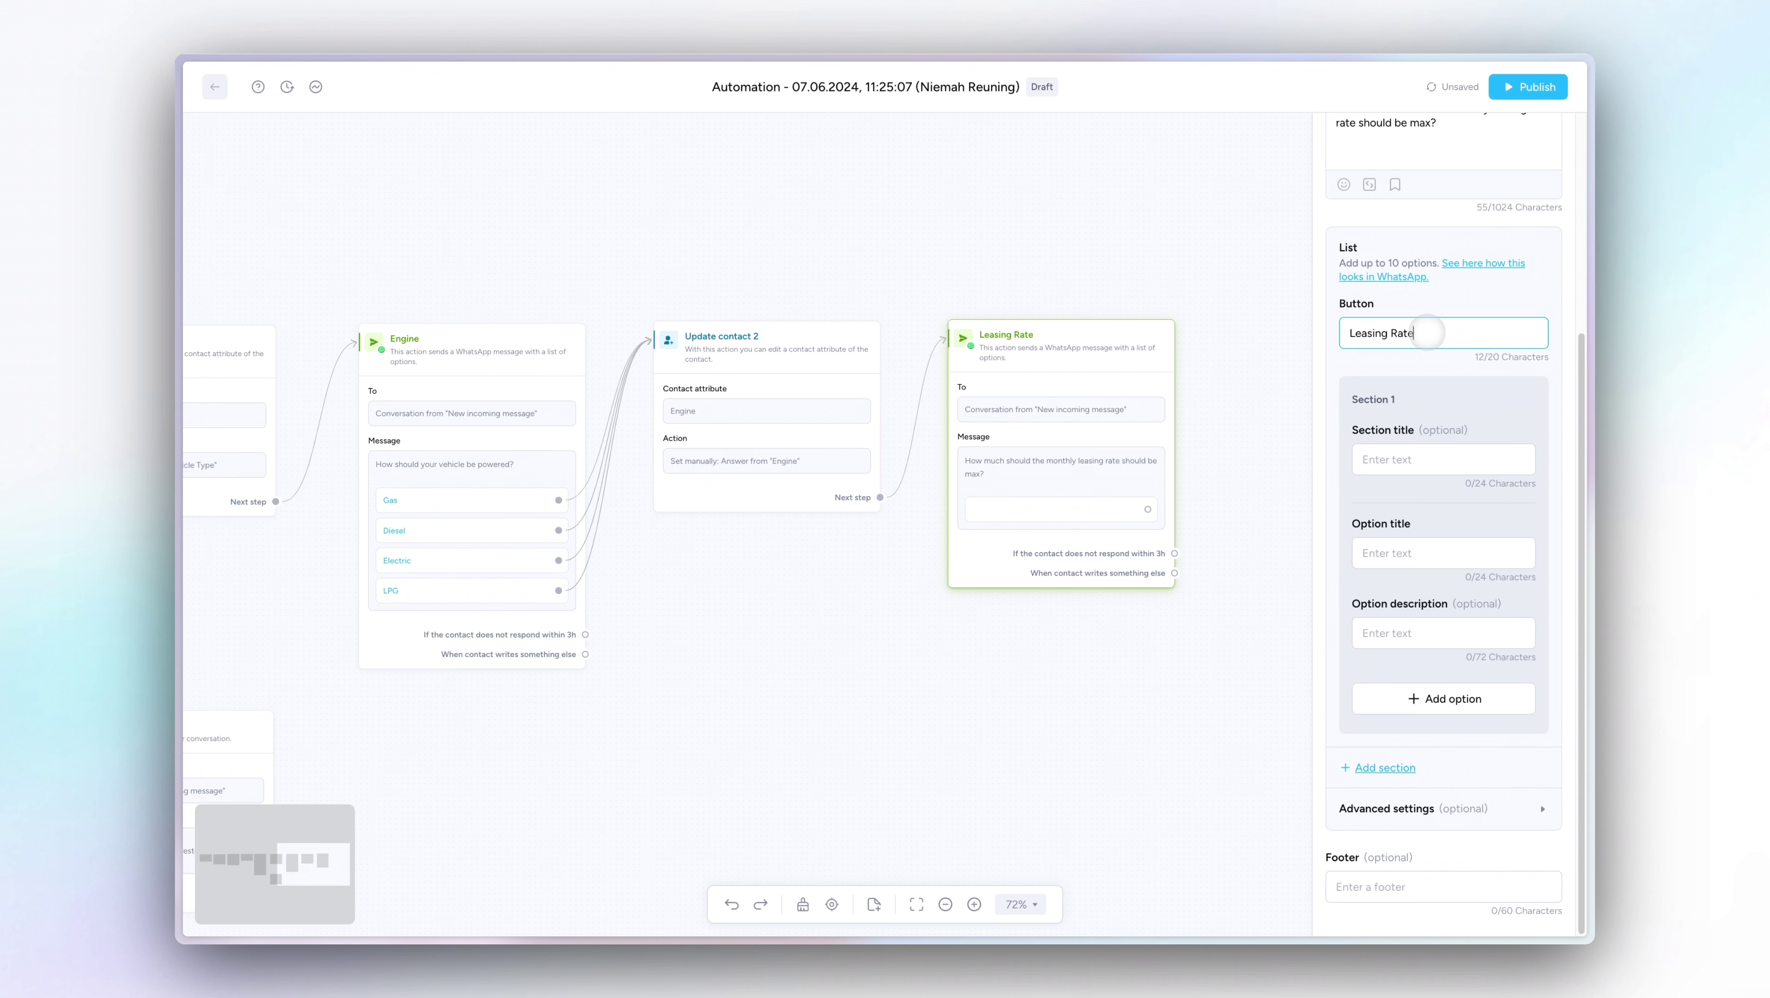
Add the Leasing Rate options "up to 100 €", "101 € to 150€", "151 € to 200 €", "201 € to 300 €" and "300 € and more".
left_click(1415, 552)
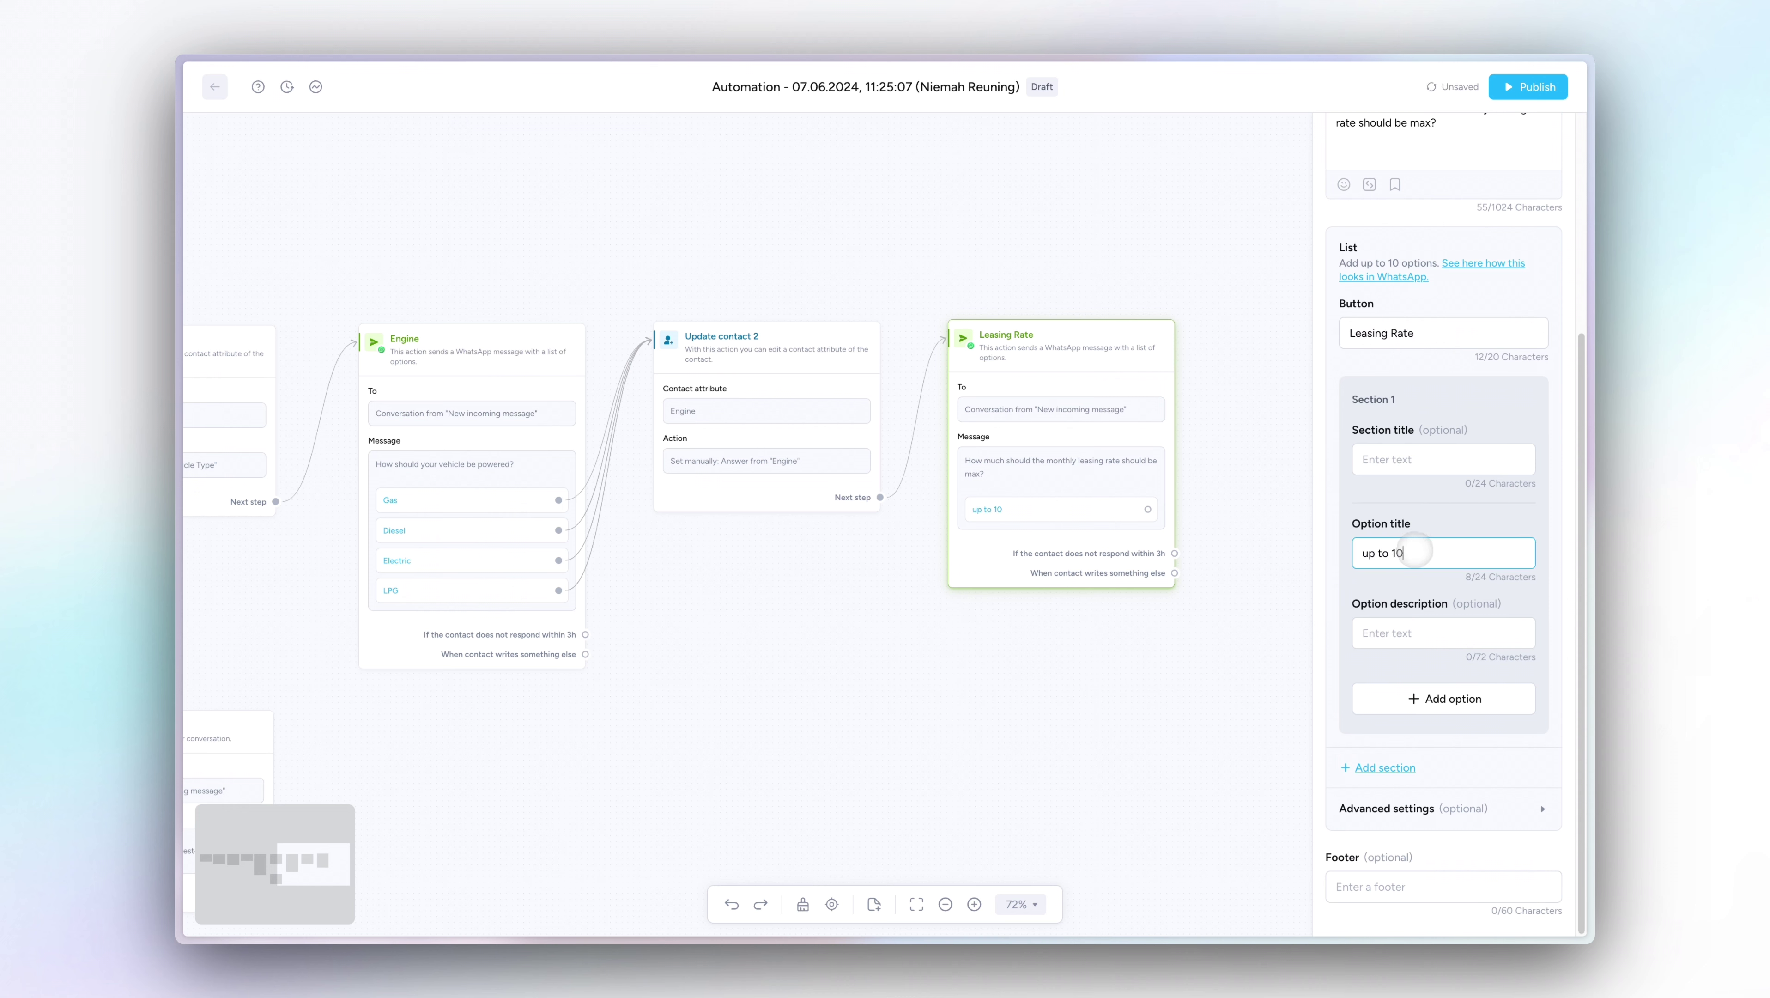
left_click(1450, 692)
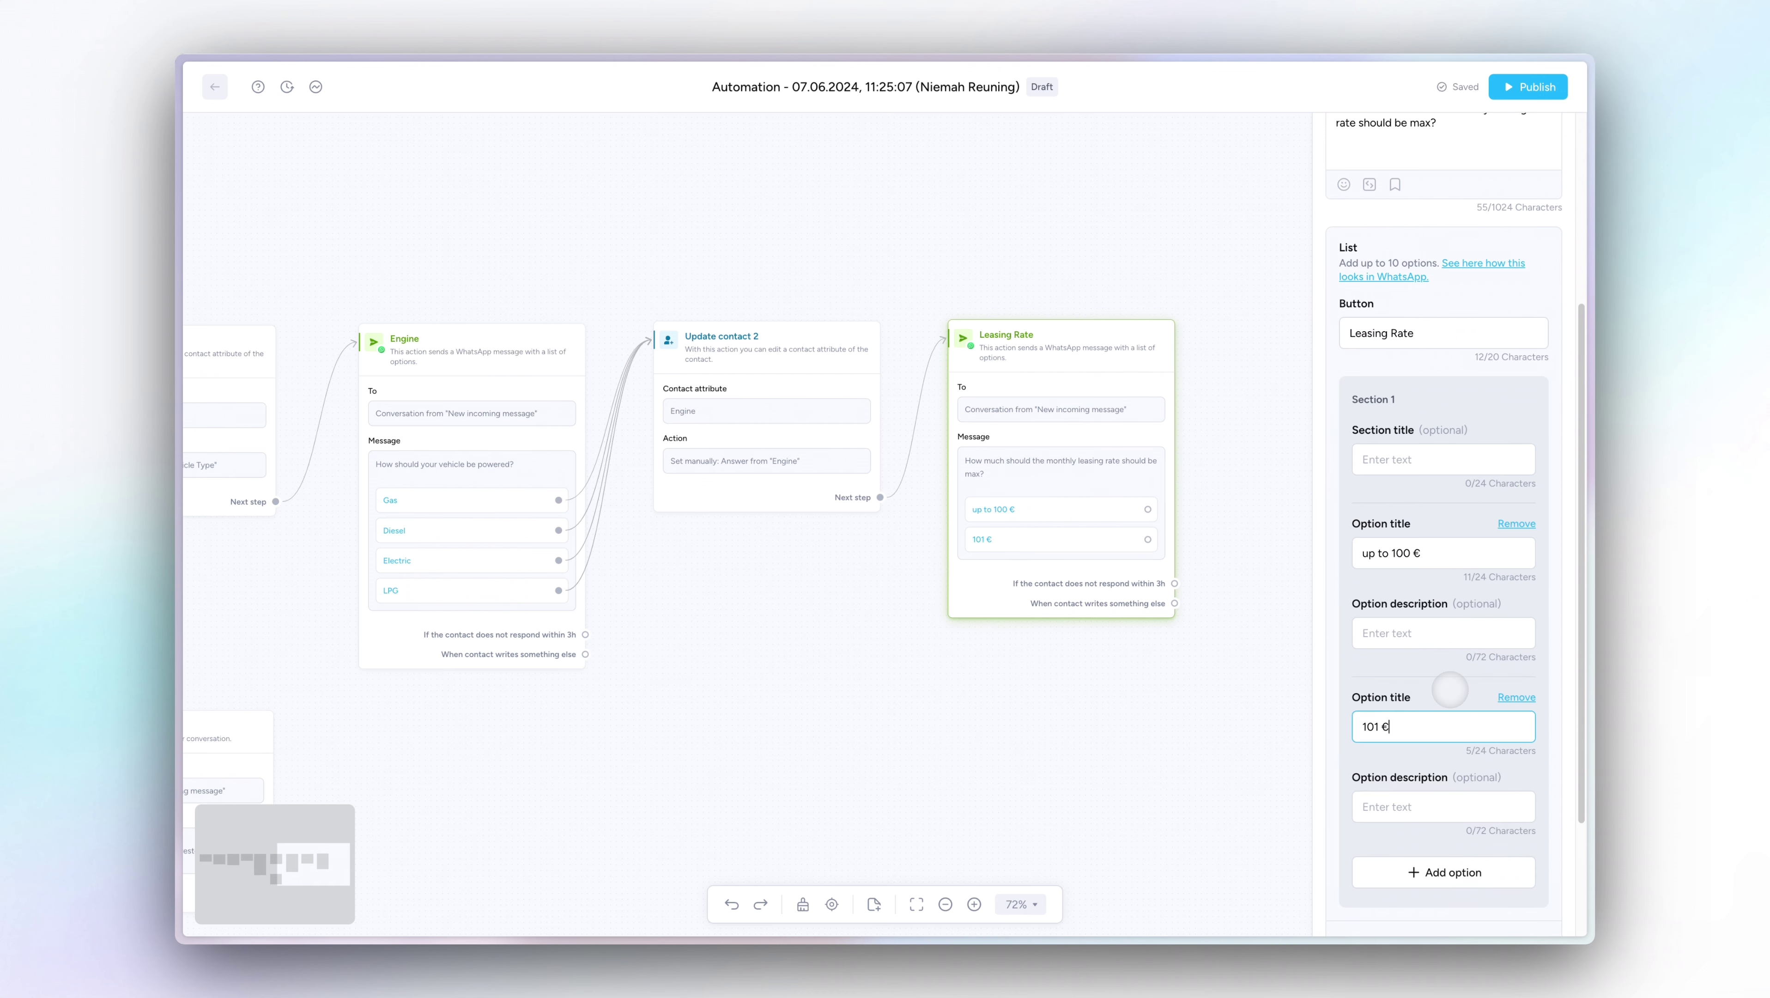
key("Return")
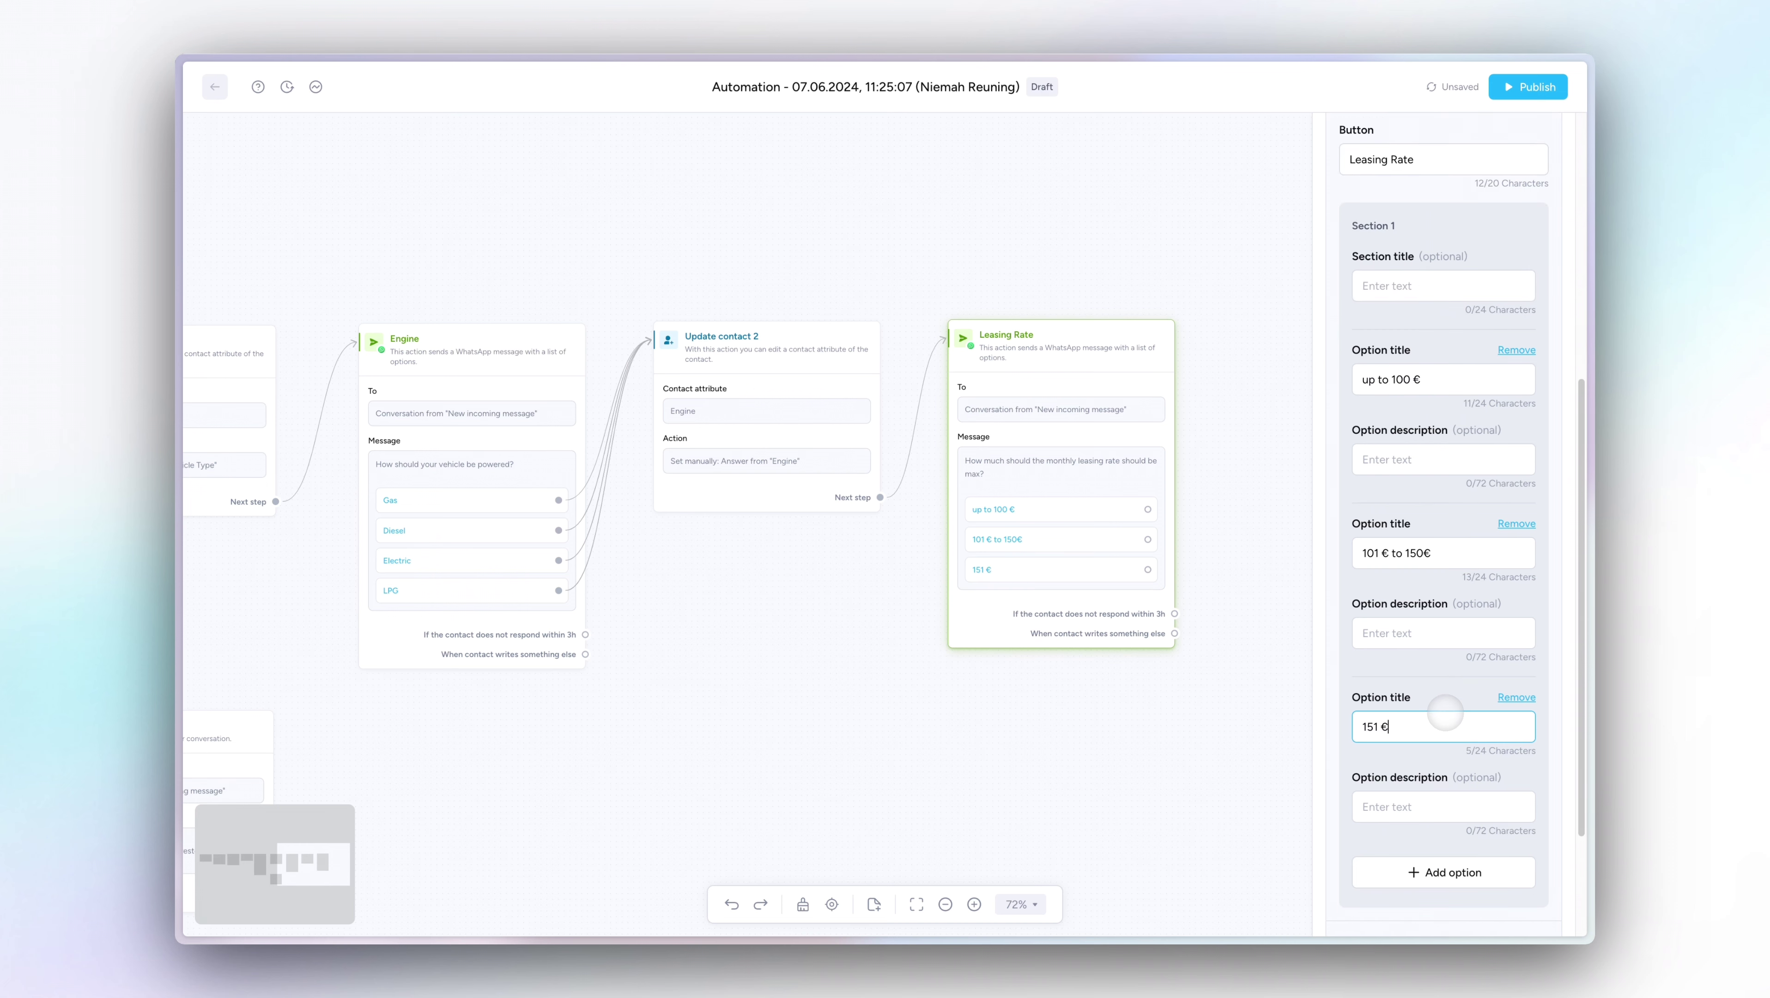
key("Return")
type("200")
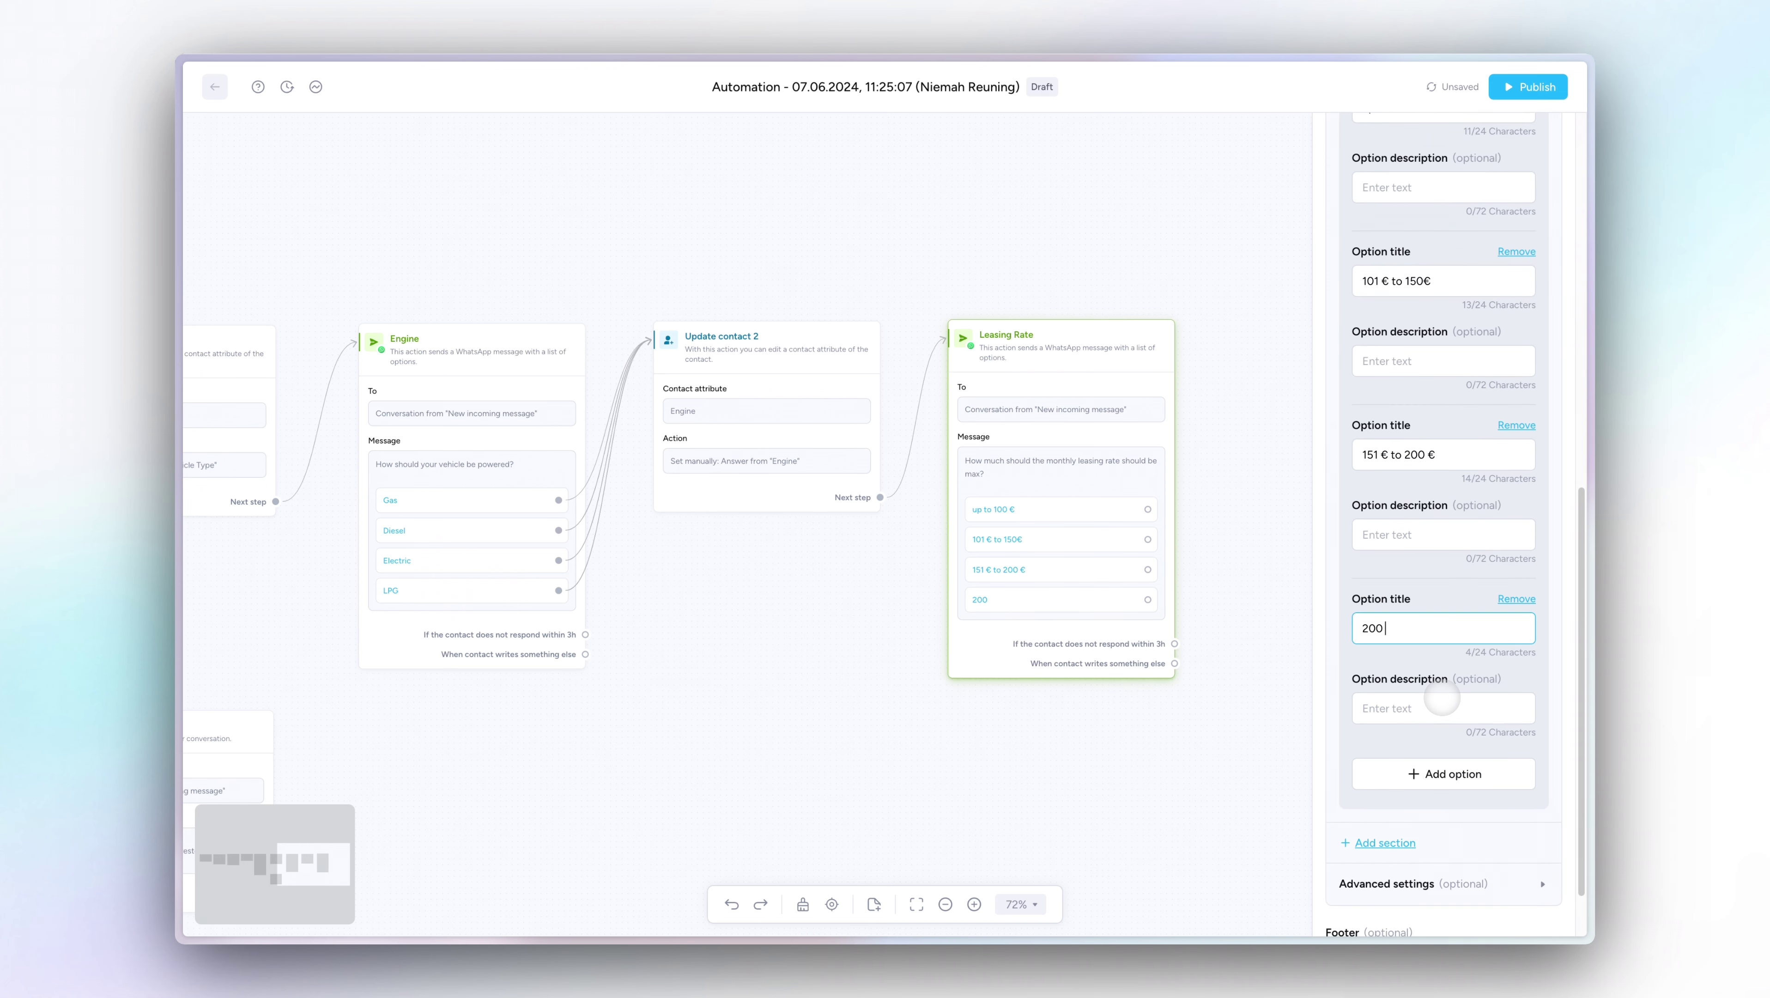
left_click(1445, 773)
type("300")
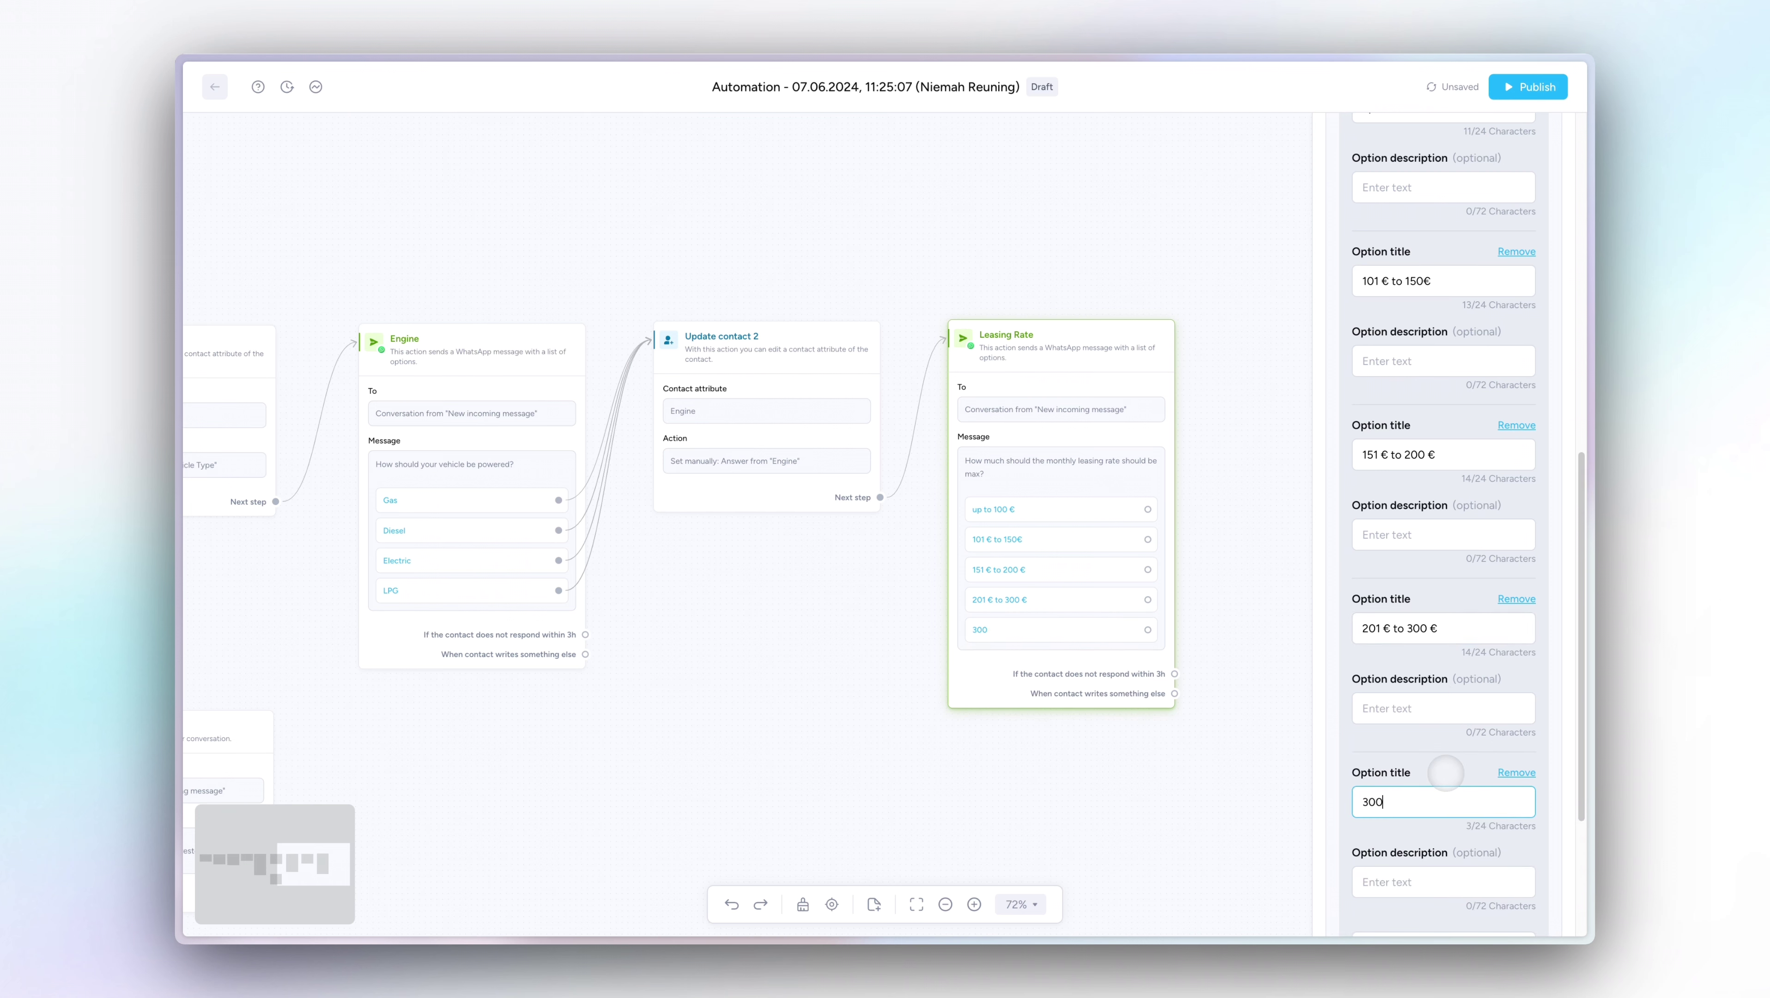
type(" € and more")
left_click(1273, 685)
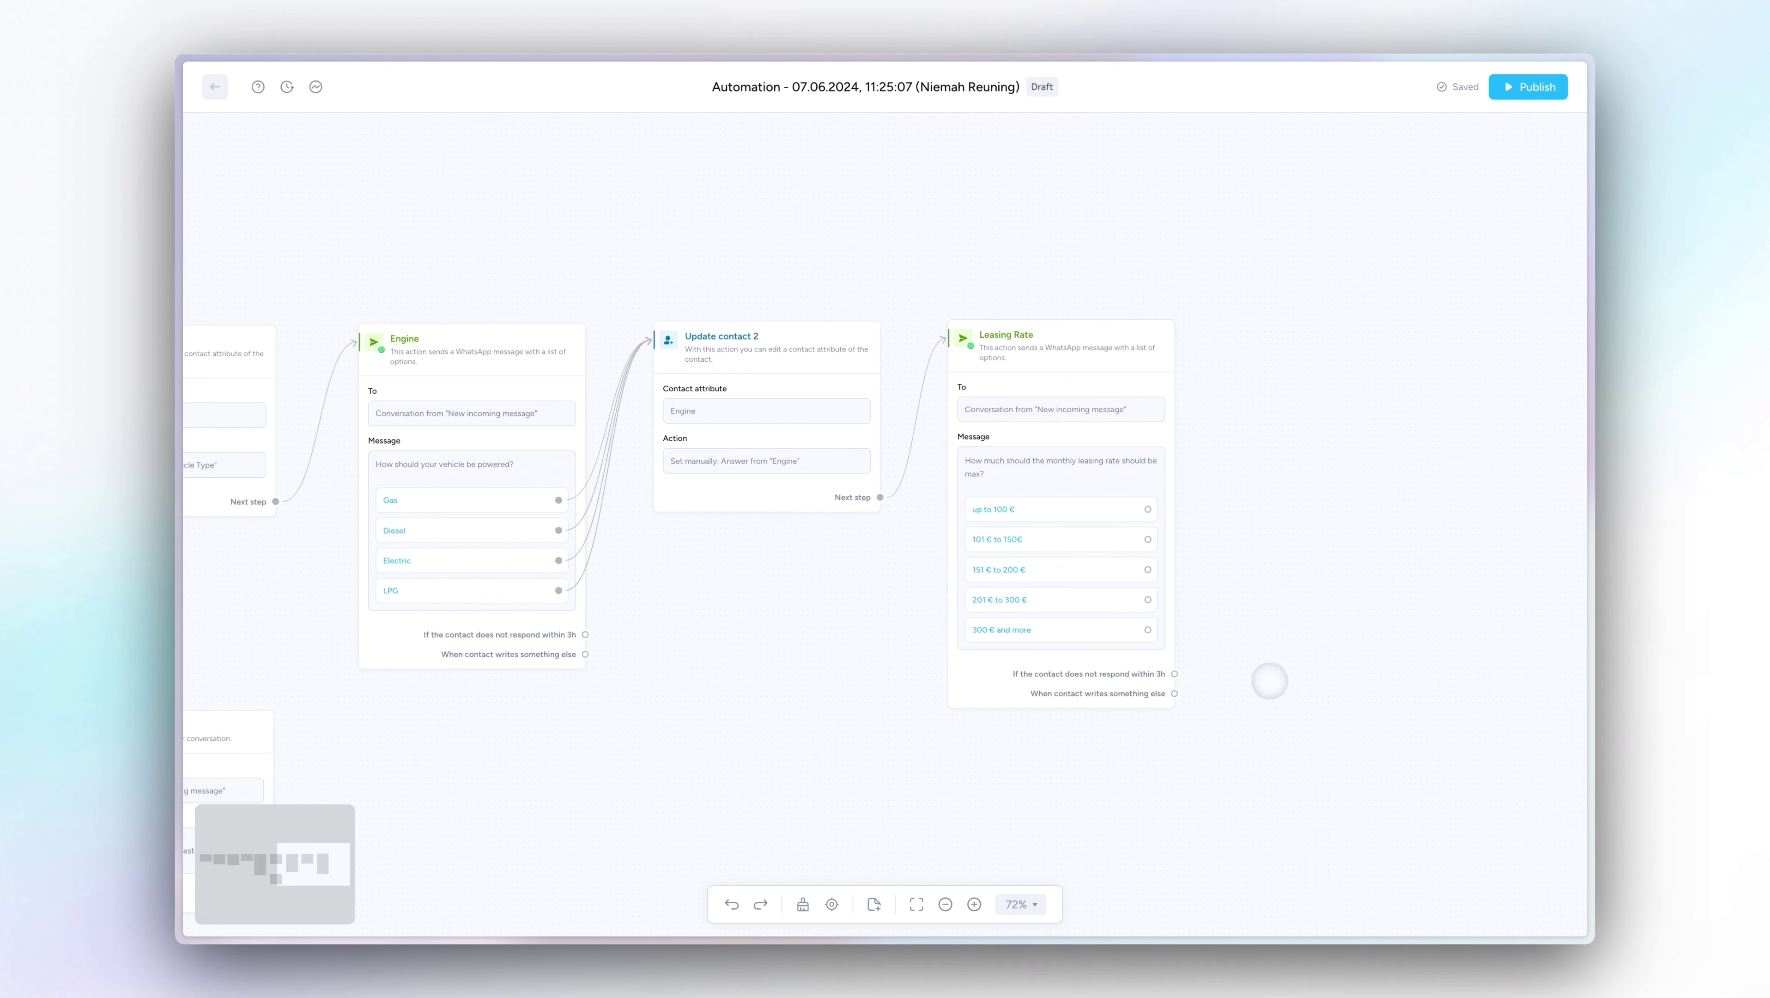
Add an Update contact action after the "up to 100 €" option of the Leasing Rate list.
scroll(1213, 589, "up", 1)
left_click_drag(1148, 546, 1206, 407)
left_click(649, 544)
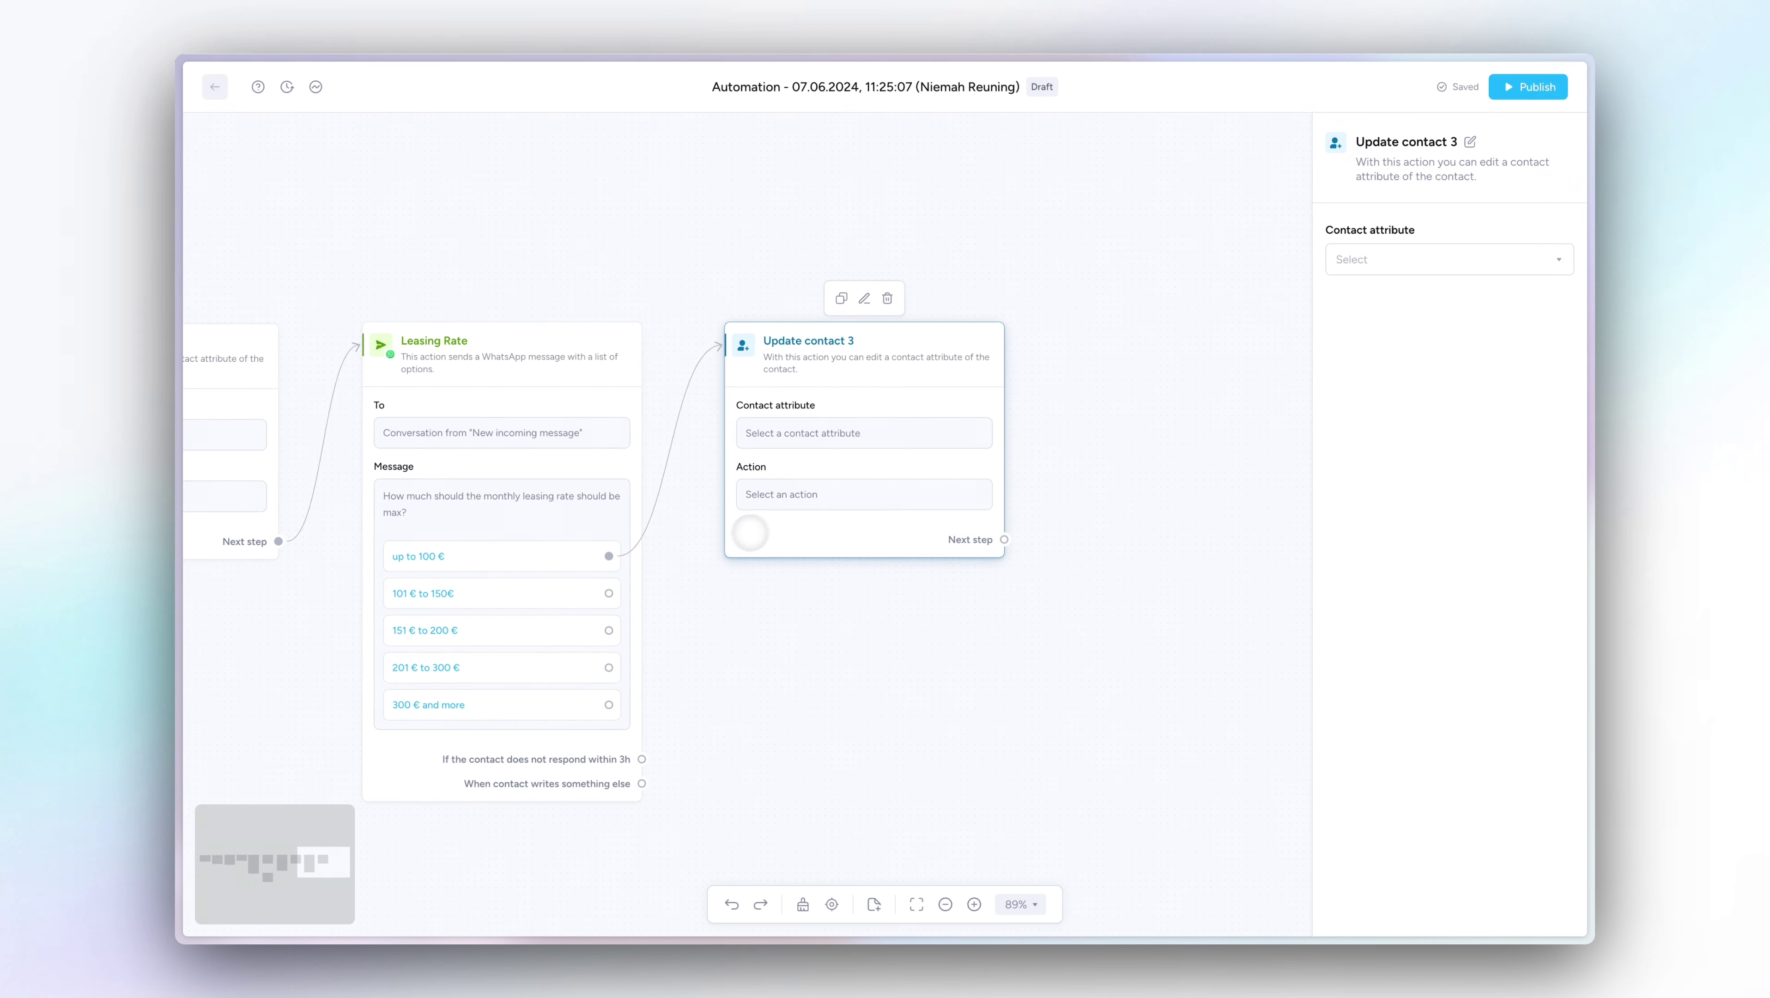
Set Update contact 3 to fill the Leasing Rate attribute manually with the variable Answer from "Leasing Rate".
left_click(1425, 259)
left_click(1402, 441)
left_click(1556, 390)
left_click(818, 482)
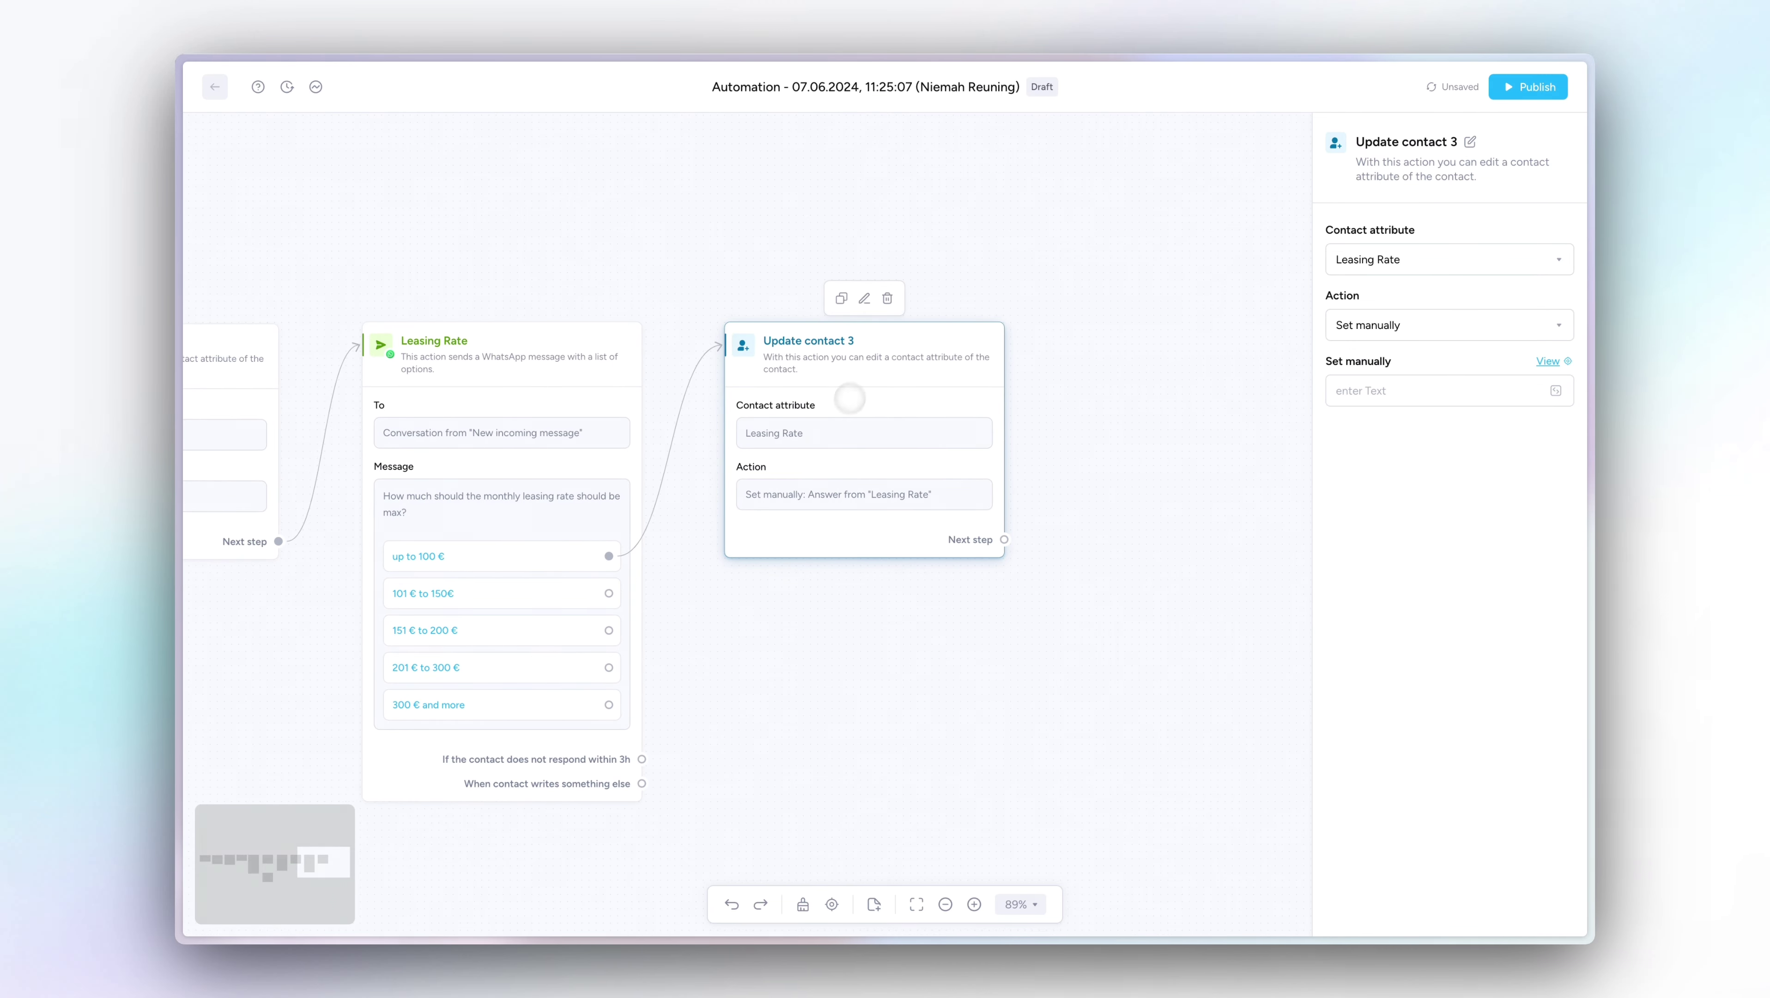
Move the Send message 2 block further along the flow, below the Engine and Update contact 2 blocks.
scroll(1130, 336, "up", 4)
scroll(1149, 334, "down", 10)
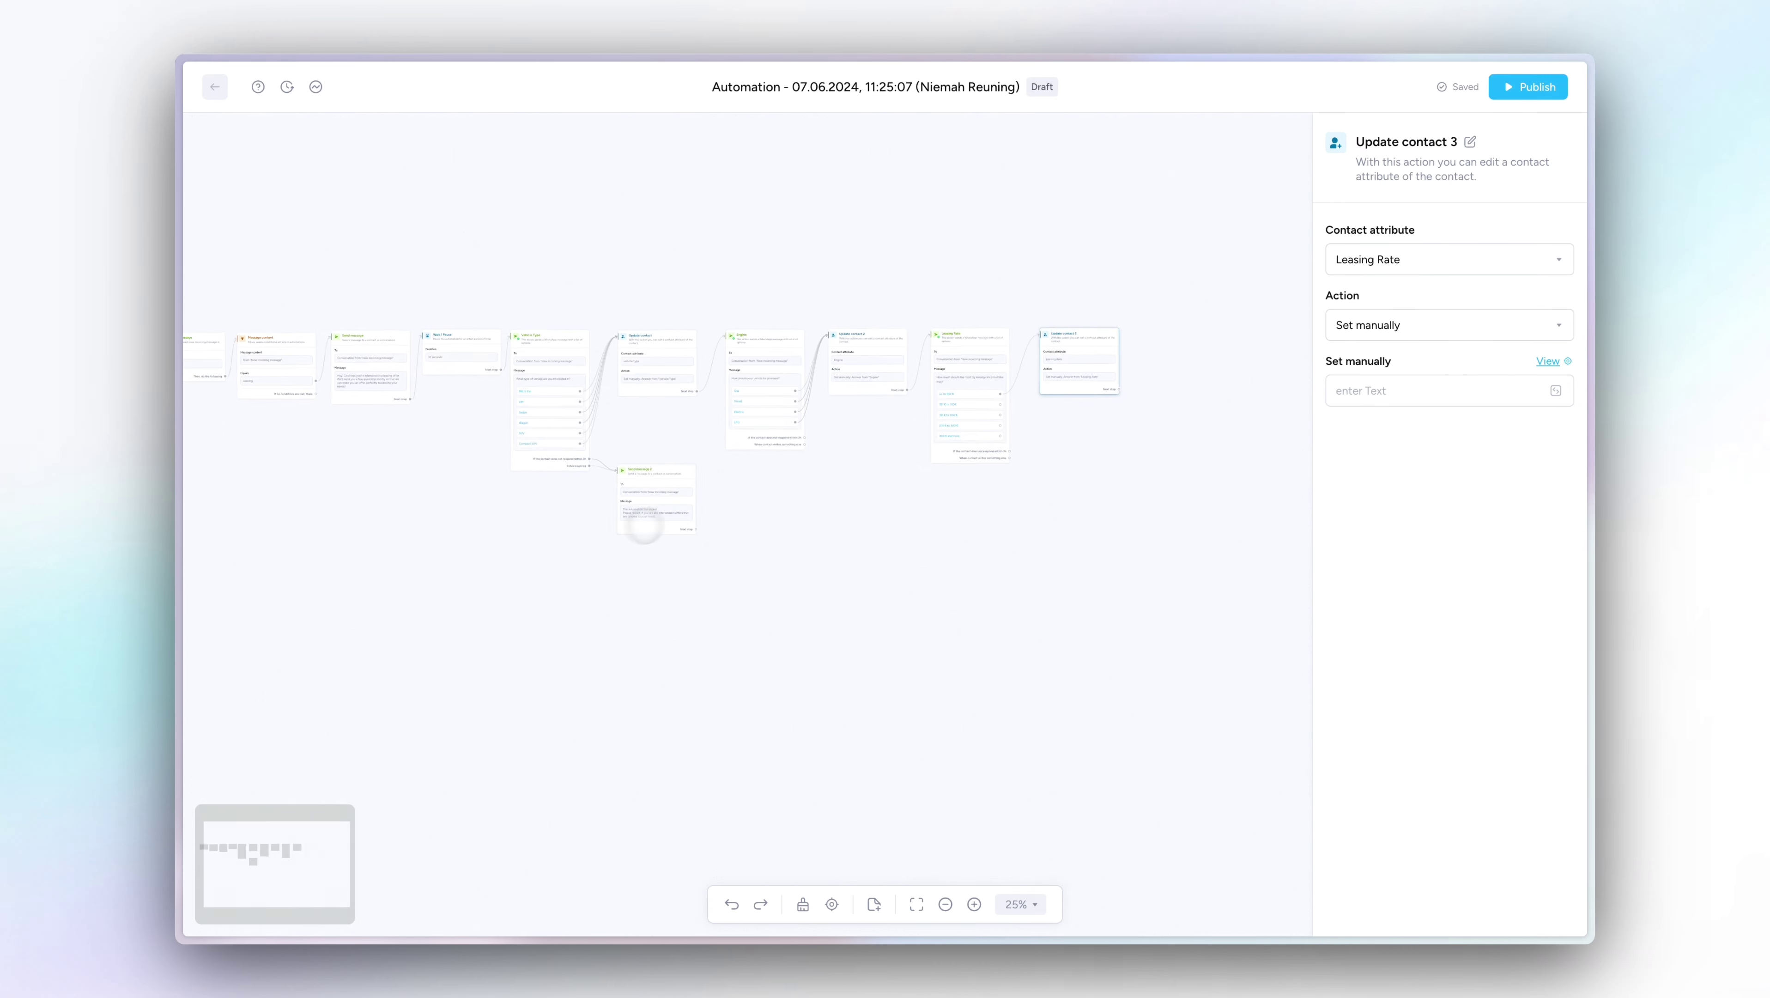
scroll(592, 525, "up", 8)
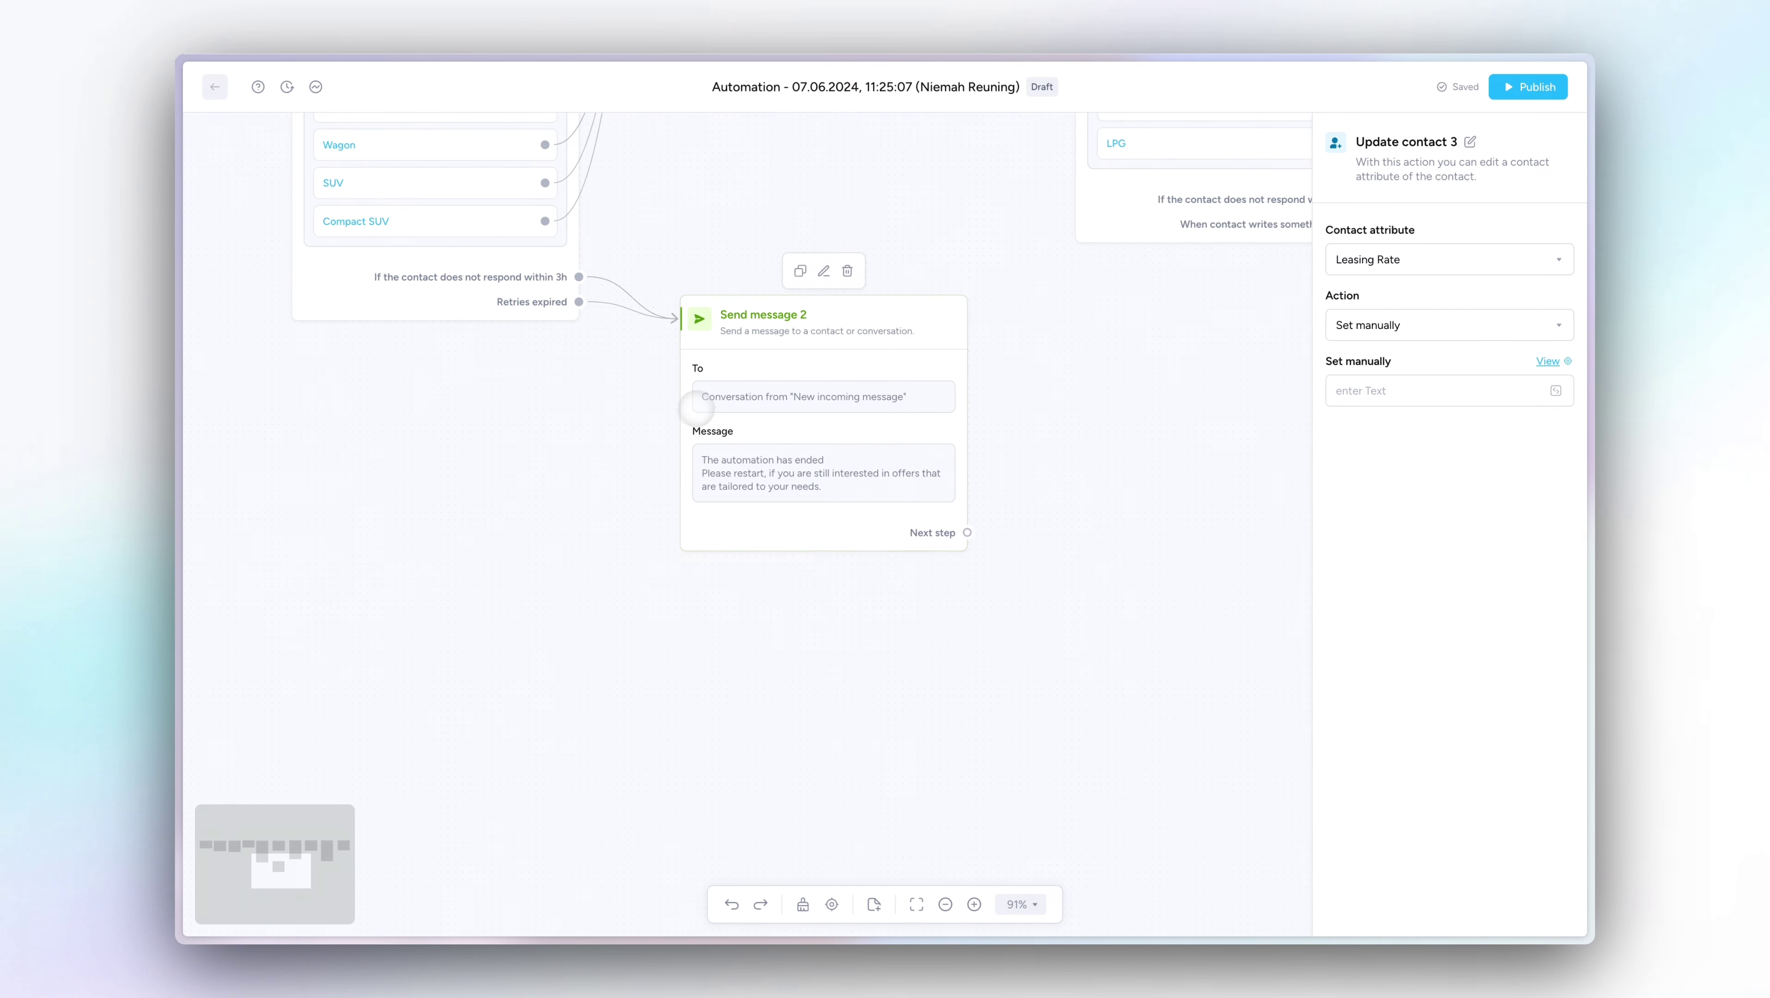
left_click_drag(675, 405, 1164, 487)
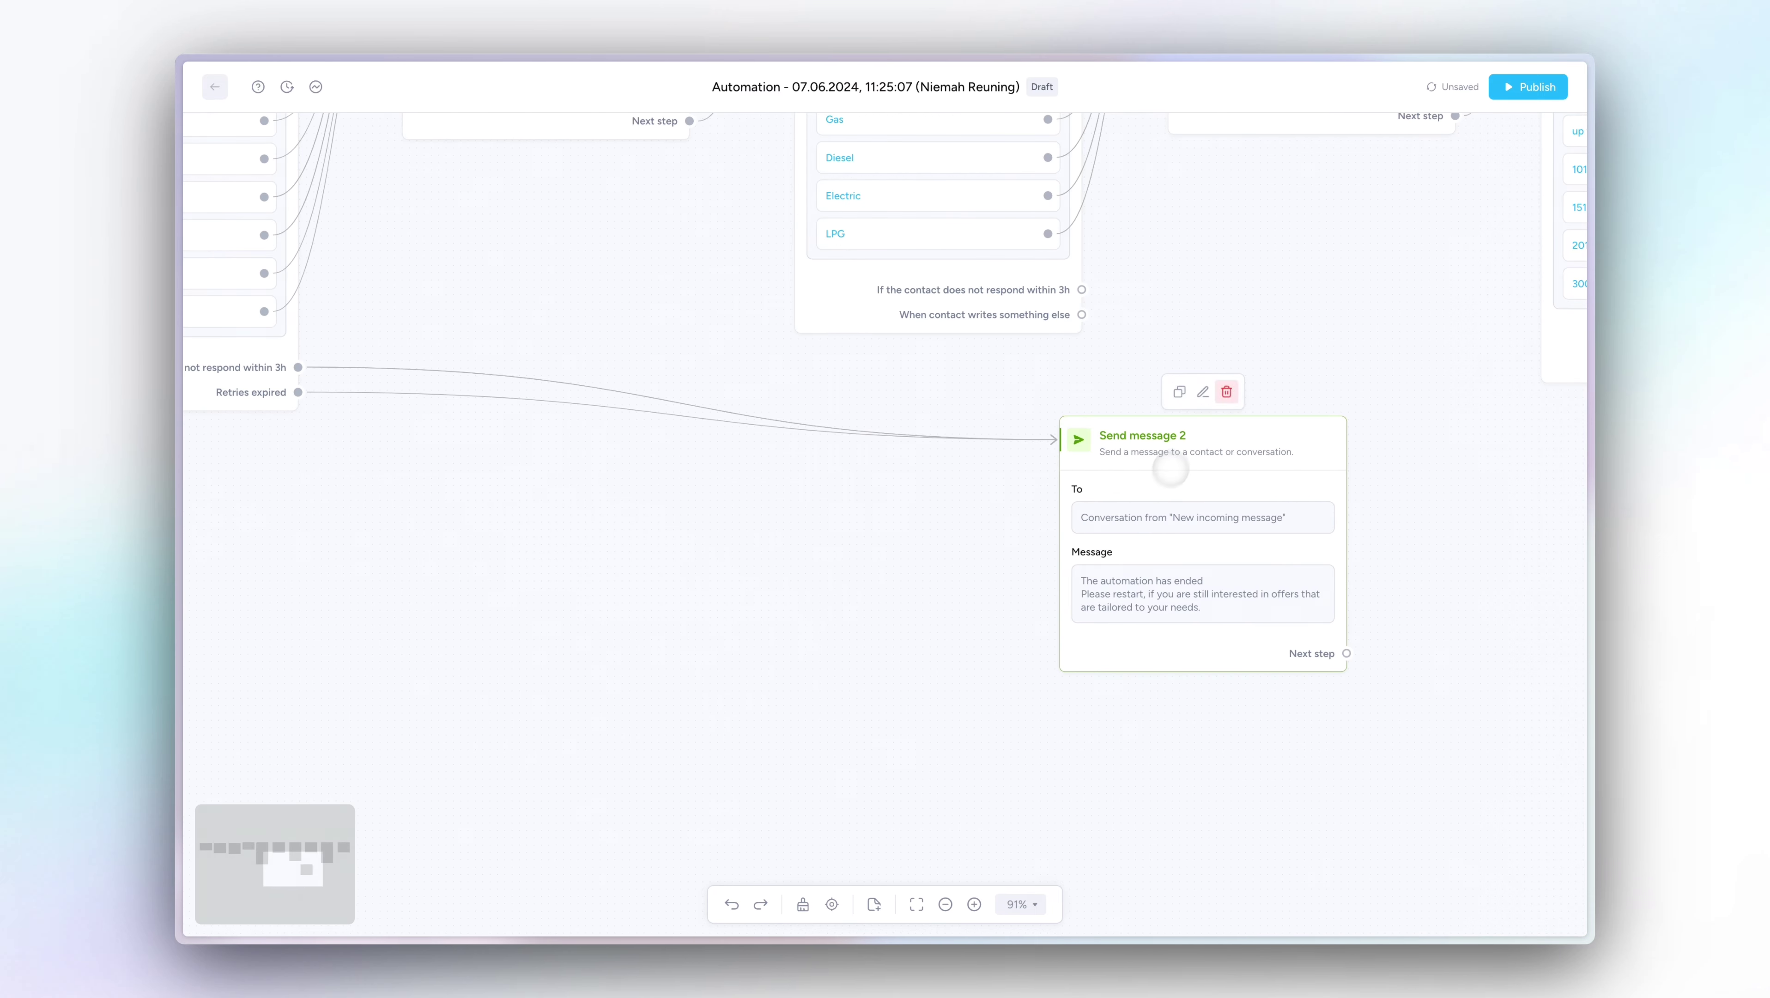
Connect the no-response and writes-something-else outputs of the Engine and Leasing Rate lists to the Send message 2 block.
double_click(1169, 467)
left_click(1079, 370)
left_click_drag(1268, 364, 1042, 364)
scroll(1042, 362, "down", 5)
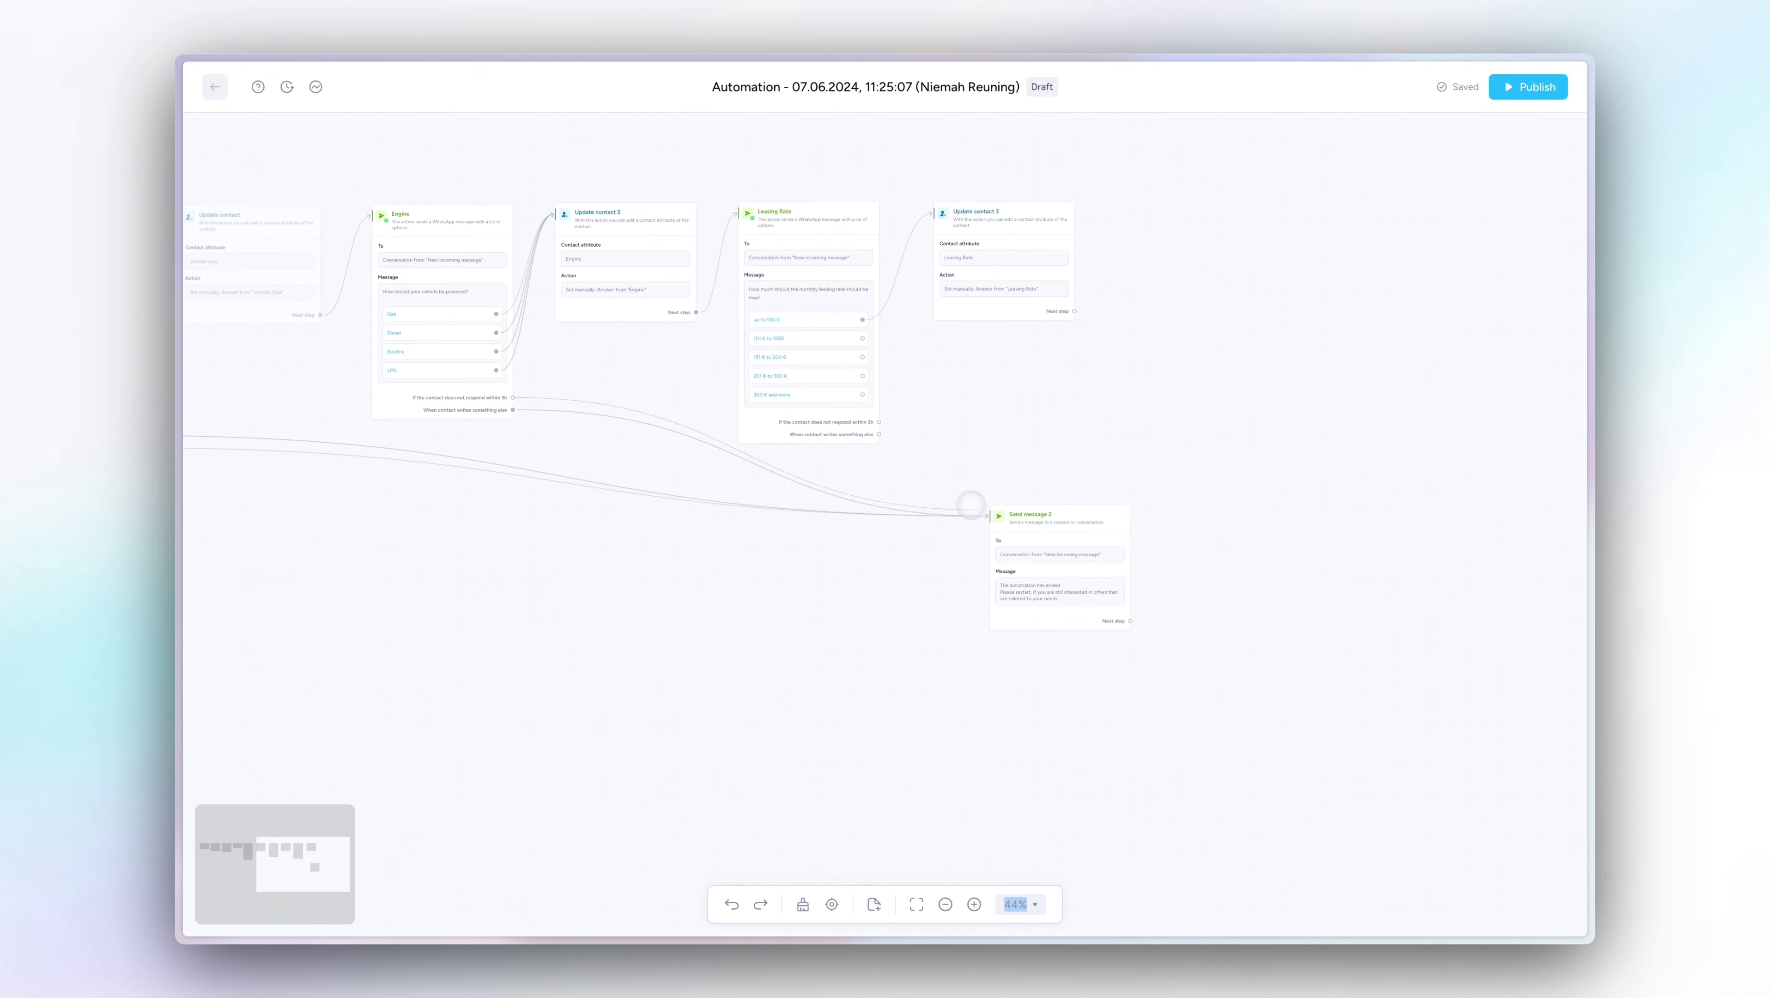
left_click_drag(879, 434, 987, 517)
left_click_drag(880, 422, 985, 515)
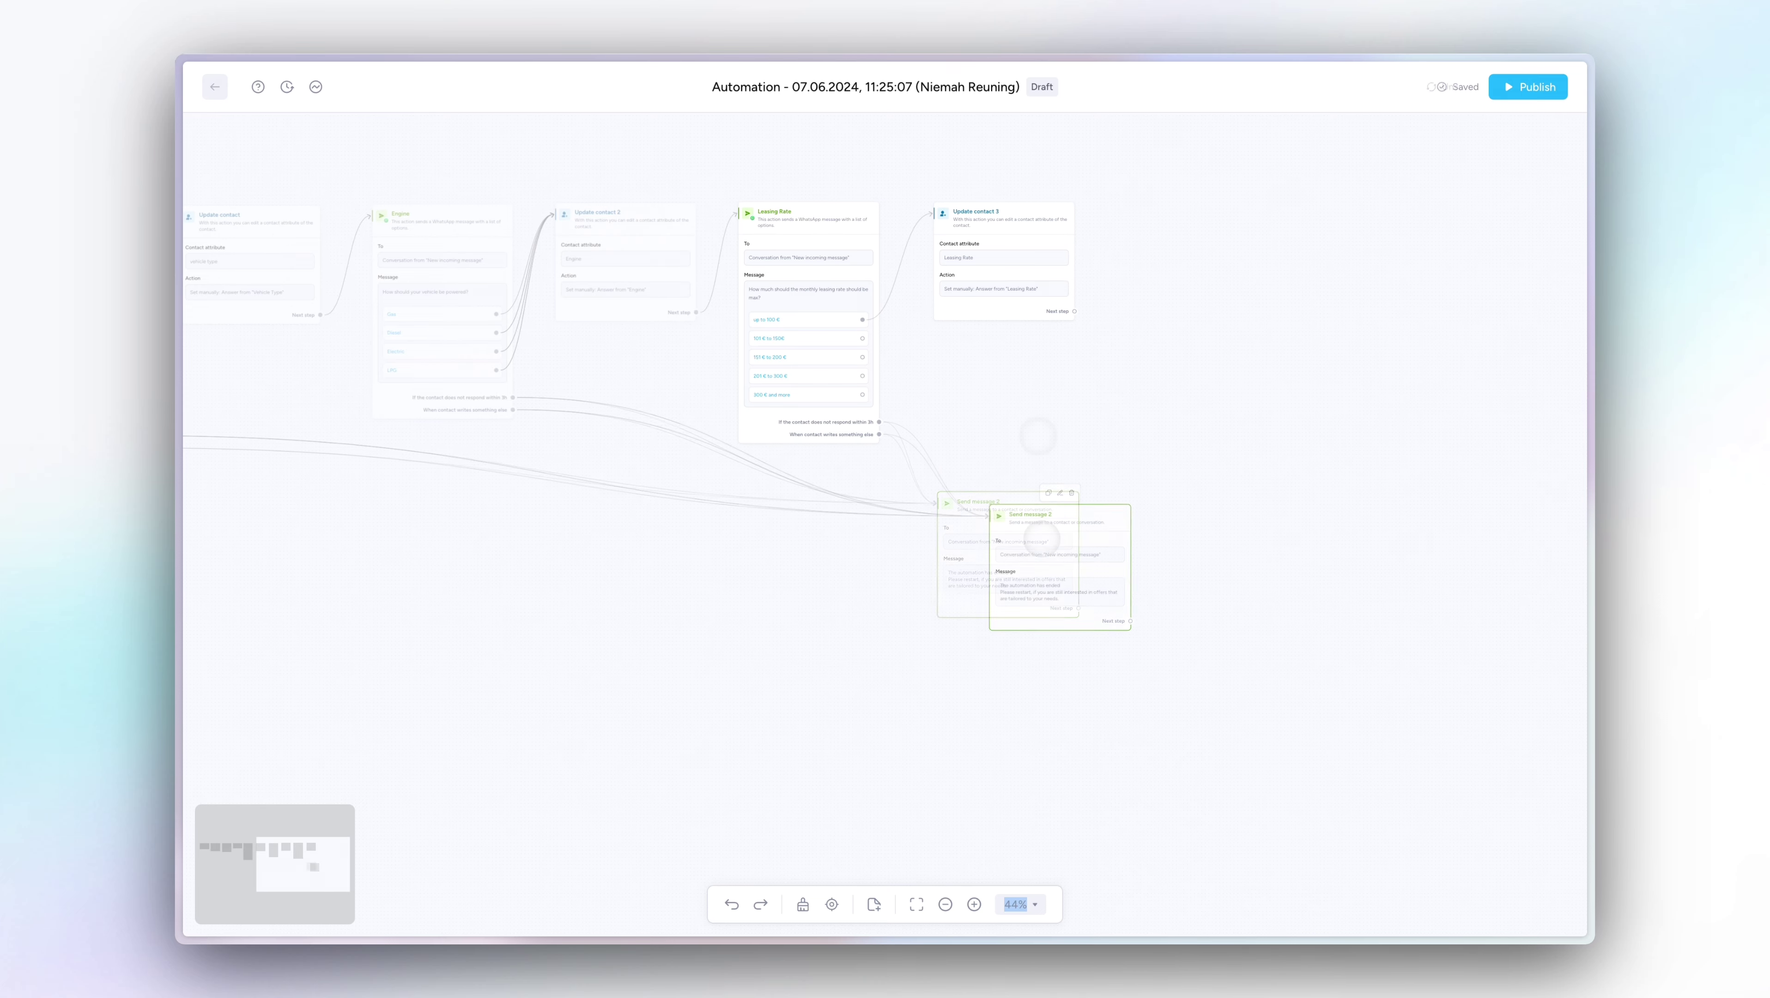
Add a Send message action after the next step of Update contact 3 and line it up beside that block.
scroll(1037, 435, "down", 2)
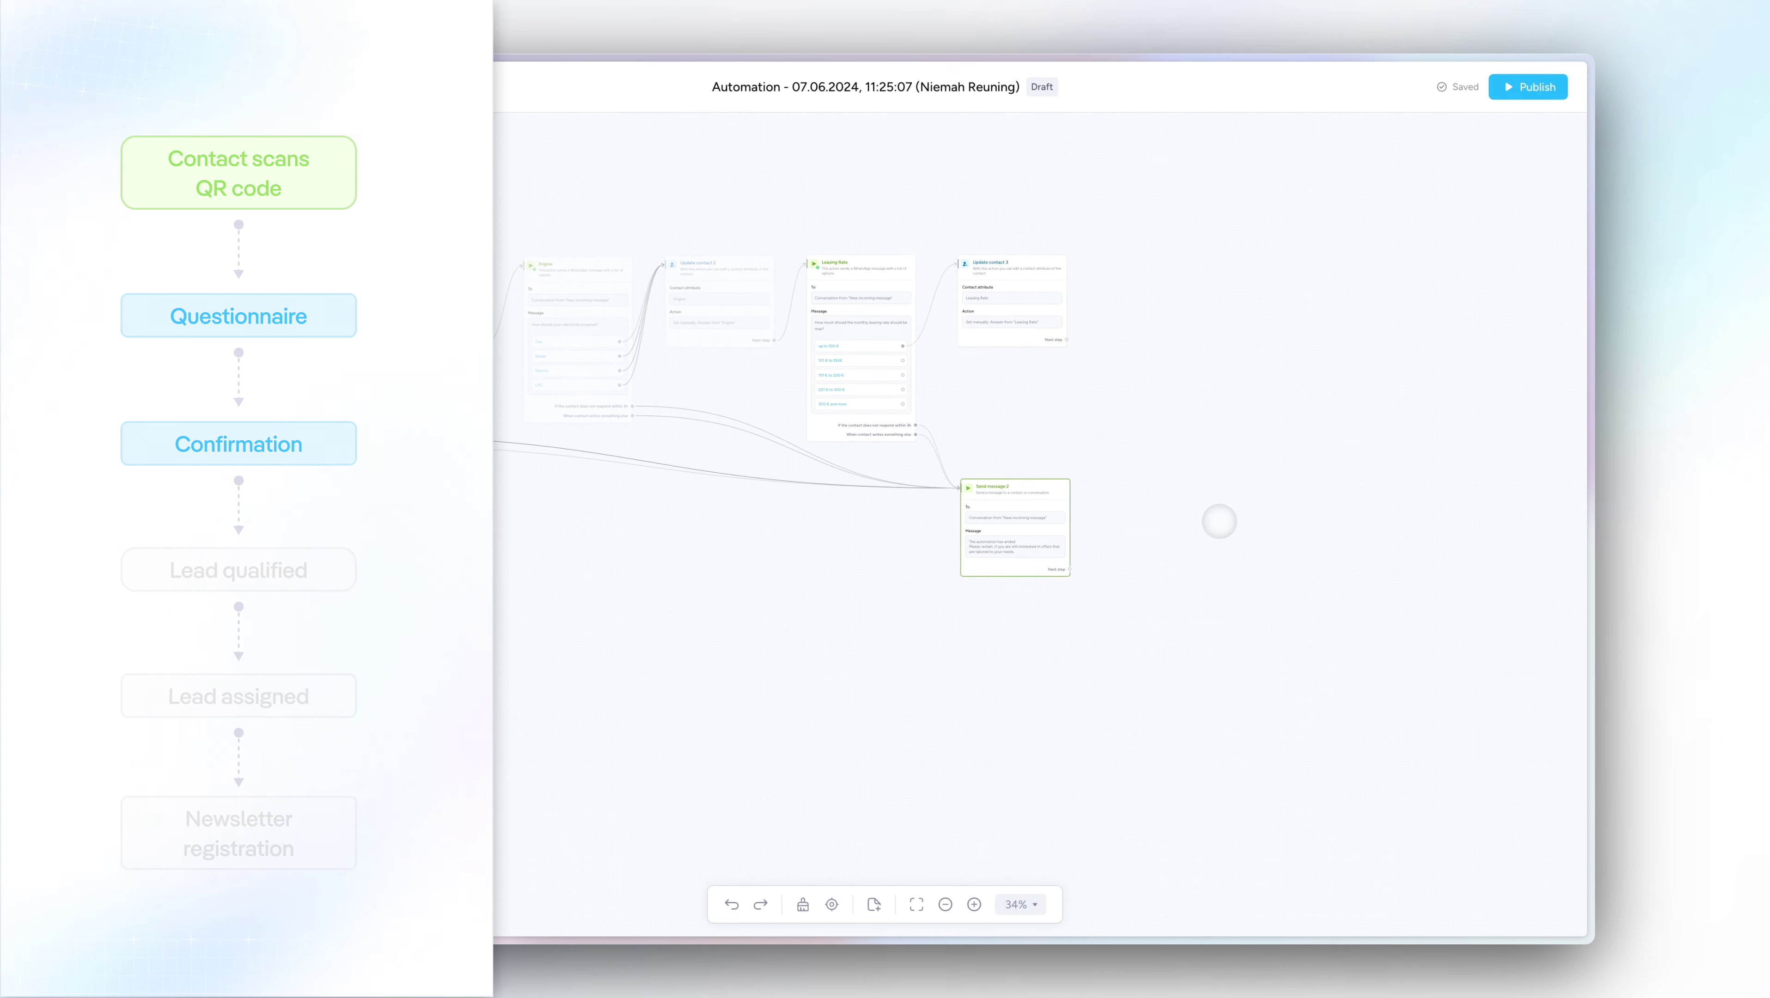
left_click_drag(886, 515, 509, 567)
scroll(940, 377, "up", 5)
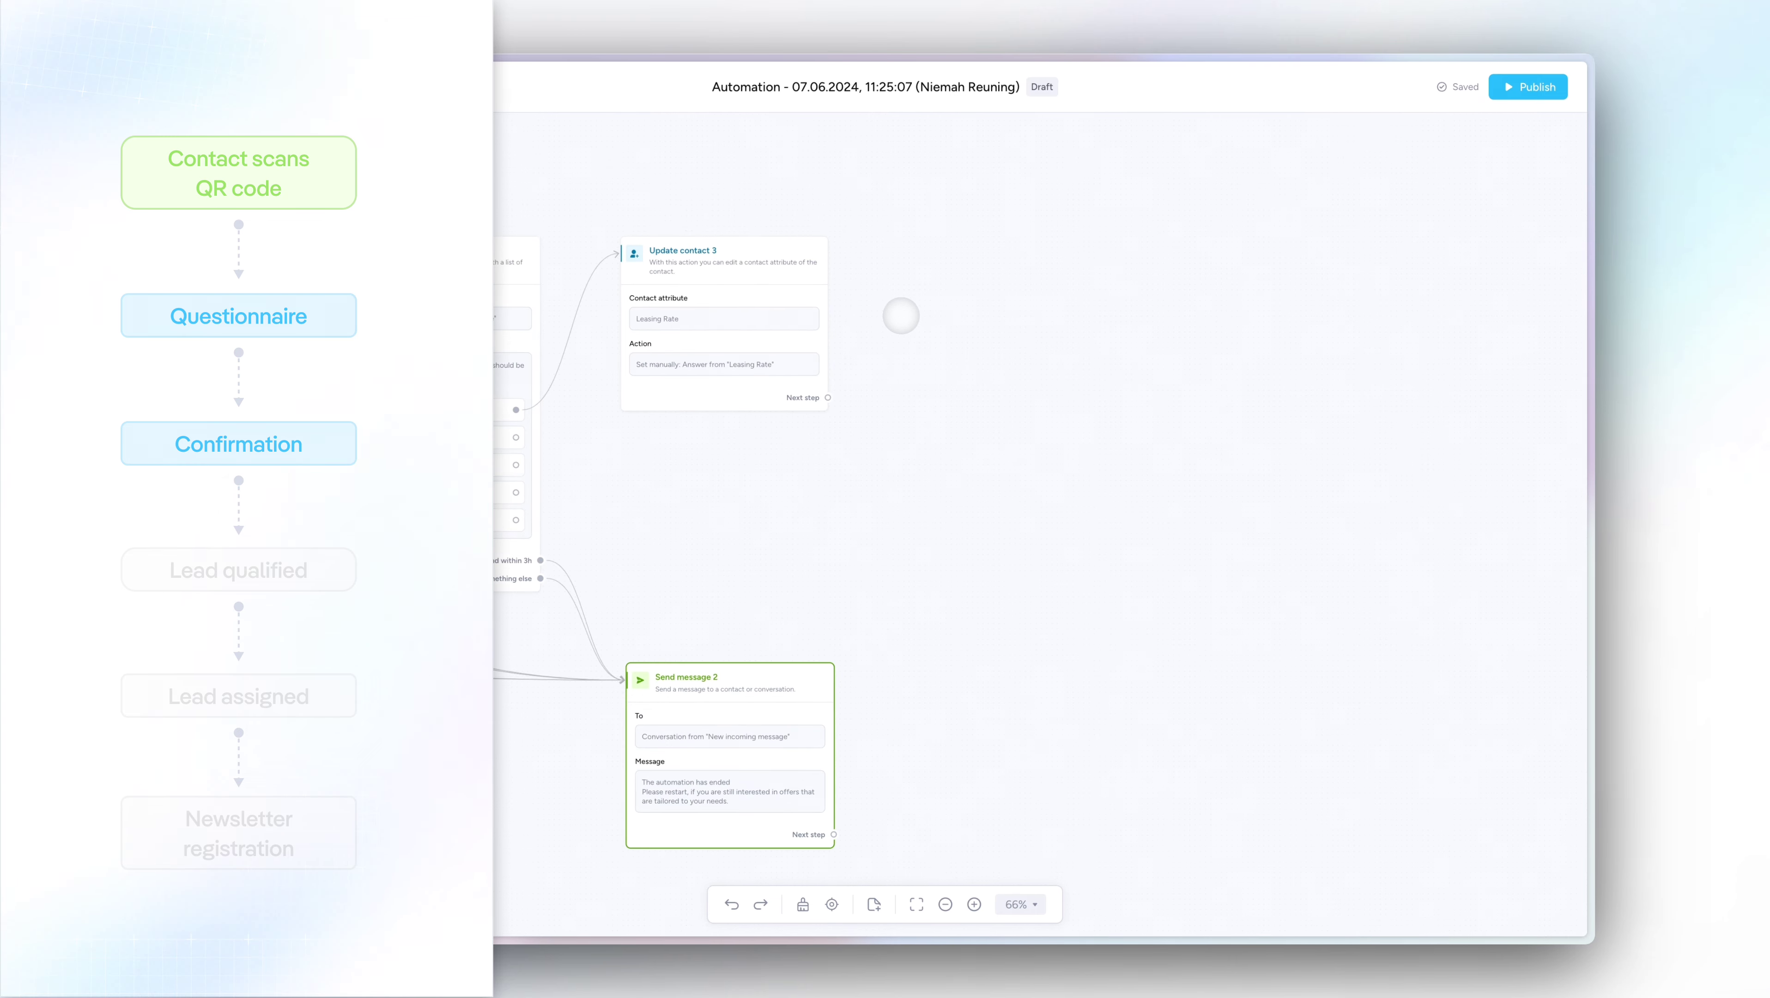
left_click_drag(951, 306, 956, 363)
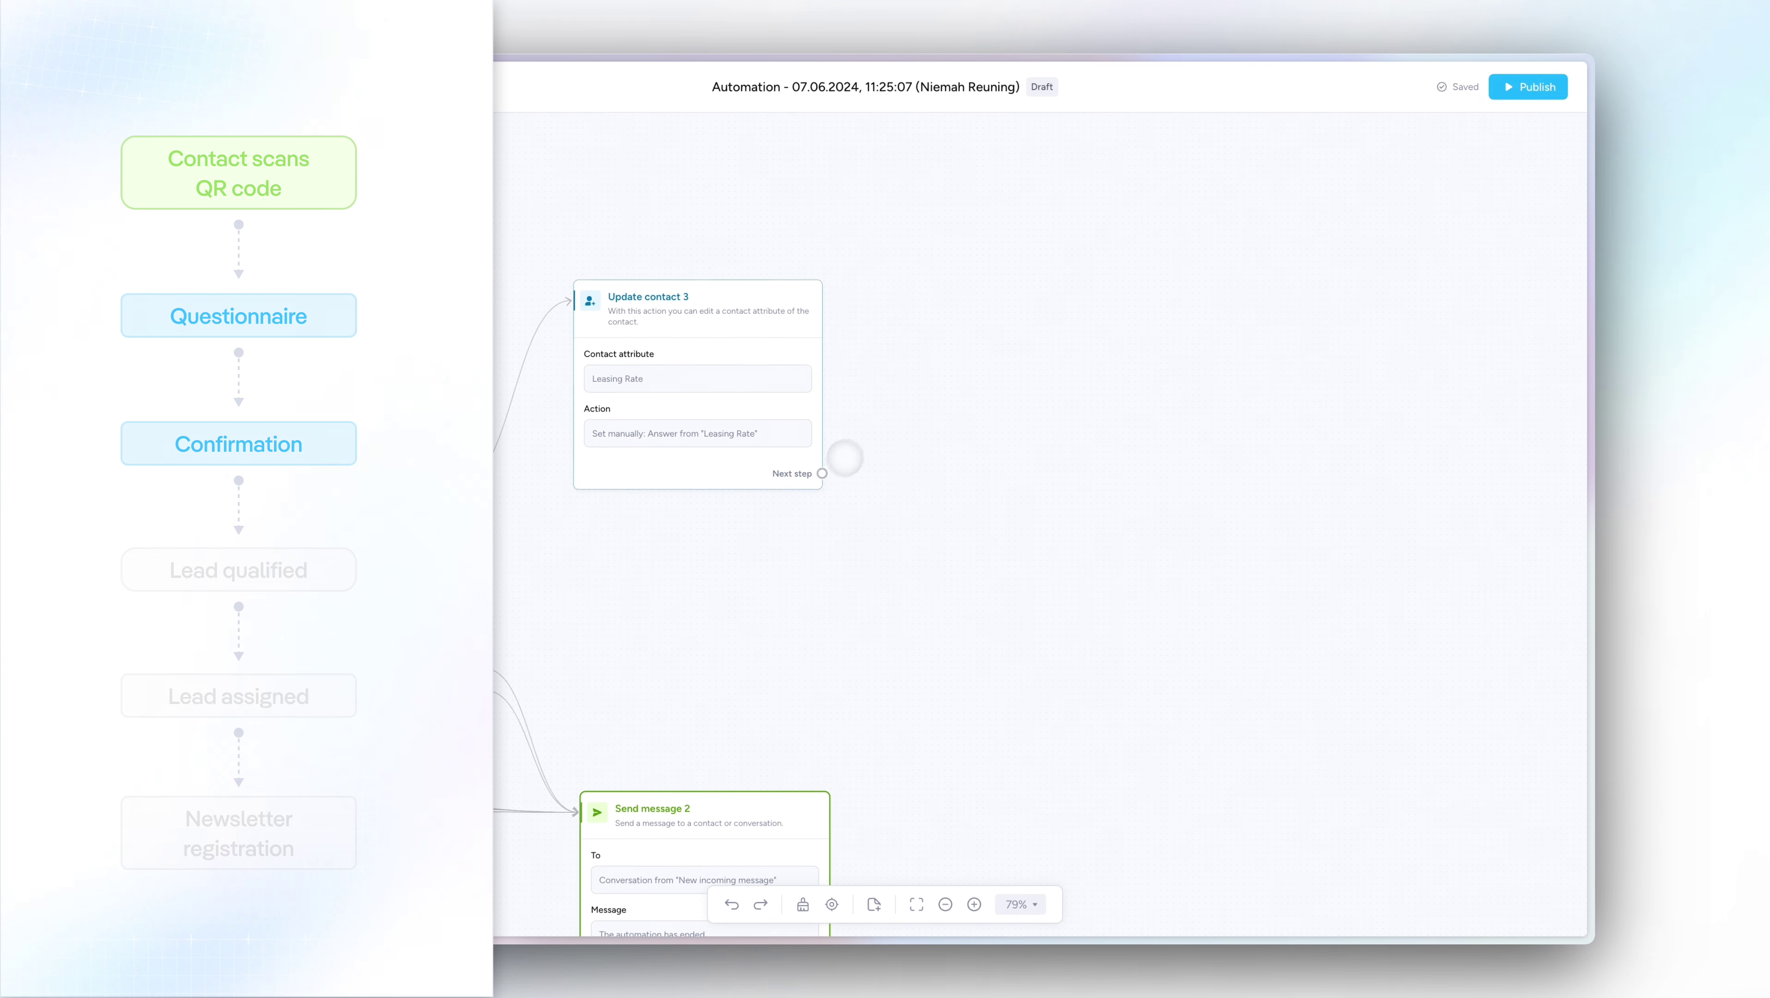
left_click(832, 468)
left_click(841, 354)
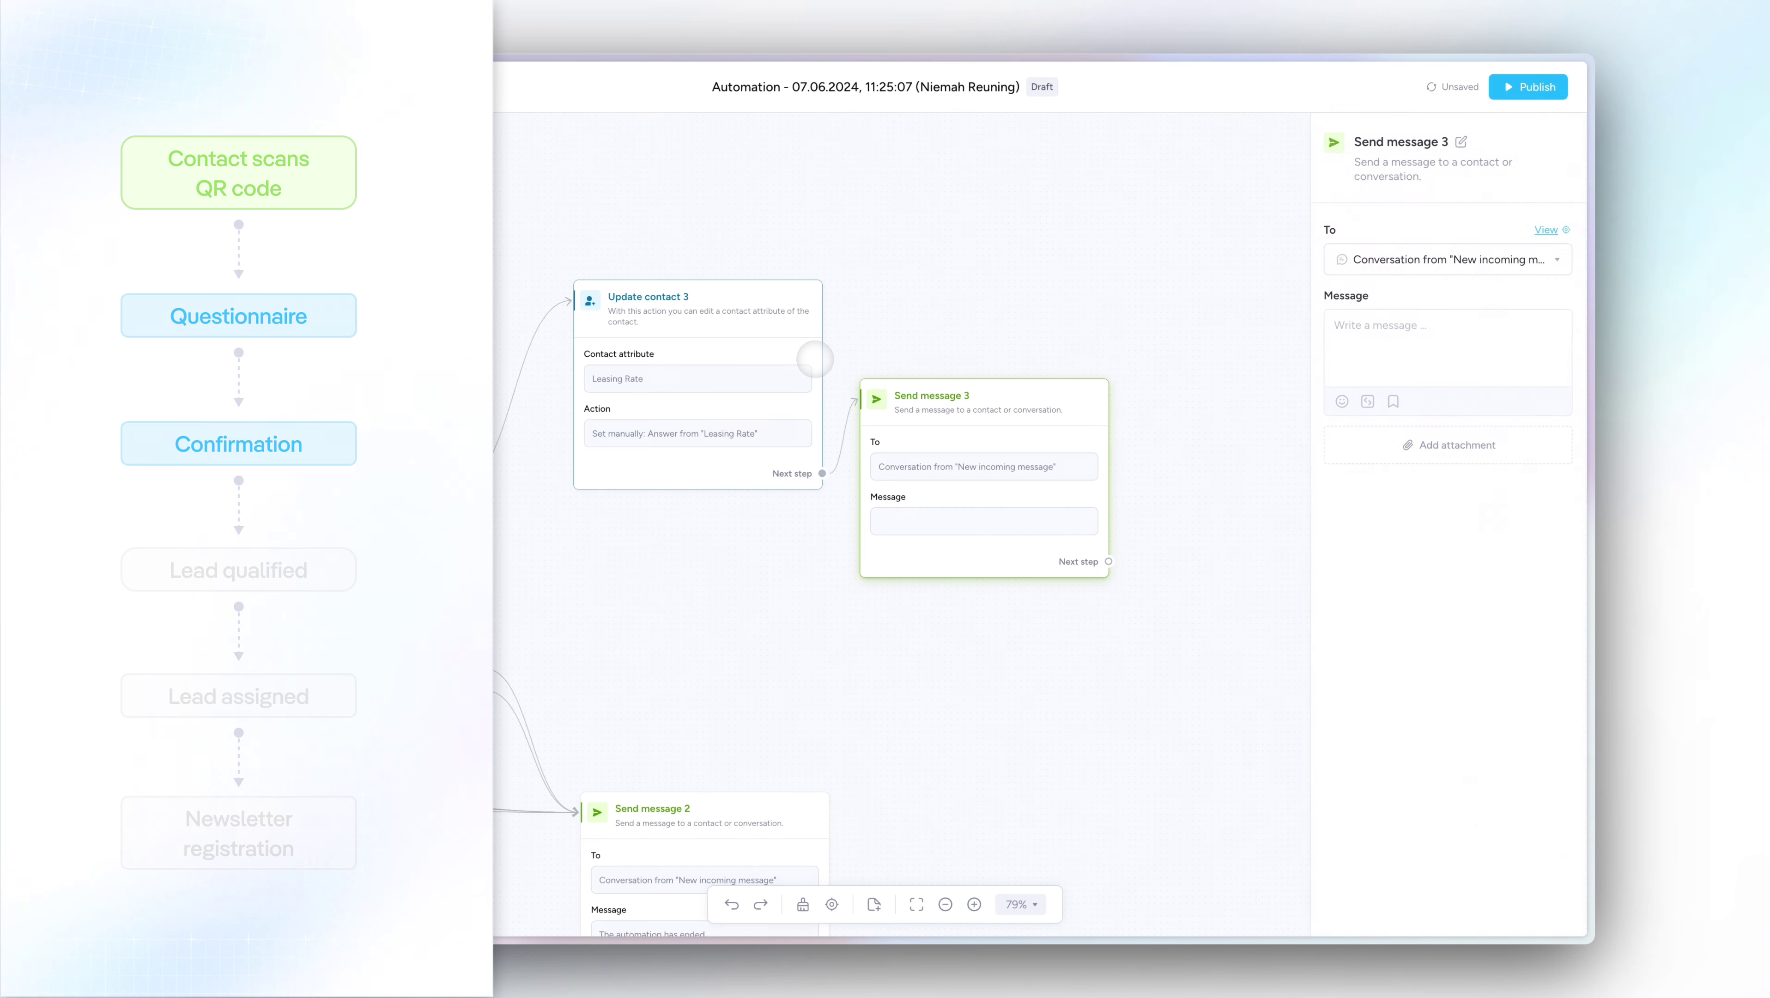
left_click_drag(1074, 360, 1061, 328)
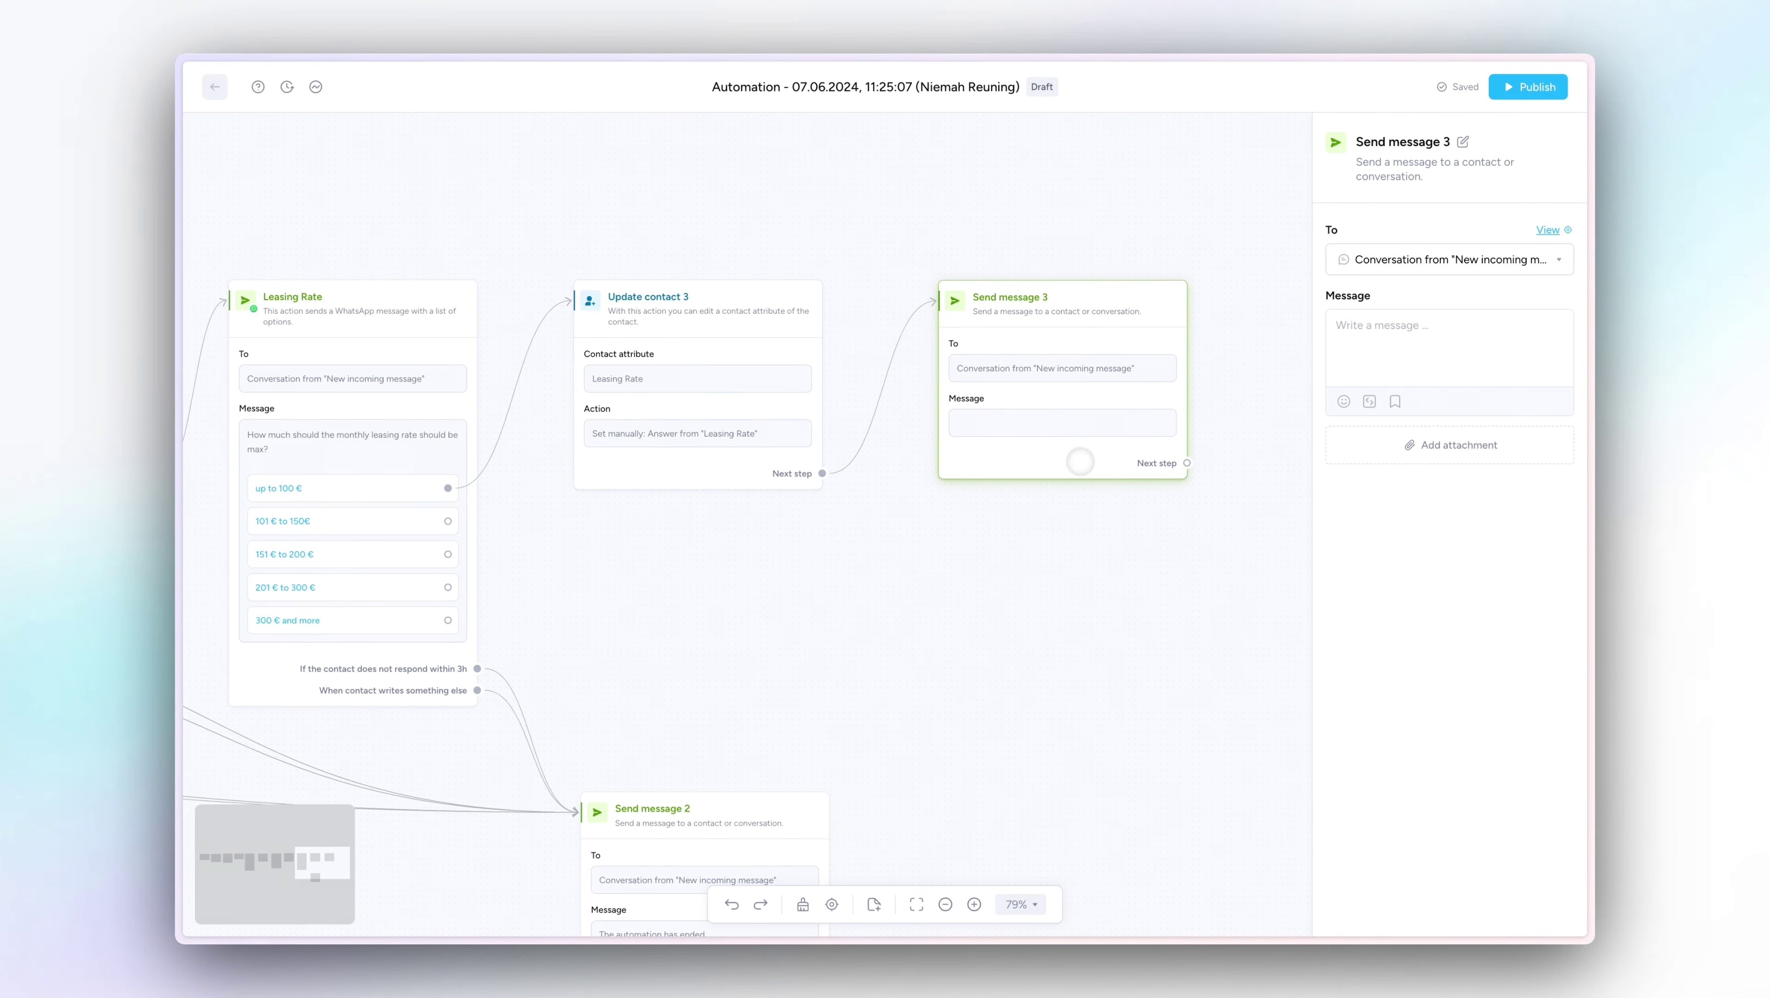
Write in Send message 3: "Thank you for your responses! We will now look for a --- with an --- motor with a maximum monthly leasing rate of ---".
left_click(1357, 364)
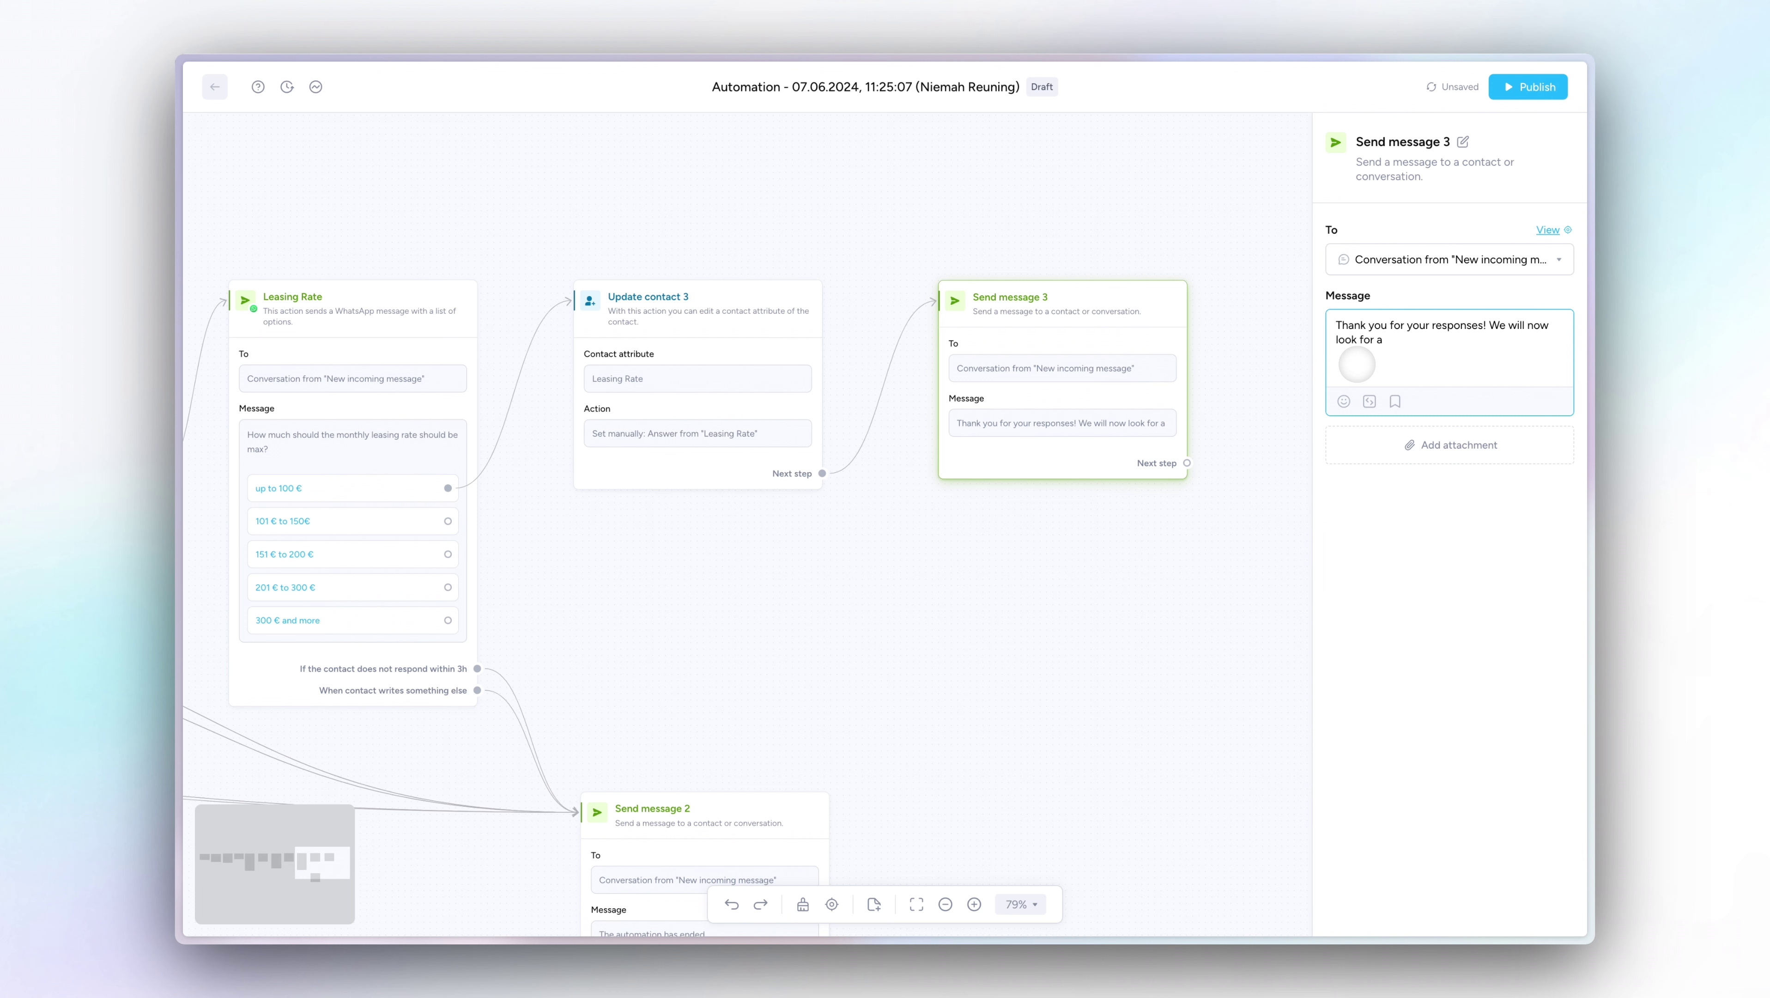
type("--- with an --- motor with a max")
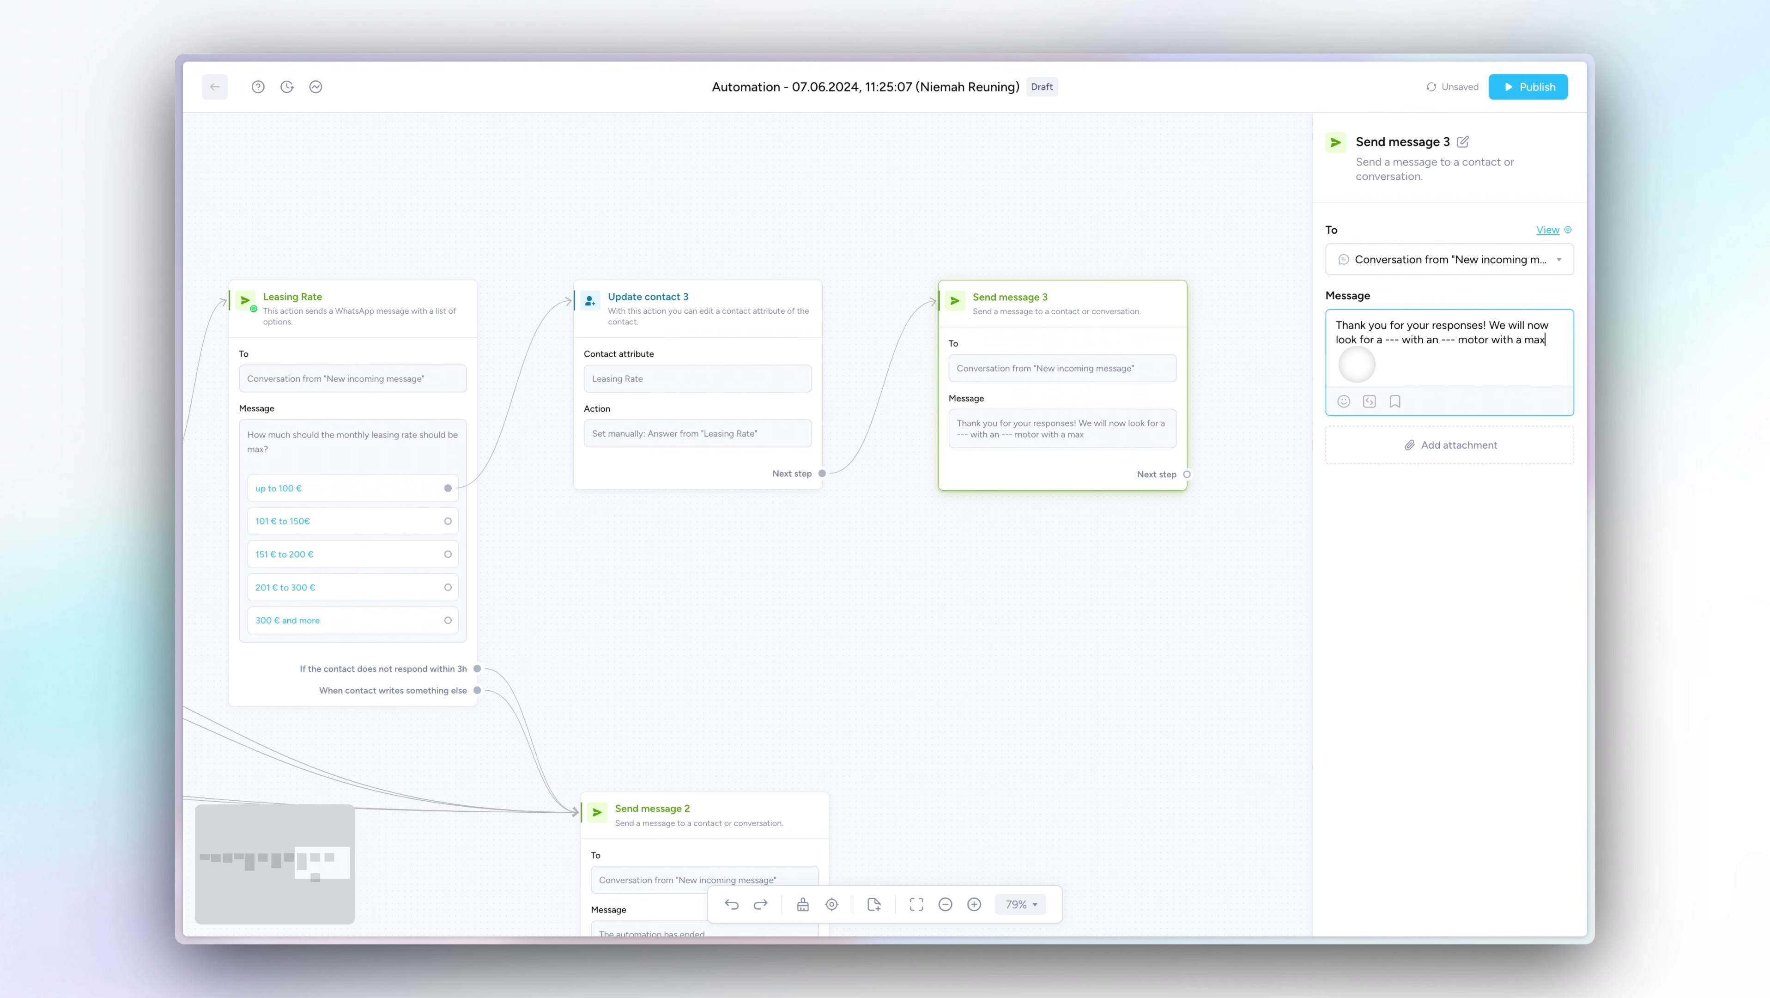
left_click(1371, 355)
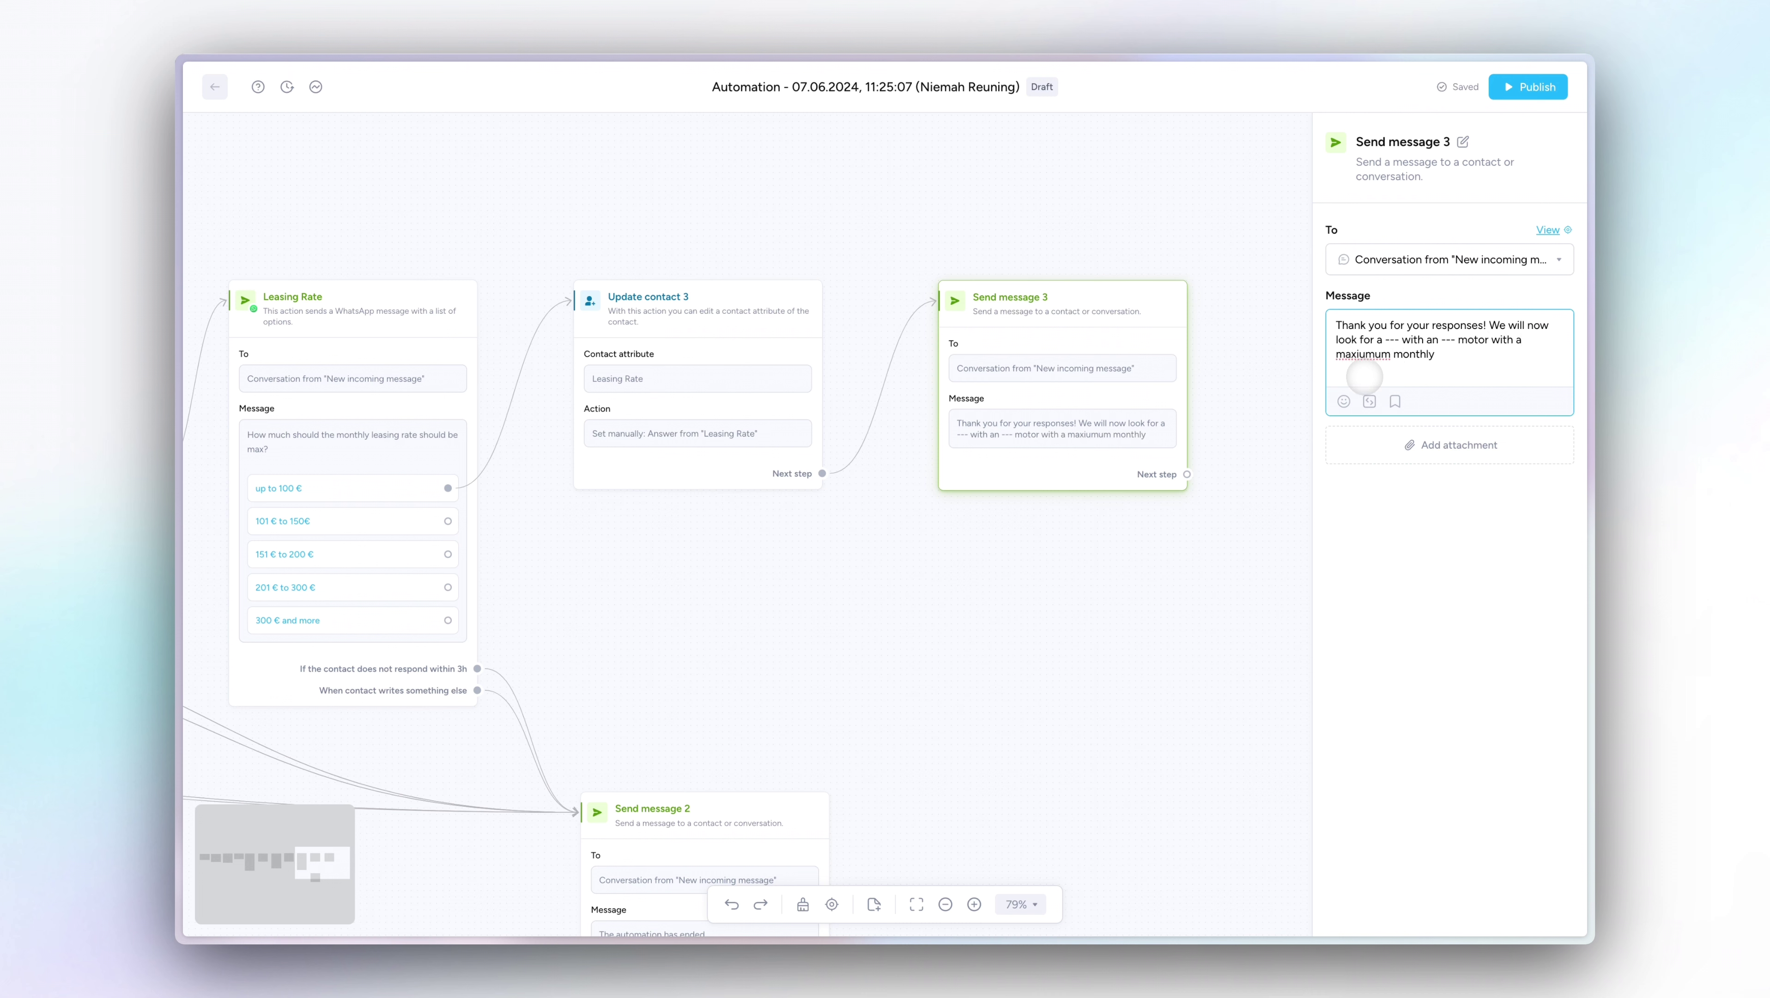
key("BackSpace")
key("BackSpace")
left_click(1502, 358)
type("leasing rate of ---")
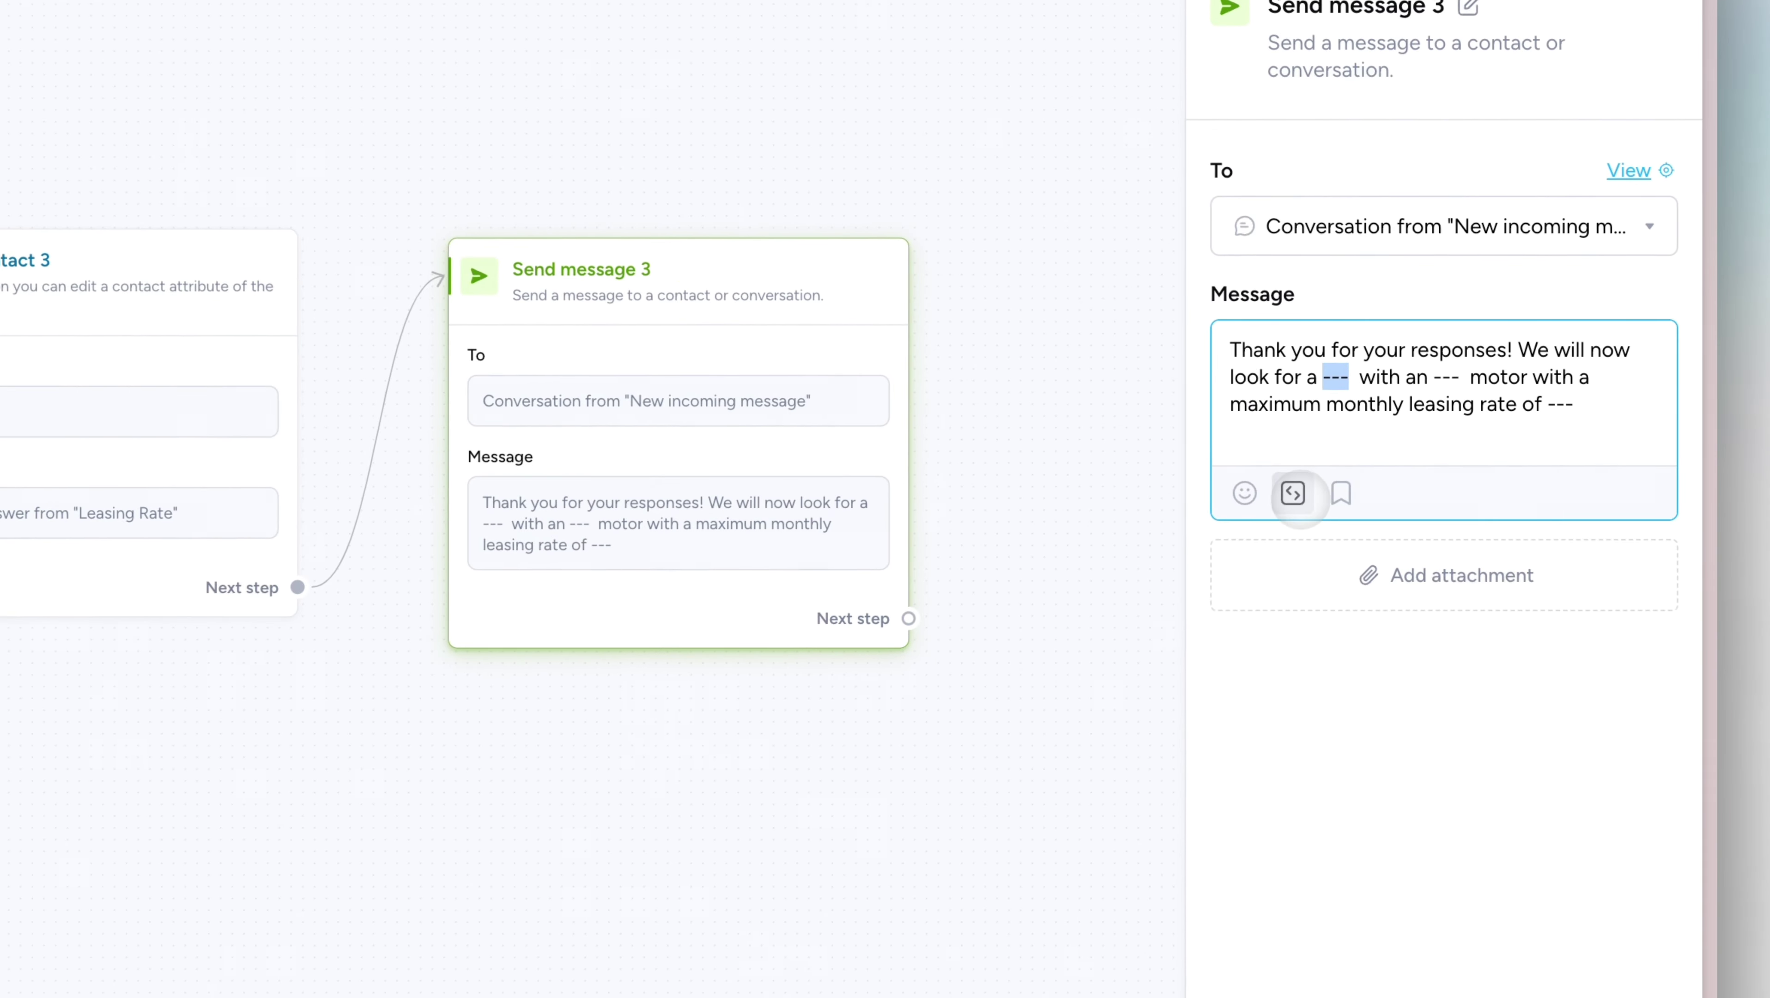
Replace the three --- placeholders in the message with the automation modules Answer from "Vehicle Type", Answer from "Engine" and Answer from "Leasing Rate", in that order.
left_click(1363, 416)
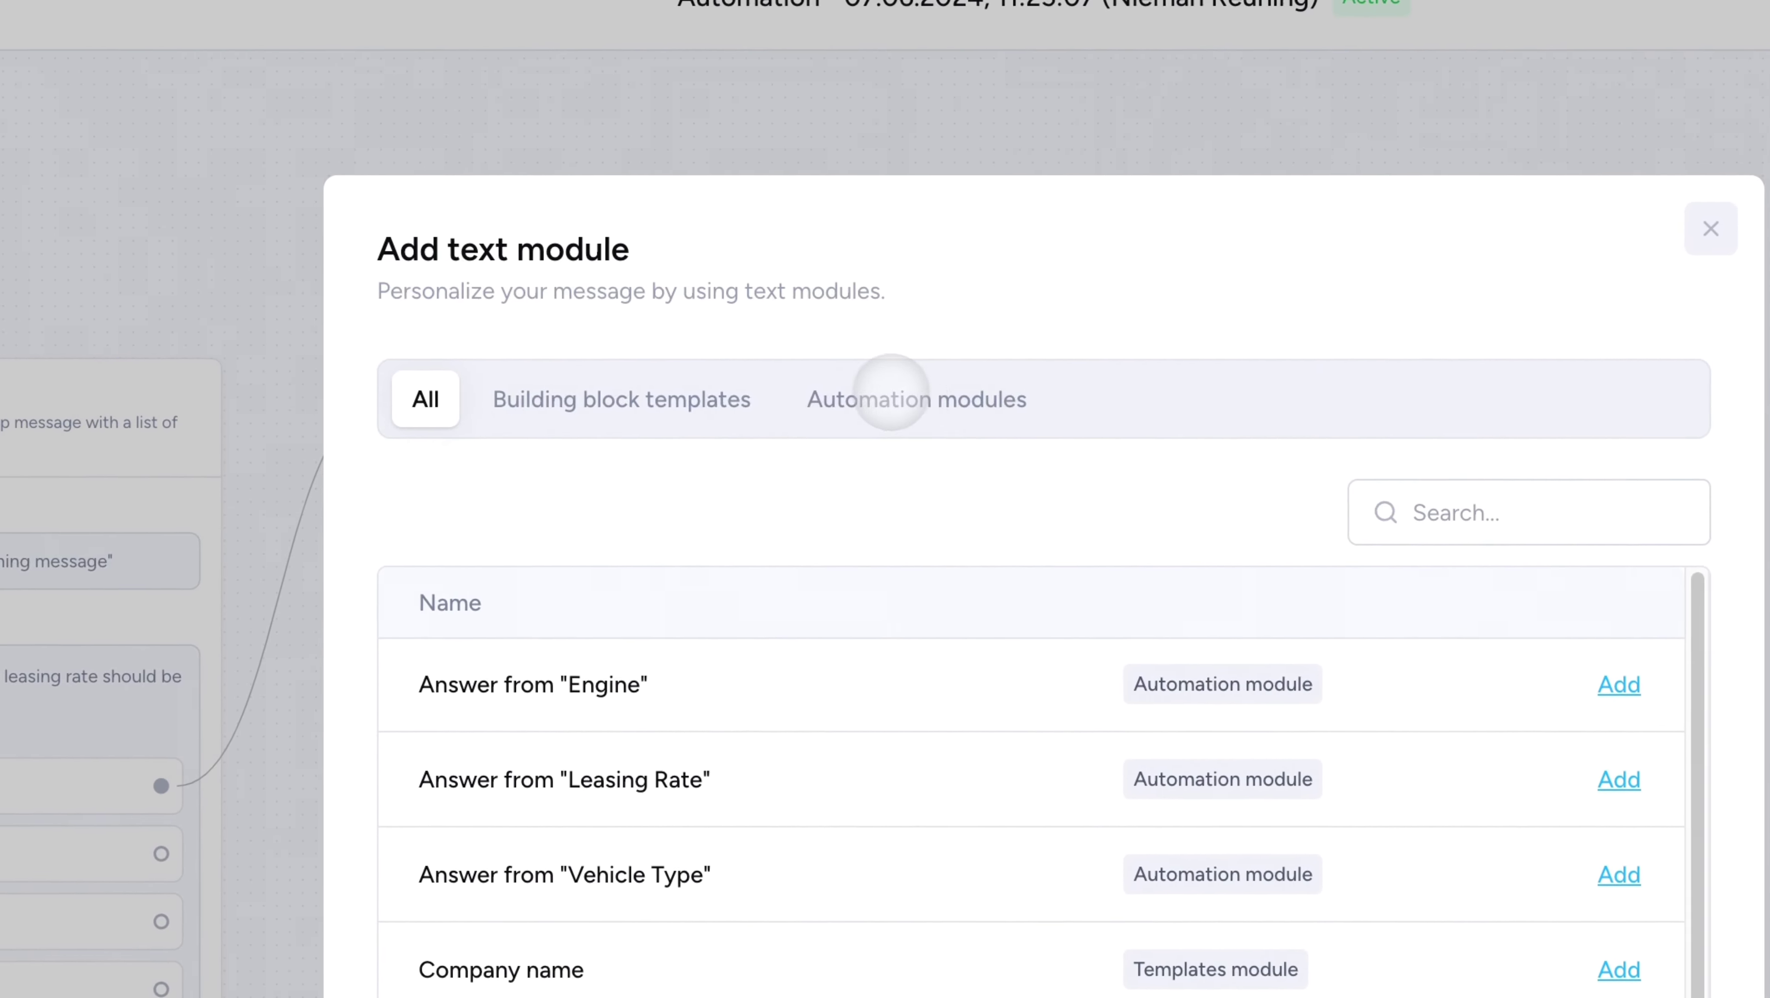
left_click(894, 395)
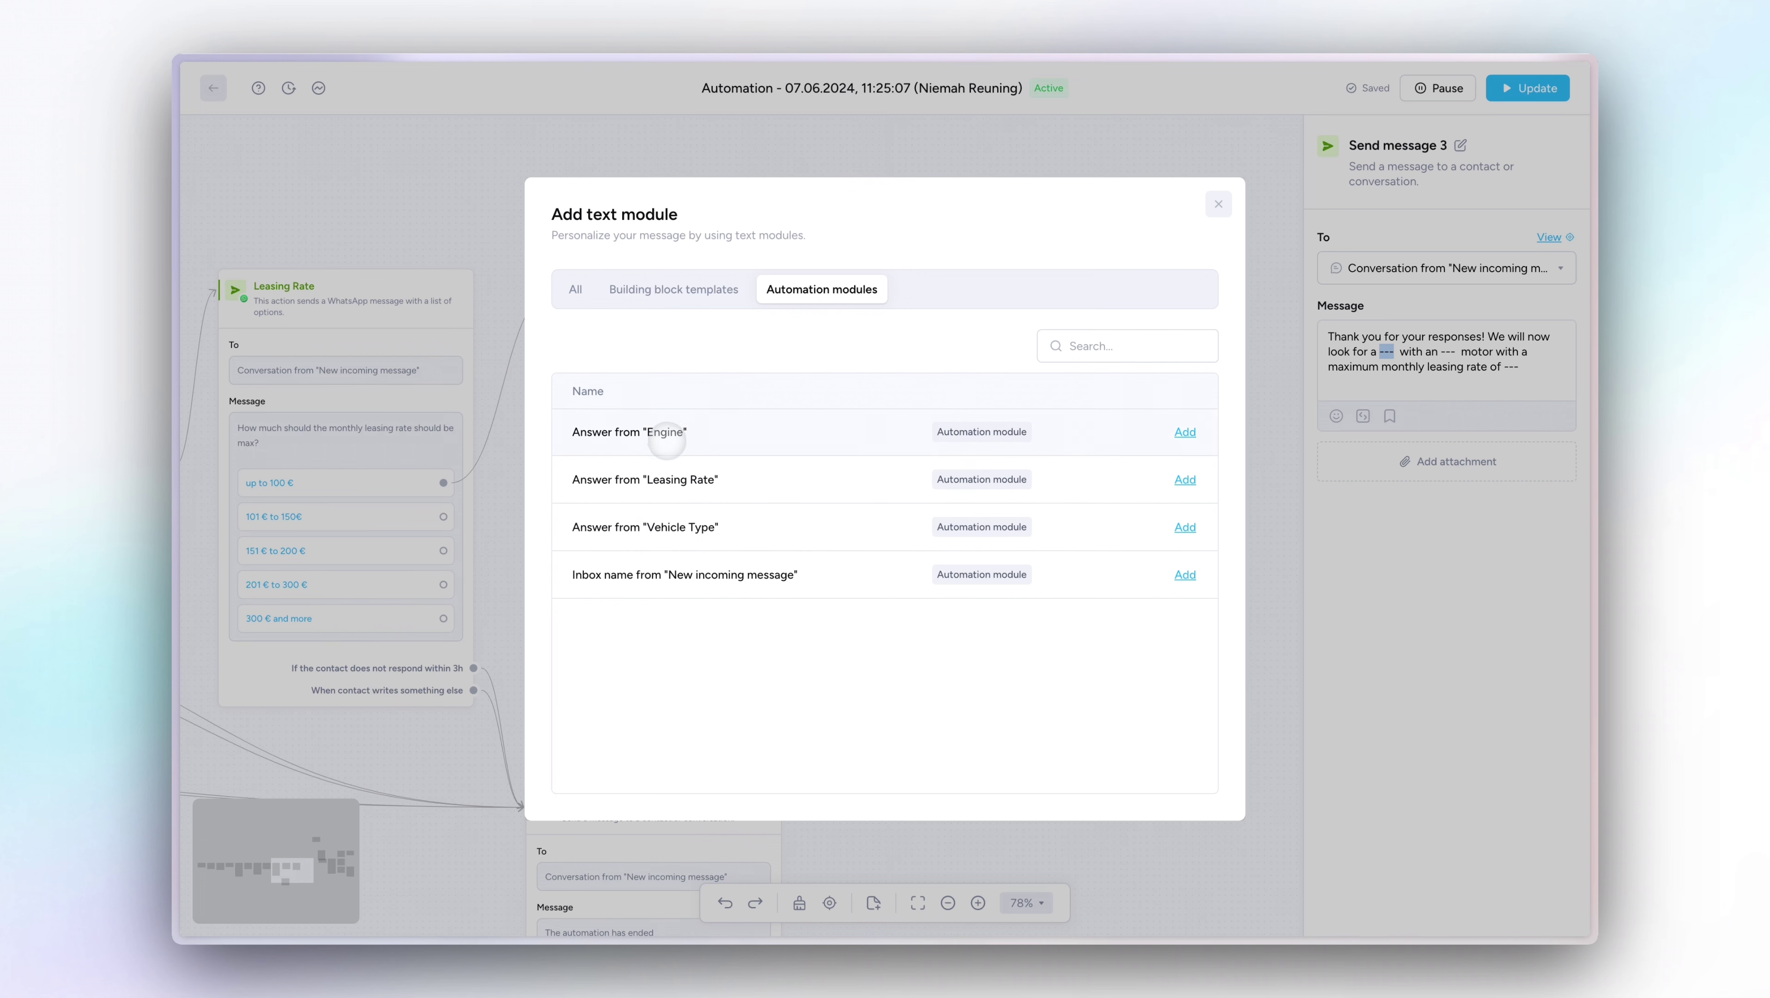
left_click(688, 517)
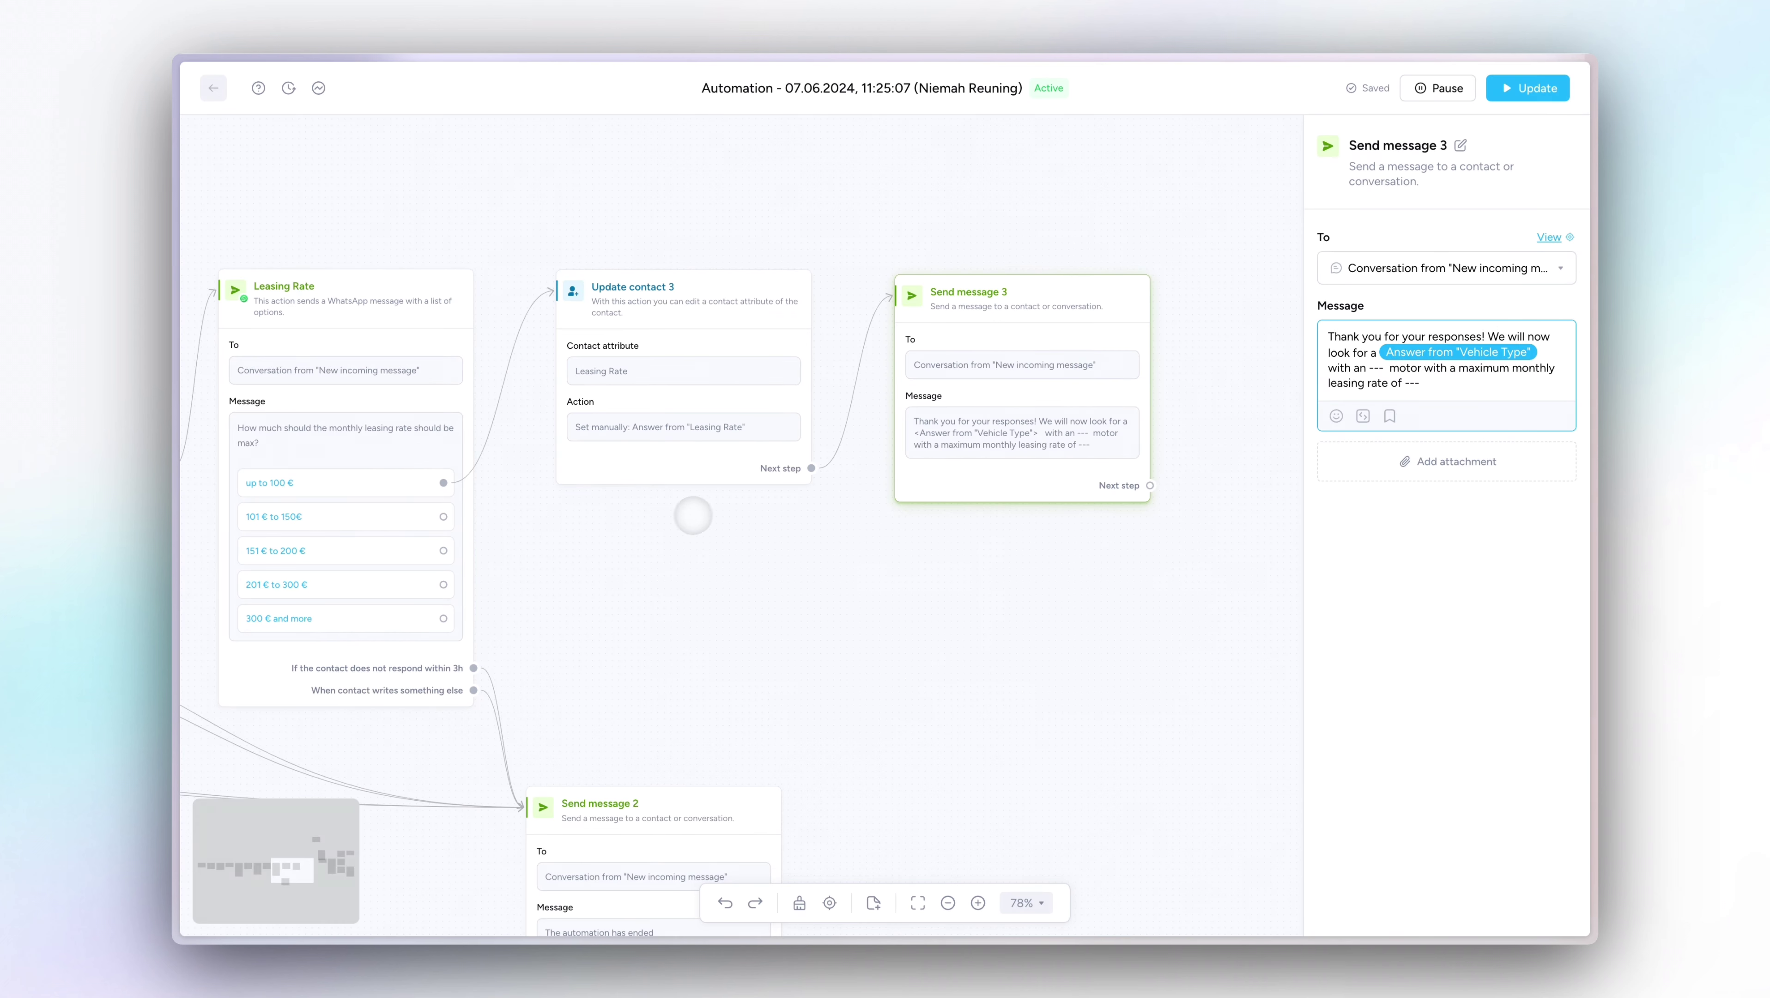
double_click(1376, 367)
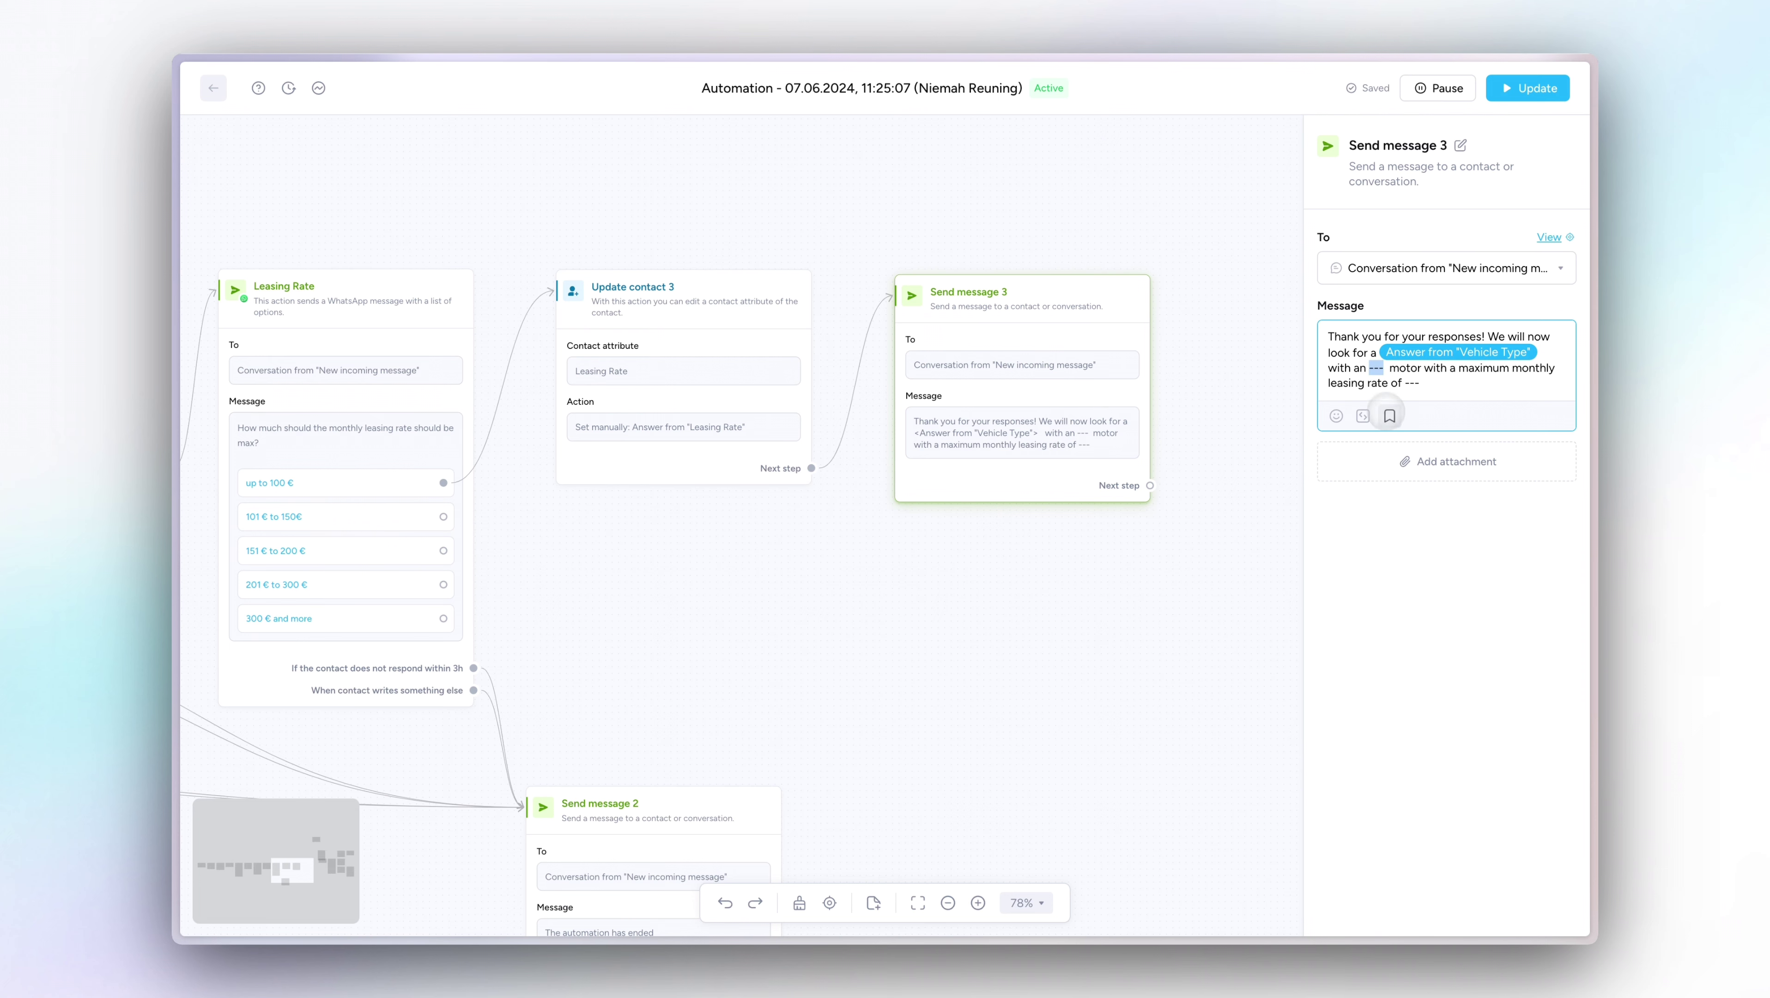
left_click(1389, 416)
left_click(741, 439)
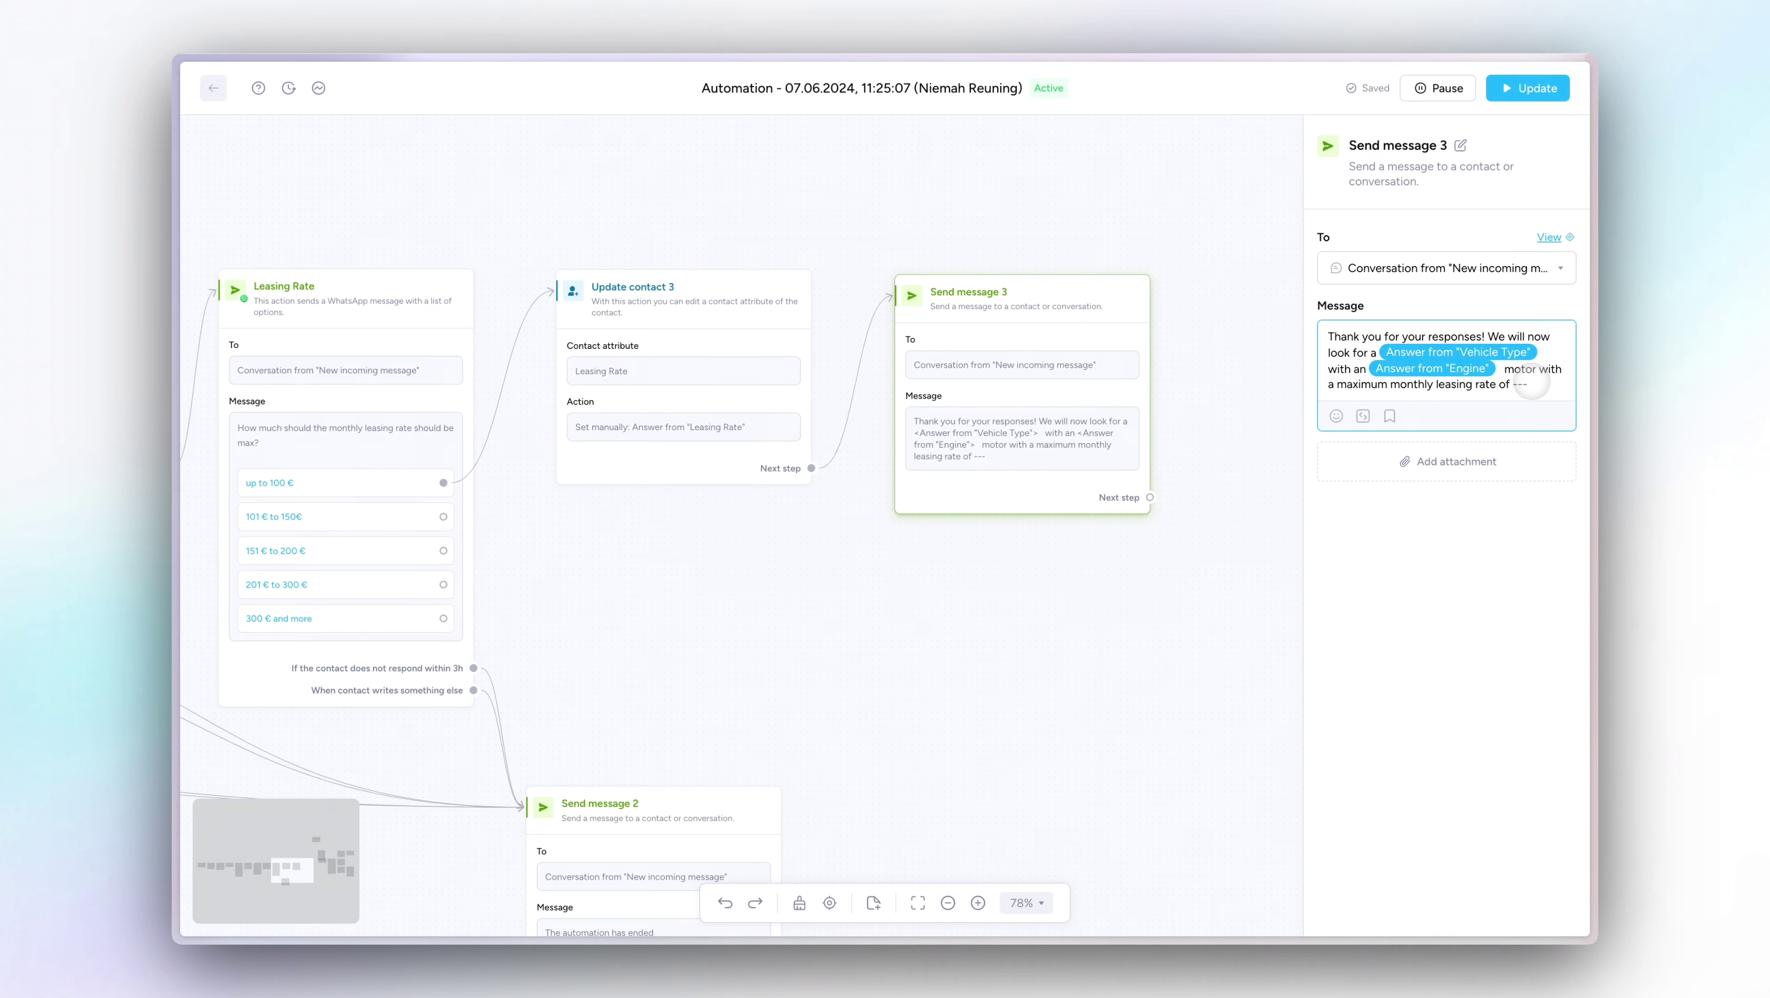
double_click(1521, 384)
left_click(1363, 416)
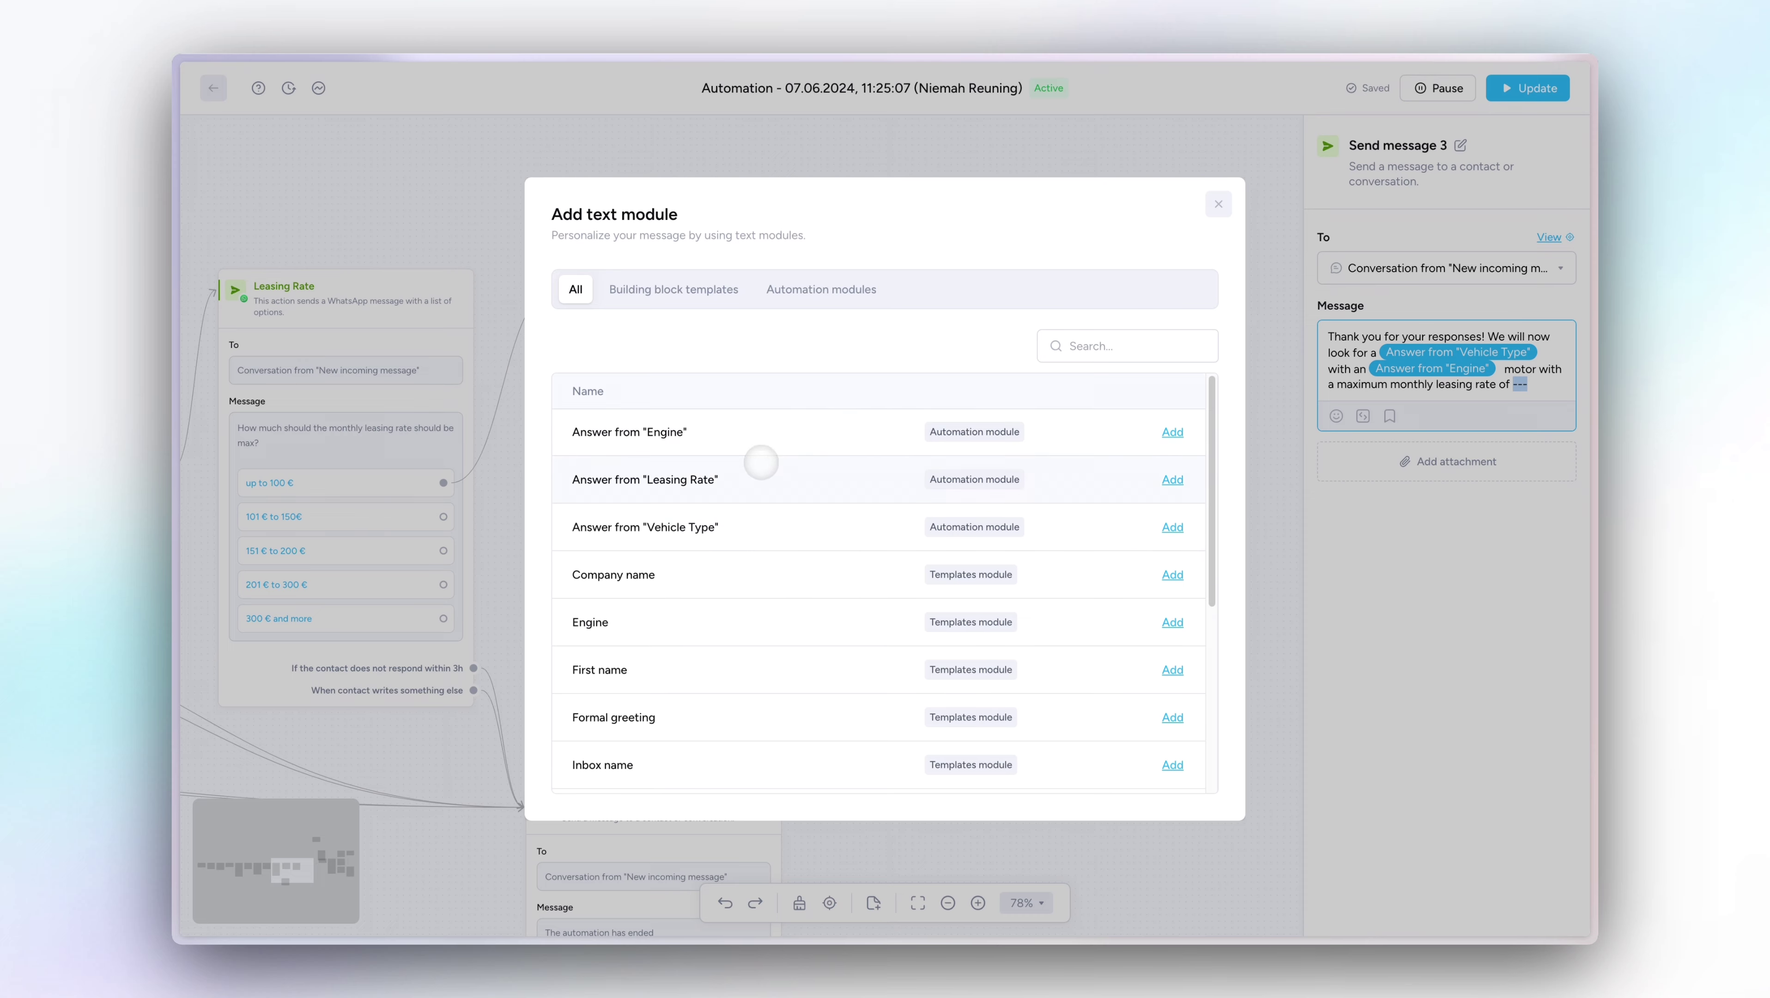
left_click(764, 480)
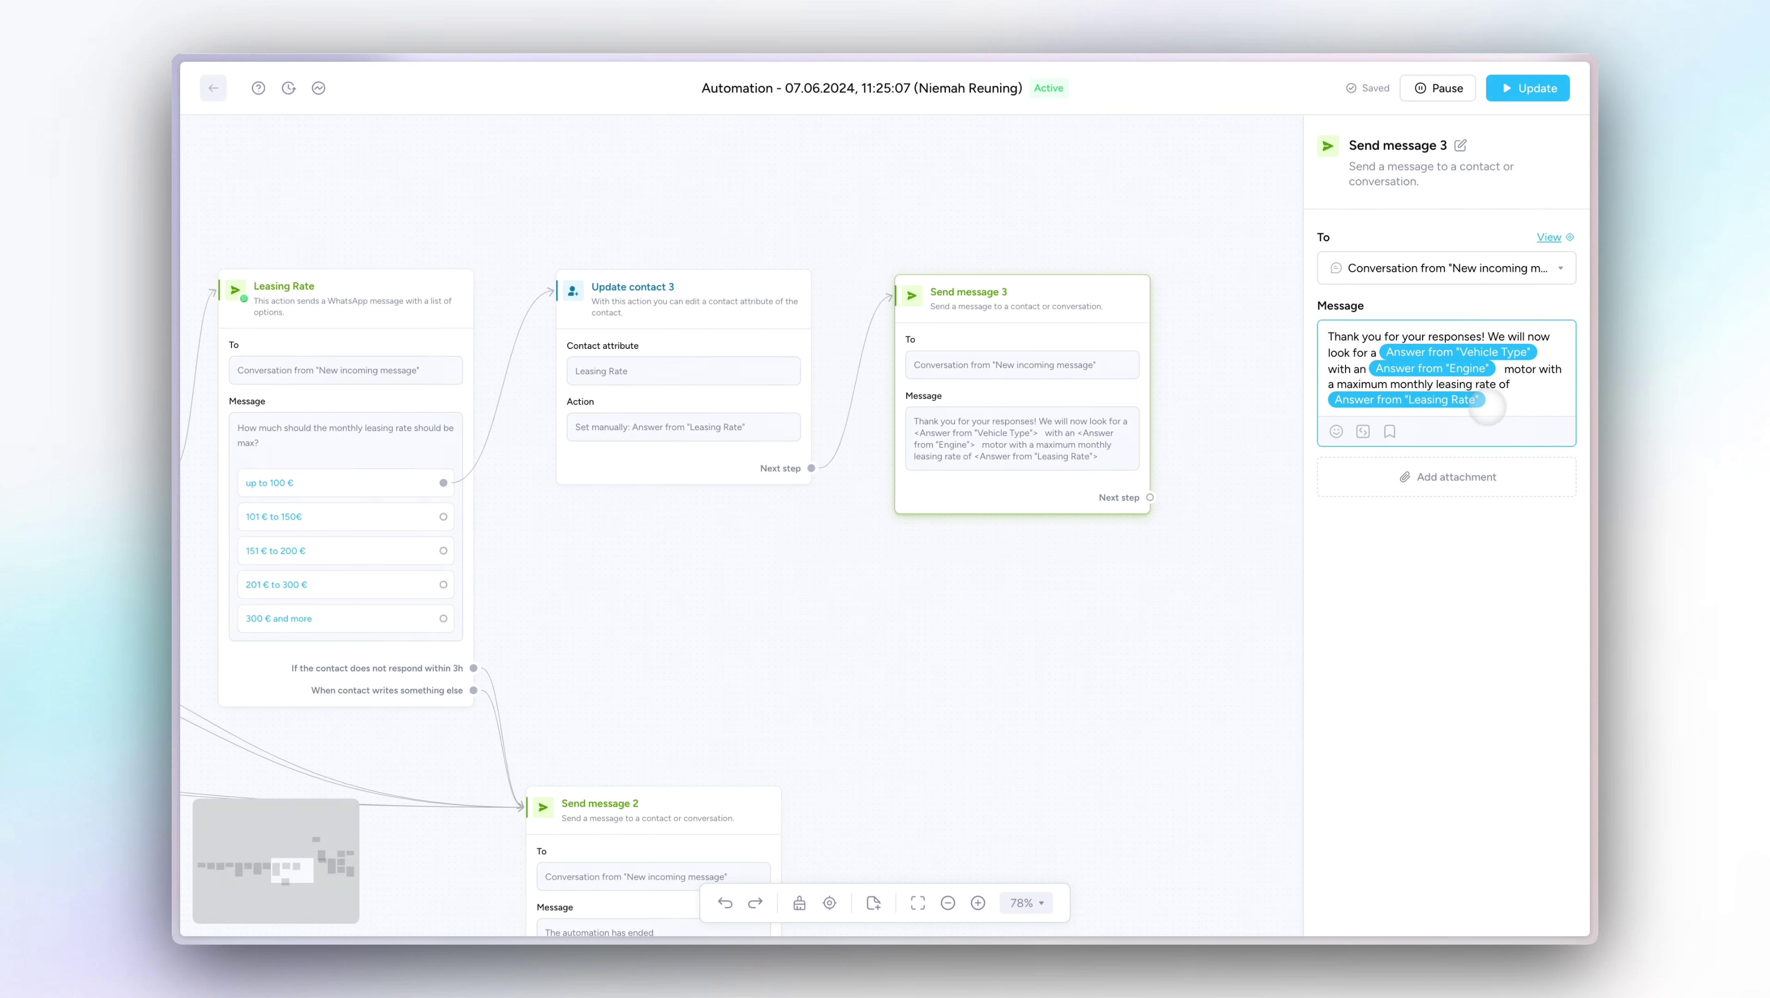
Append ".🎉✨" and a new paragraph "One of our consultants will be in touch with you shortly with a selection of offers tailored to you! 📞💬".
type(".")
key("Return")
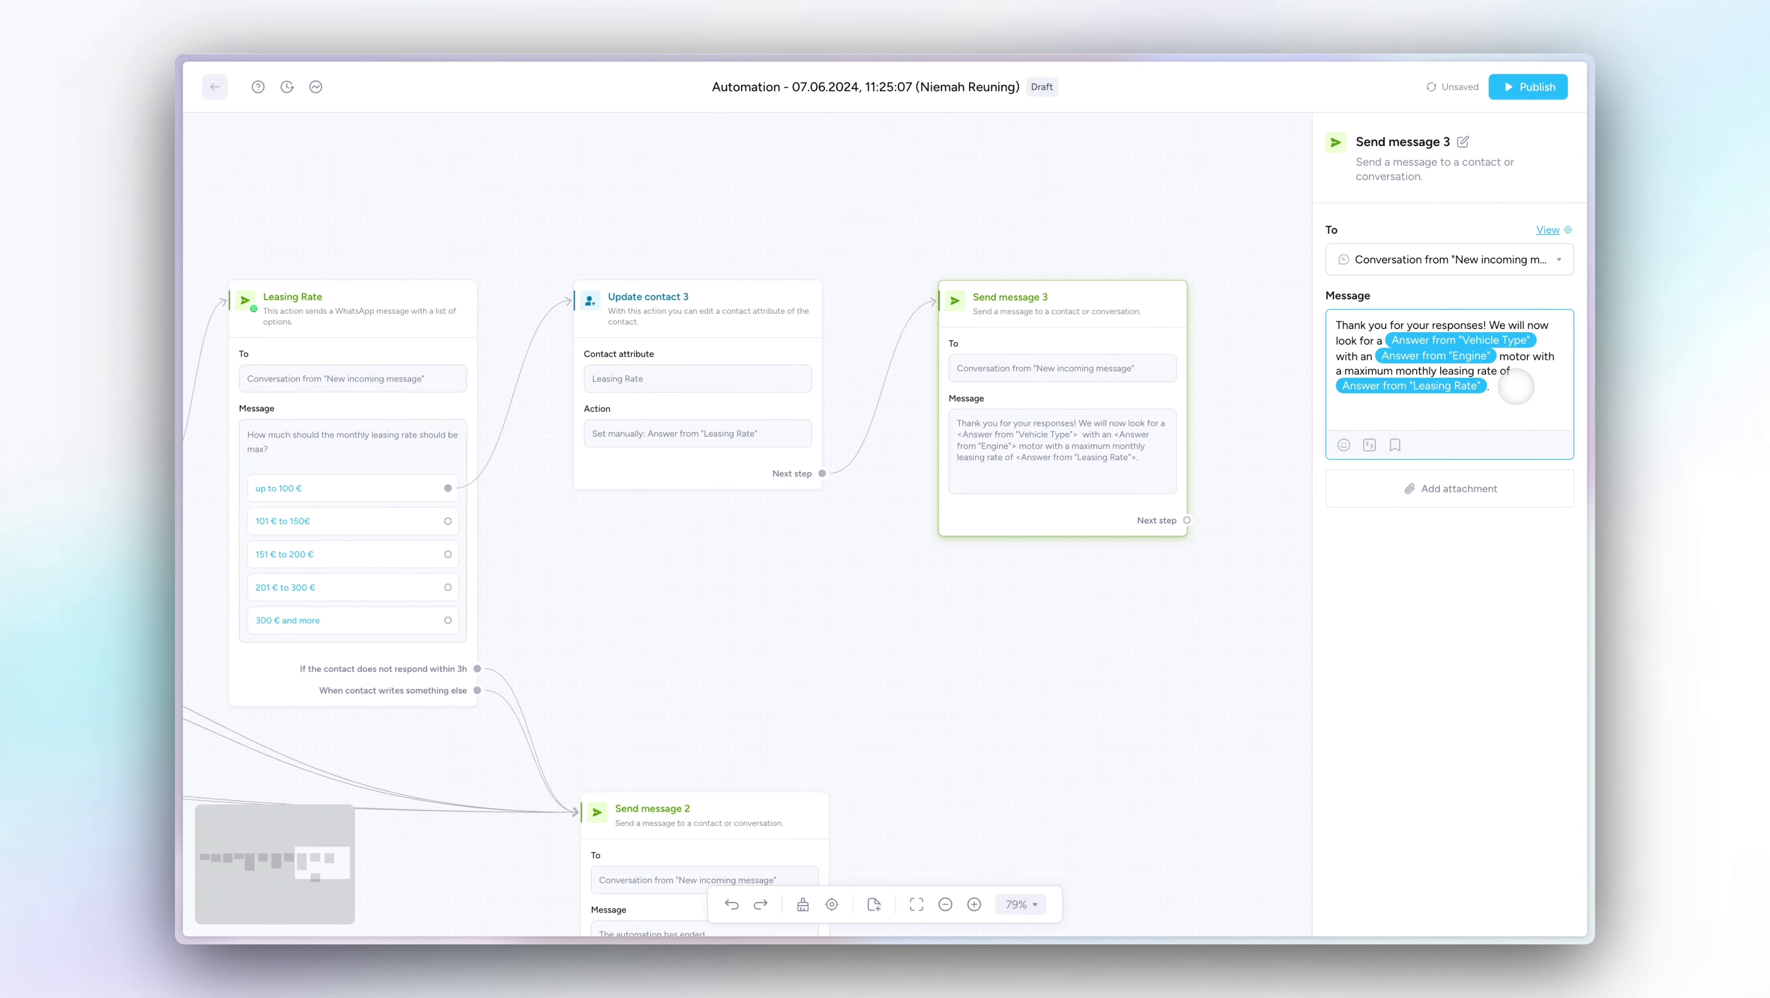
key("Return")
type("One of our consultants will be in touch with you shortly with a selection of offers tailored to you!")
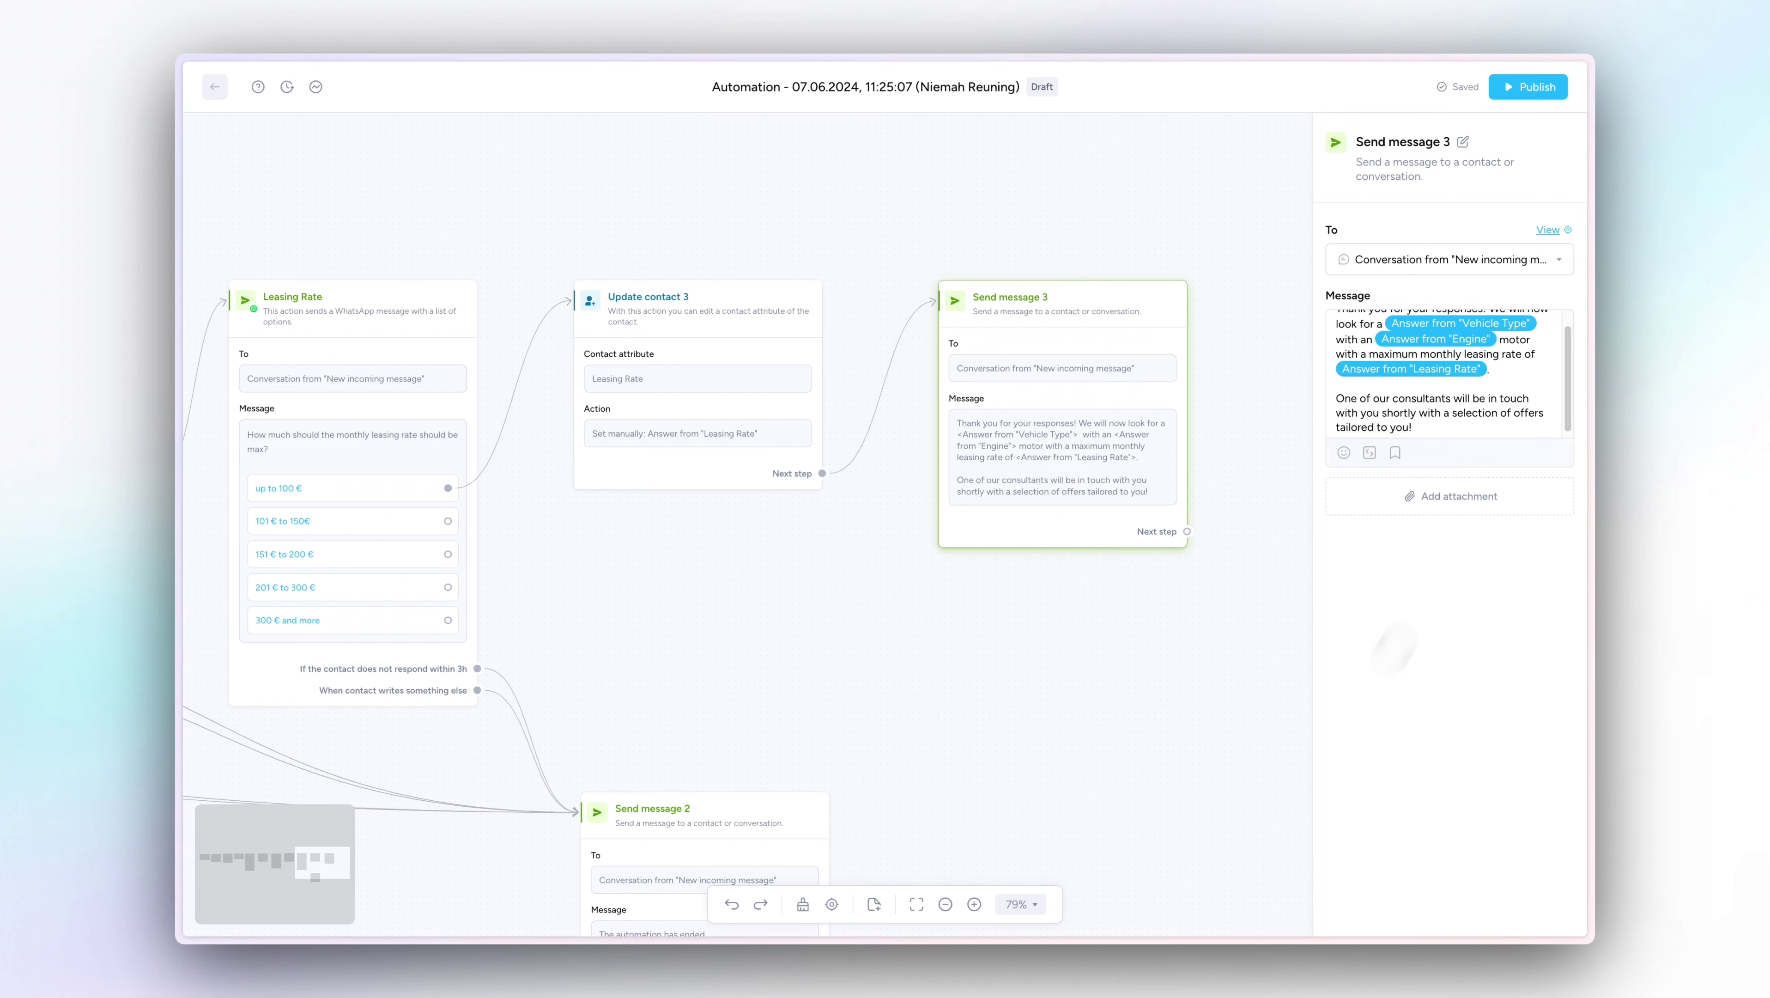
left_click(1511, 371)
type("🎉✨")
left_click(1425, 431)
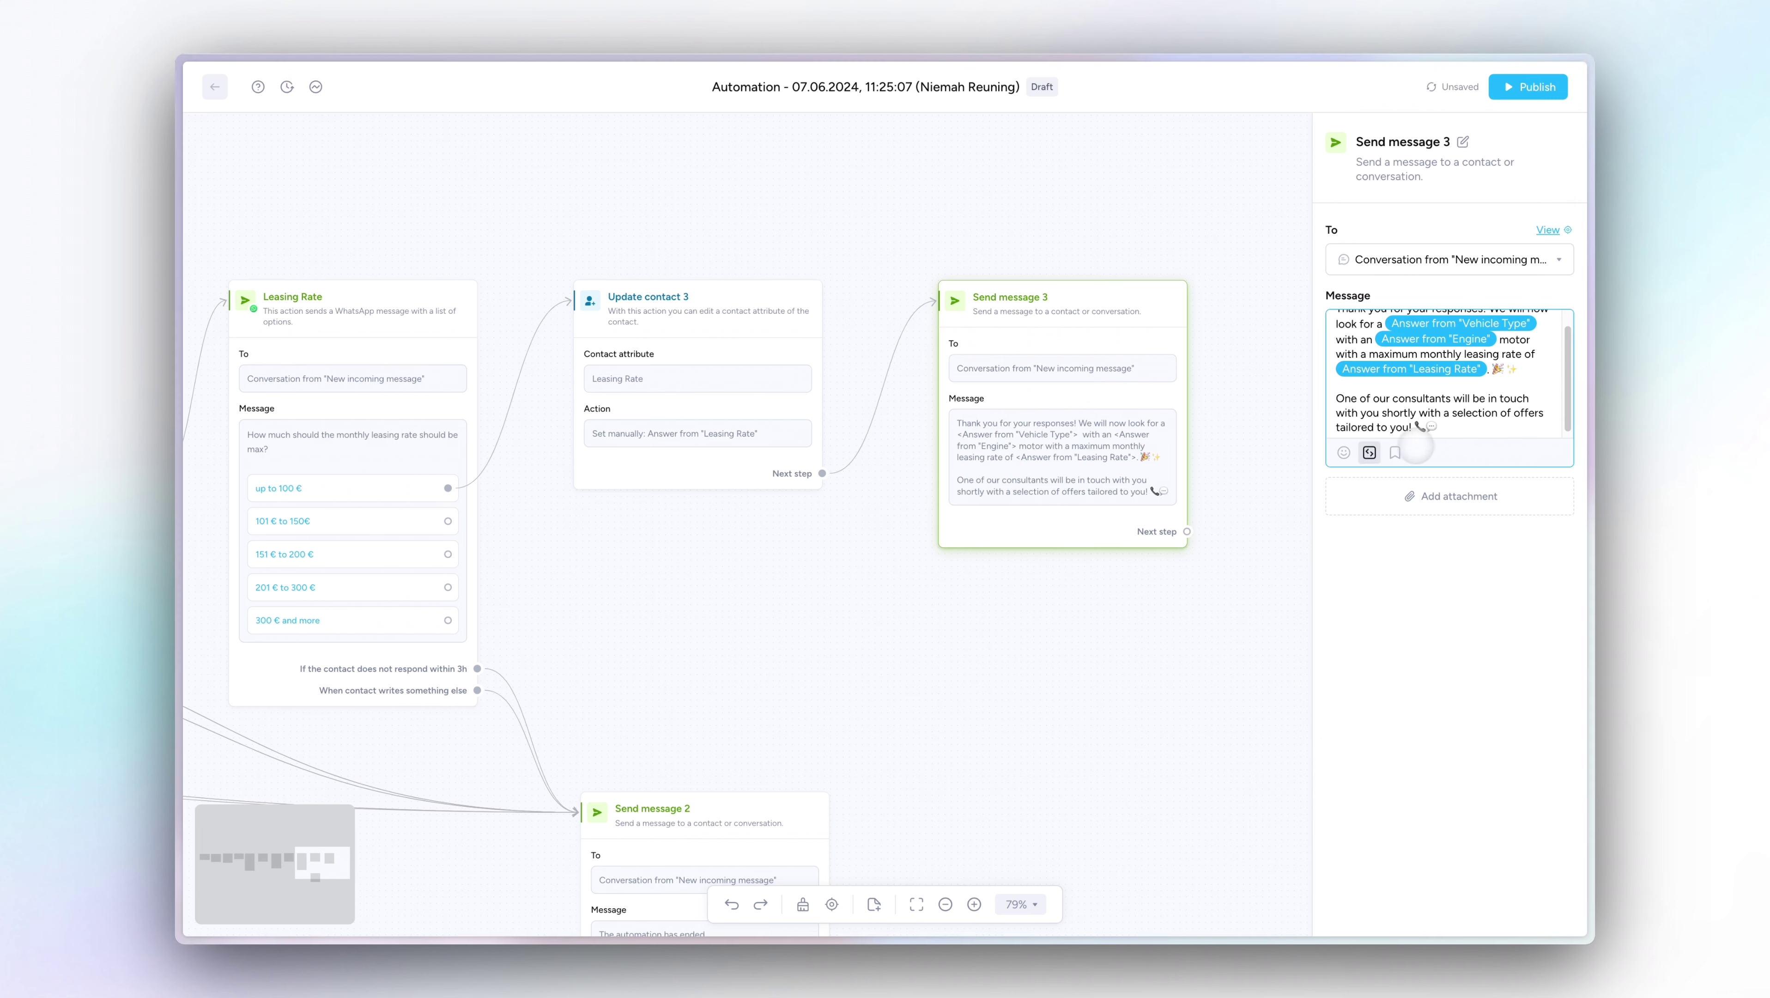
left_click(1246, 498)
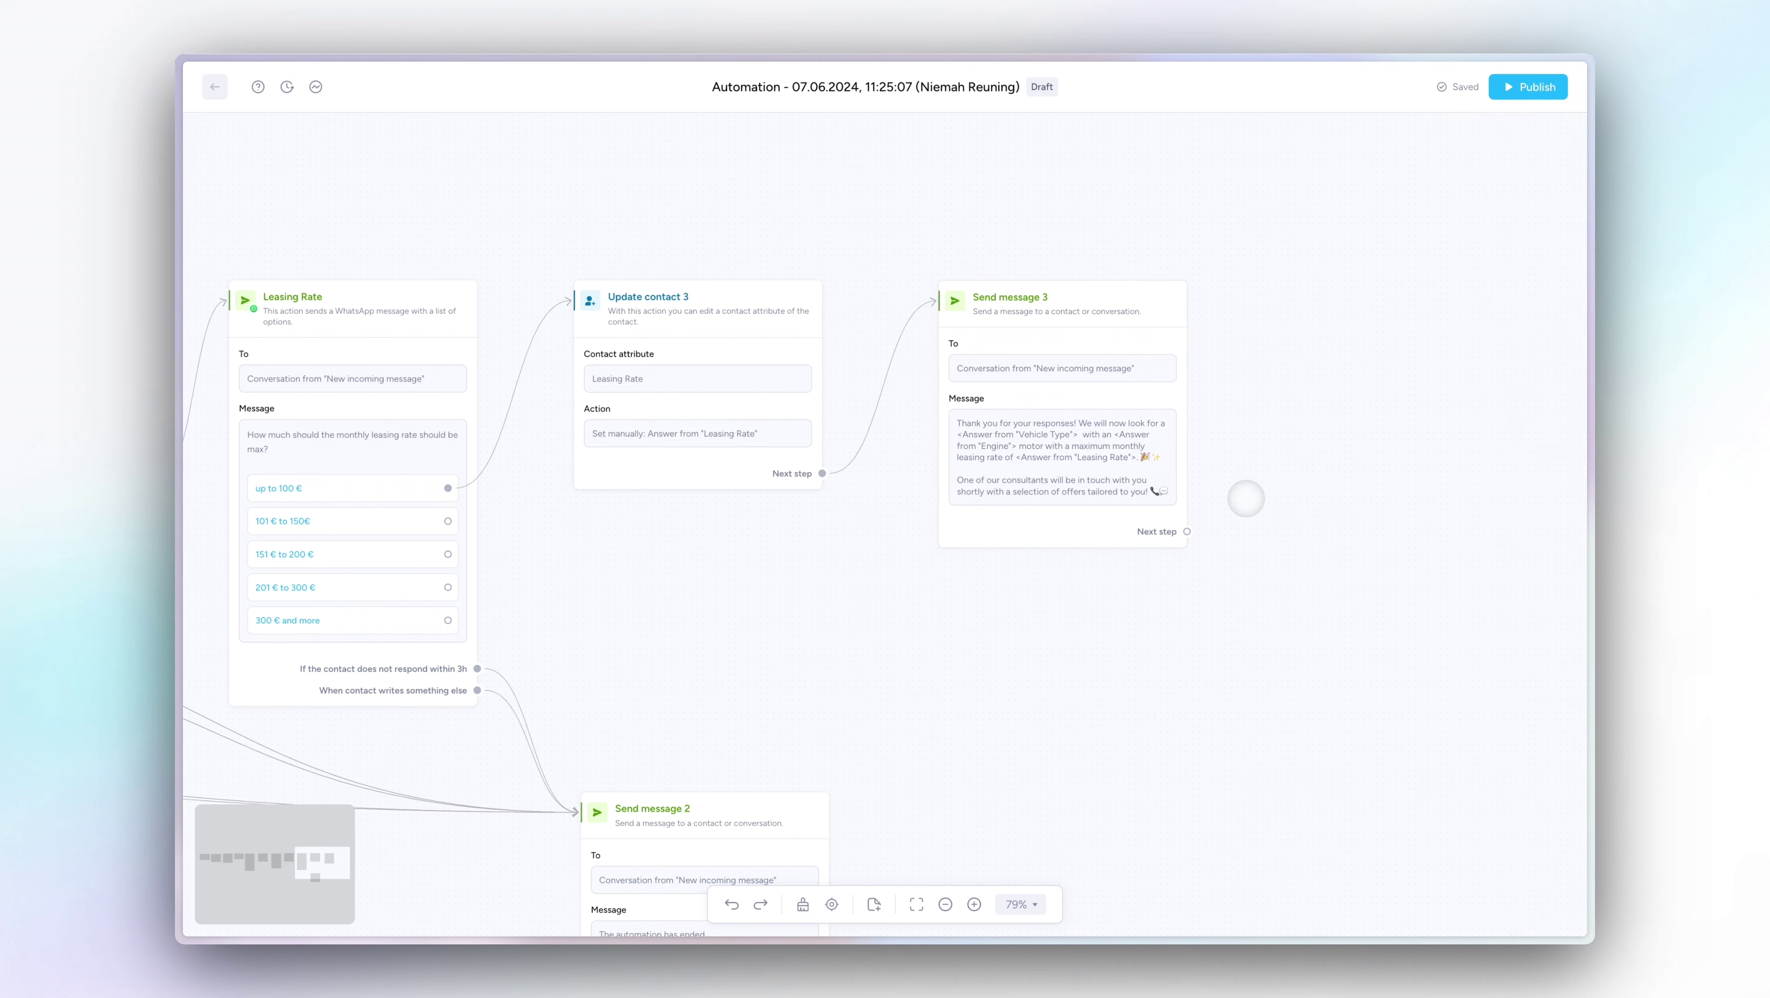
Add an Add to contact list action after the next step of Send message 3 and choose the Hot Leads list.
scroll(1245, 497, "right", 5)
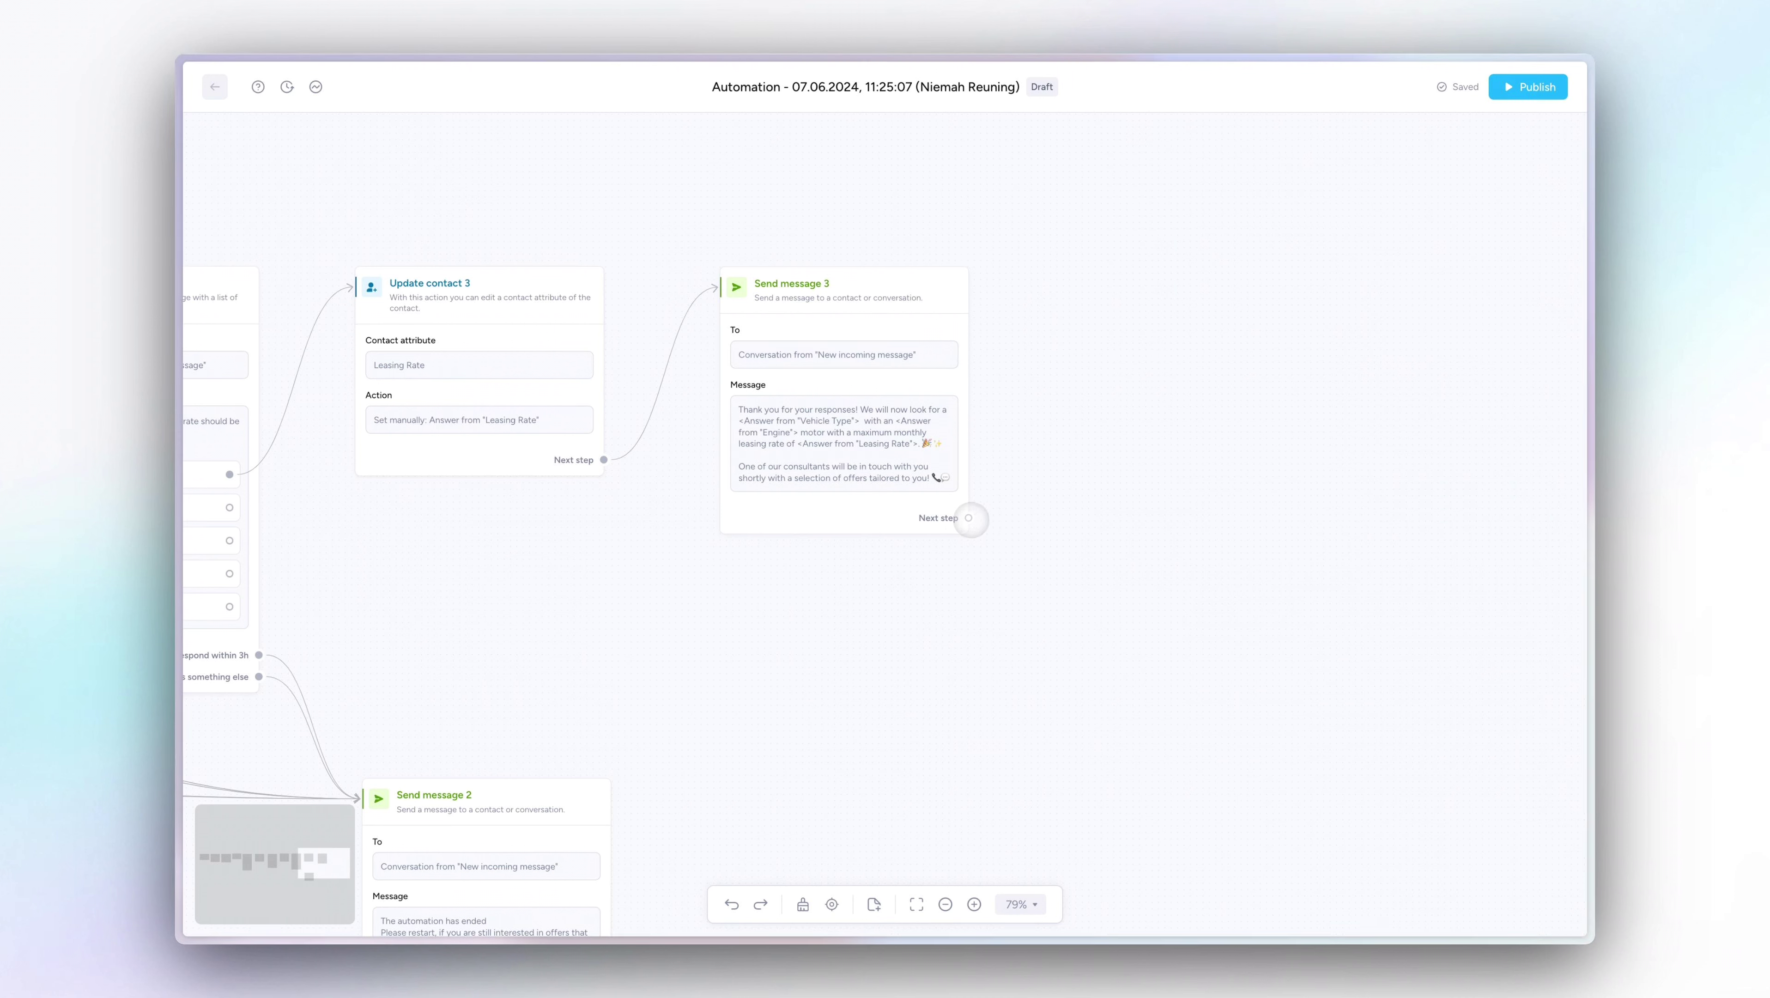
left_click_drag(968, 518, 1059, 297)
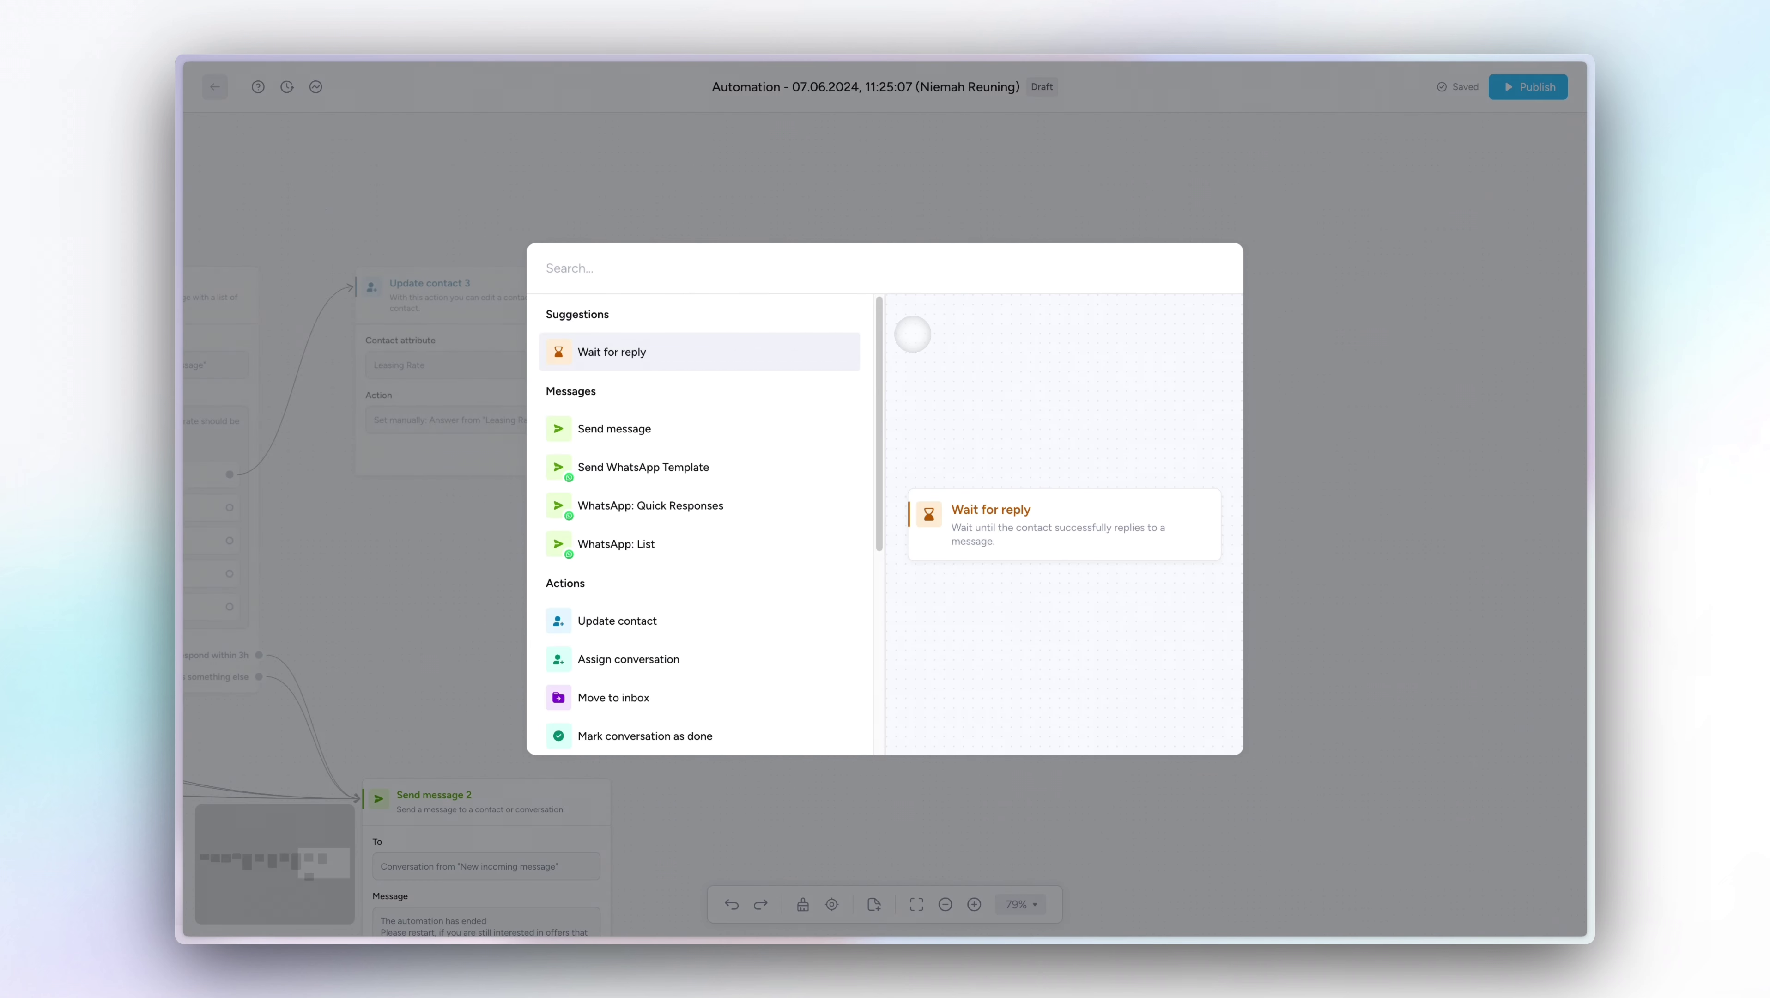
type("list")
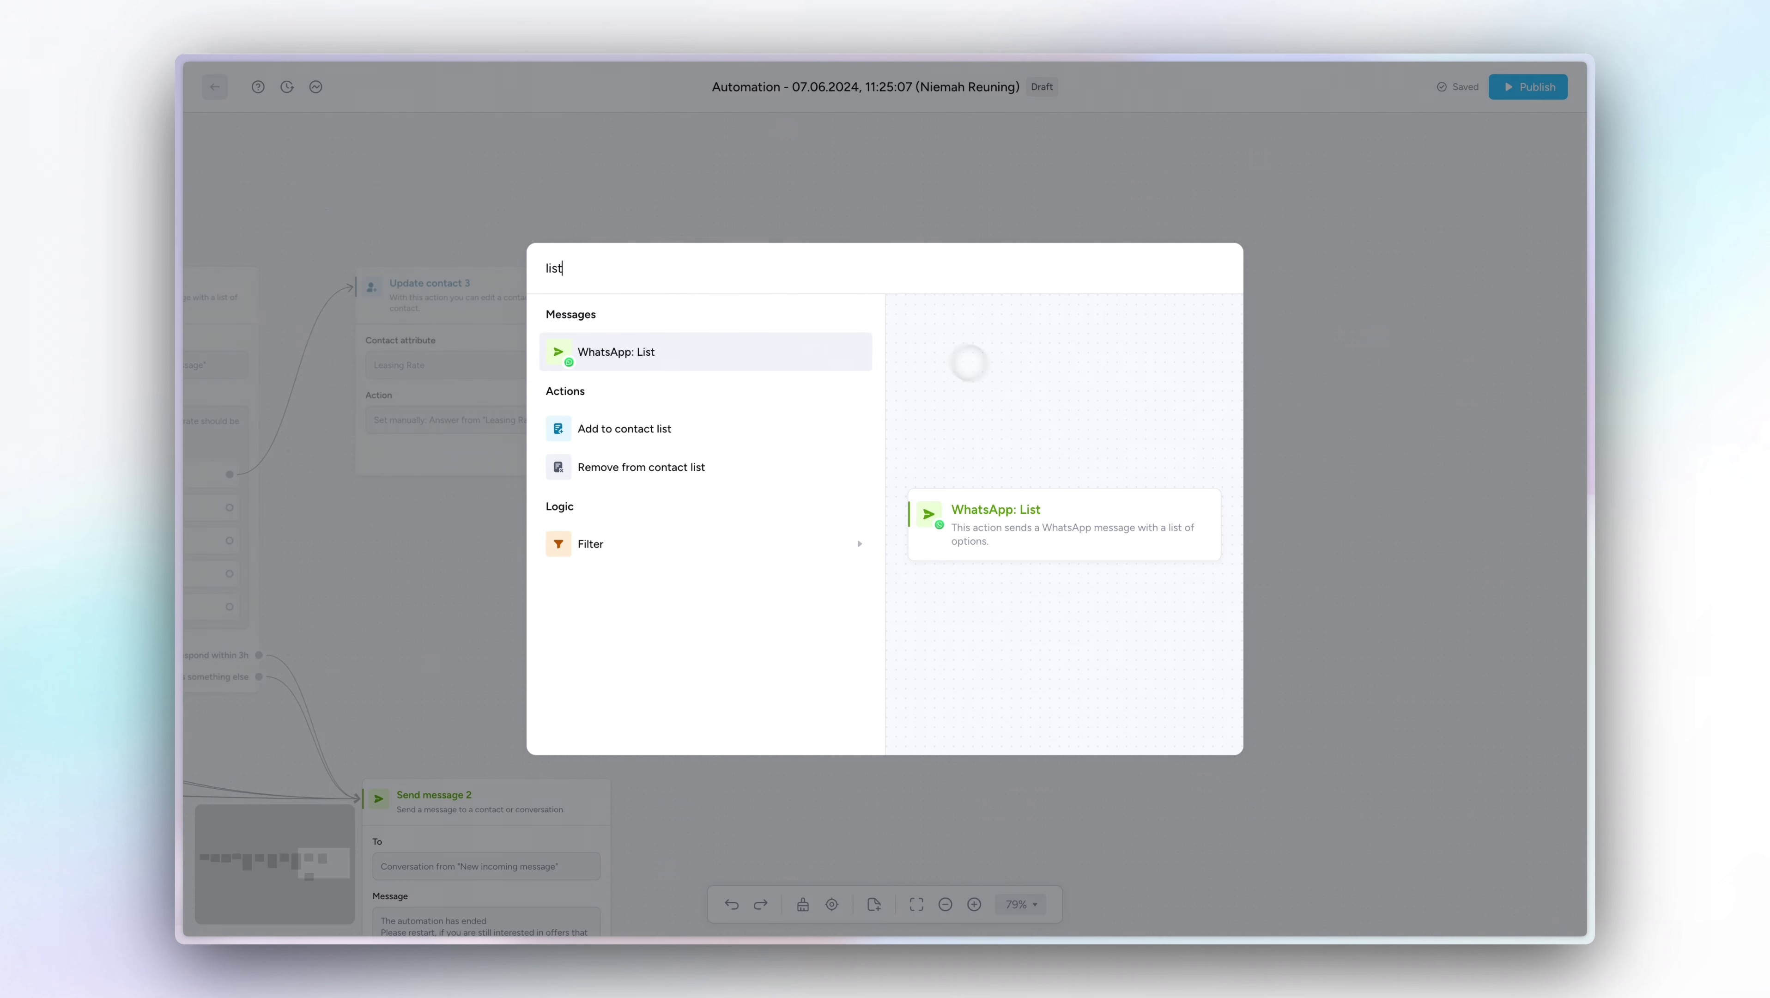
left_click(605, 438)
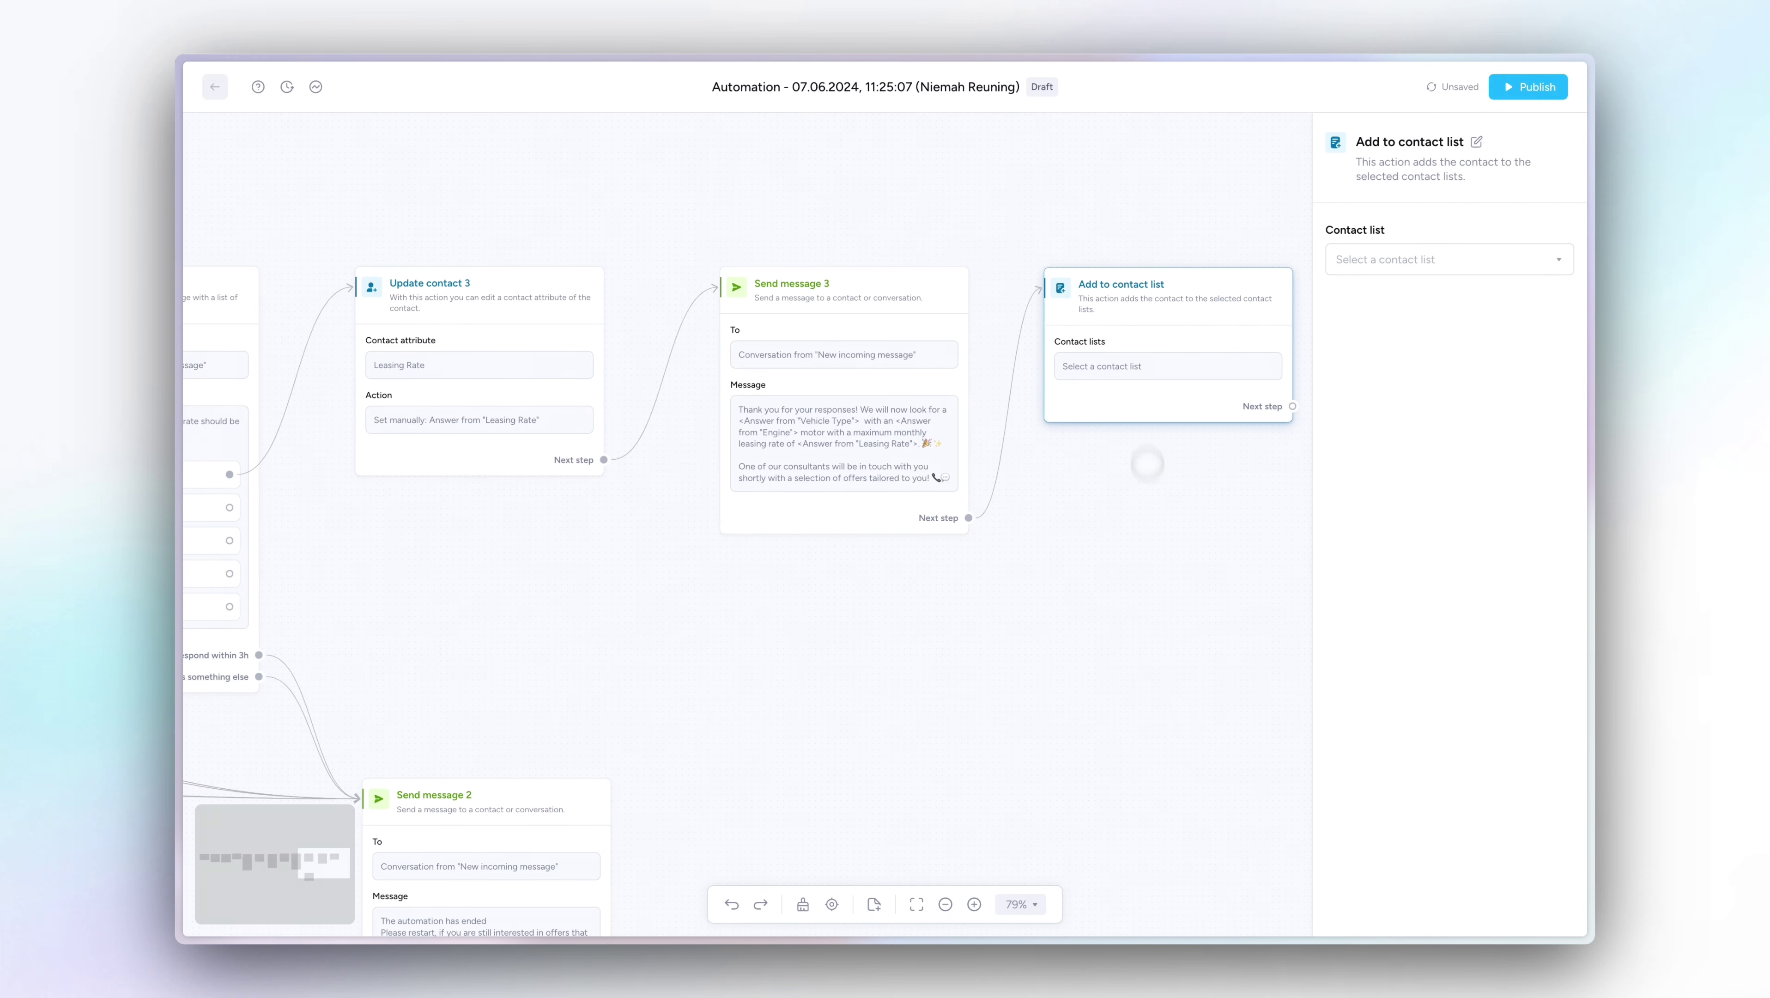
left_click_drag(1146, 458, 874, 506)
left_click(1431, 262)
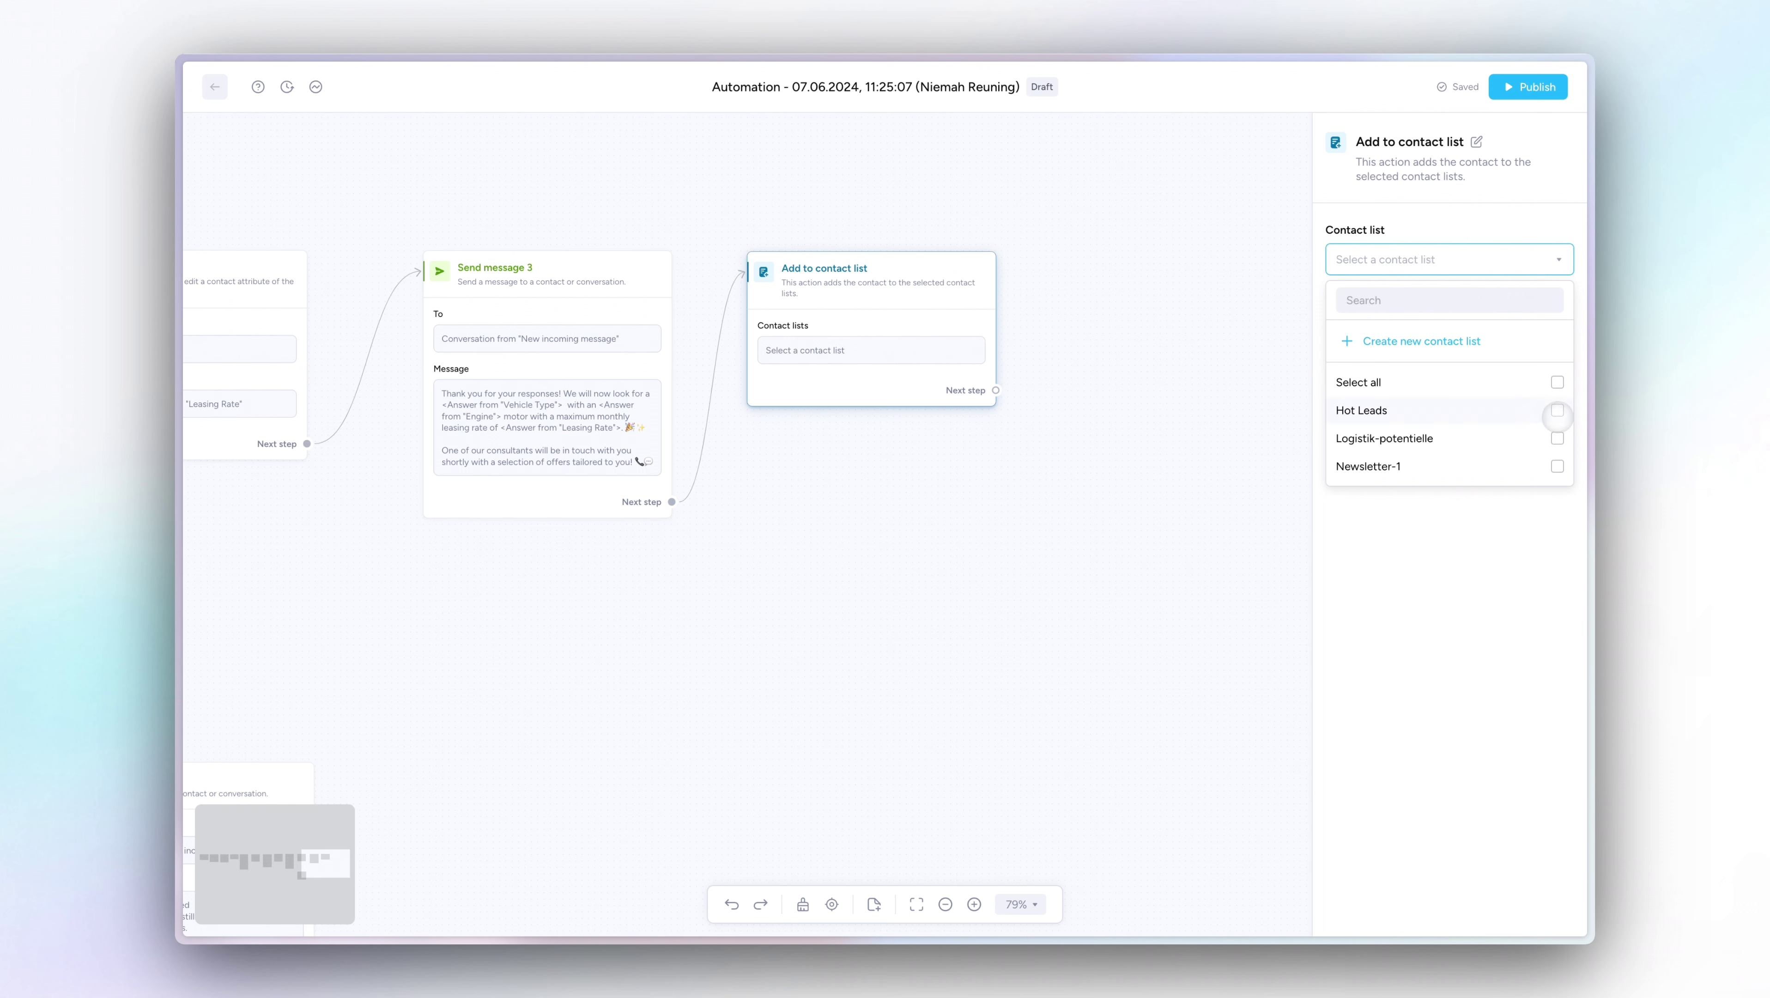
left_click(1558, 410)
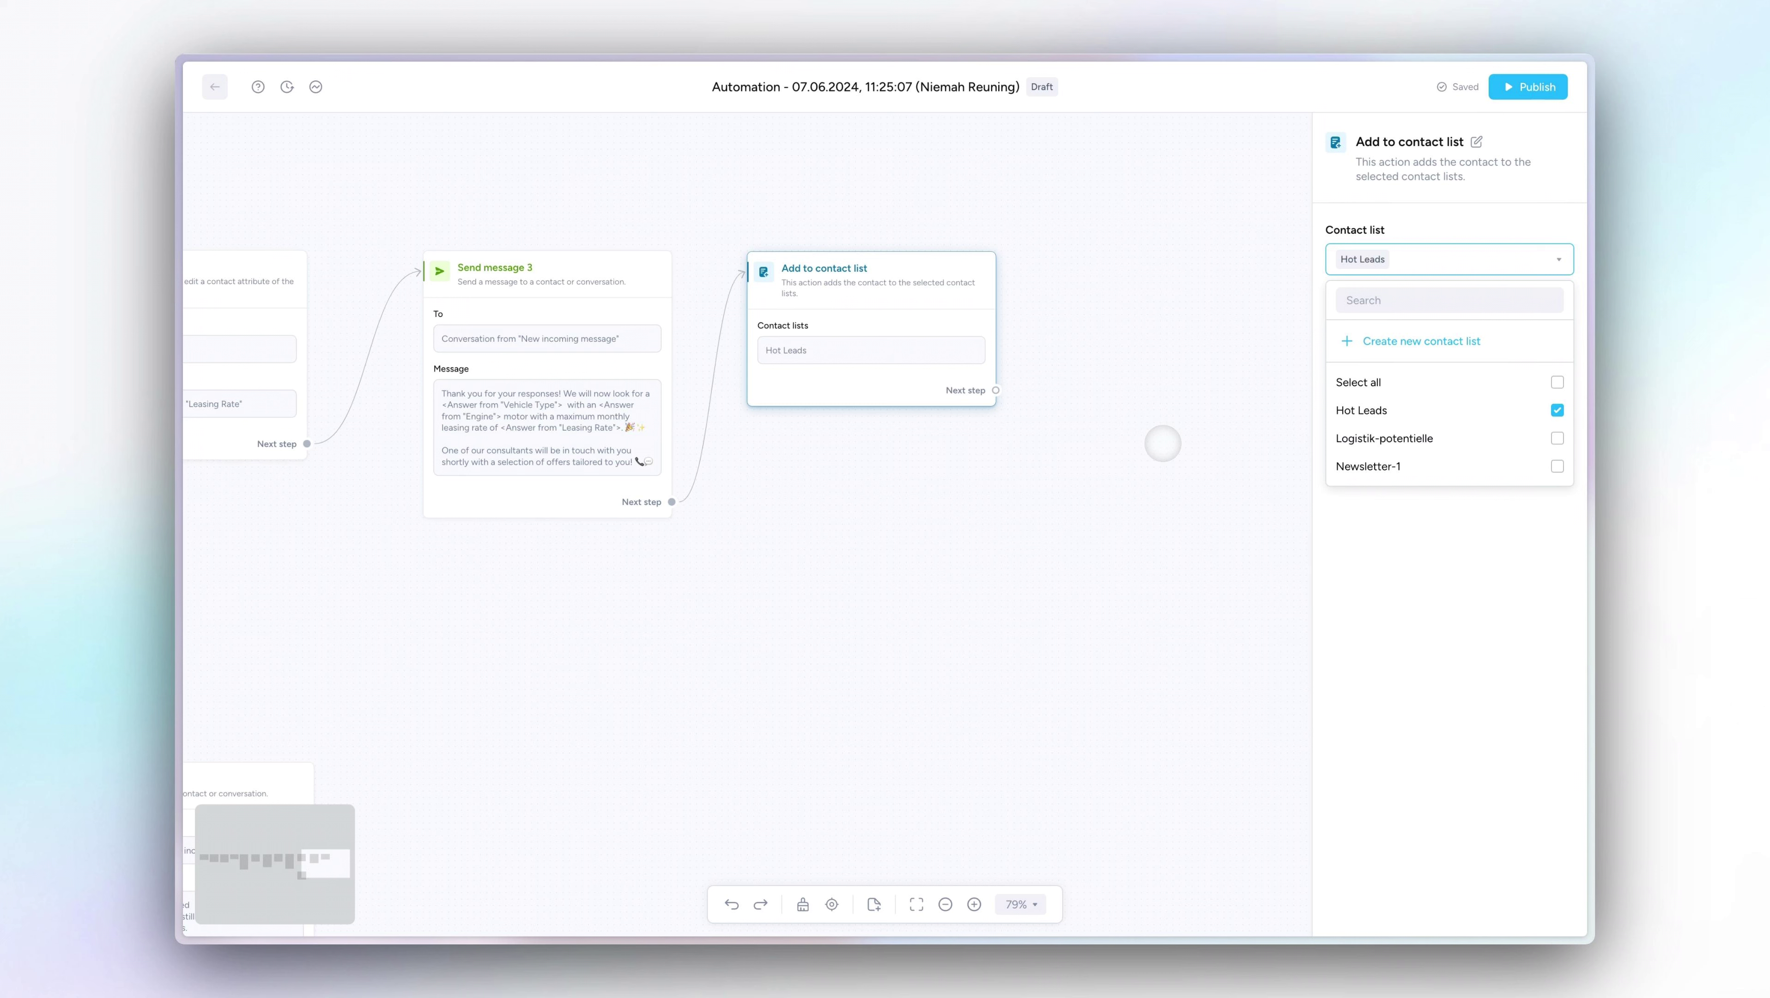
left_click(1162, 443)
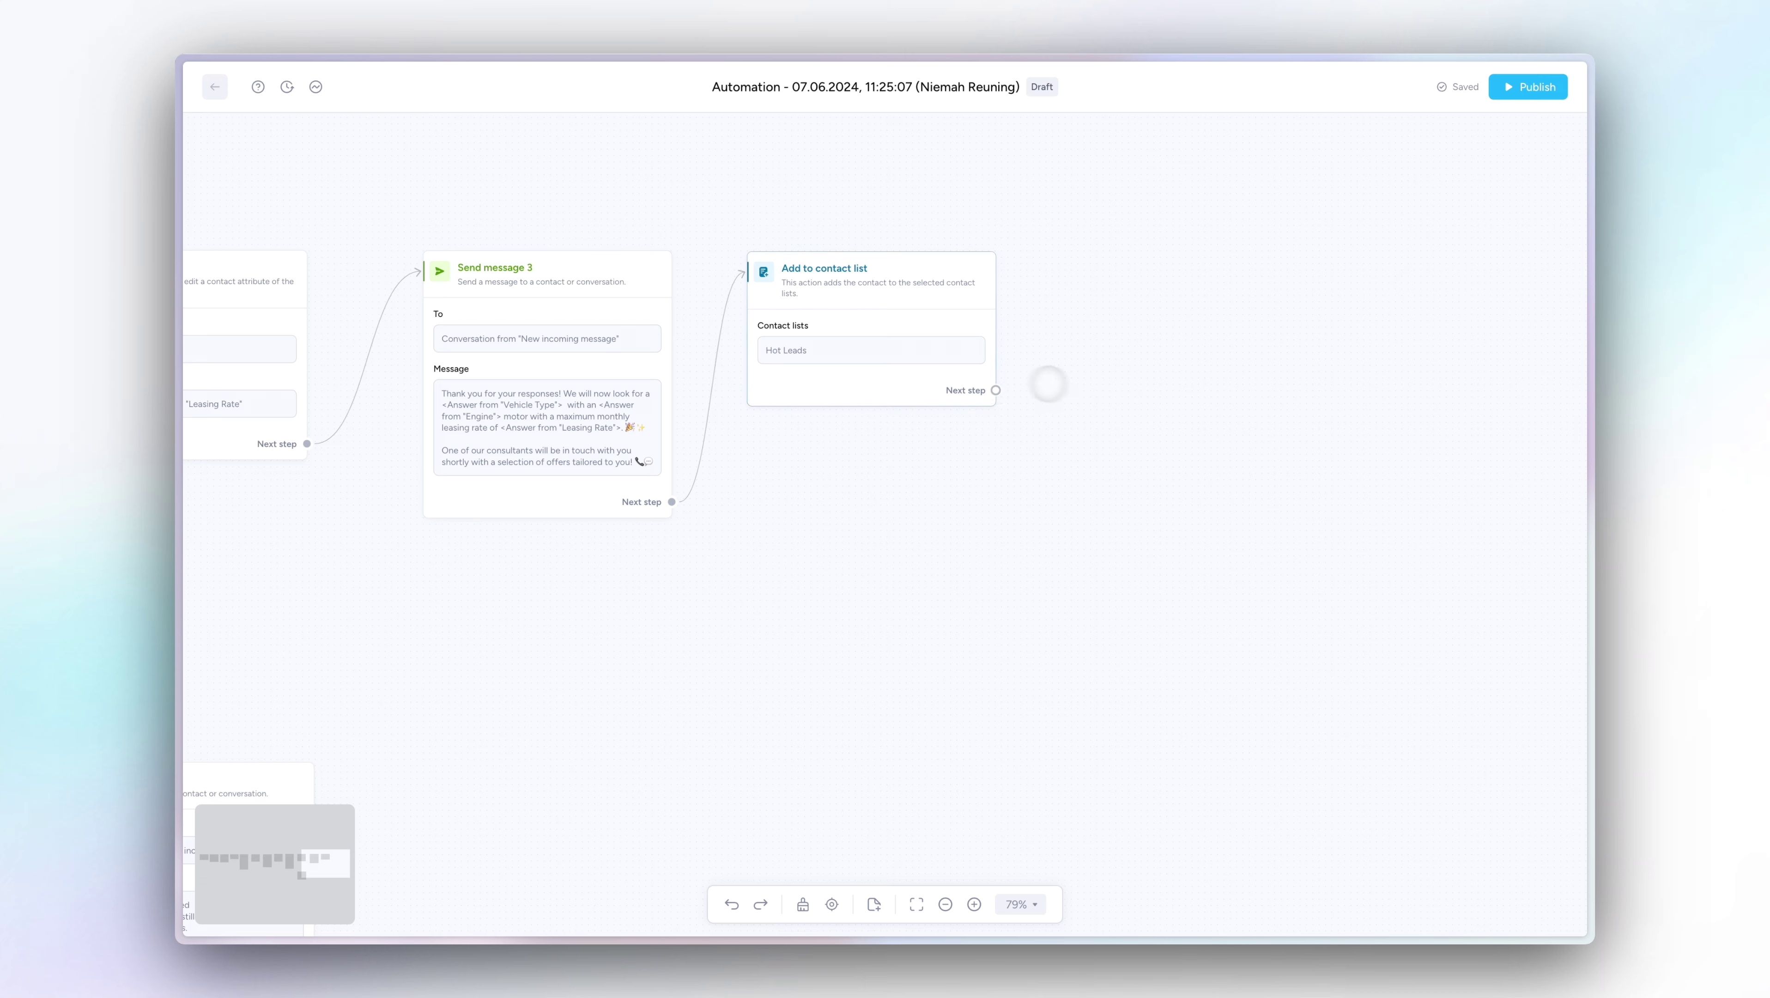
Add an Assign conversation action after the next step of Add to contact list and line it up beside that block.
left_click_drag(996, 390, 1077, 267)
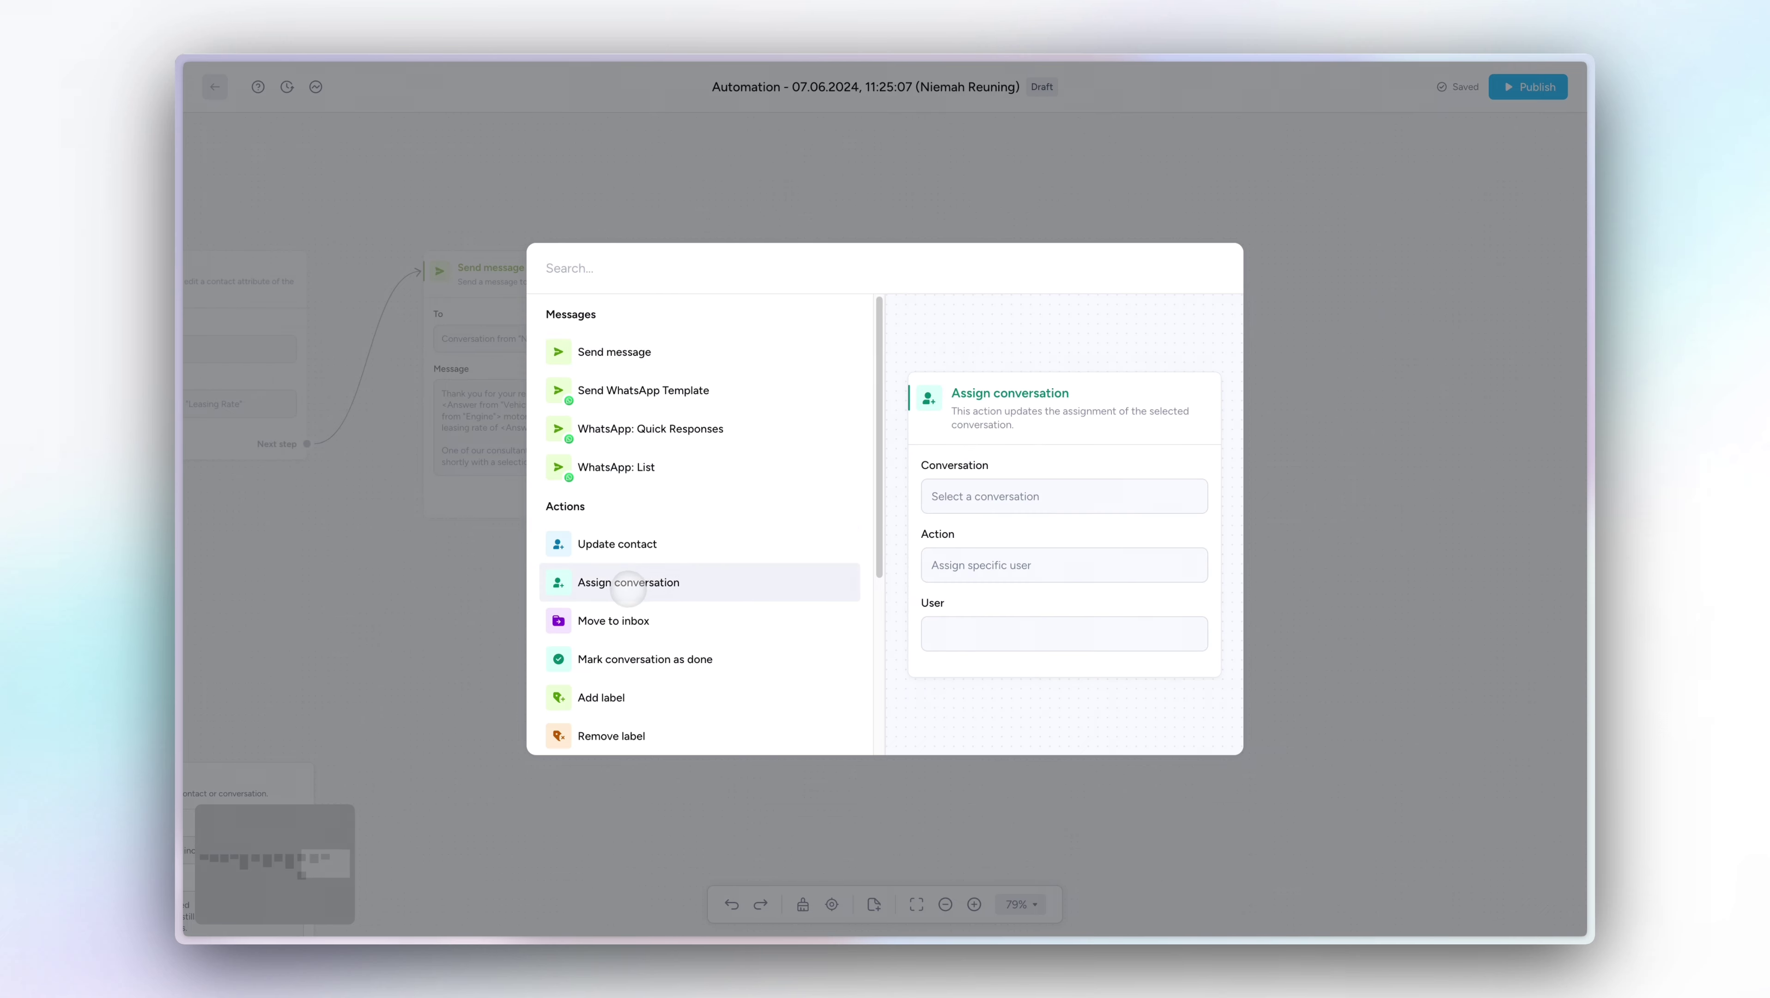
left_click(628, 584)
left_click_drag(1133, 328, 1175, 312)
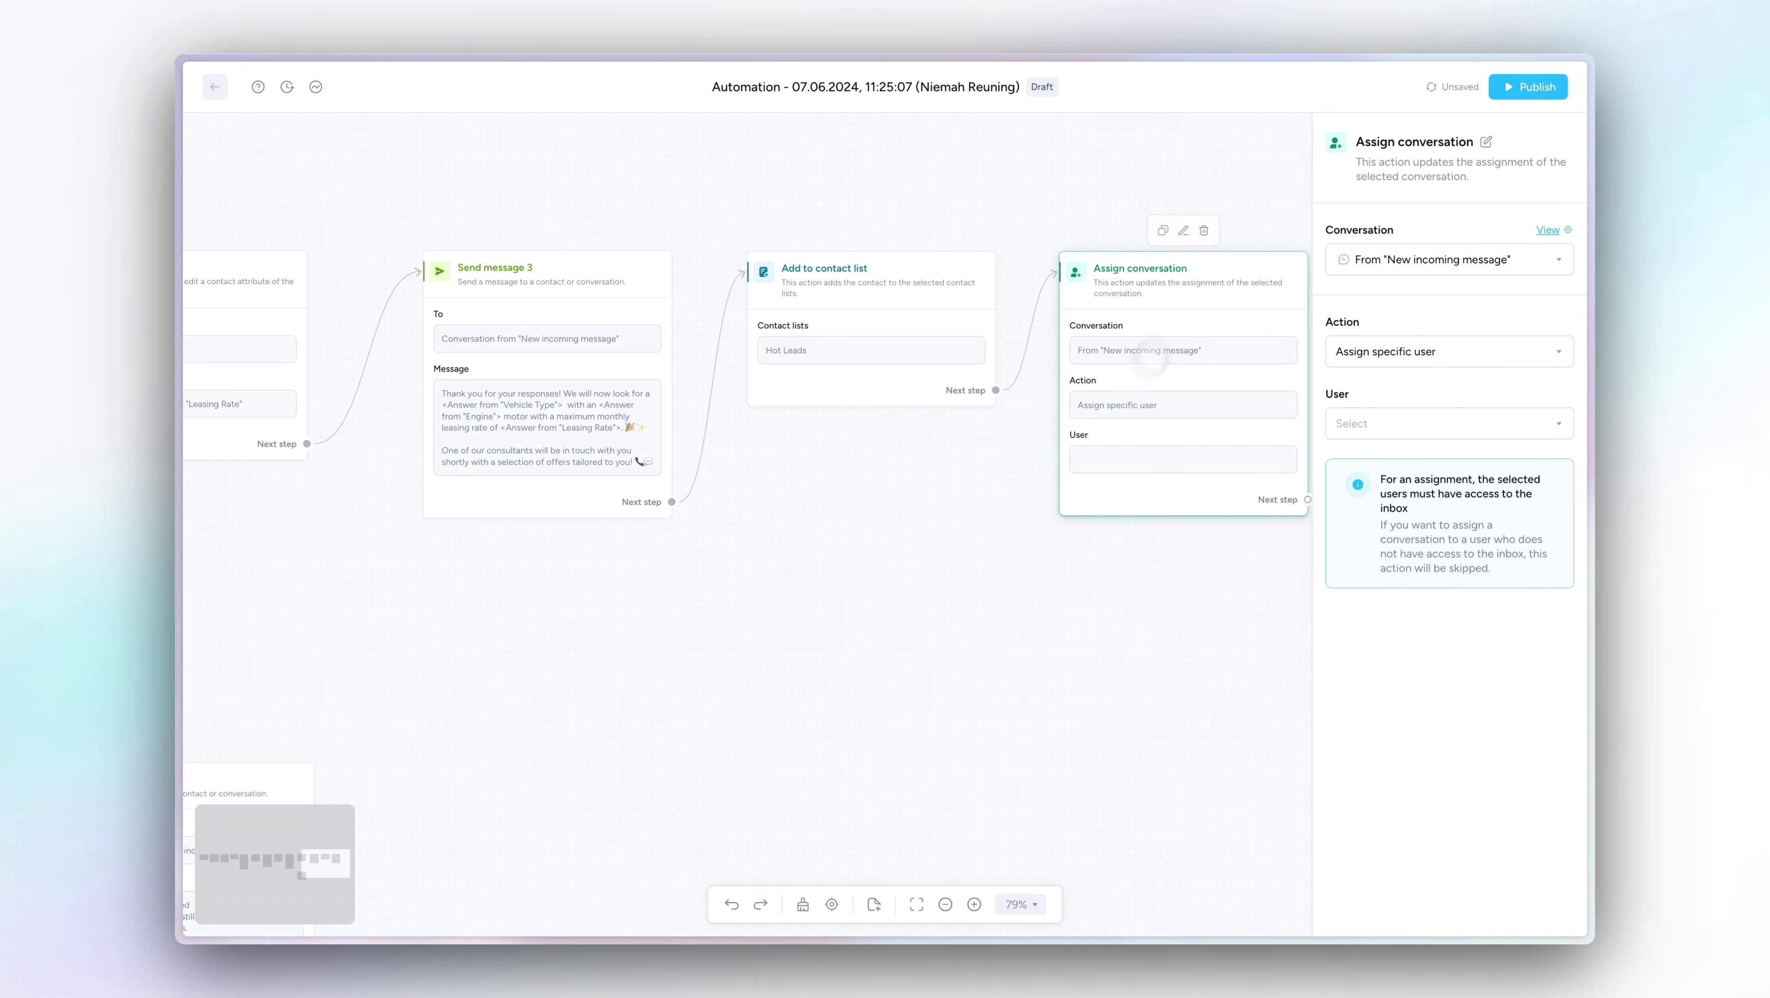
scroll(783, 506, "right", 5)
scroll(1157, 332, "right", 2)
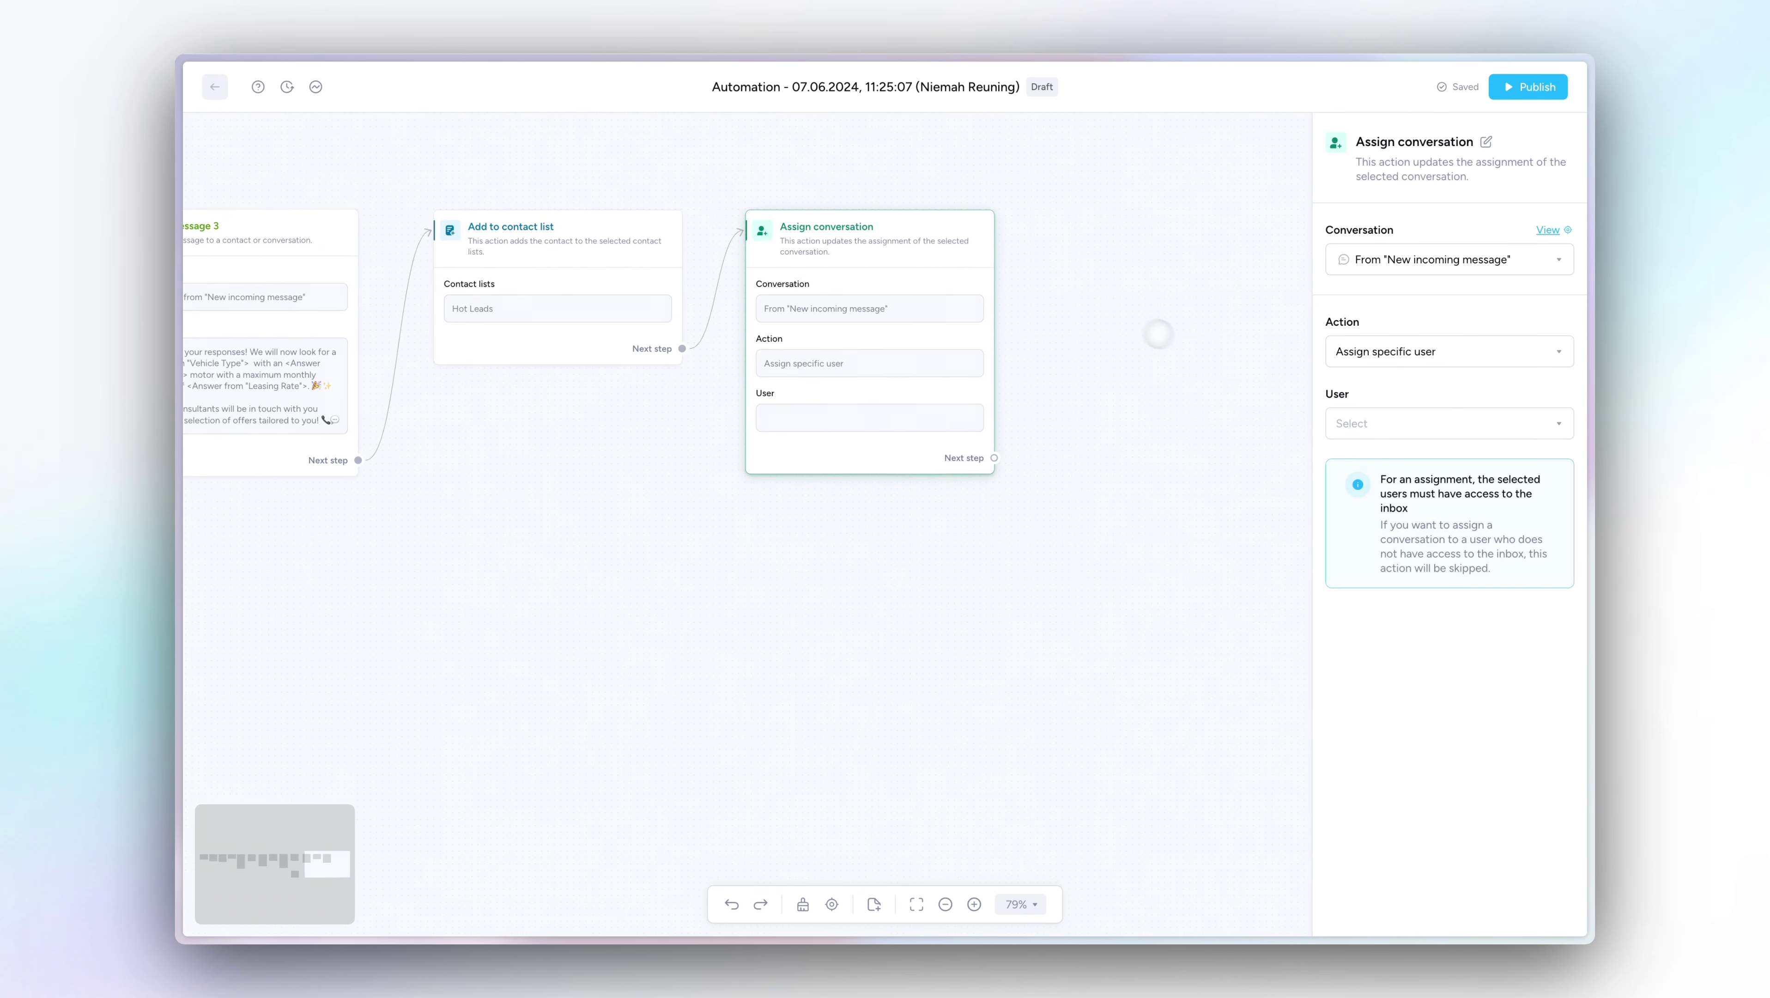
Set Assign conversation to Assign any user, keeping assignment according to round robin, and select all three listed users.
left_click(1437, 357)
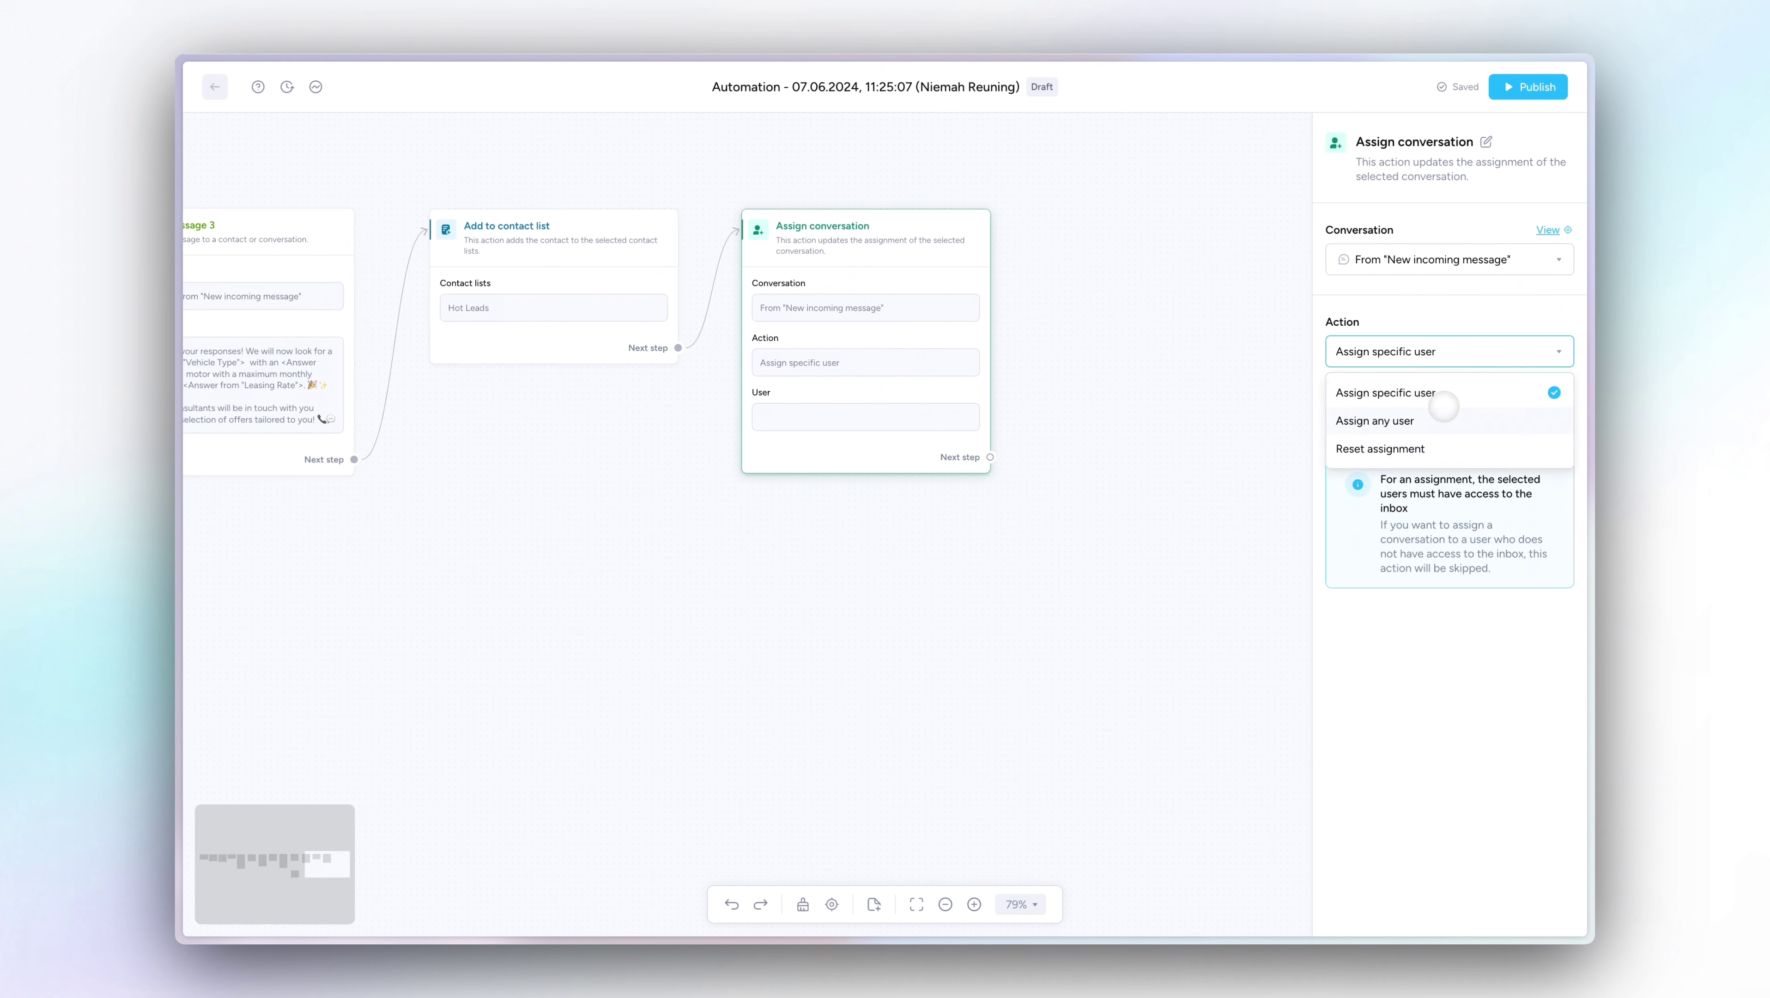
left_click(1443, 420)
left_click(1516, 494)
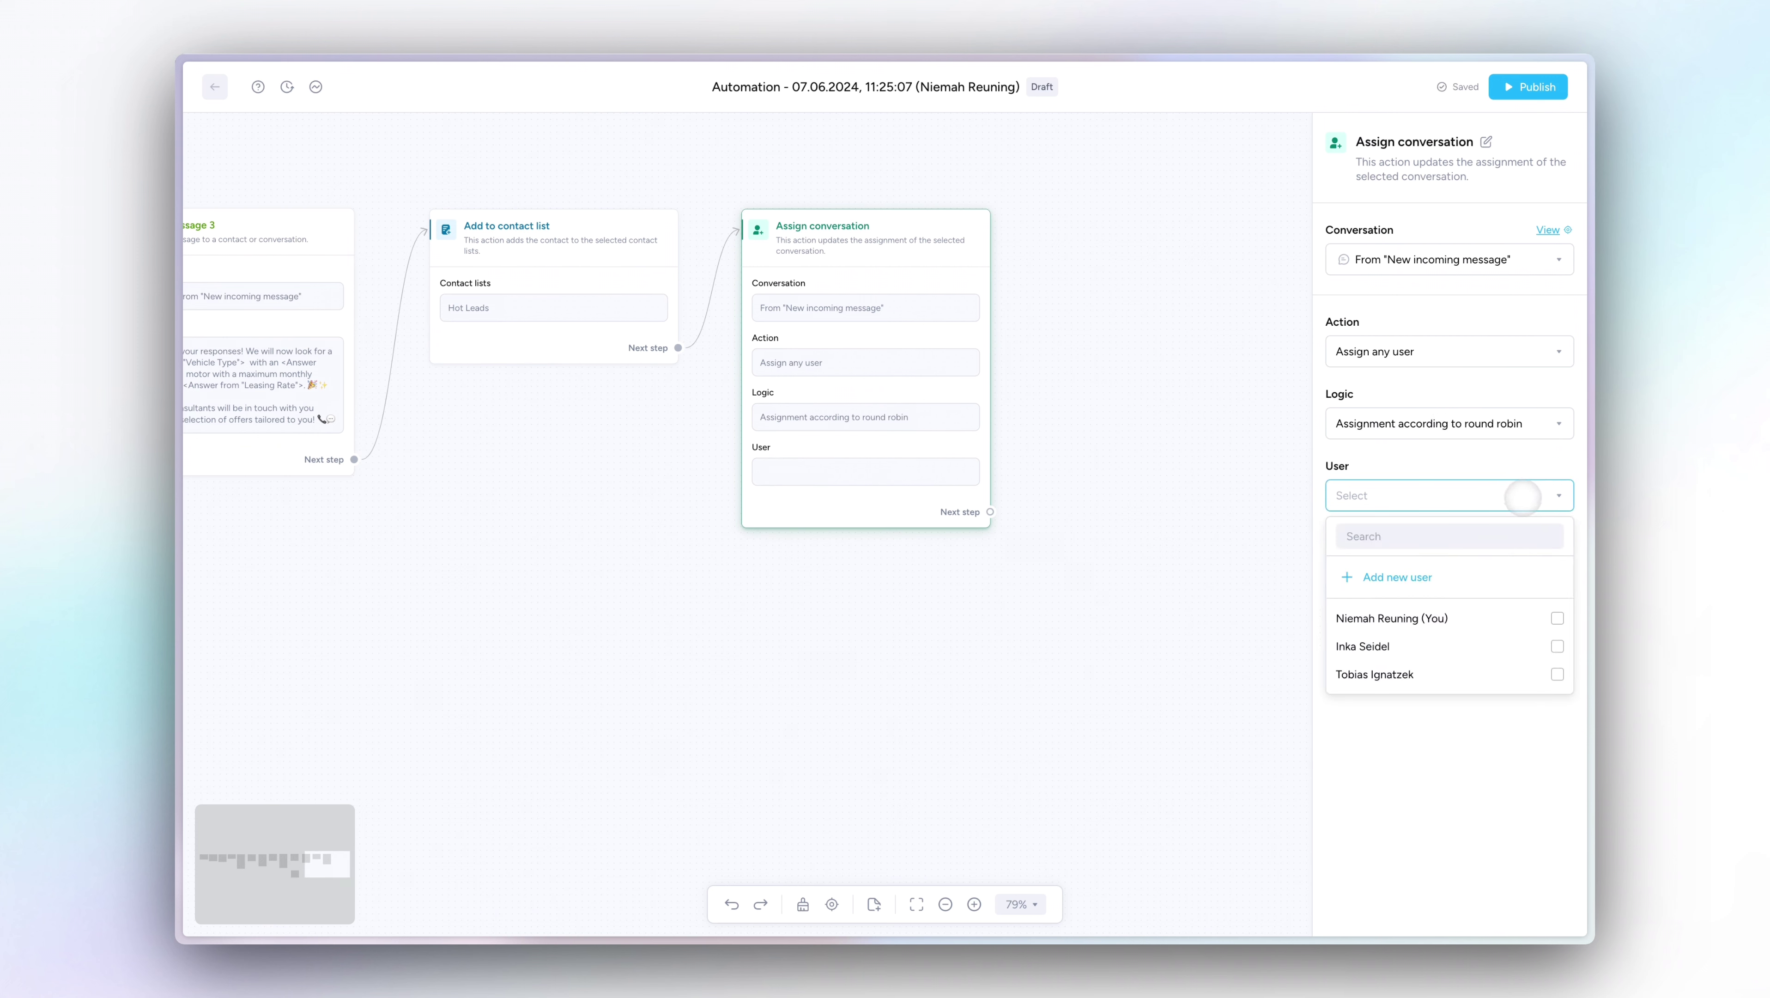
left_click(1557, 617)
left_click(1557, 673)
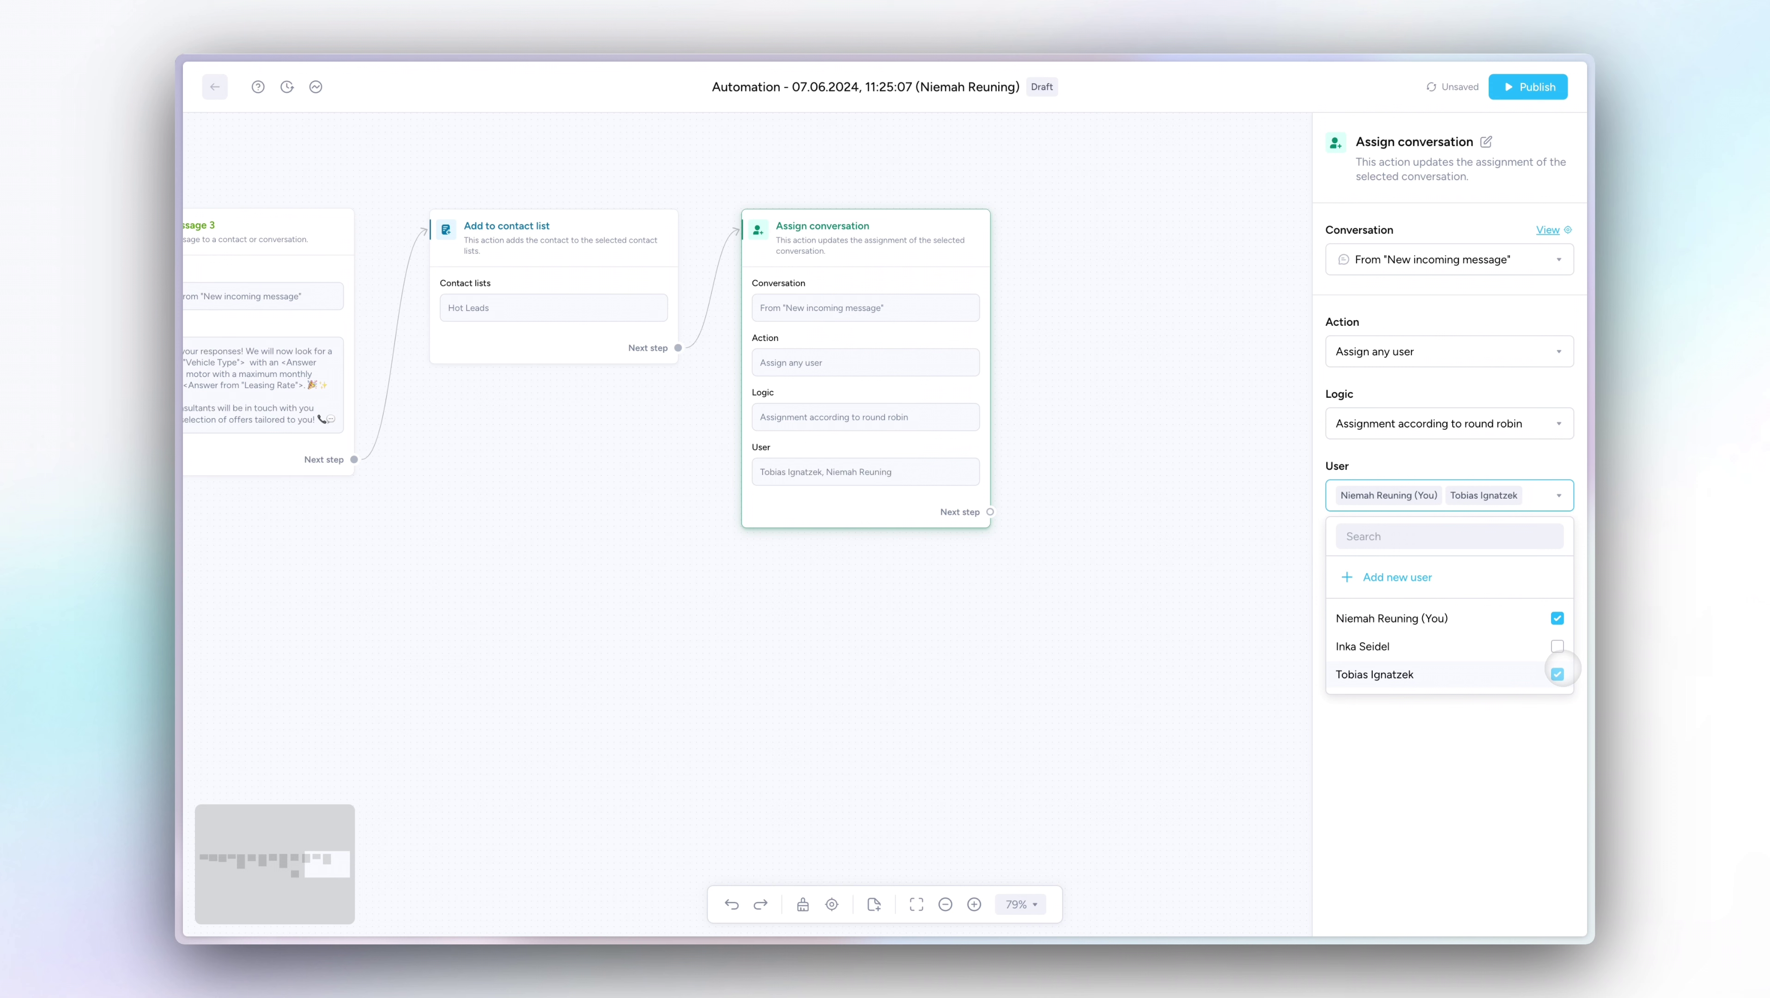
left_click(1558, 646)
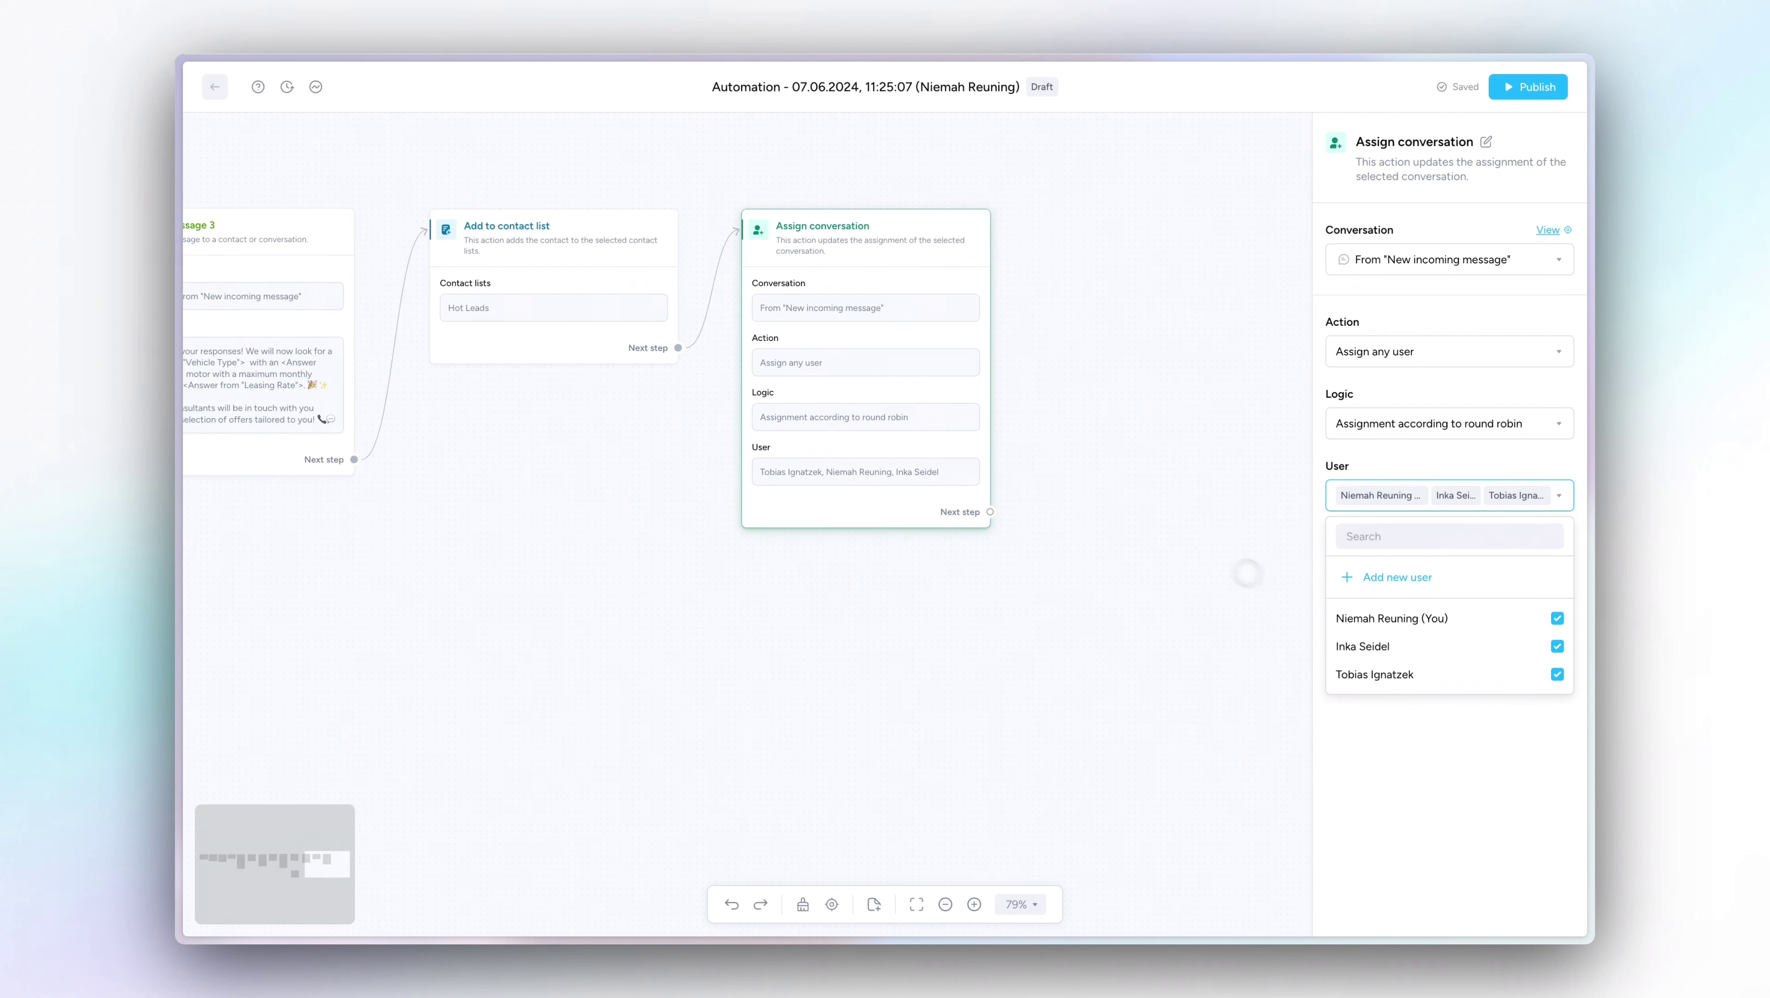
left_click(1219, 563)
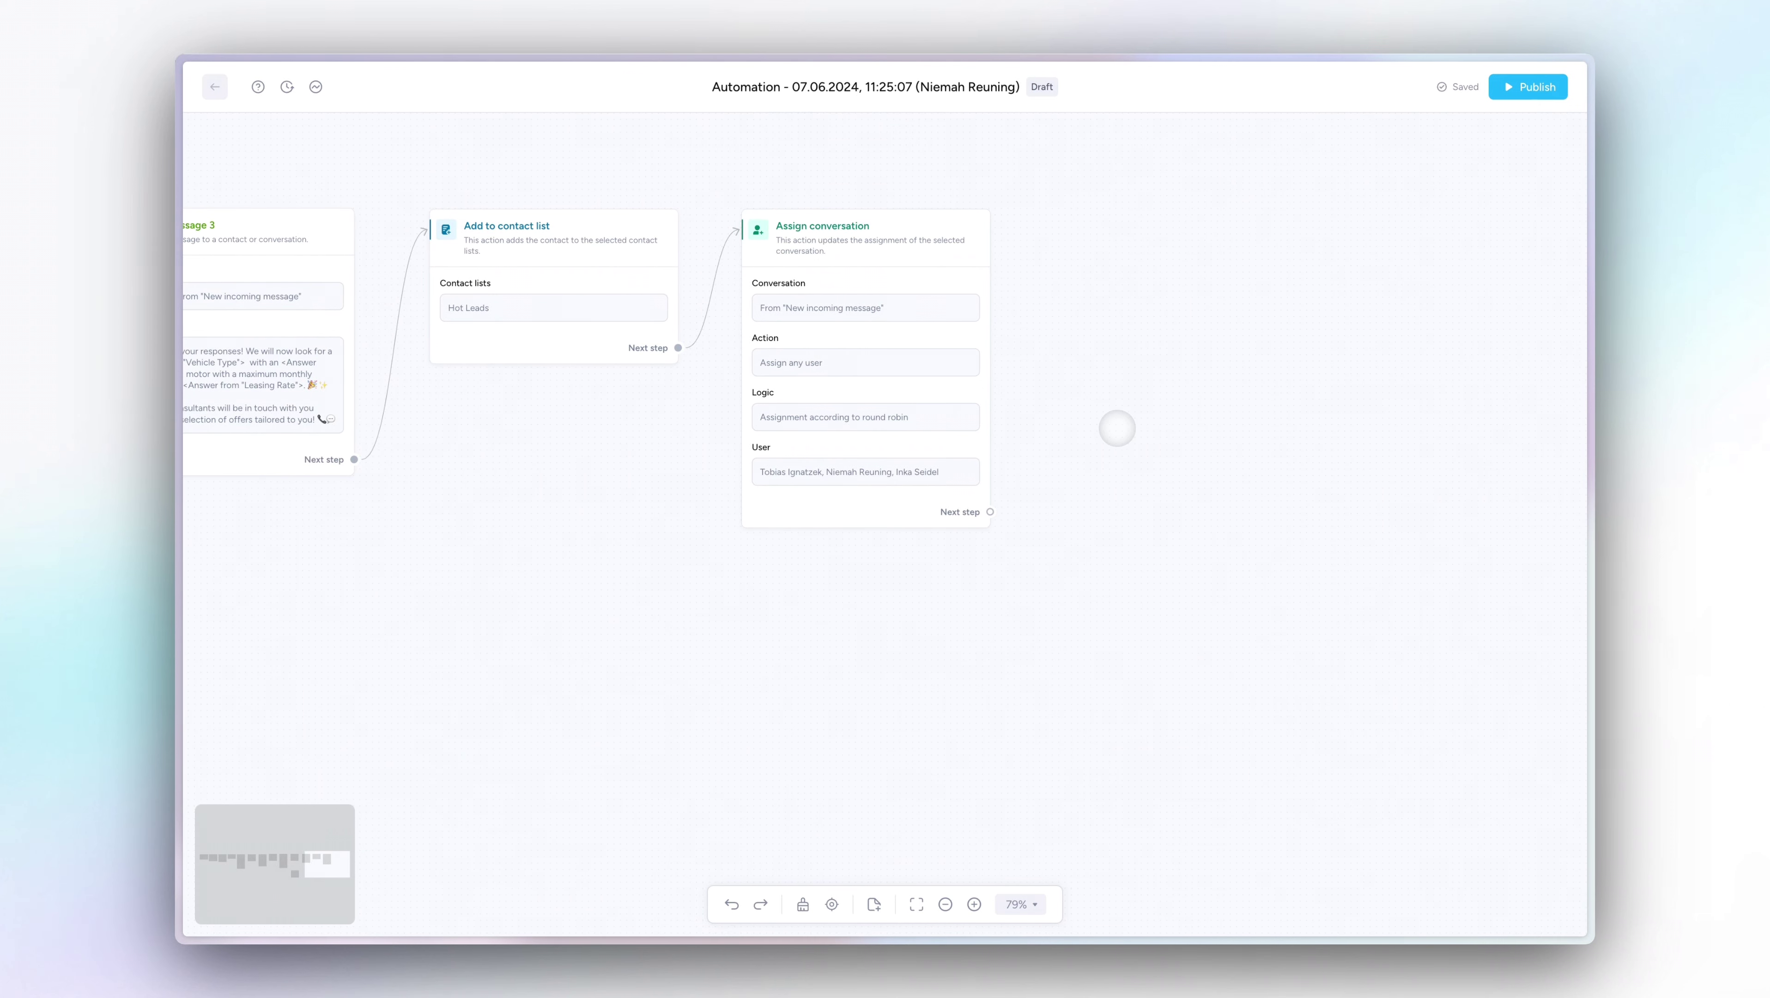
Add a Wait / Pause action after the next step of Assign conversation, line it up beside that block and set its duration value to 10.
left_click_drag(1156, 425, 1051, 425)
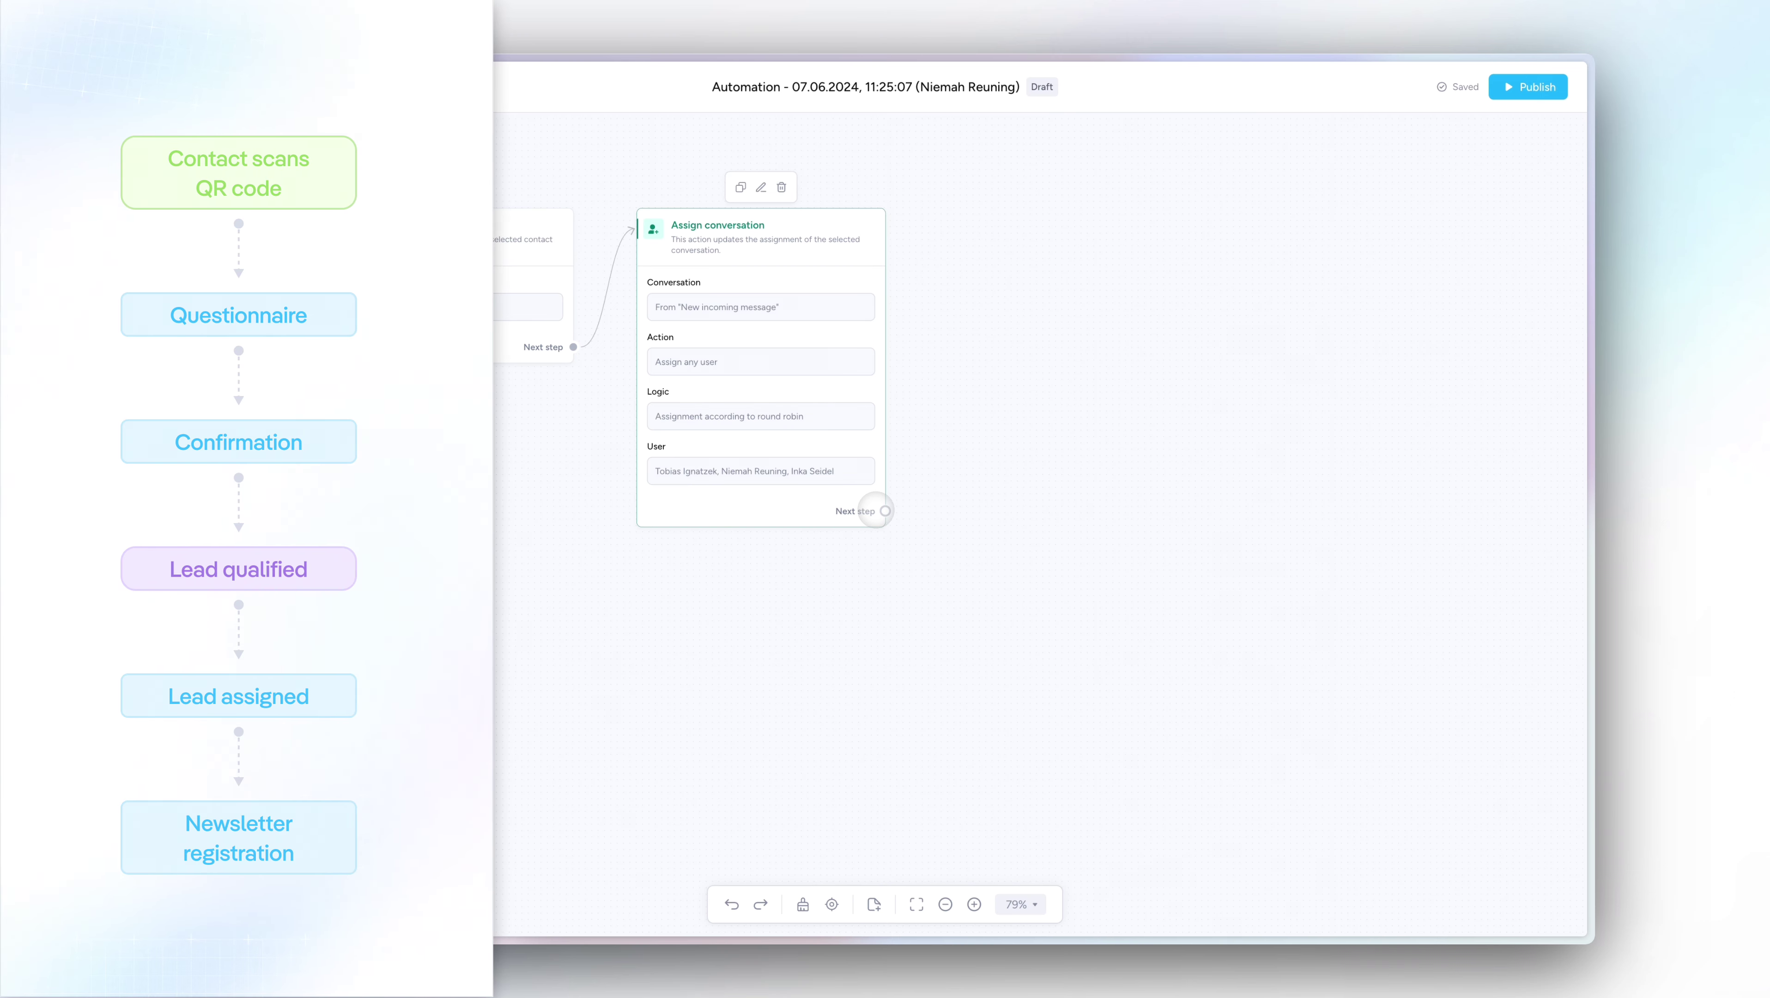
left_click_drag(876, 510, 1025, 234)
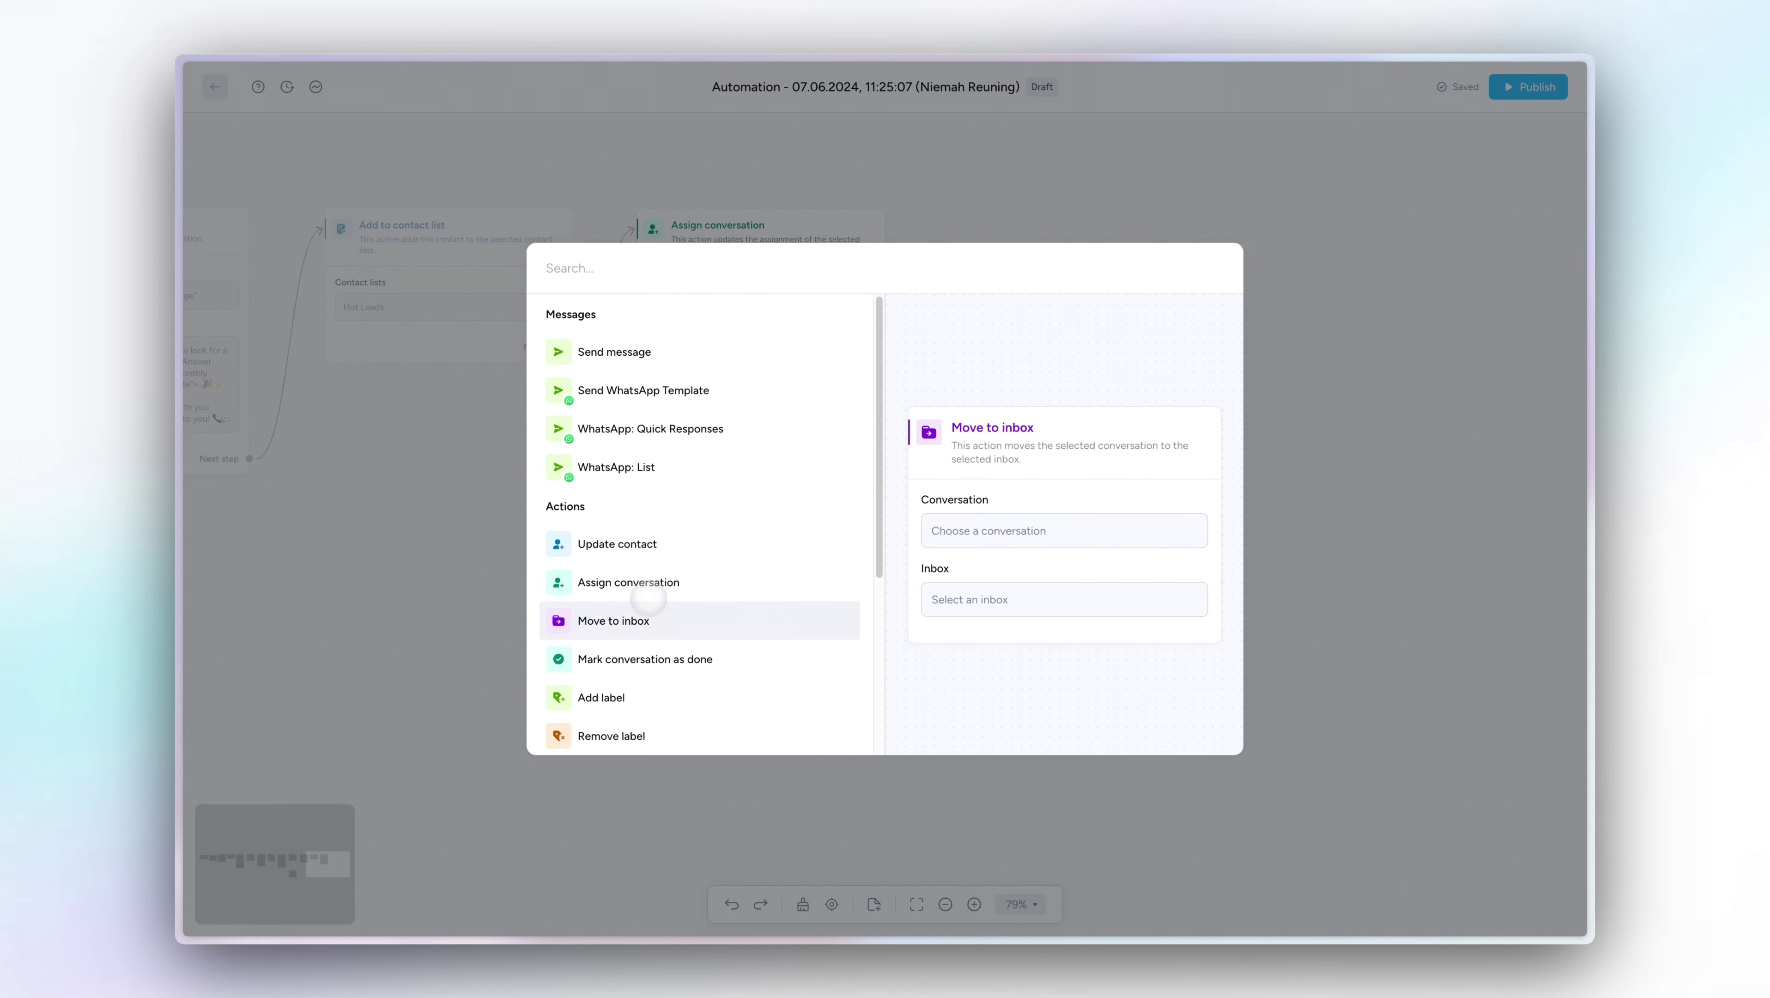
type("wait")
key("Return")
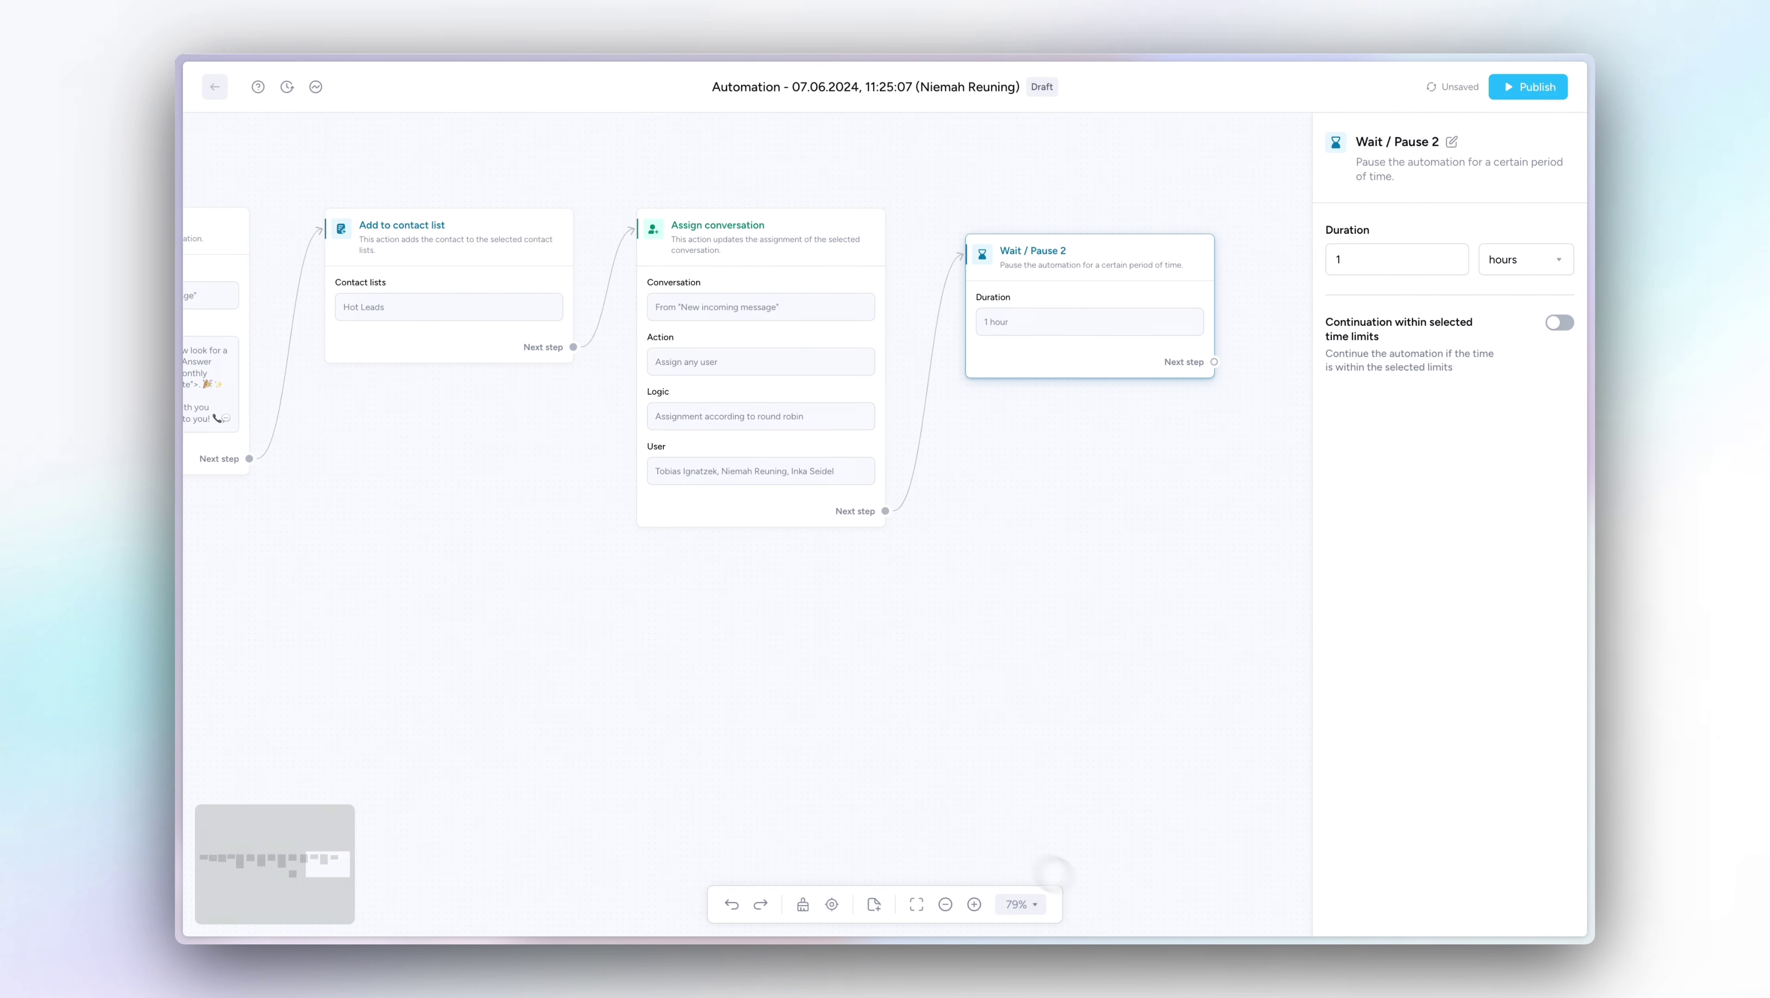
left_click_drag(1137, 252, 1132, 231)
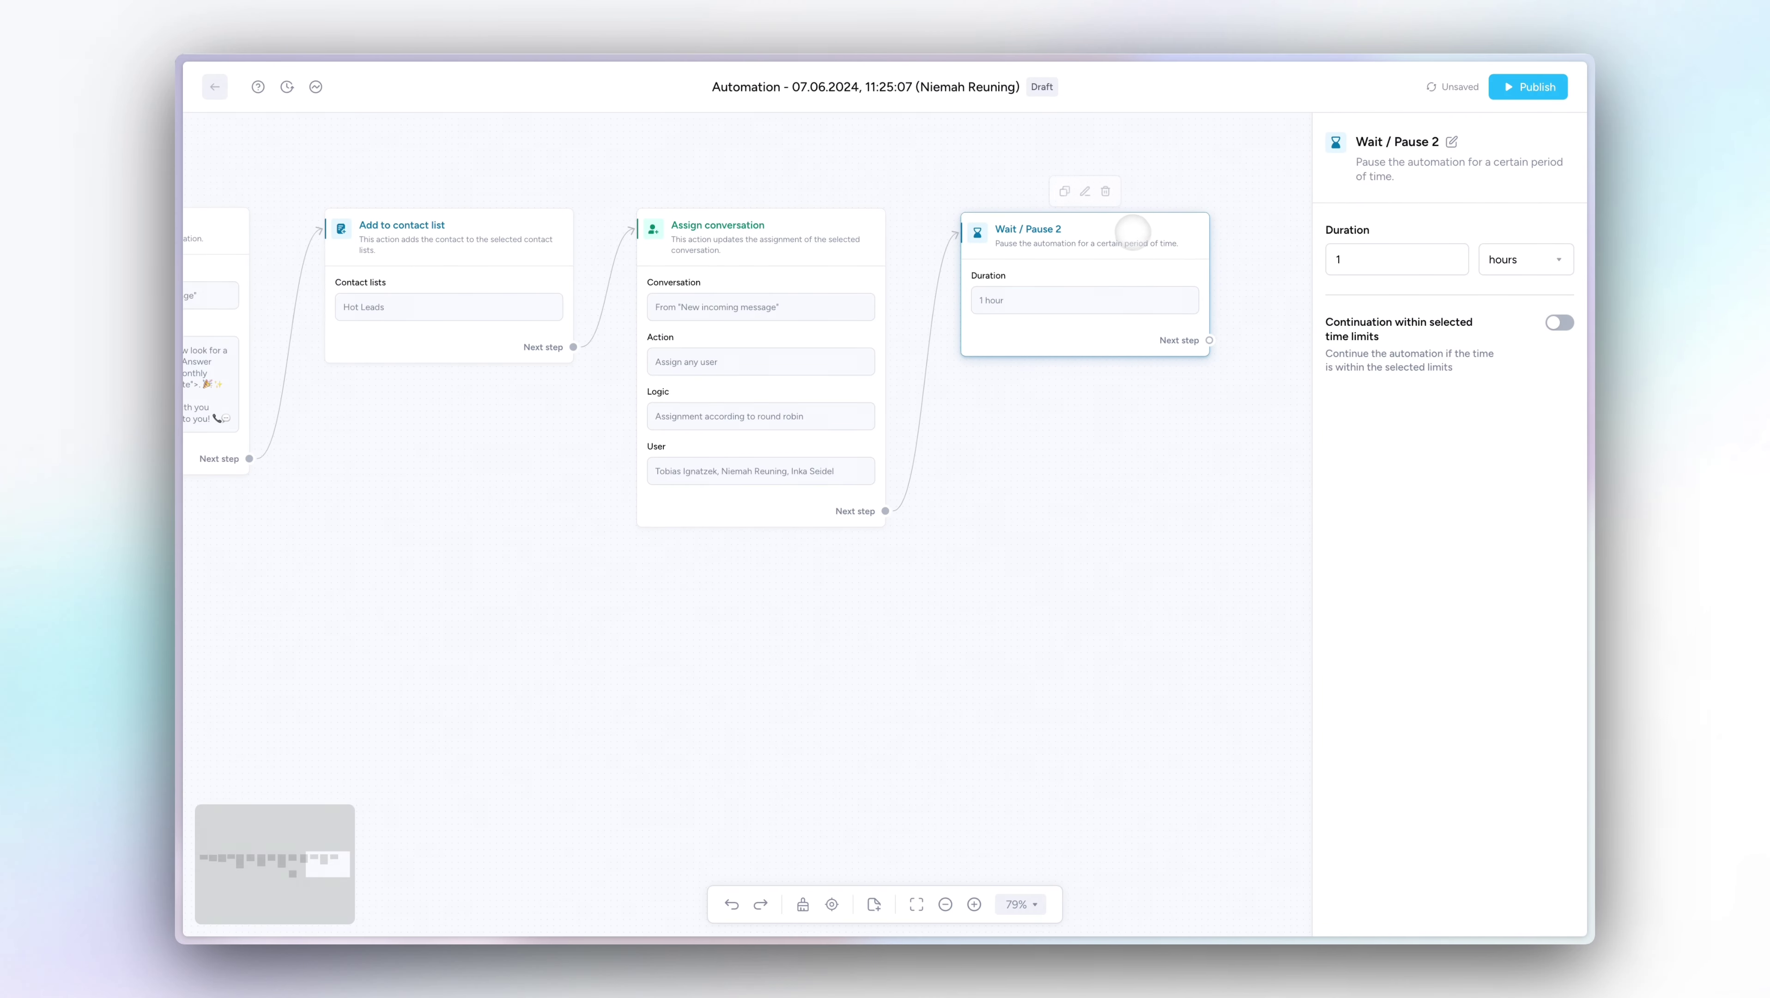
left_click(1367, 256)
type("0")
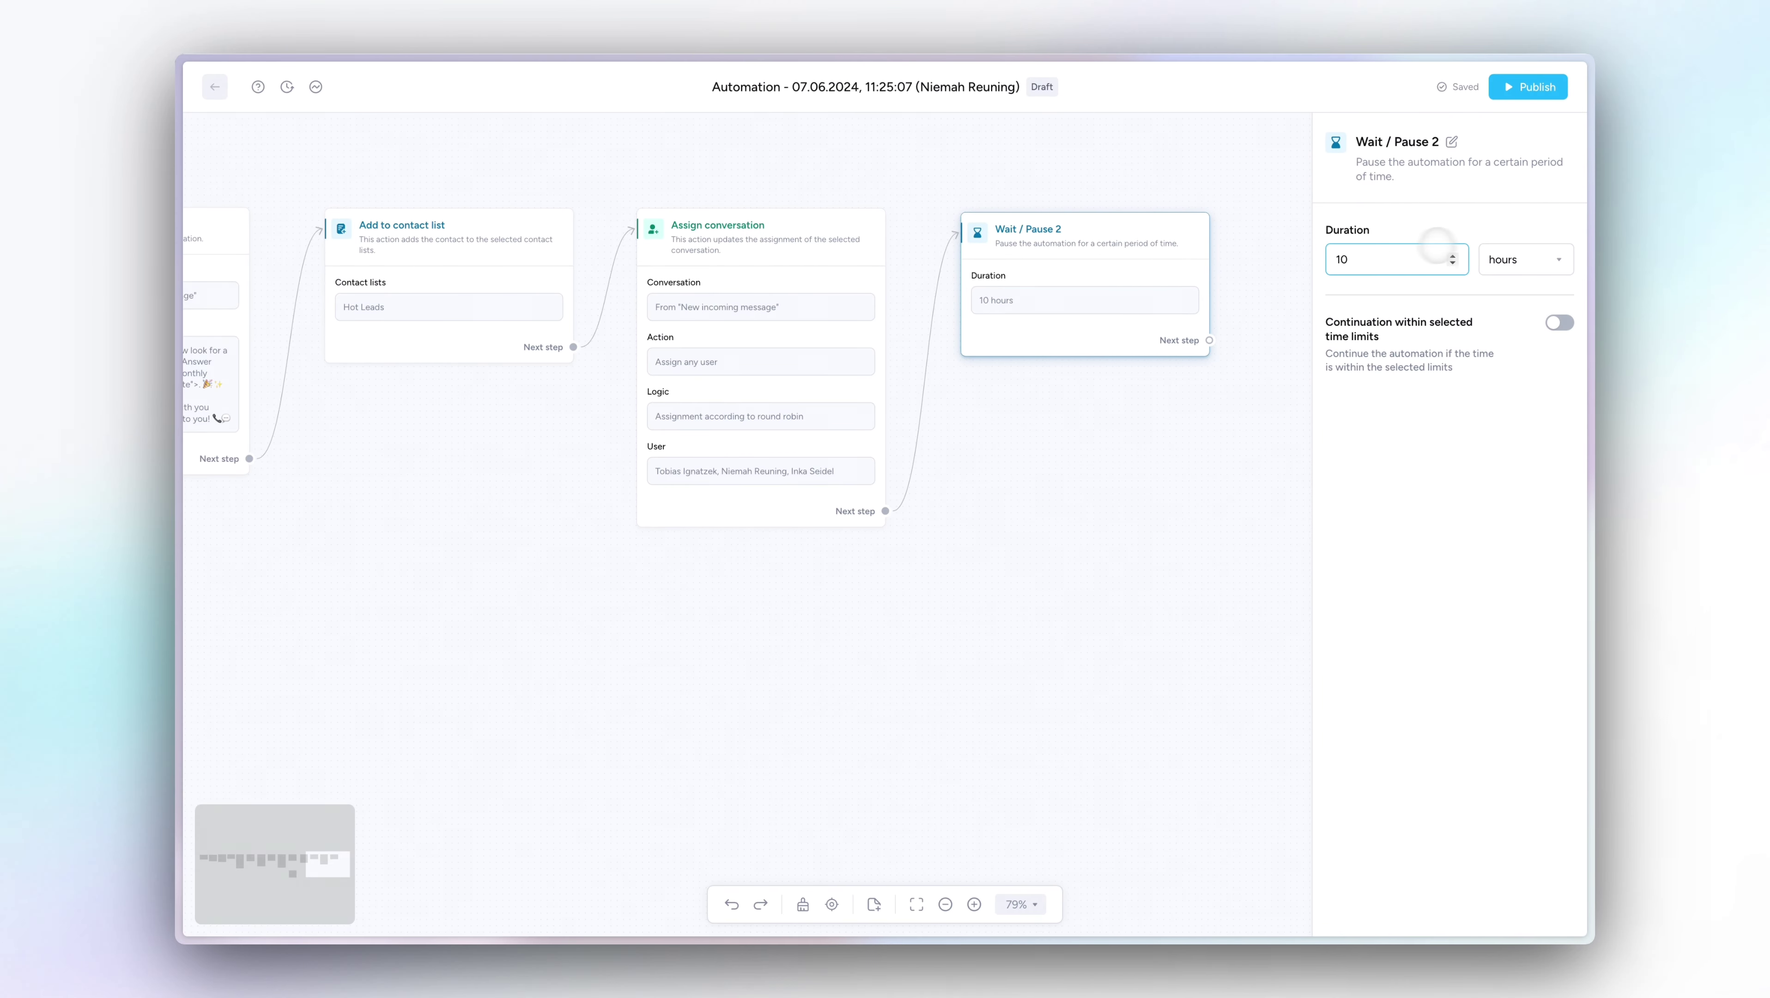
Set the duration unit of Wait / Pause 2 to seconds and close its settings.
left_click(1510, 259)
left_click(1471, 296)
left_click(1251, 383)
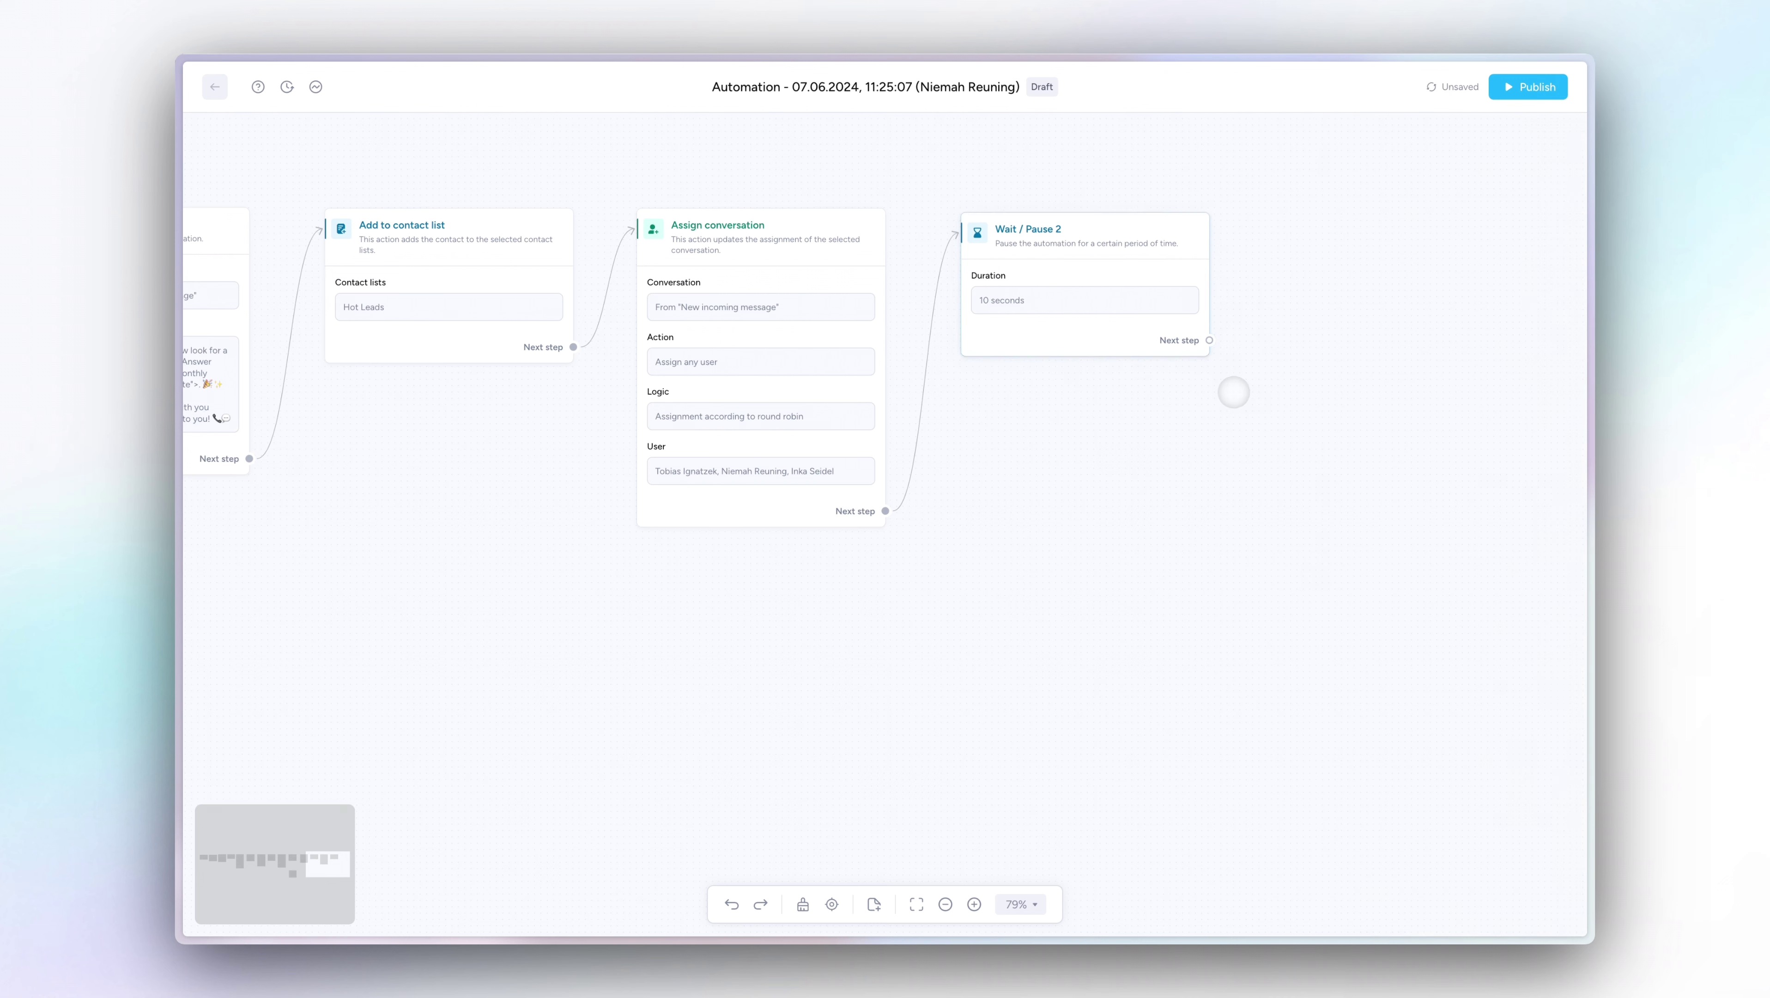
Add a WhatsApp: Quick Responses action after the next step of Wait / Pause 2.
scroll(1221, 384, "right", 5)
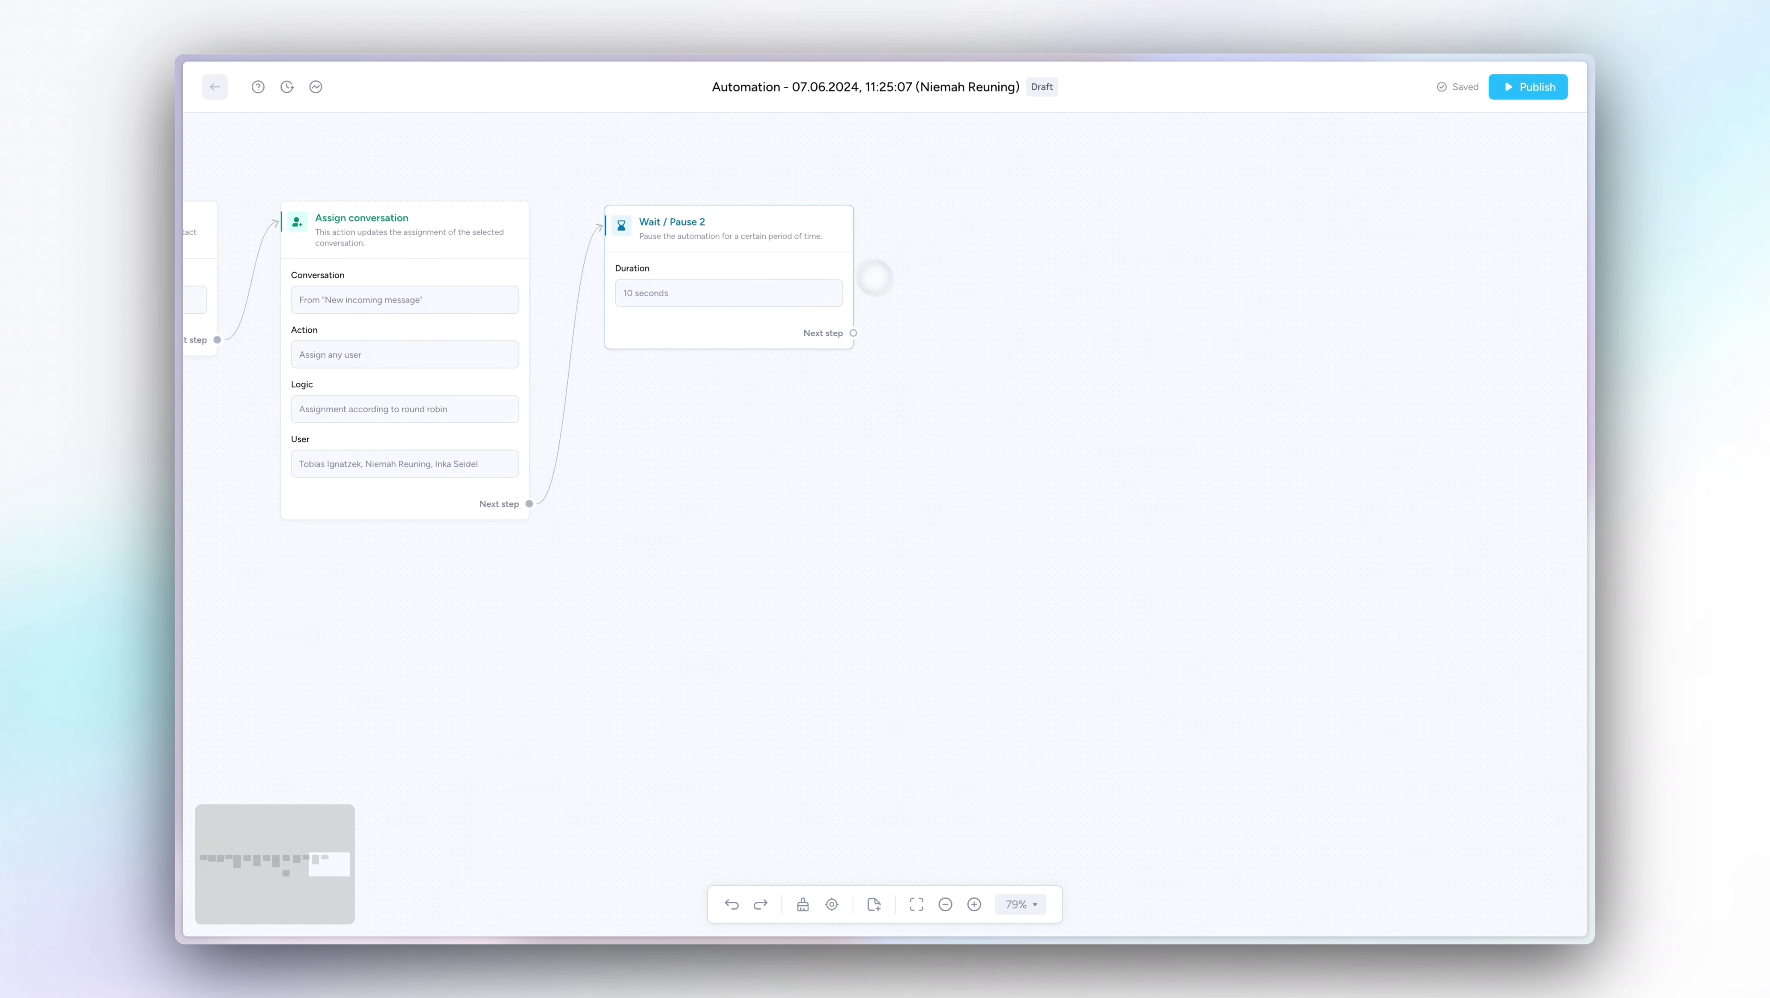
left_click_drag(853, 332, 936, 218)
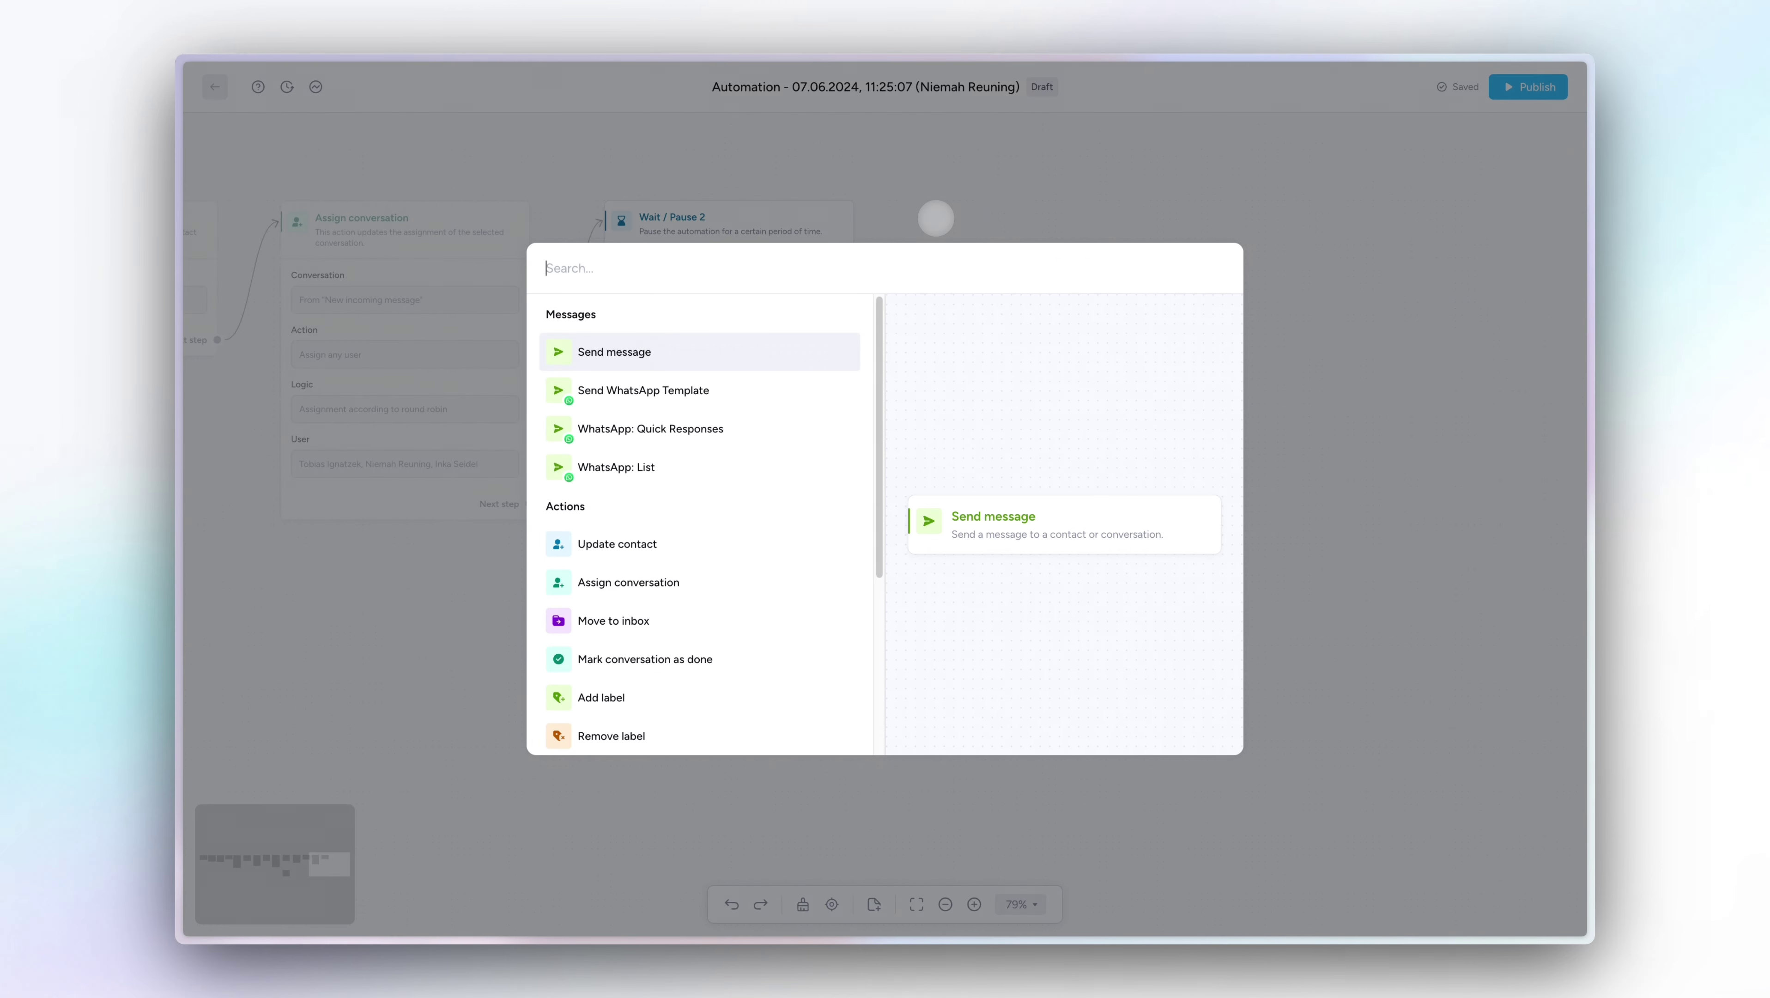
left_click(737, 425)
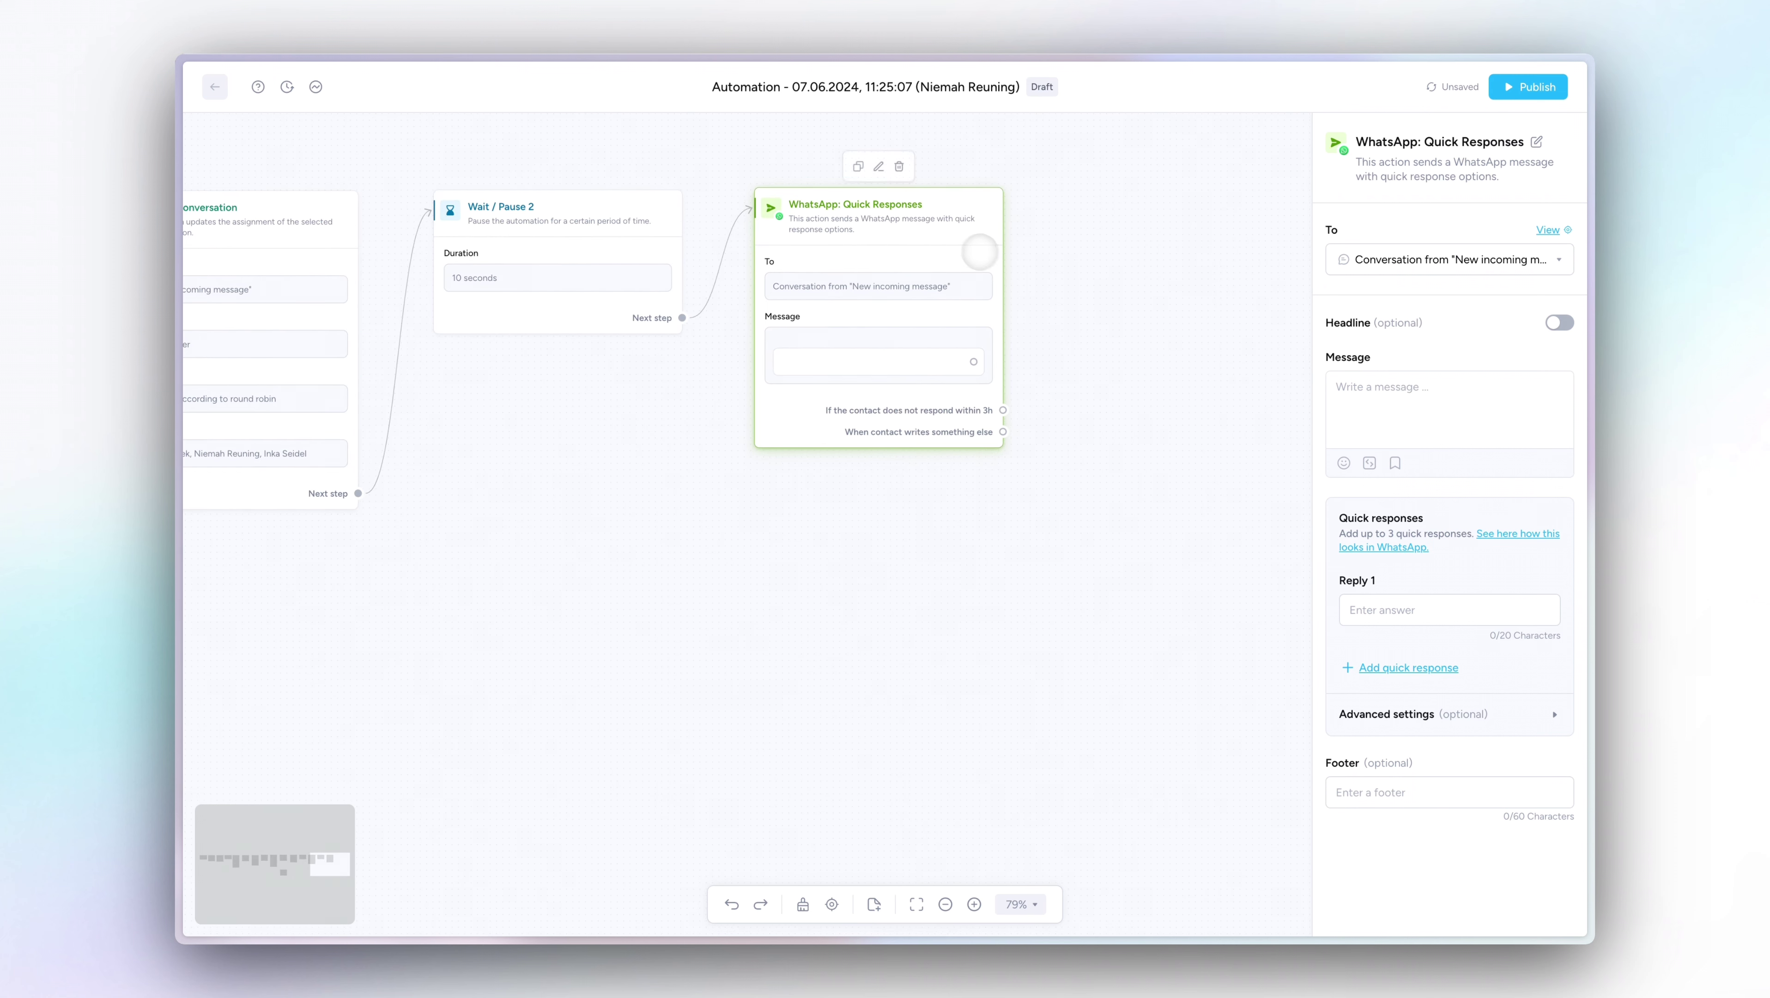
Enable the headline of WhatsApp: Quick Responses, keep Image as its type and insert Frame_26.jpg from the Superchat files.
left_click(1559, 322)
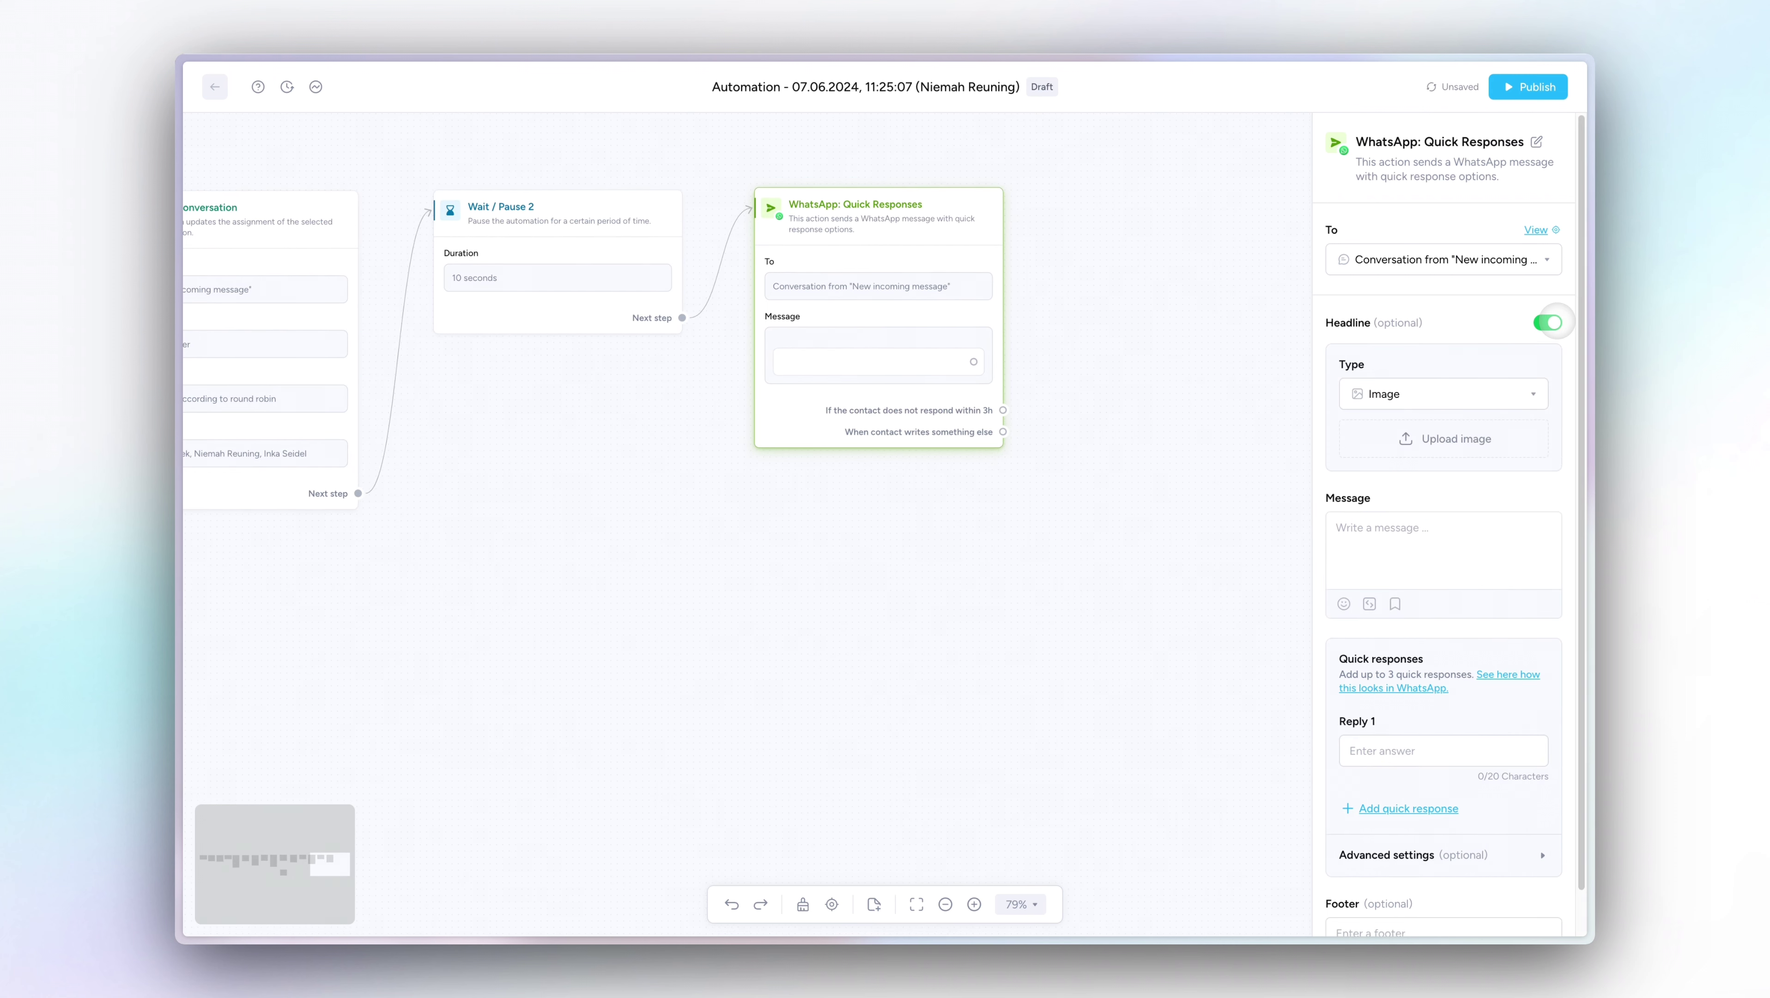
left_click(1523, 394)
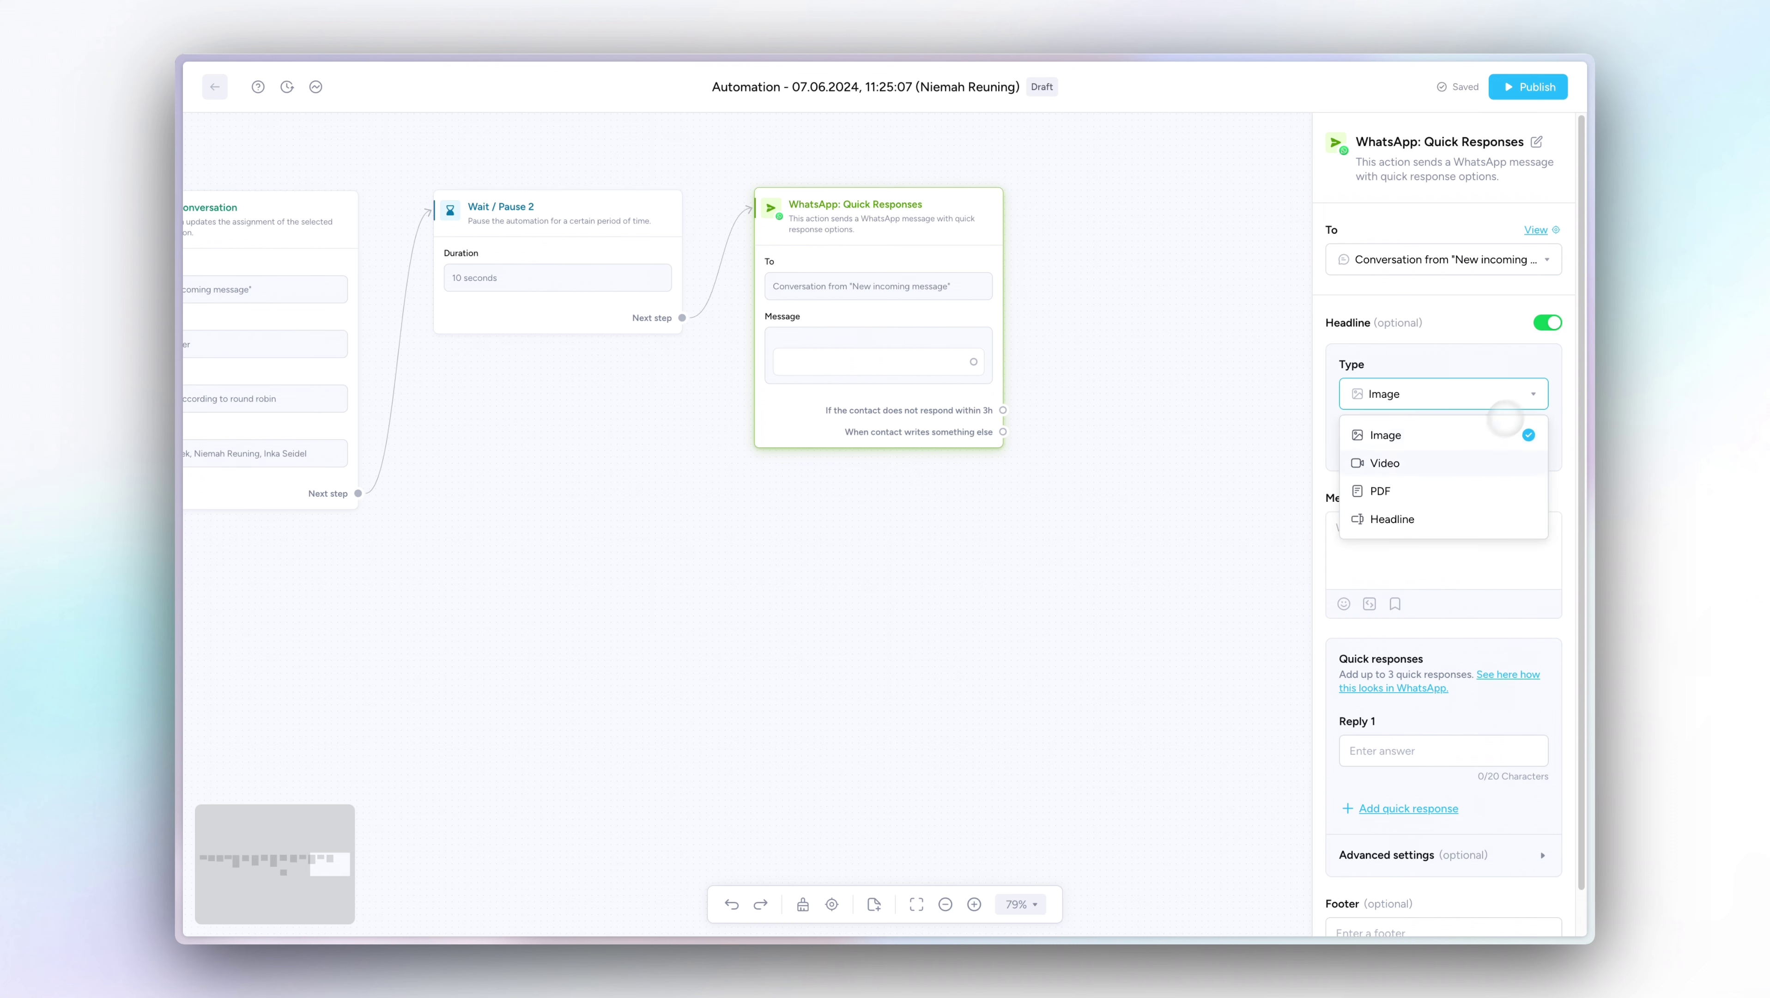
left_click(1530, 395)
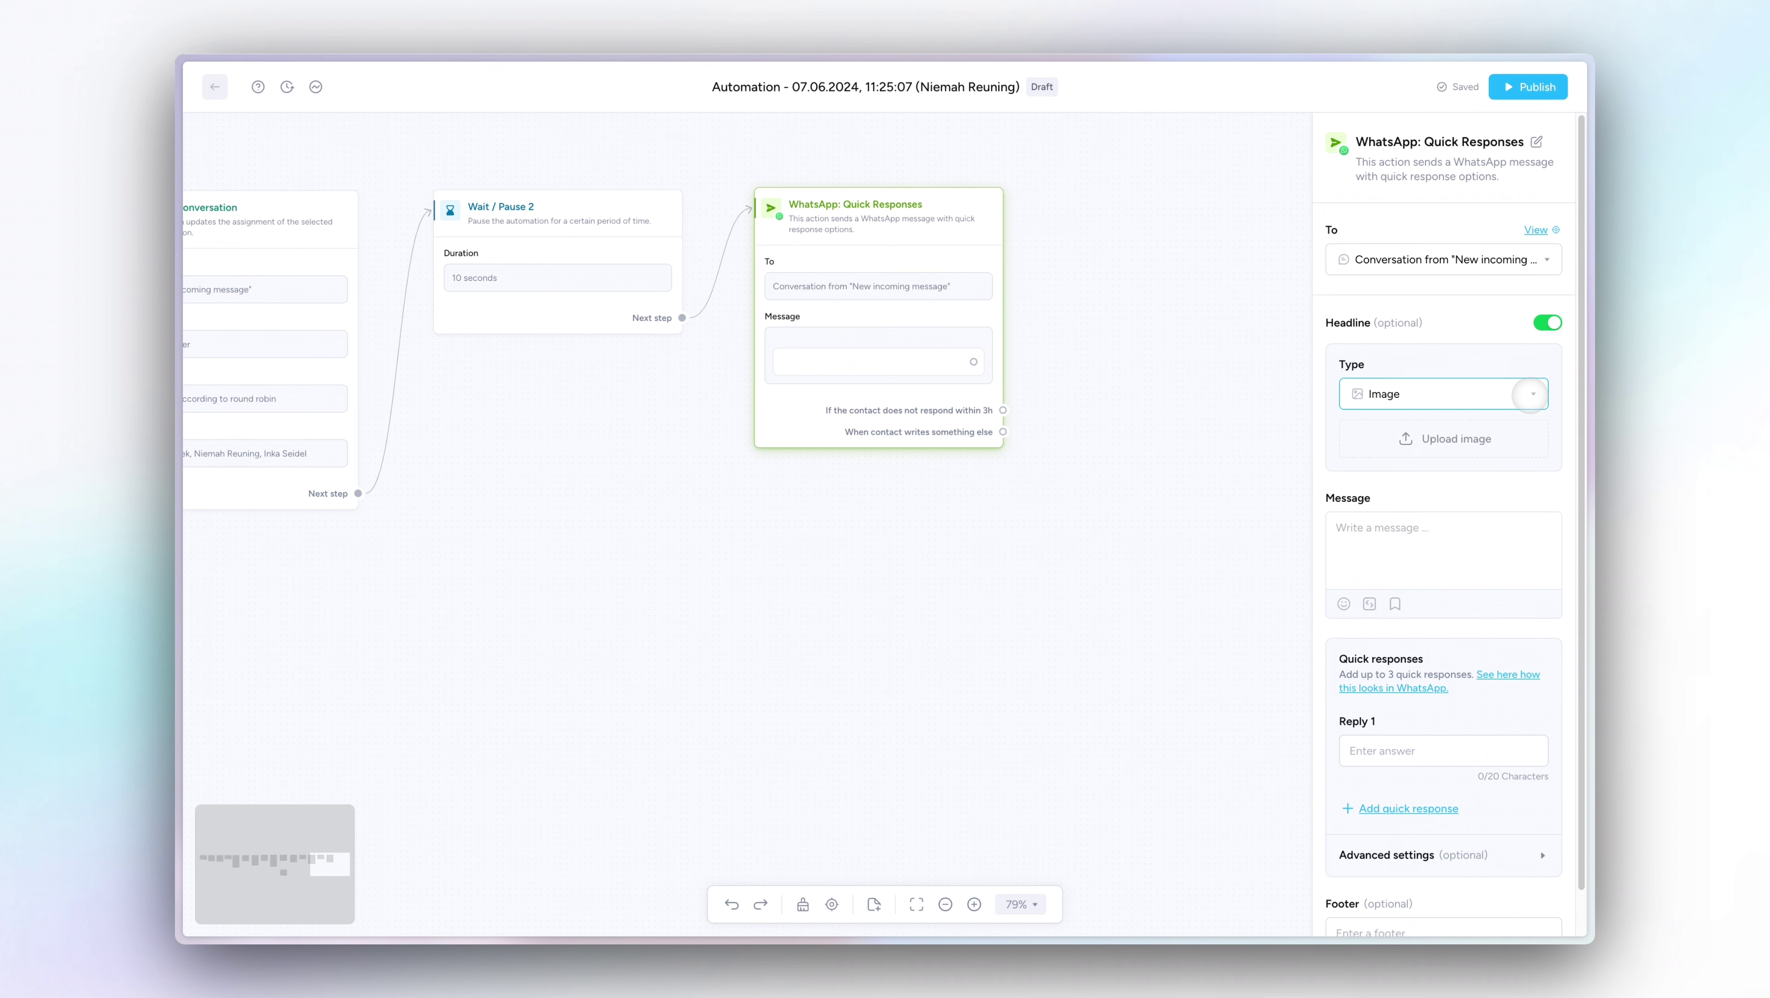
left_click(1478, 436)
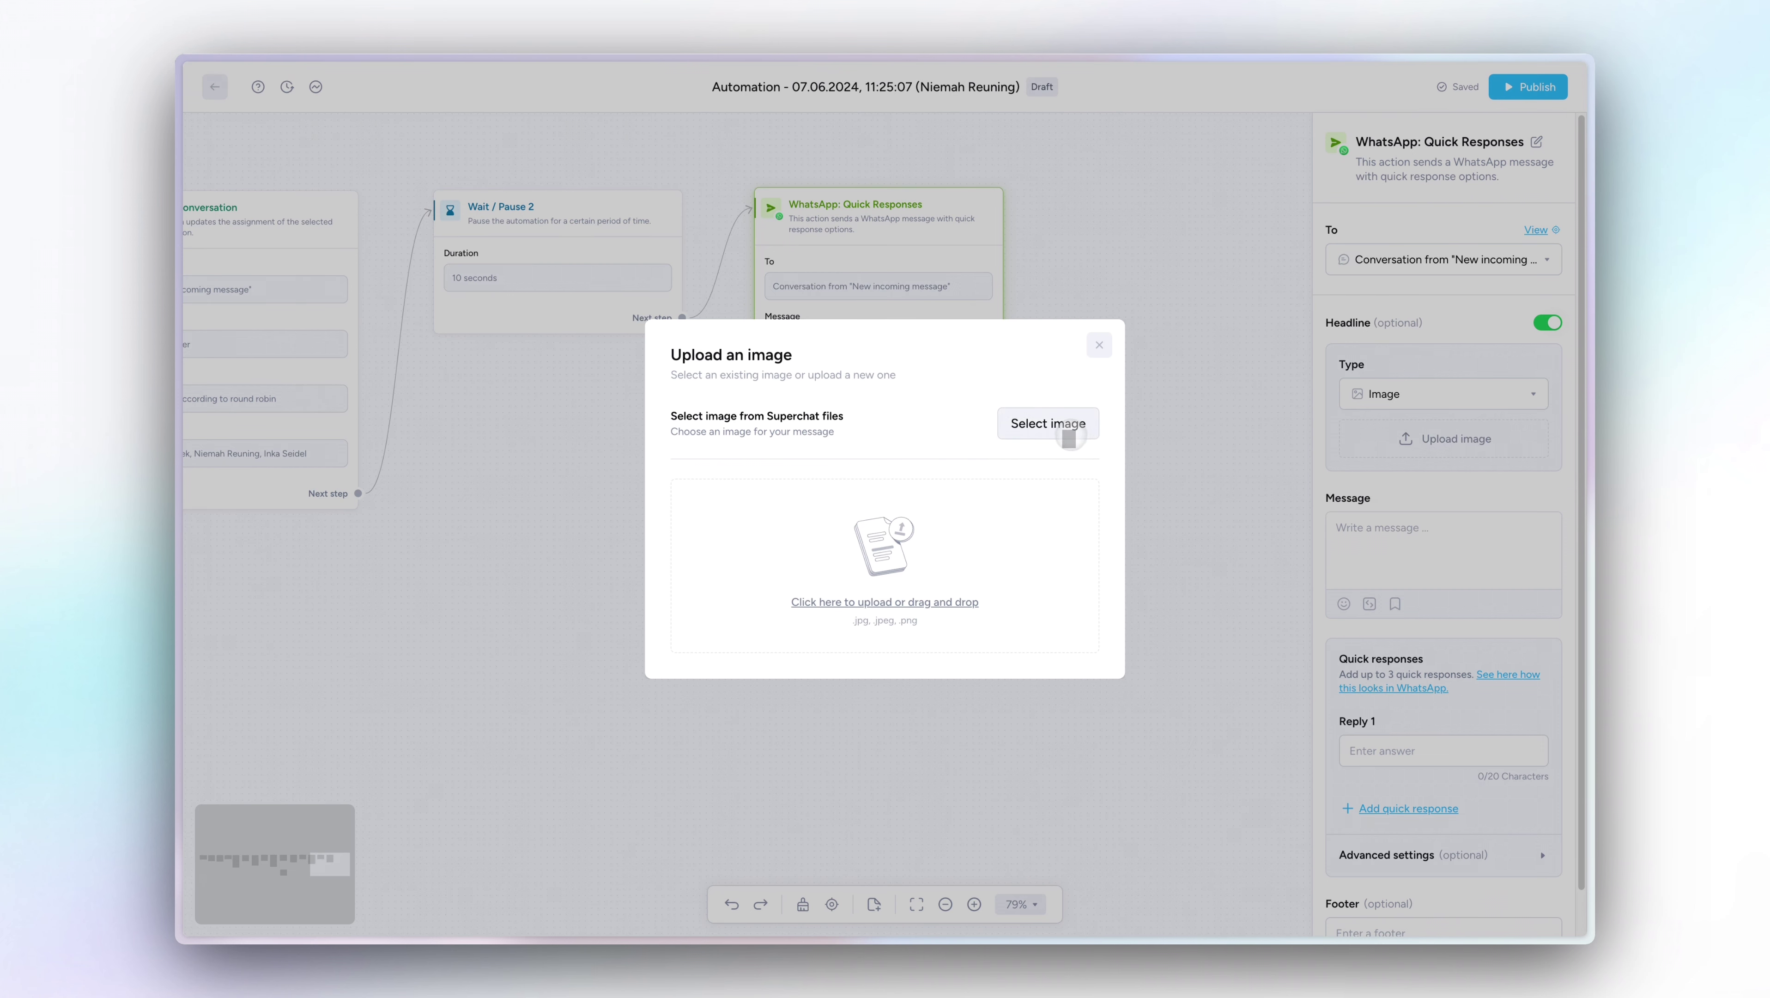
left_click(1061, 434)
Write the message "Would you like to sign up for our exclusive WhatsApp newsletter in the meantime? 😎" and promise news about latest models and leasing conditions.
left_click(1405, 533)
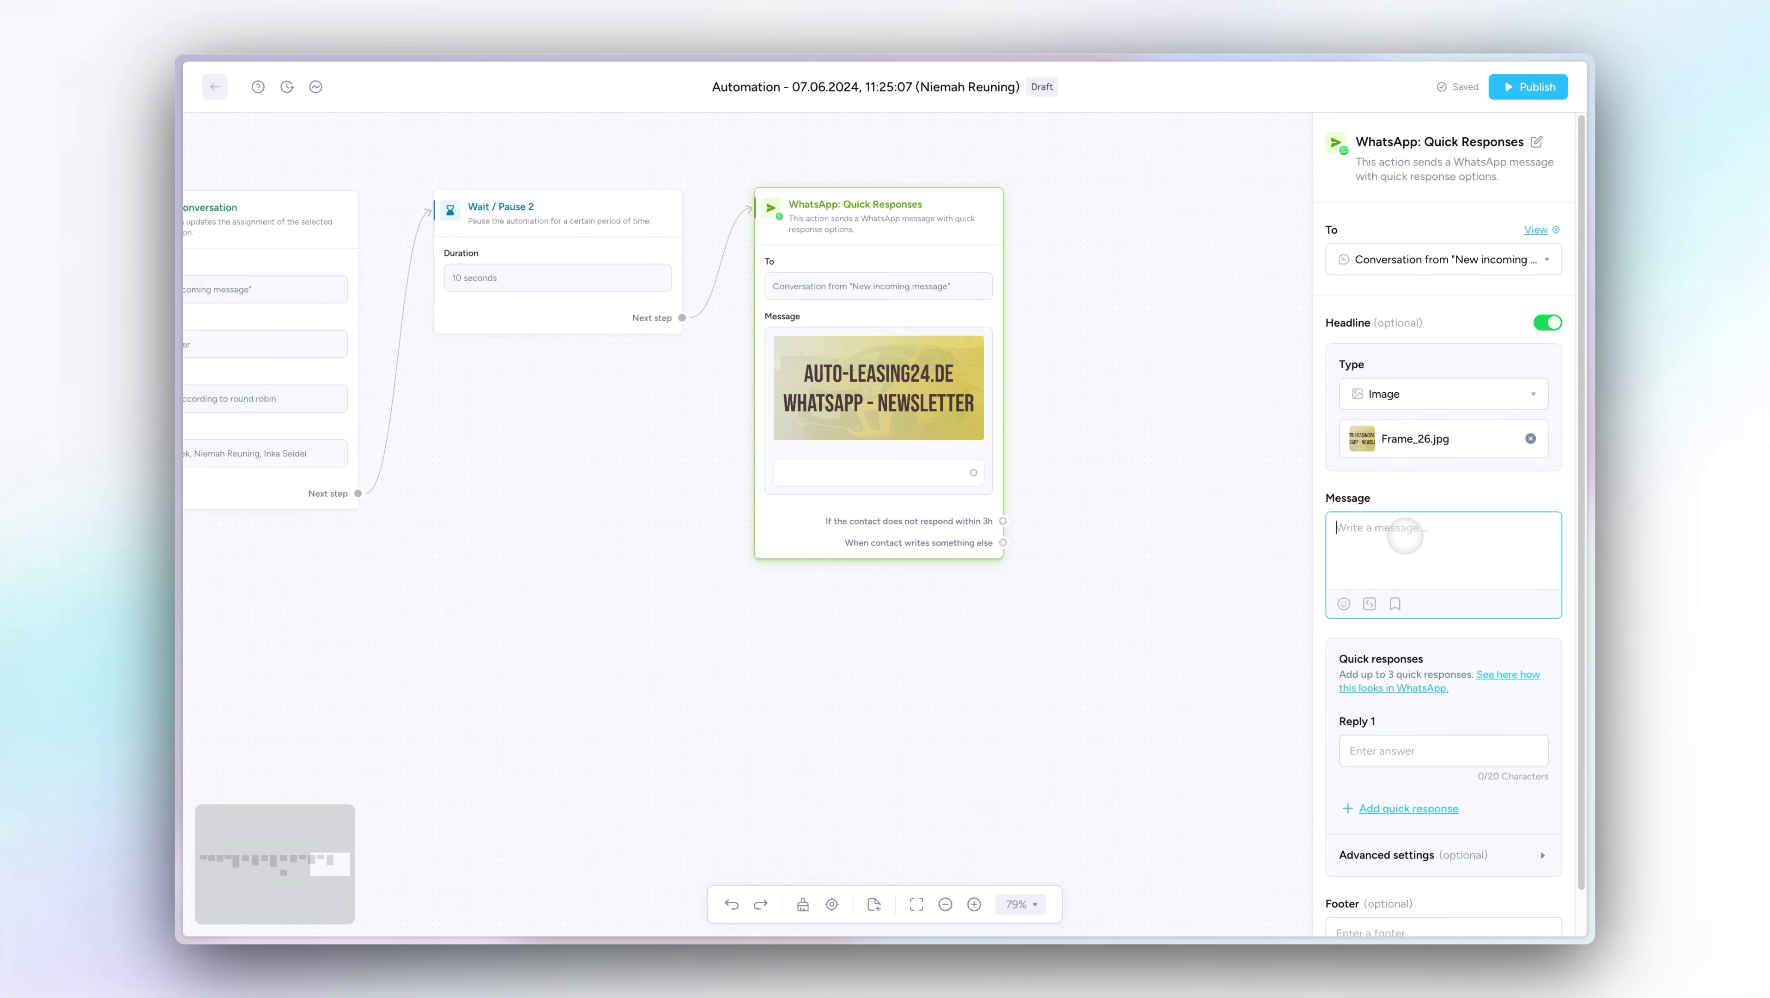
type("Would you like to sign up for our exclusive WhatsApp newsletter in the meantime? 😎  You'll receive exciting news about latest models and best leasing conditions, keeping you always well informed! ⚡")
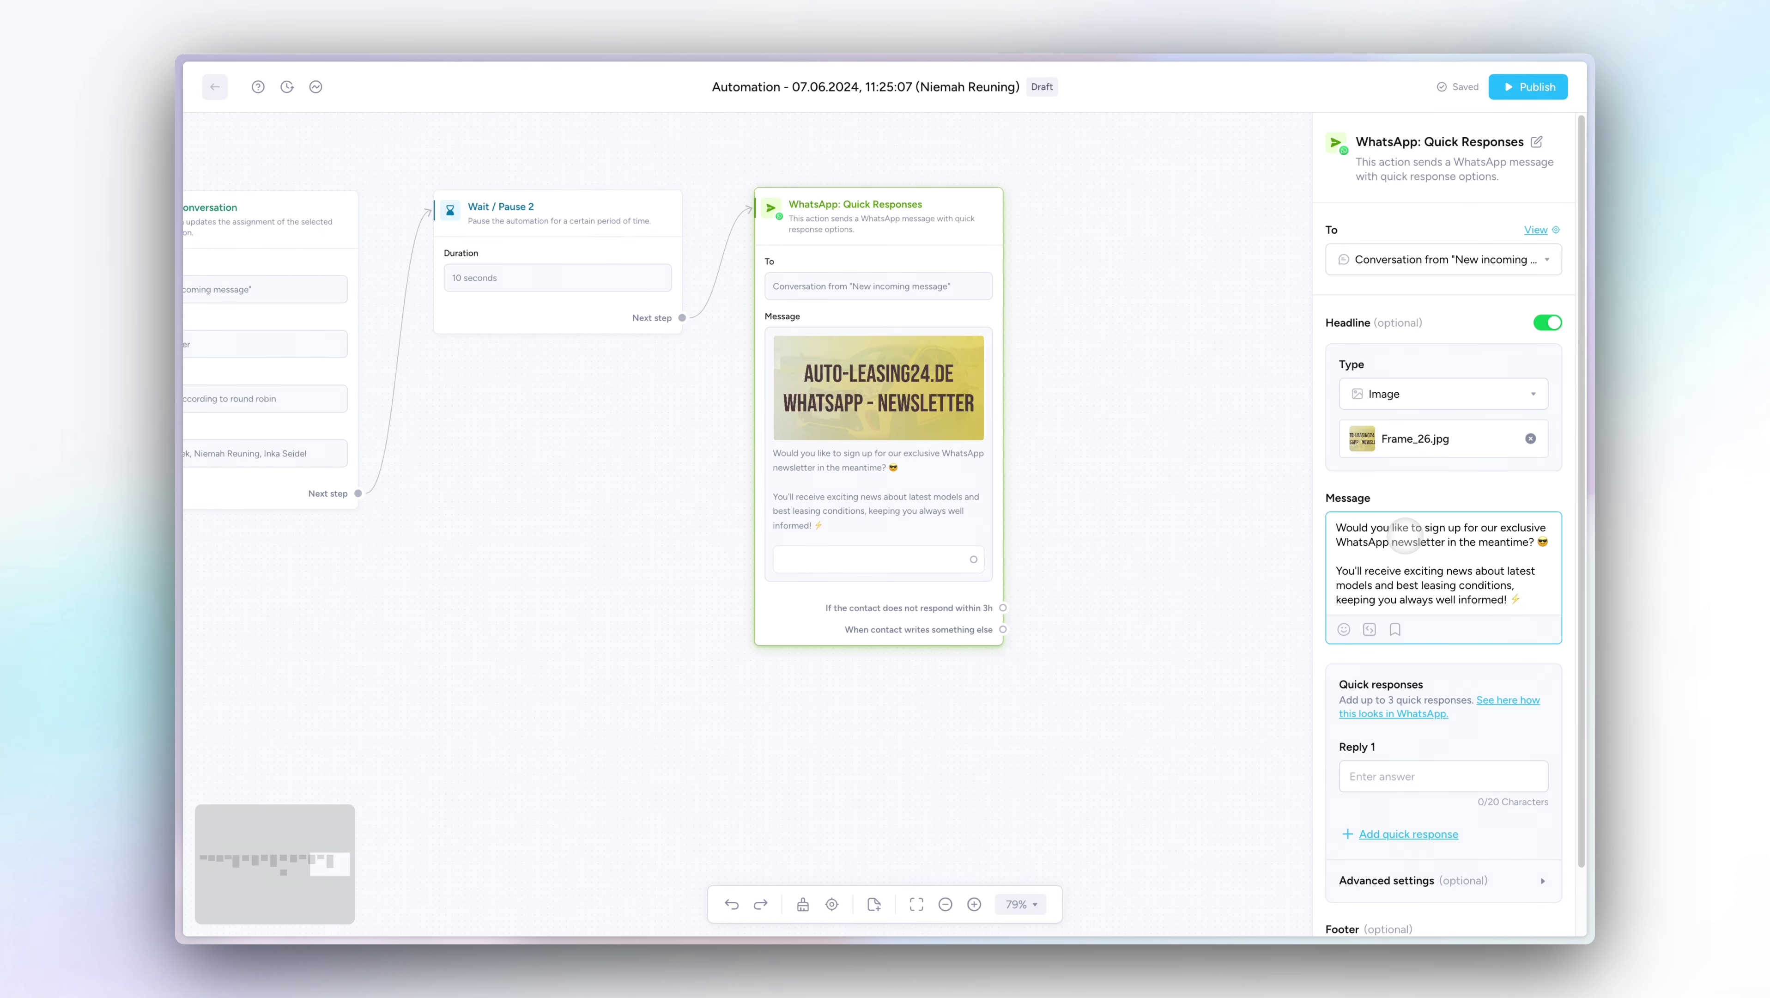
Enter "Yes sure!" as reply 1, add a second quick response "Nah not really." and close the block's settings.
scroll(1568, 629, "down", 1)
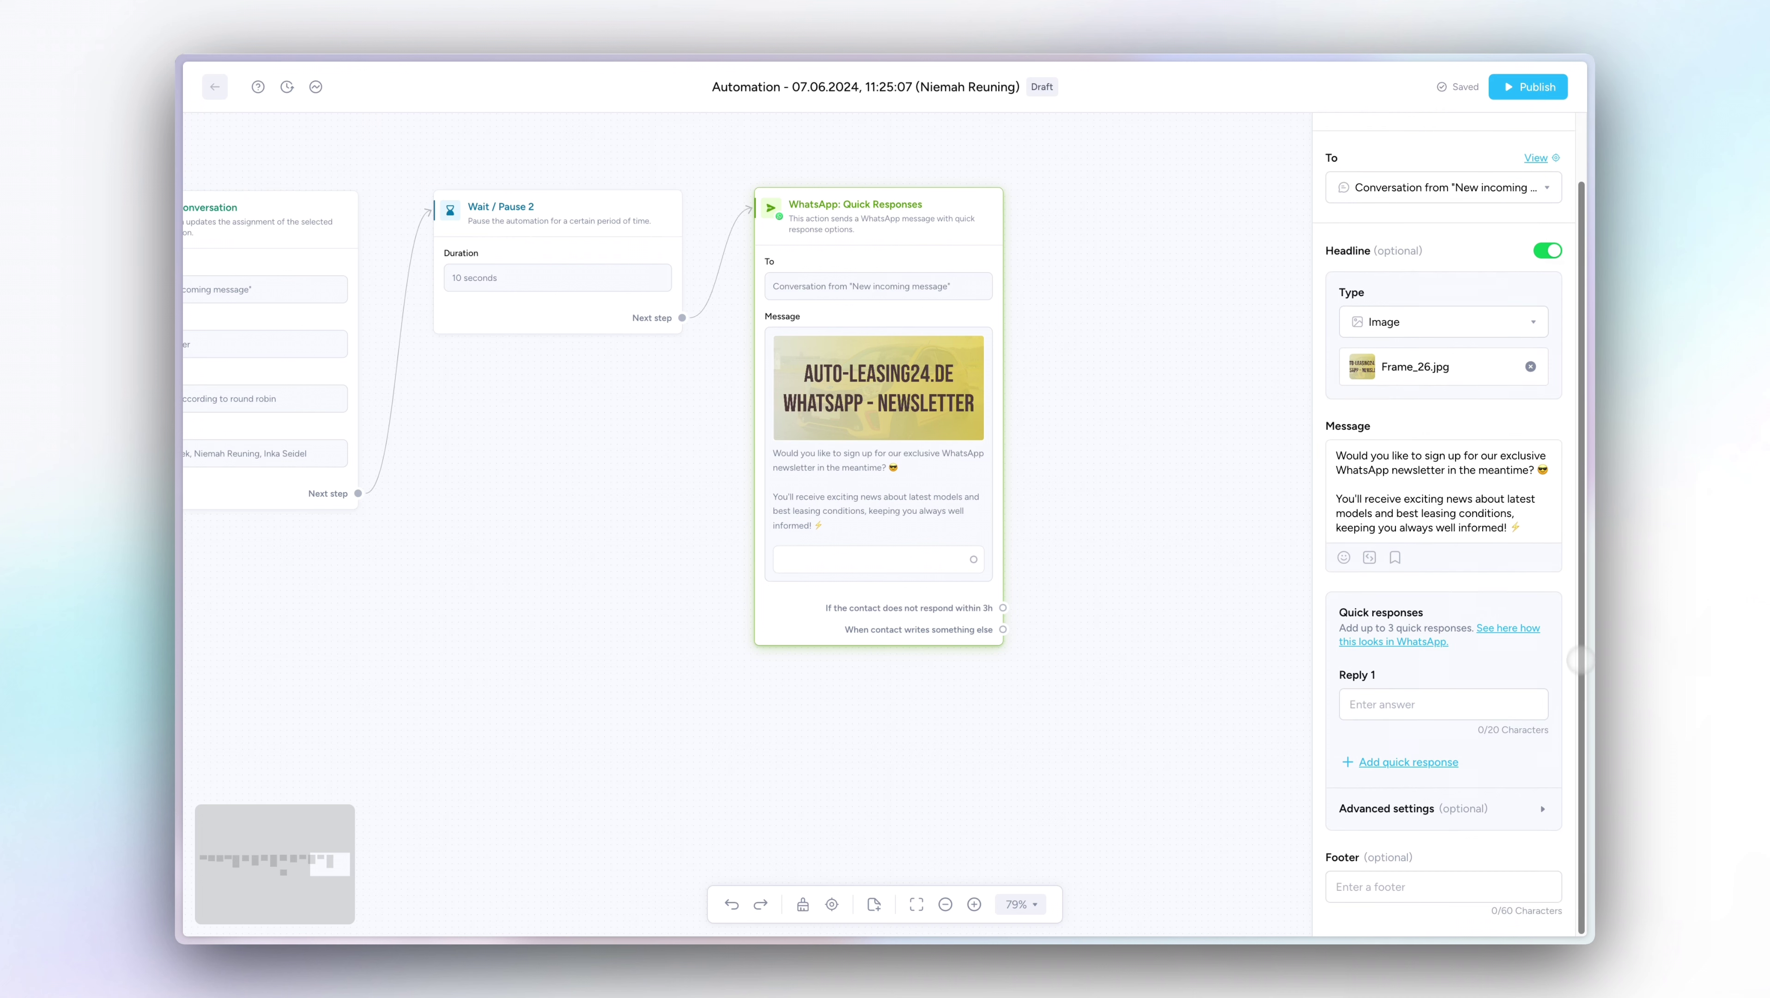
left_click(1460, 707)
type("Yes sure!")
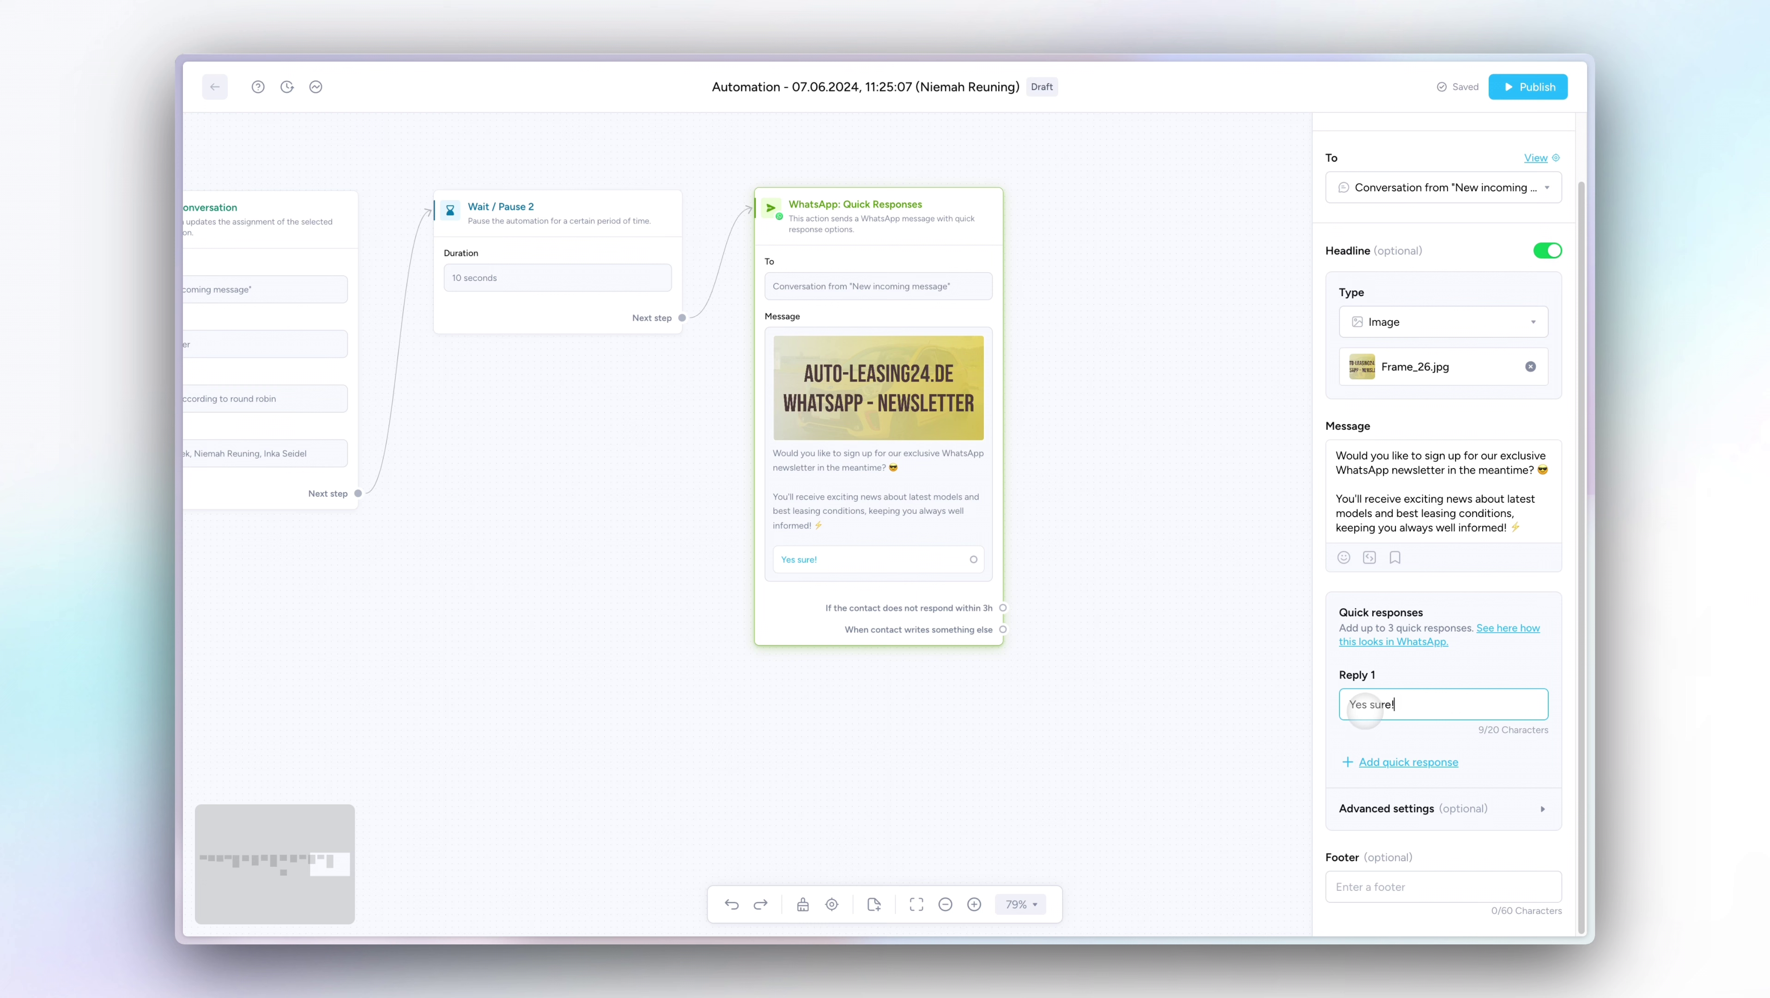
left_click(1365, 761)
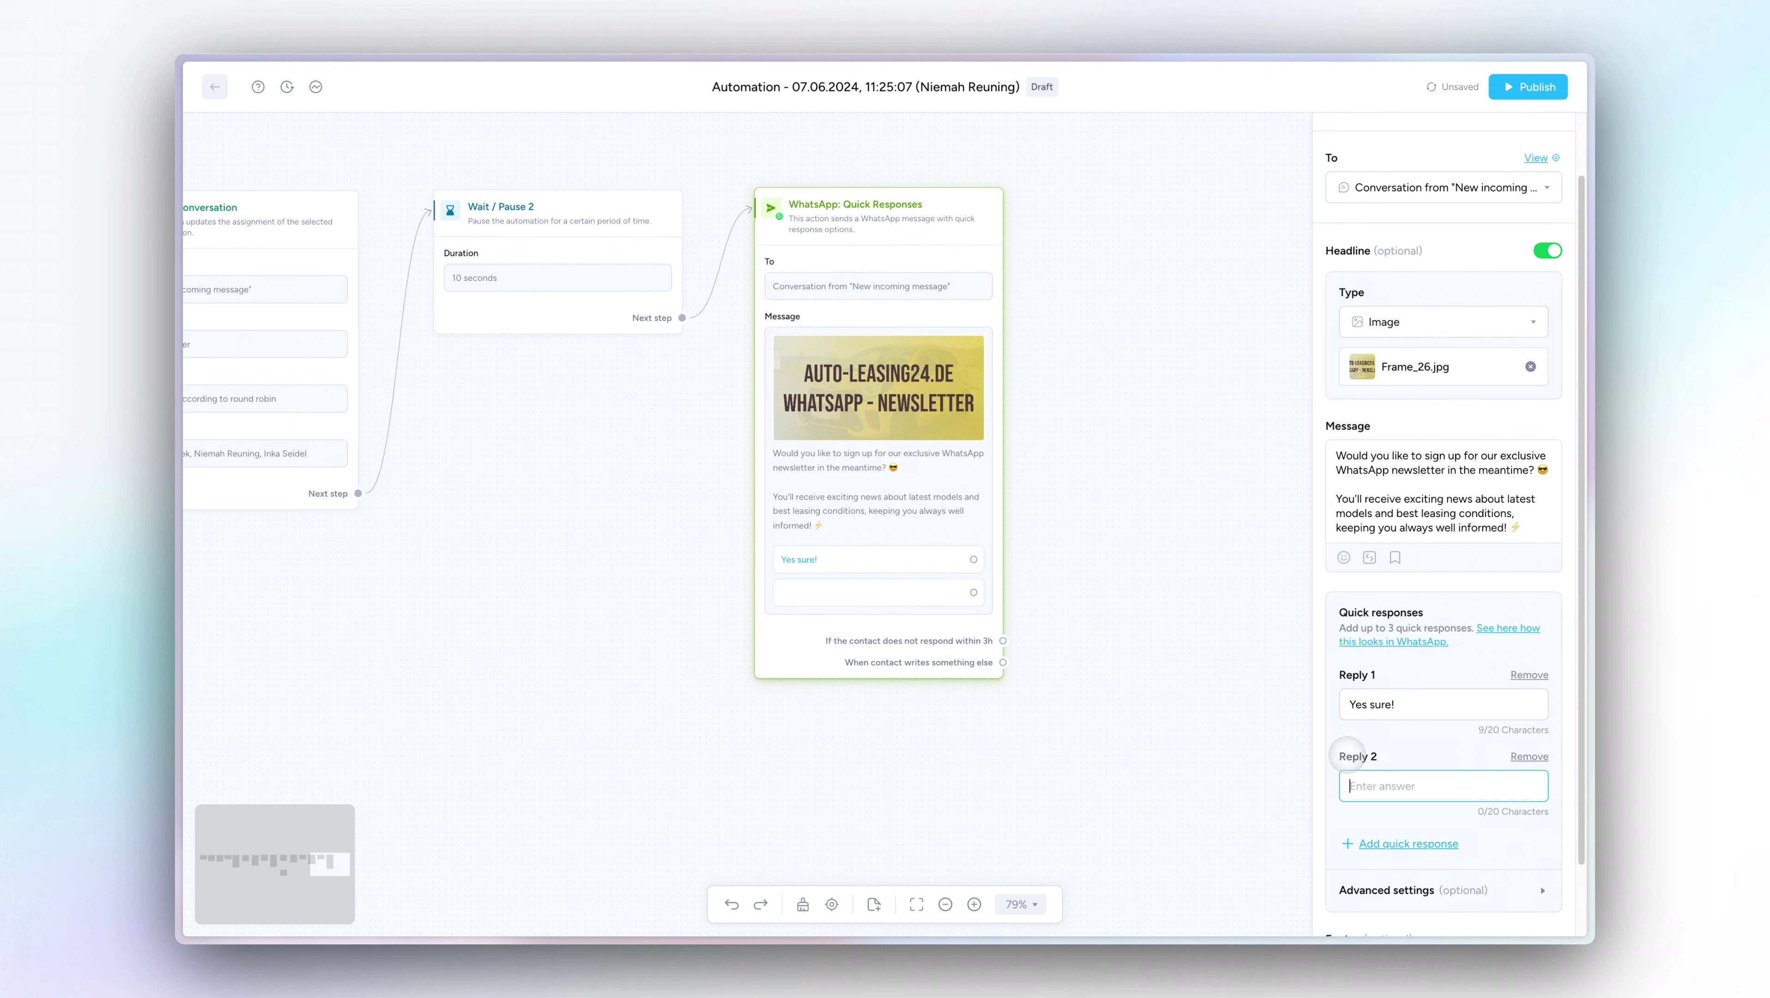
type("Nah not really.")
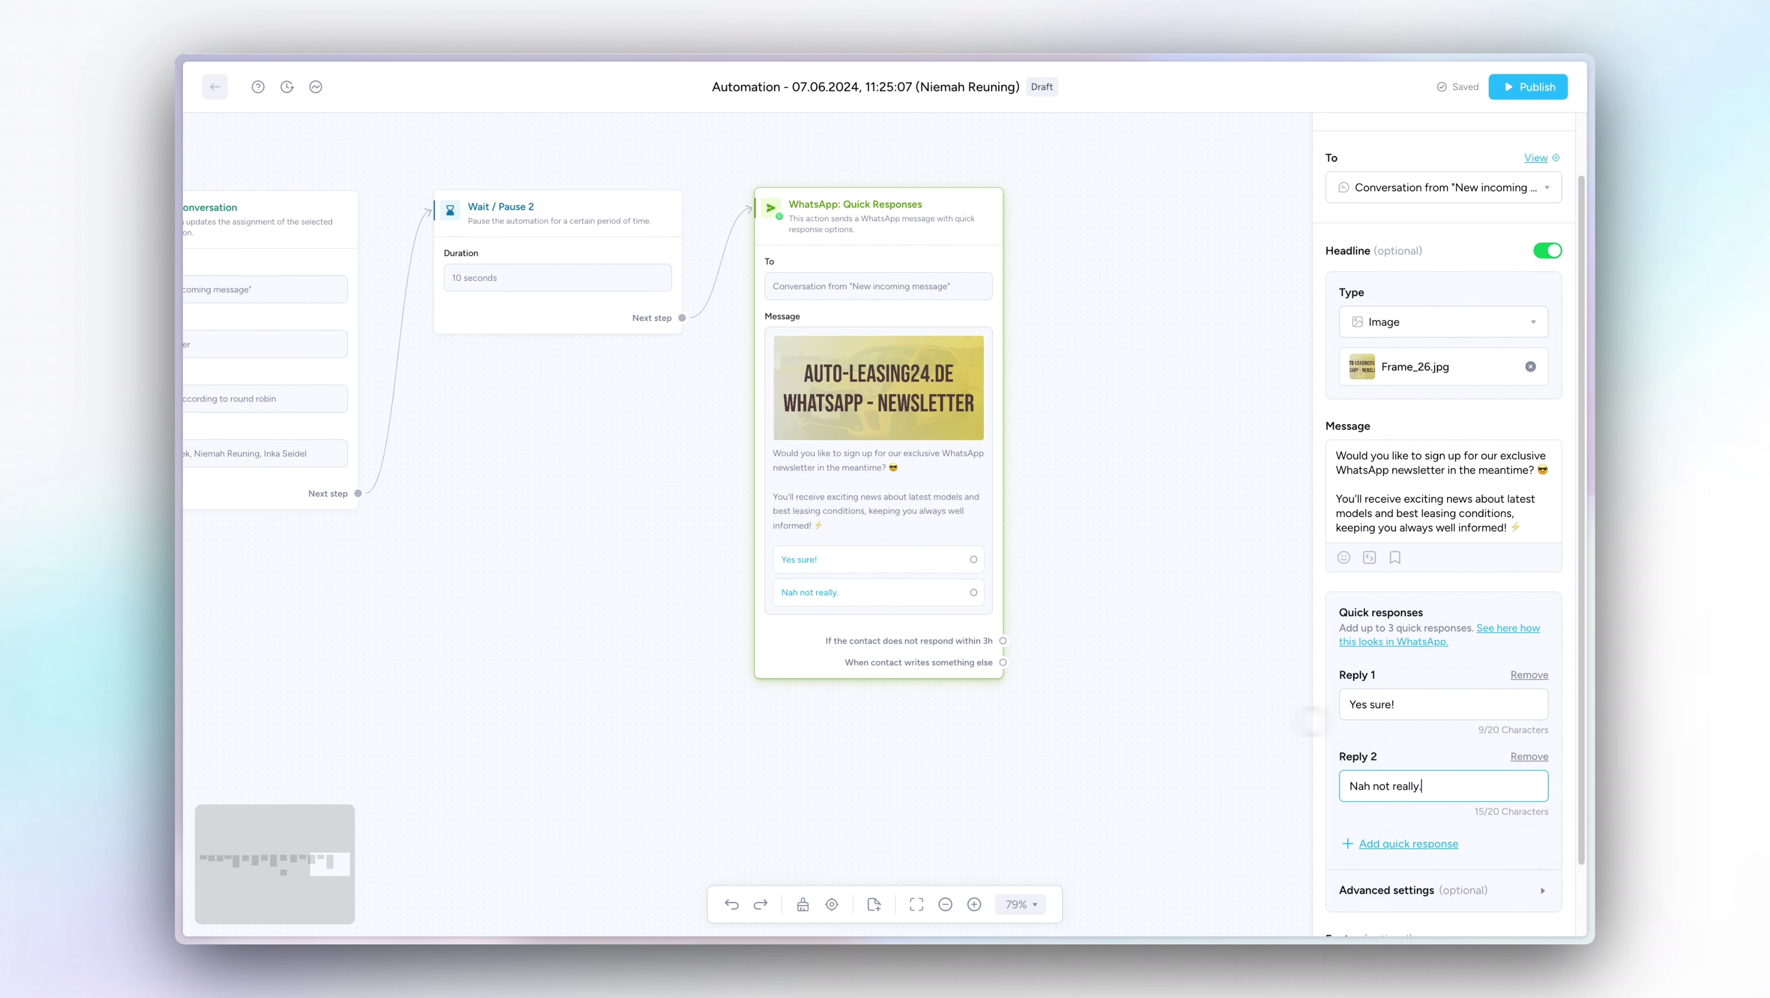
left_click(1164, 720)
Add a Send message action for the "Nah not really." reply with the text "Sure thing. You will hear back from us shortly with suitable offers!".
left_click_drag(1289, 724, 1176, 741)
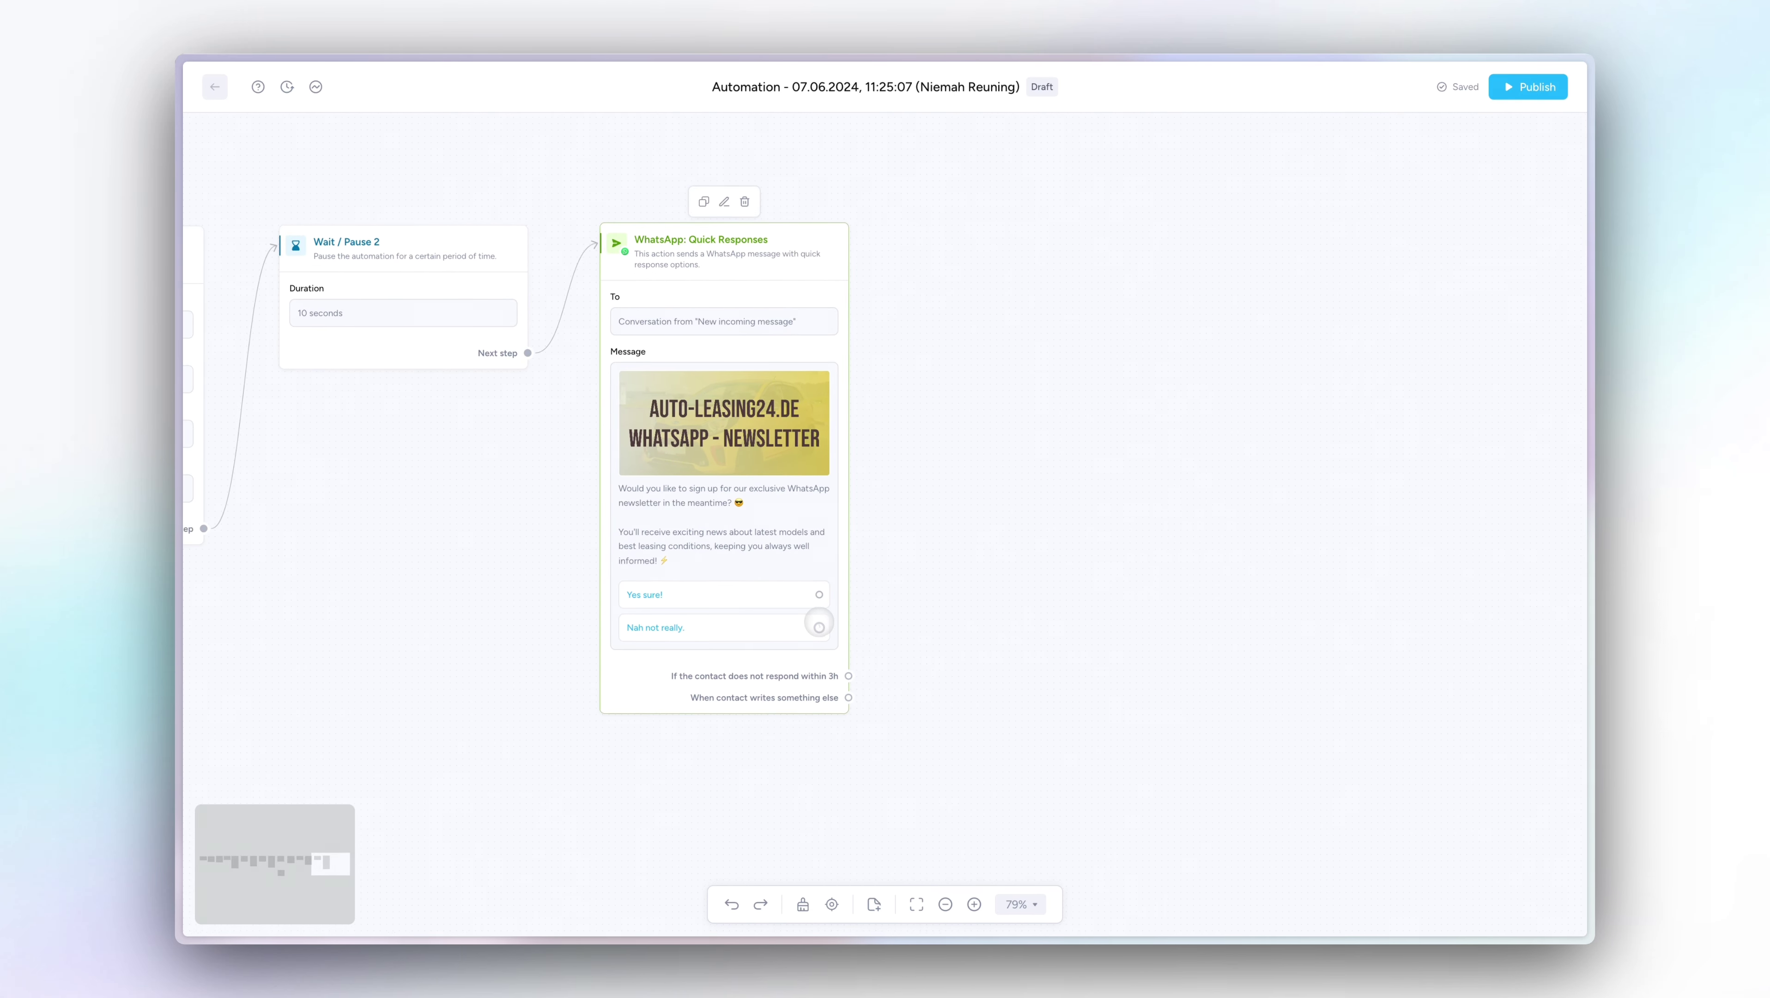
left_click_drag(818, 627, 1113, 660)
left_click(700, 357)
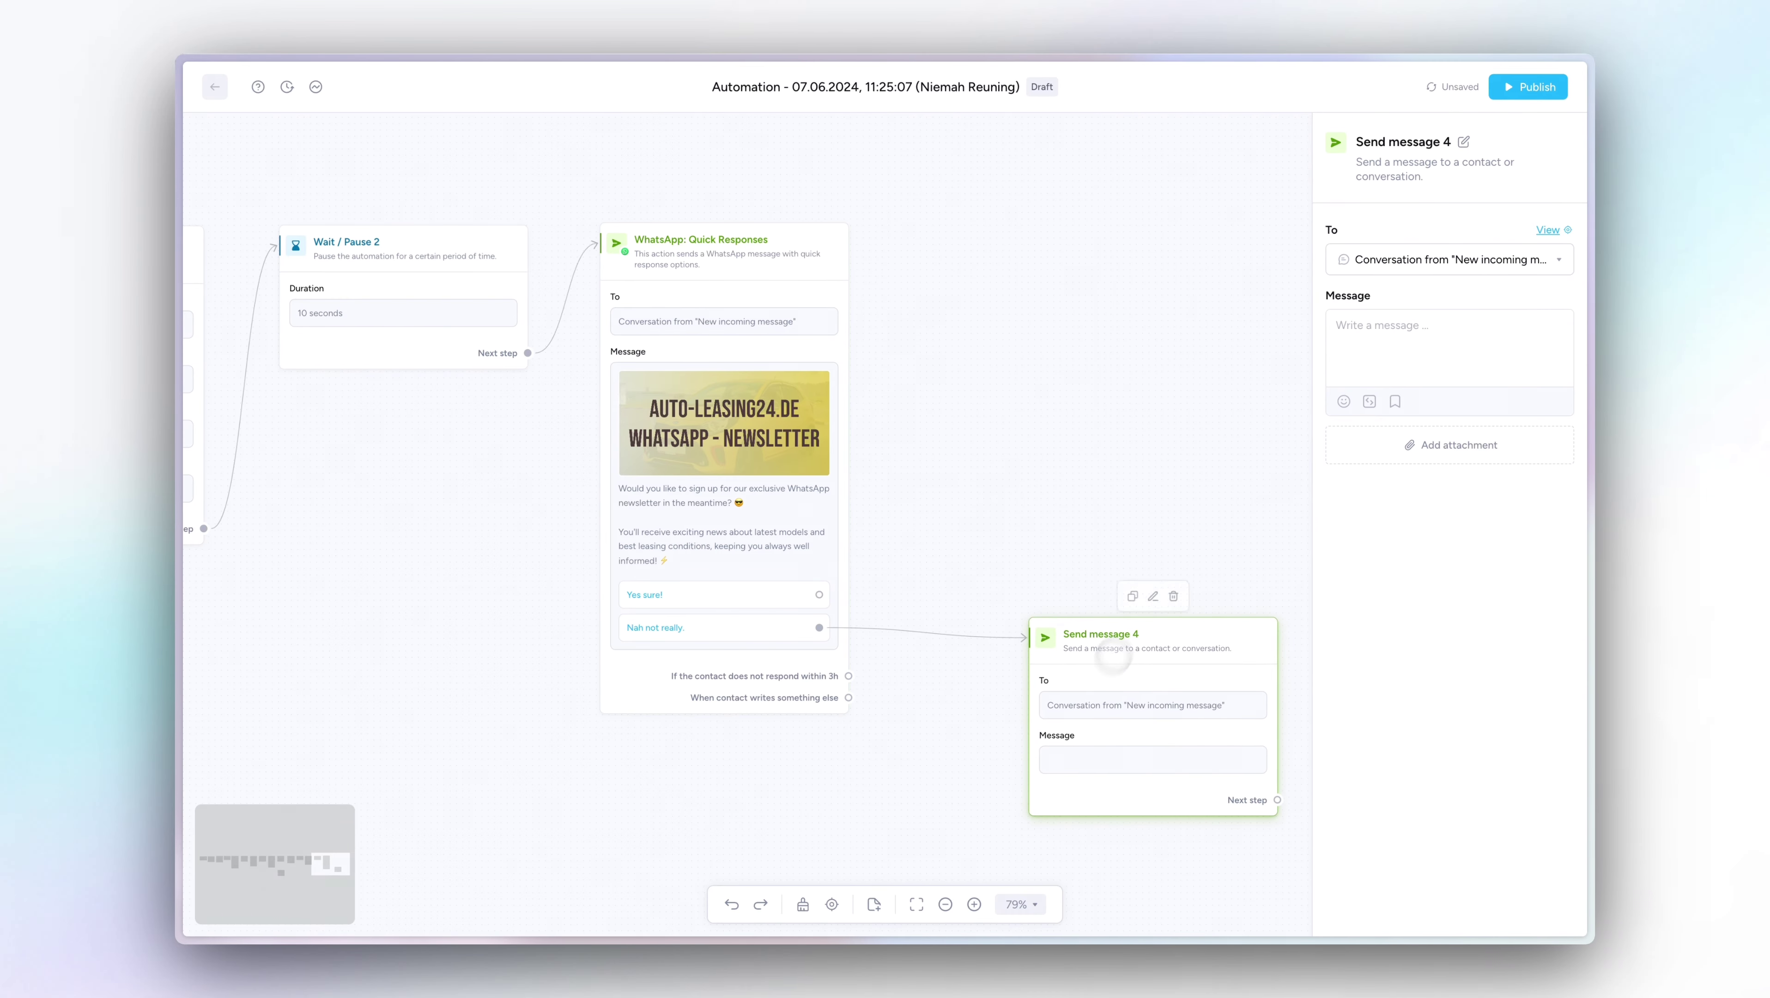
left_click(1429, 357)
type("Sure thing. You will hear back from us shortly with suitable offers!")
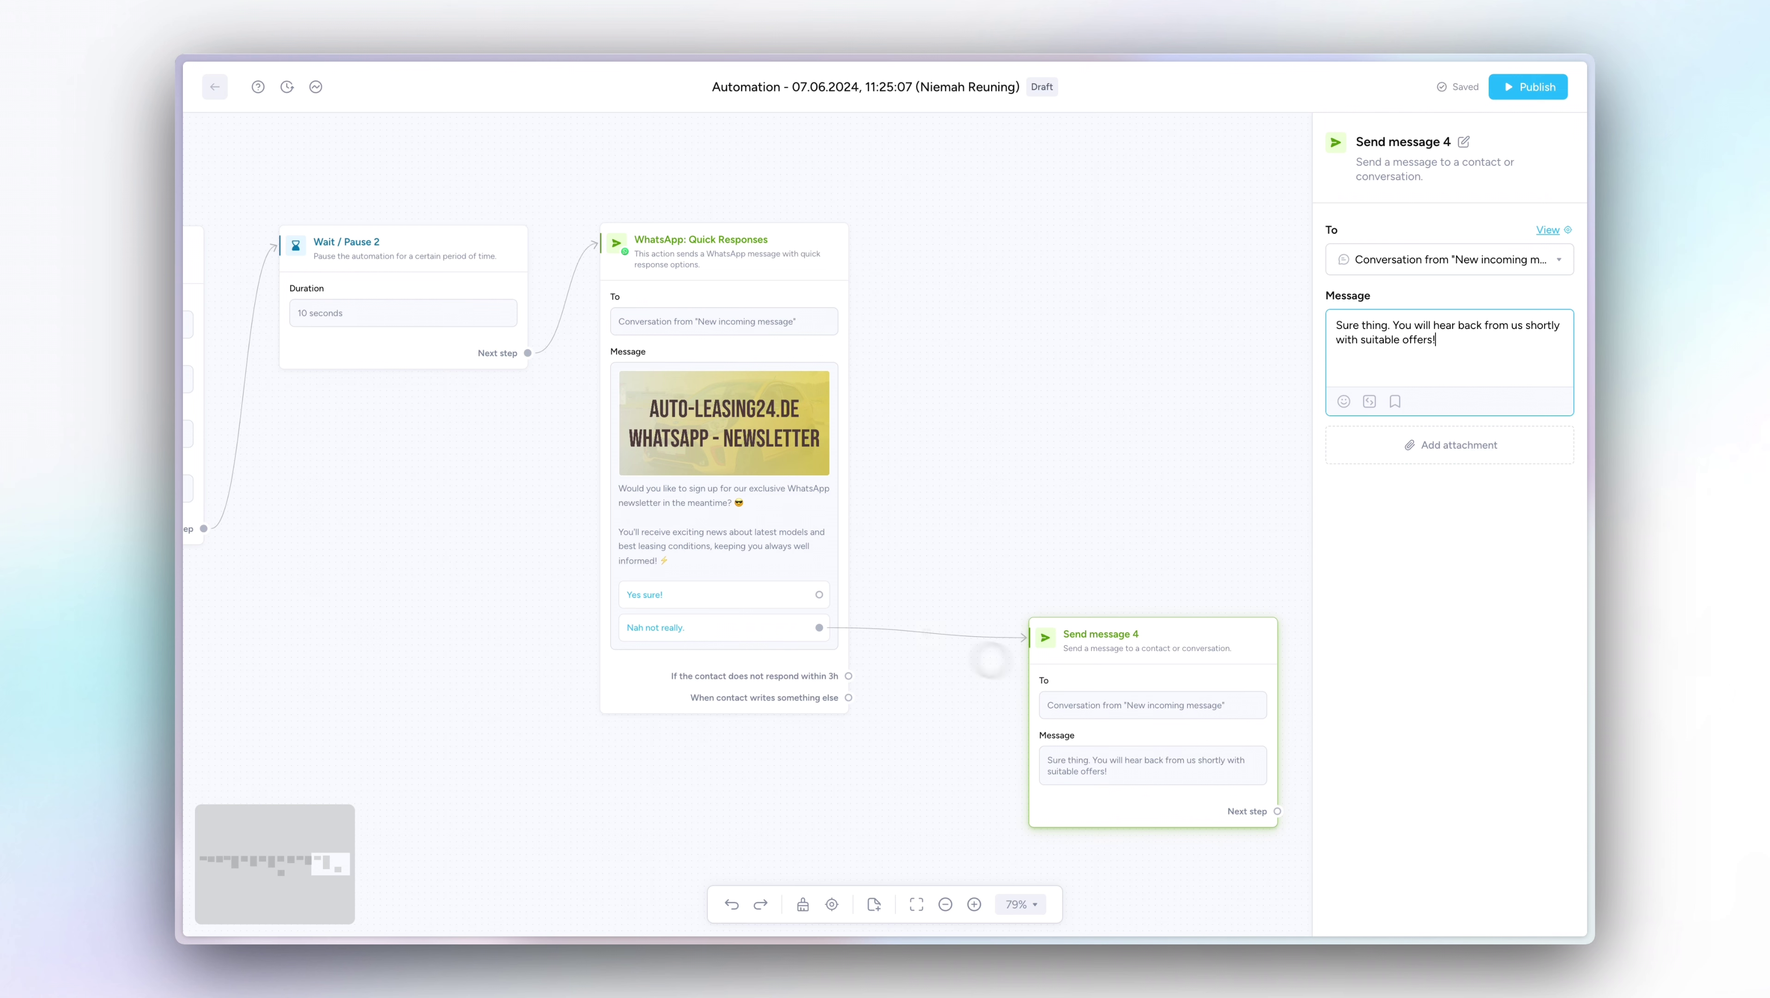
Add a Send message action for the "Yes sure!" reply with the text "Cool, we are happy to serve you with the hottest news and offers! 🎉".
left_click_drag(819, 595, 1000, 269)
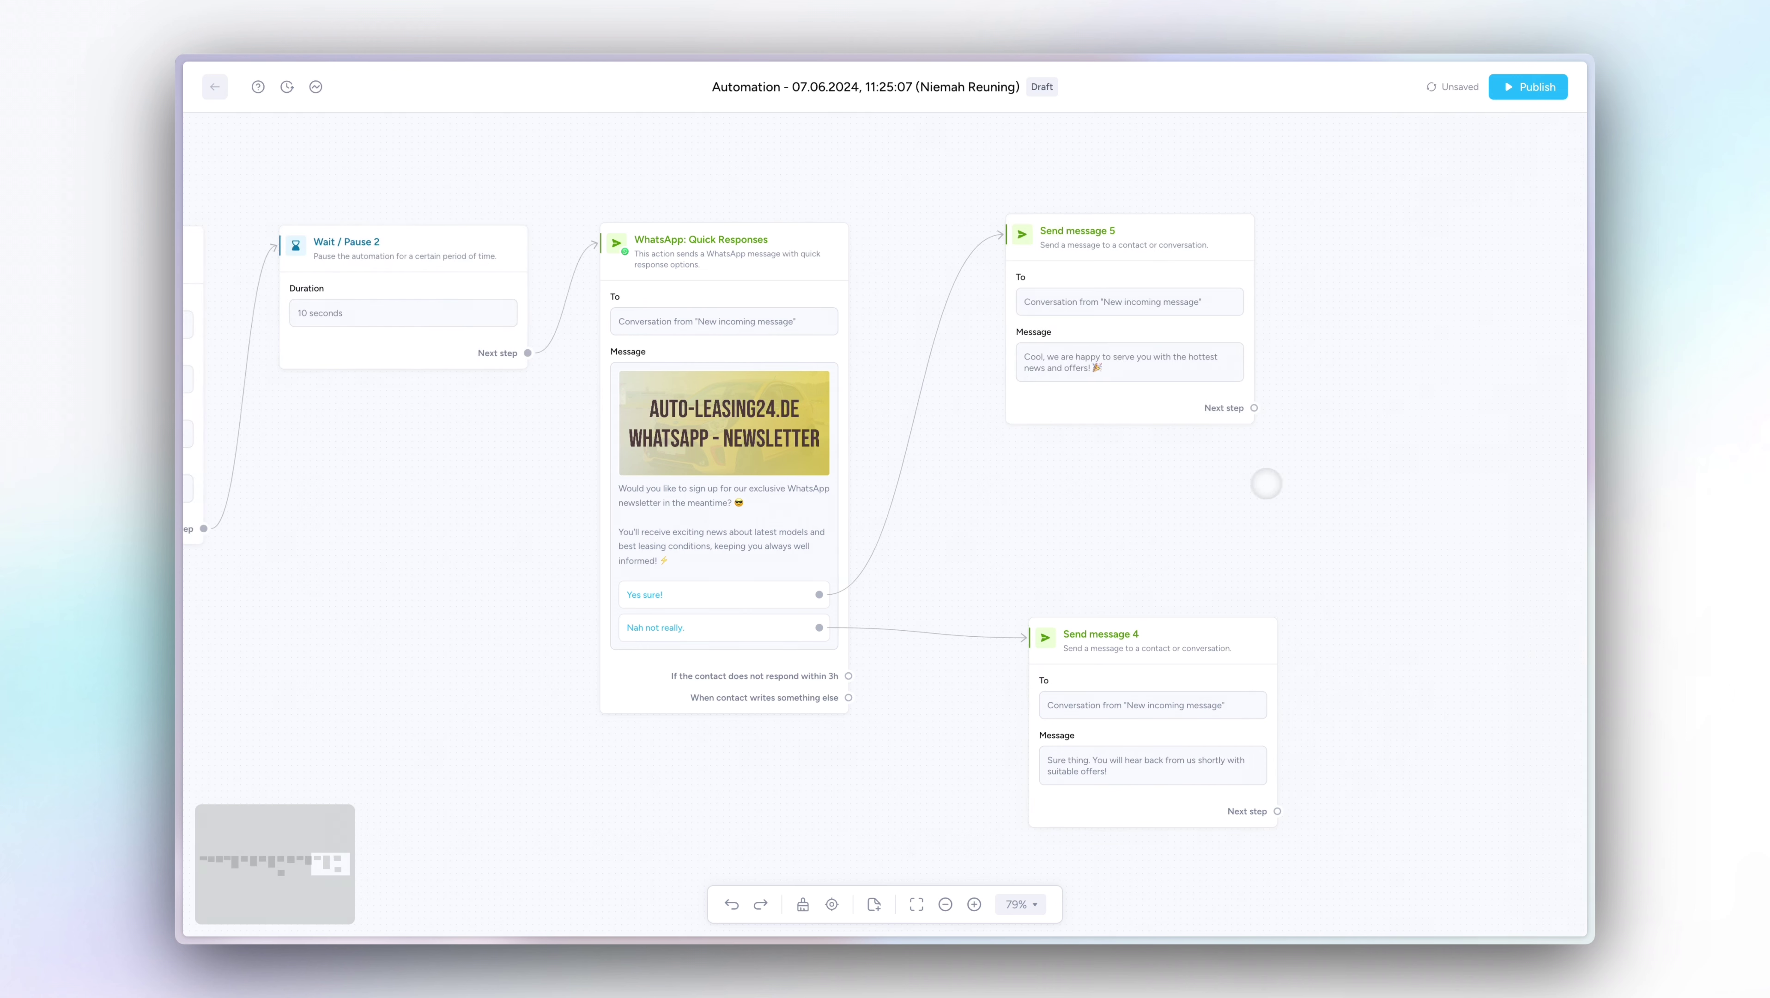
Add an Add to contact list action after the next step of Send message 5 and choose the Newsletter list.
left_click_drag(1204, 483, 976, 485)
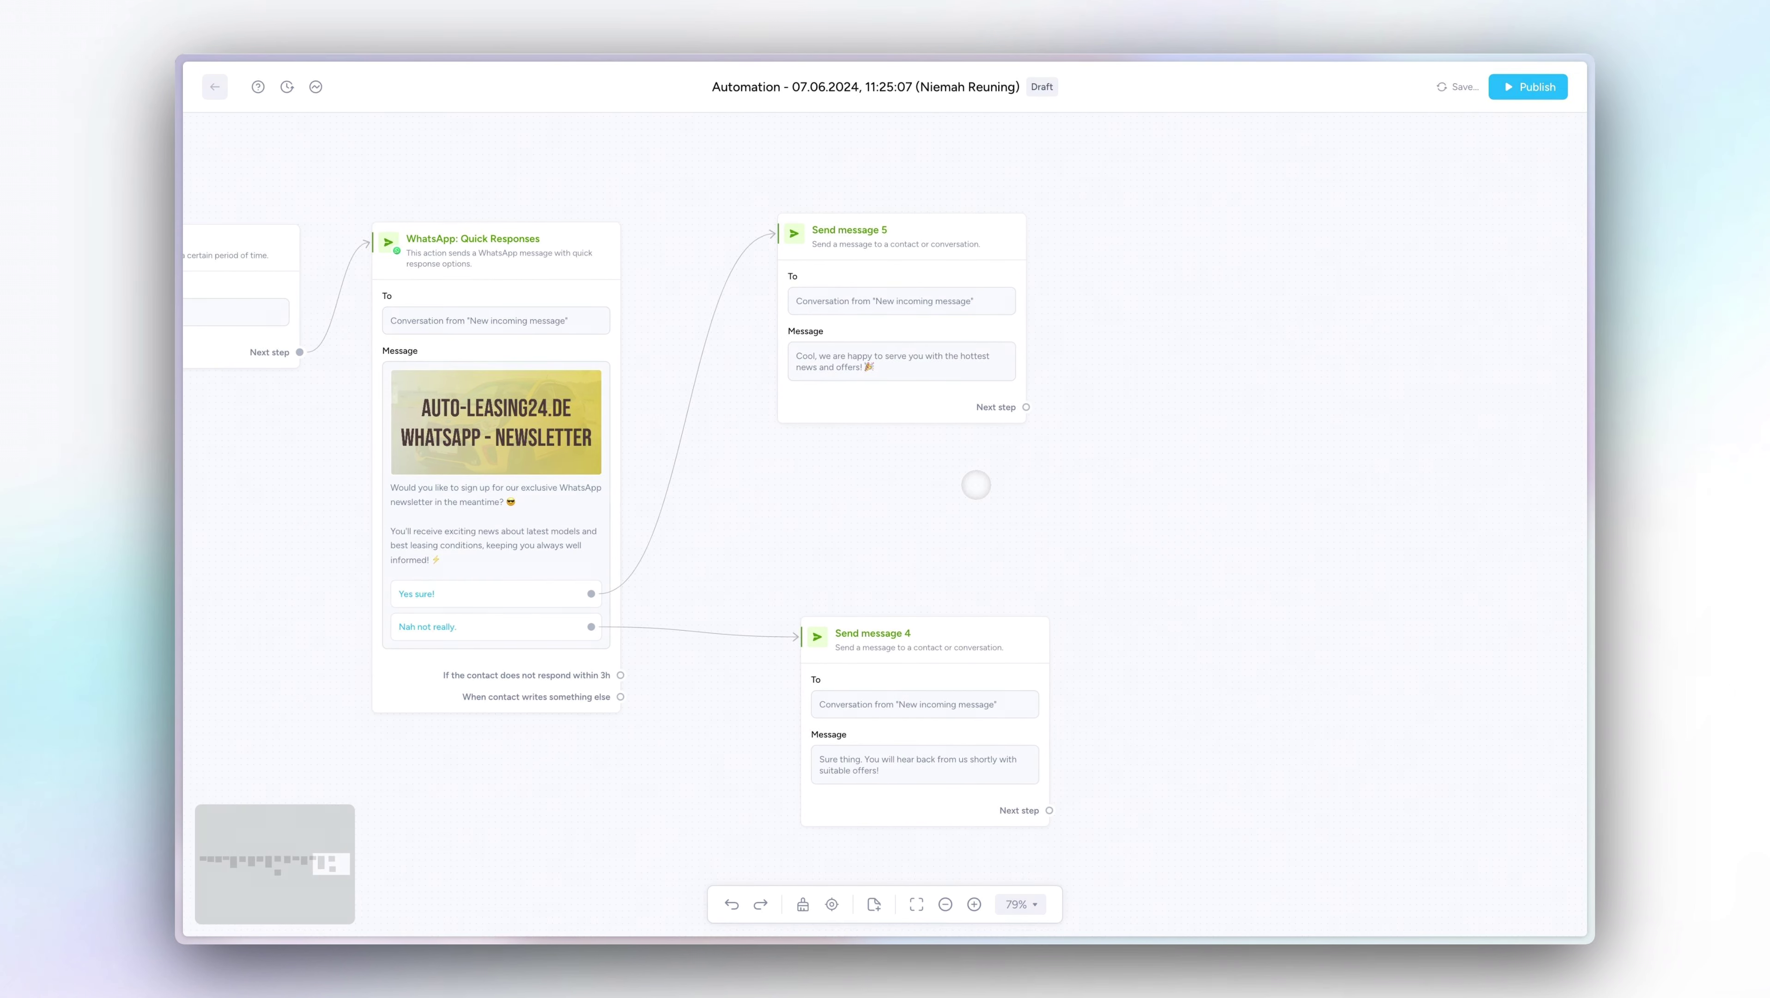
double_click(977, 484)
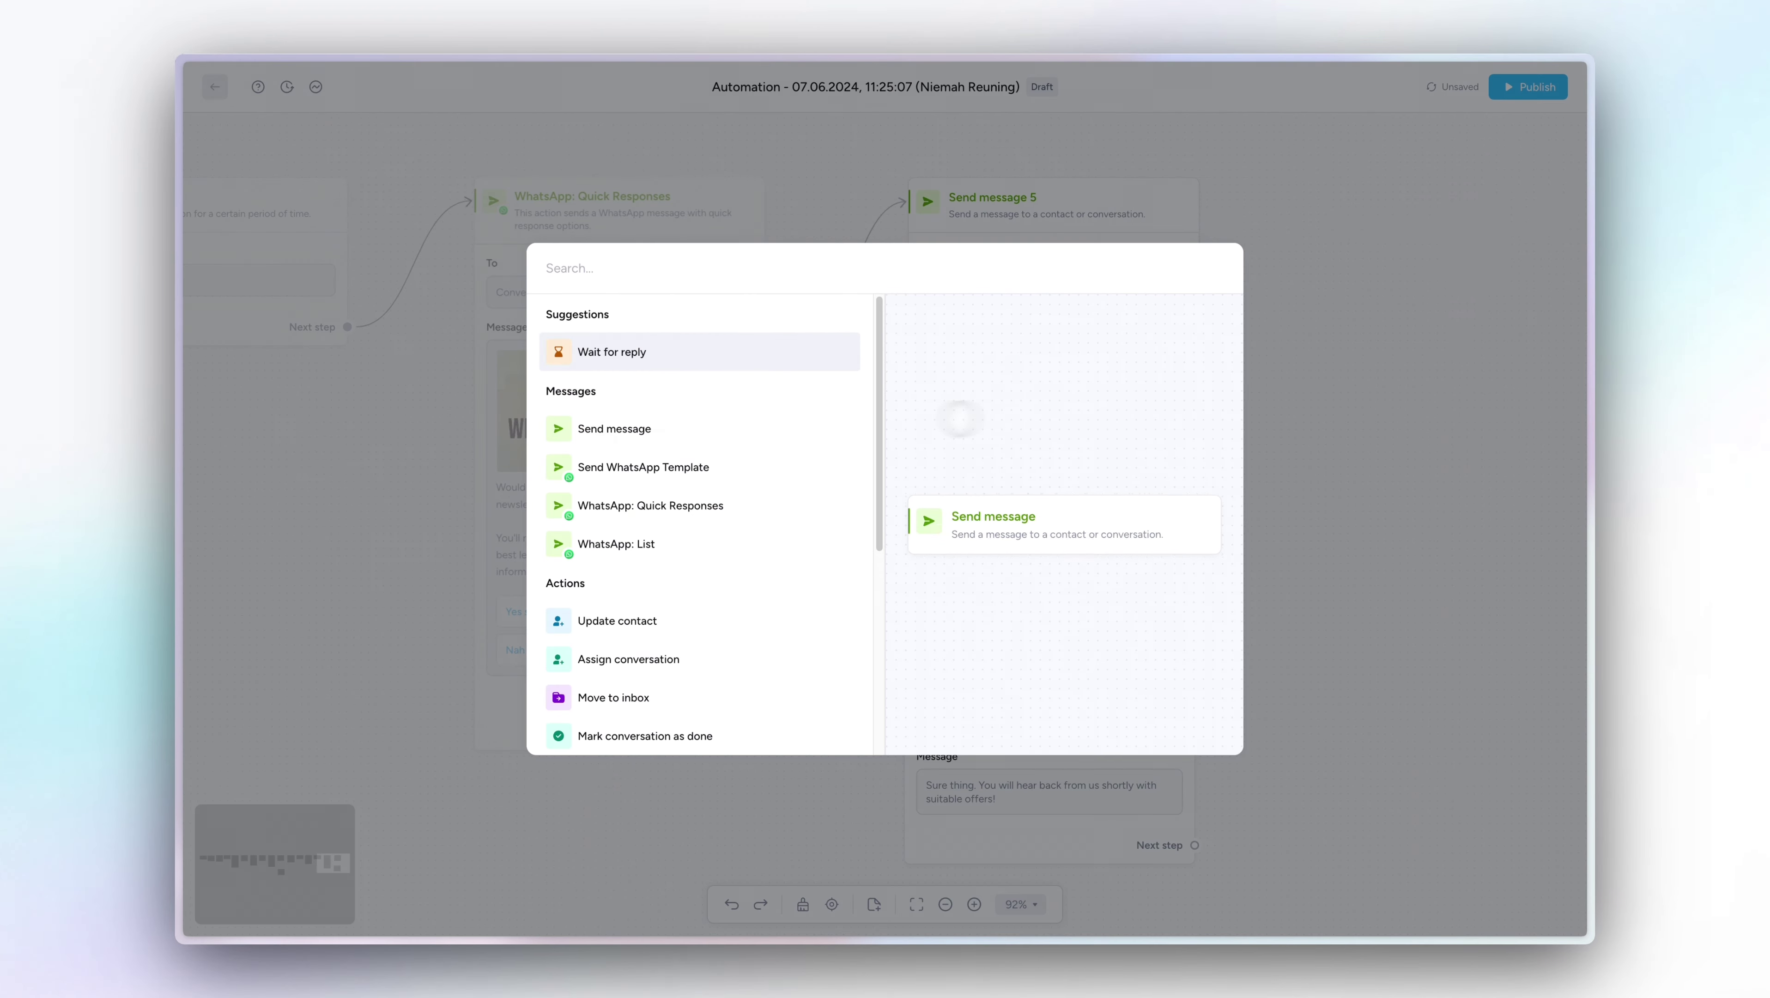
type("list")
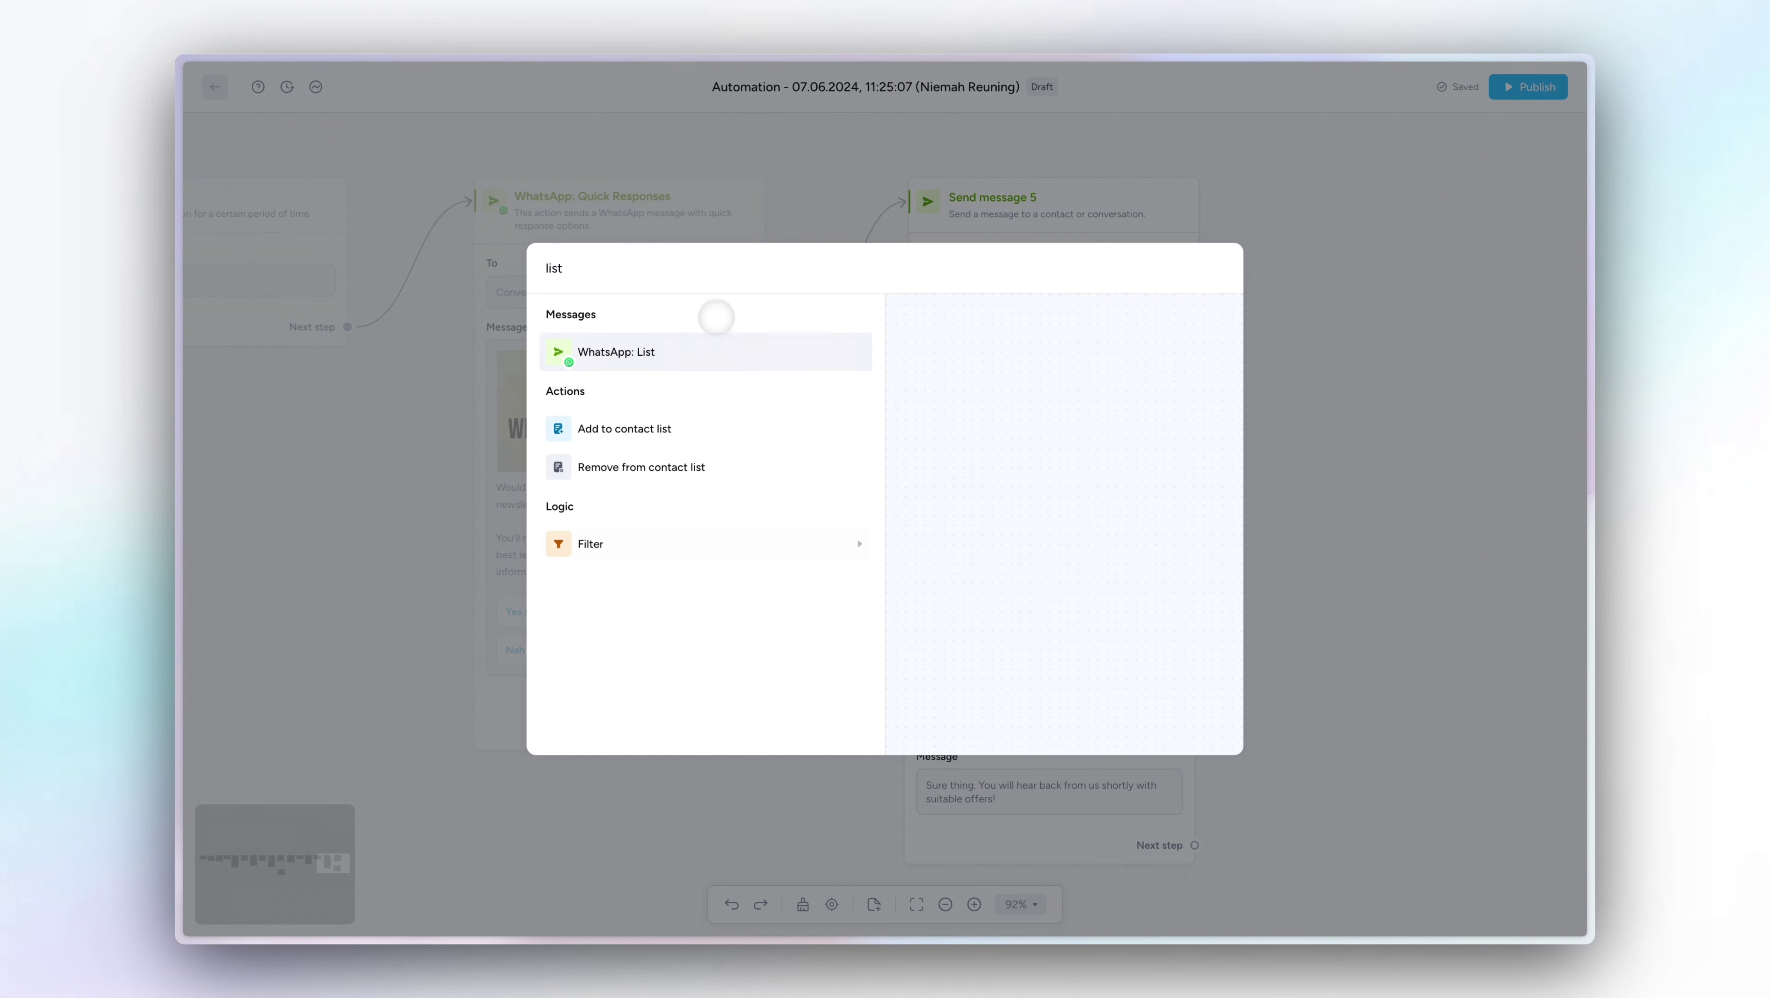
left_click(694, 429)
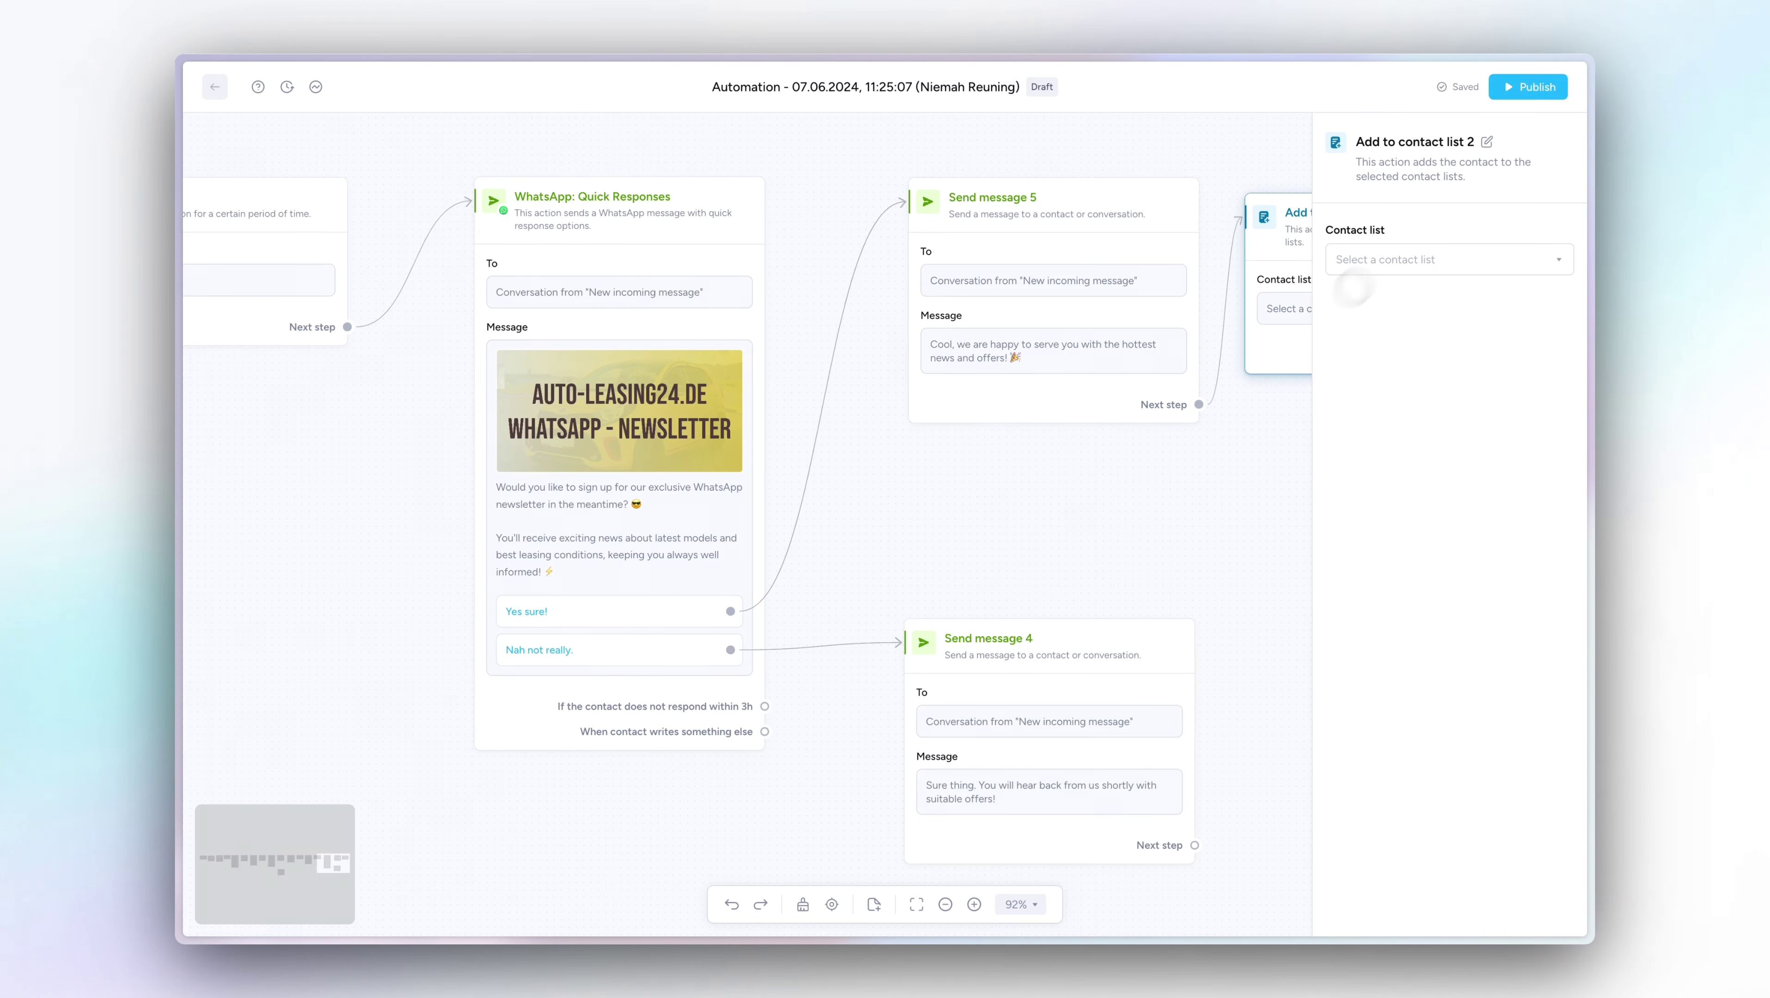
left_click_drag(1220, 487, 695, 522)
left_click(1394, 260)
left_click(1397, 464)
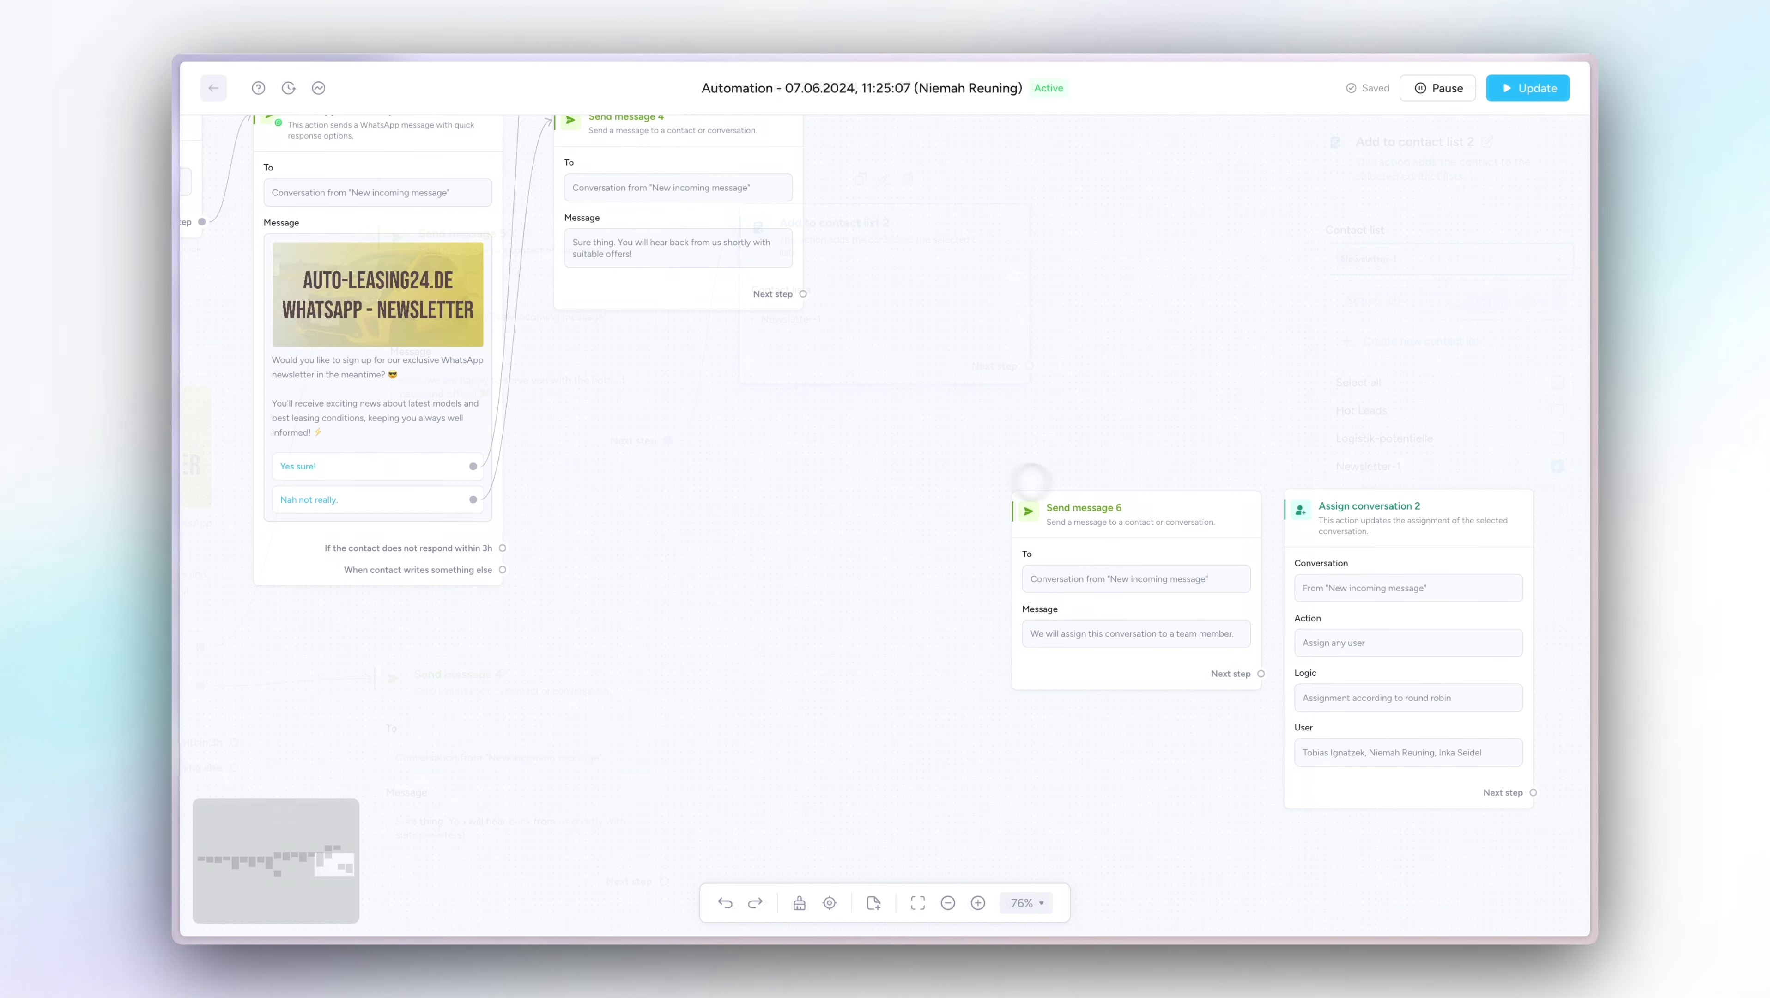
Move Send message 6 closer to WhatsApp: Quick Responses, connect "When contact writes something else" to it and review its message.
left_click_drag(1193, 505, 839, 519)
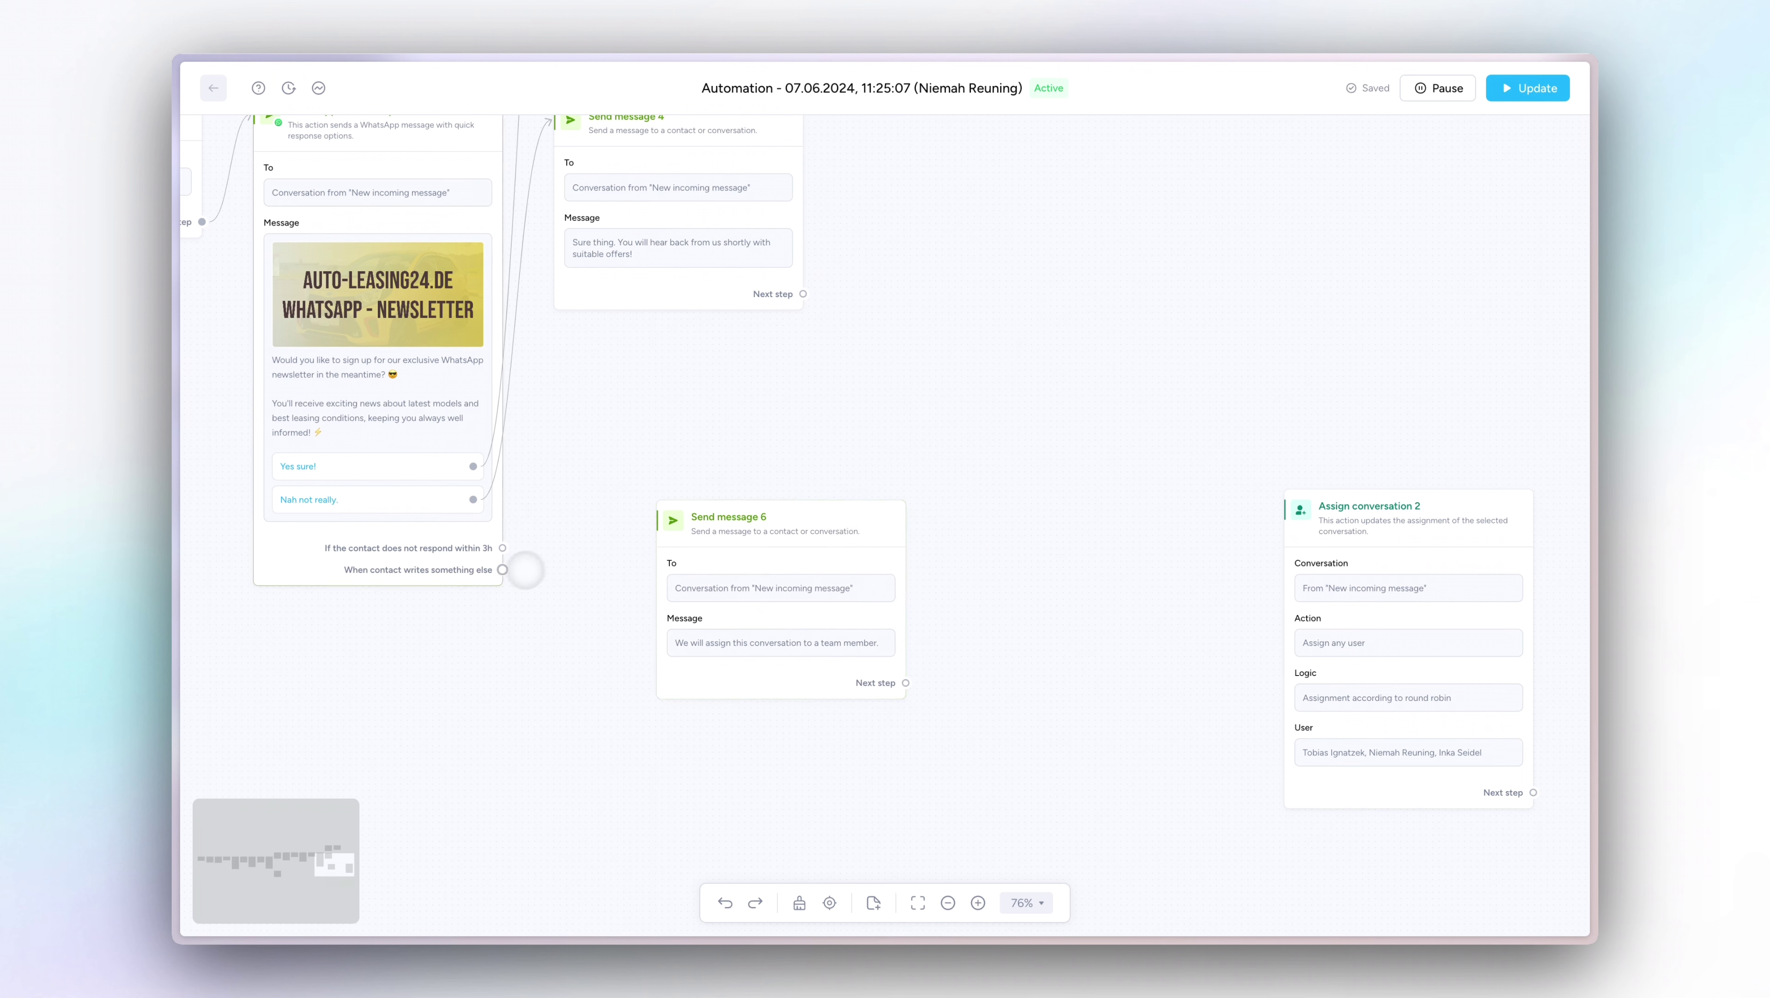
left_click_drag(502, 570, 647, 530)
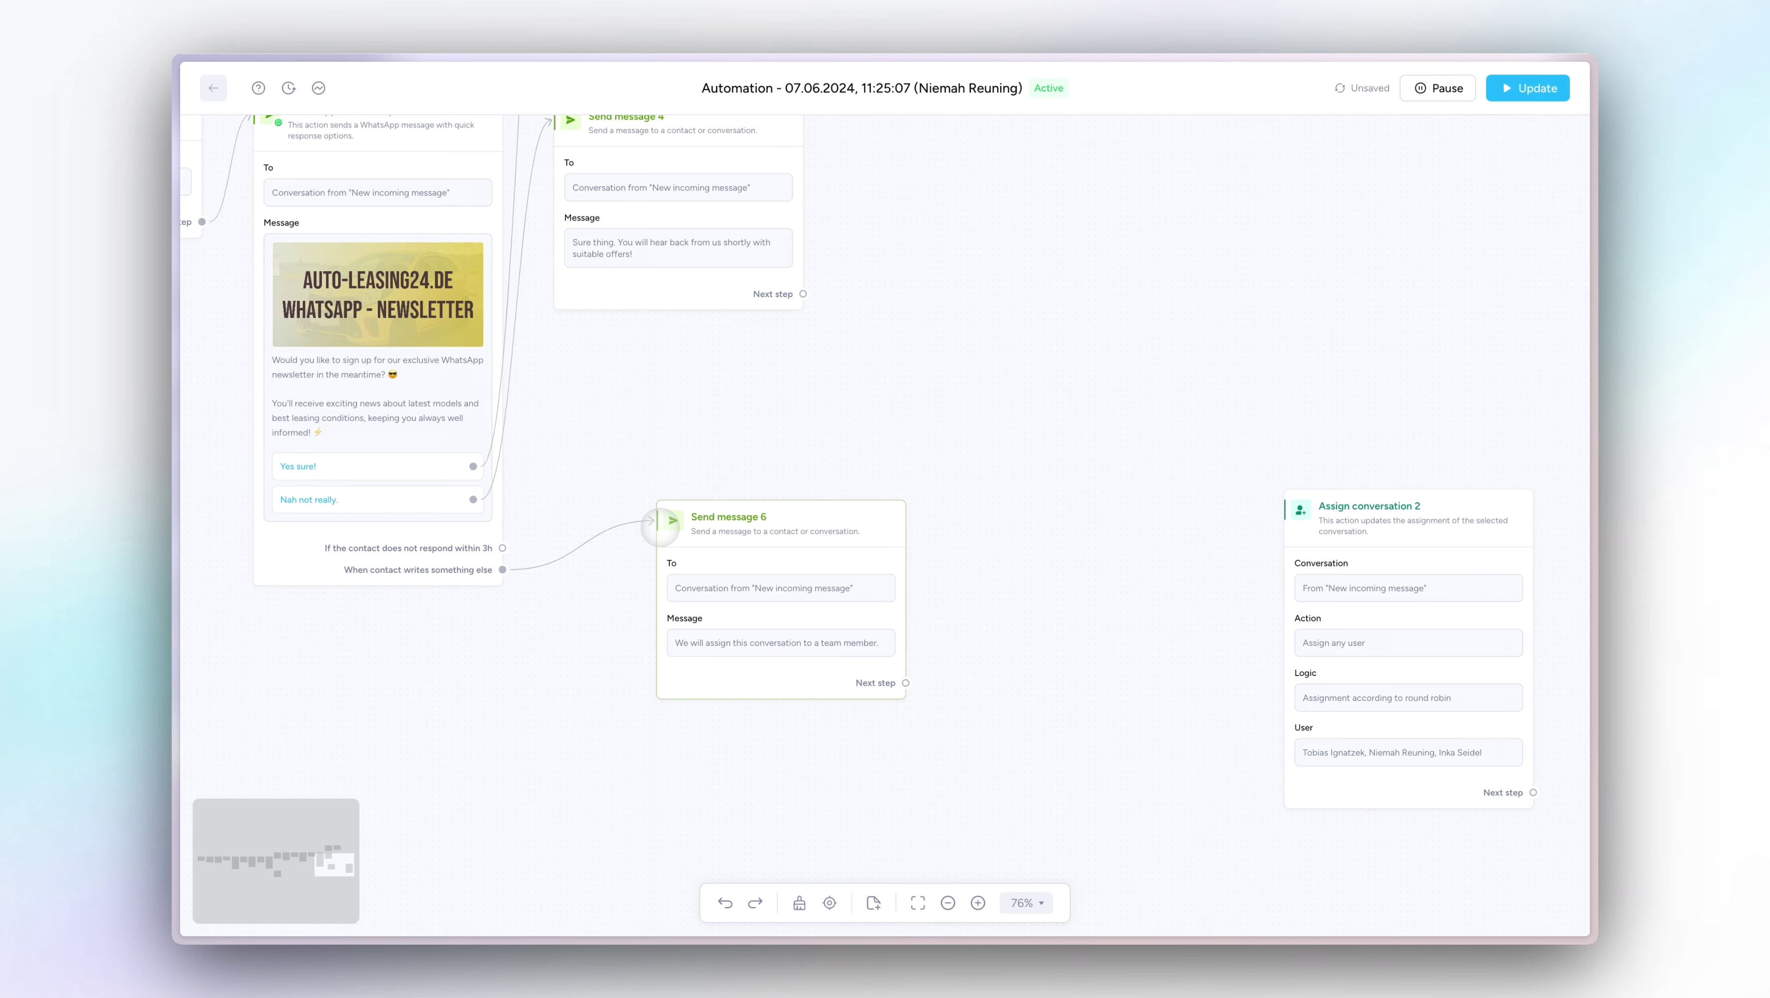
left_click(805, 527)
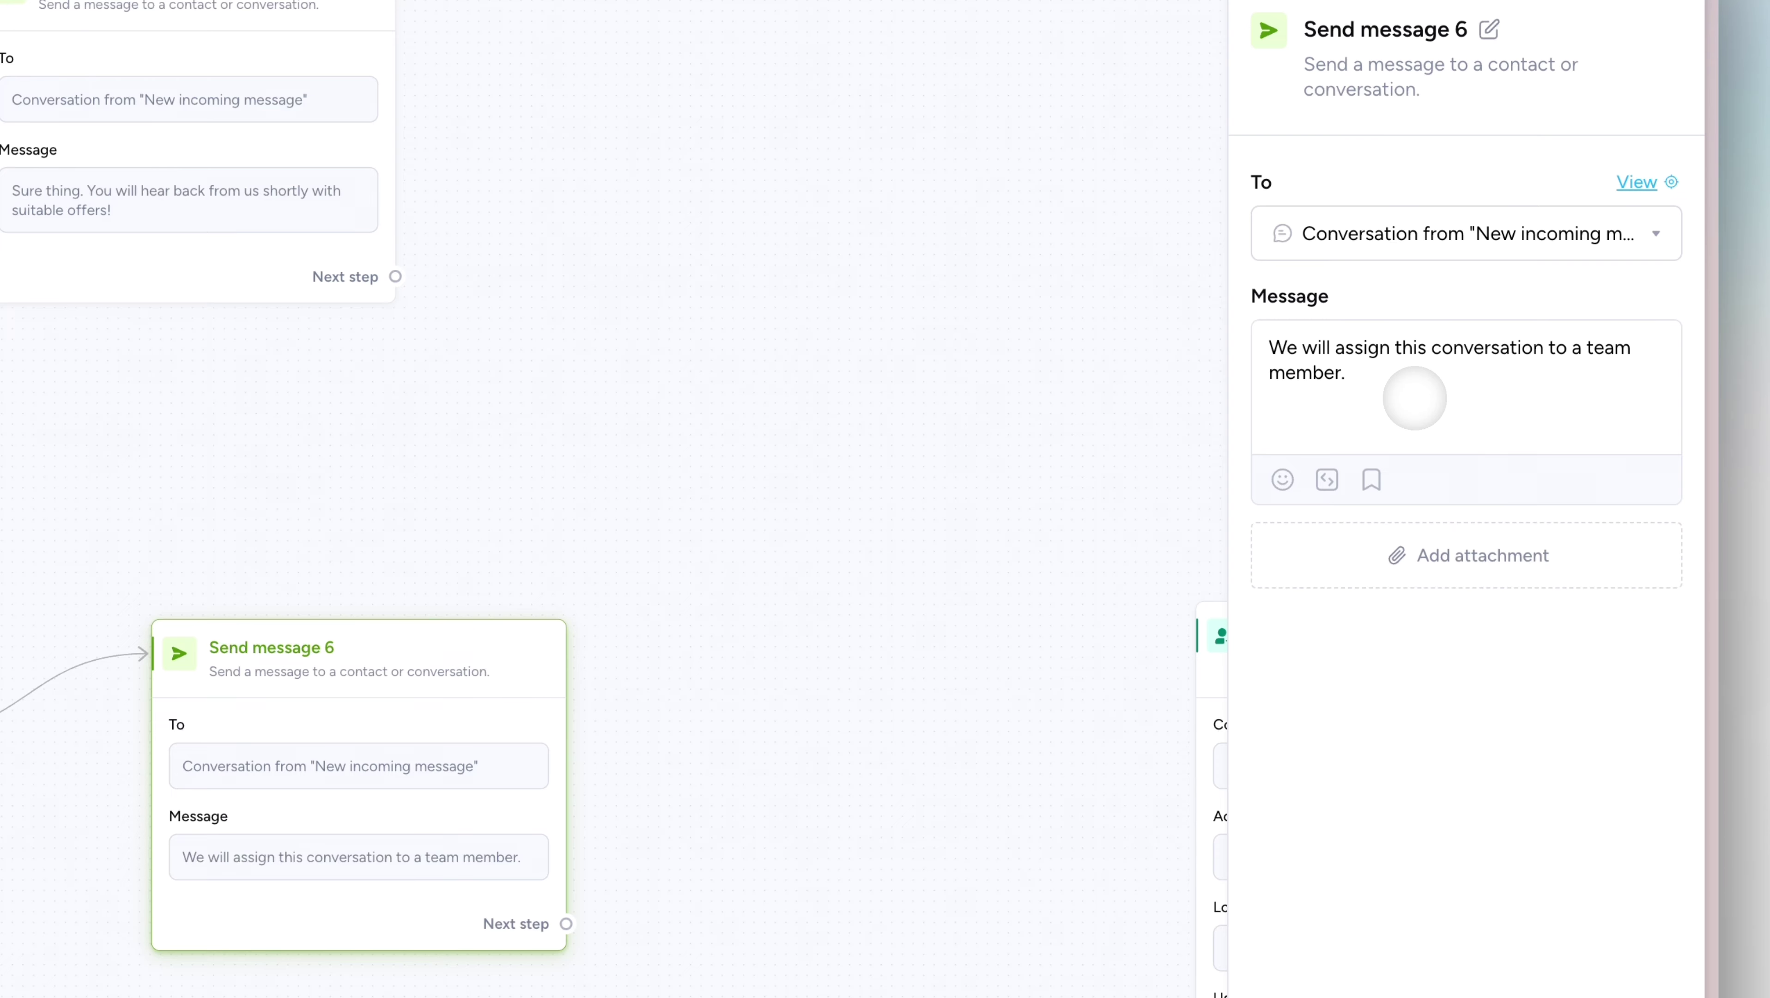
left_click(1116, 461)
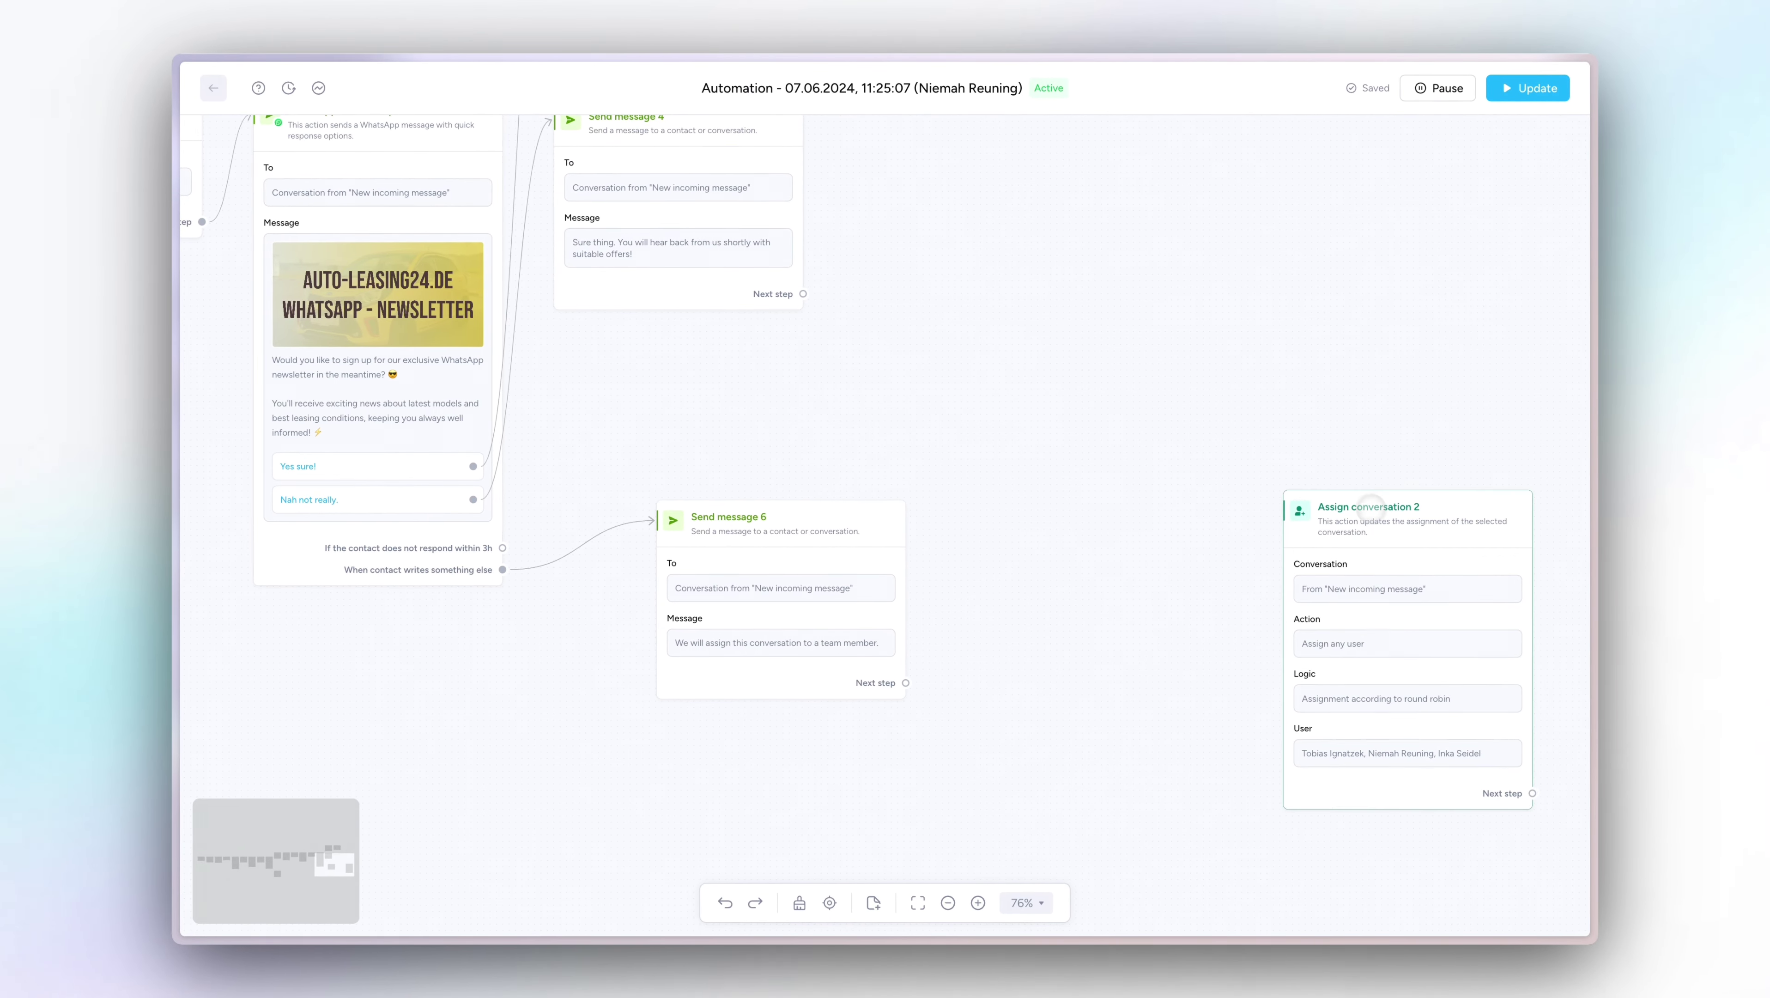
Line up Assign conversation 2 beside Send message 6, connect that message's next step to it and review the assignment settings.
left_click_drag(1370, 504, 1089, 514)
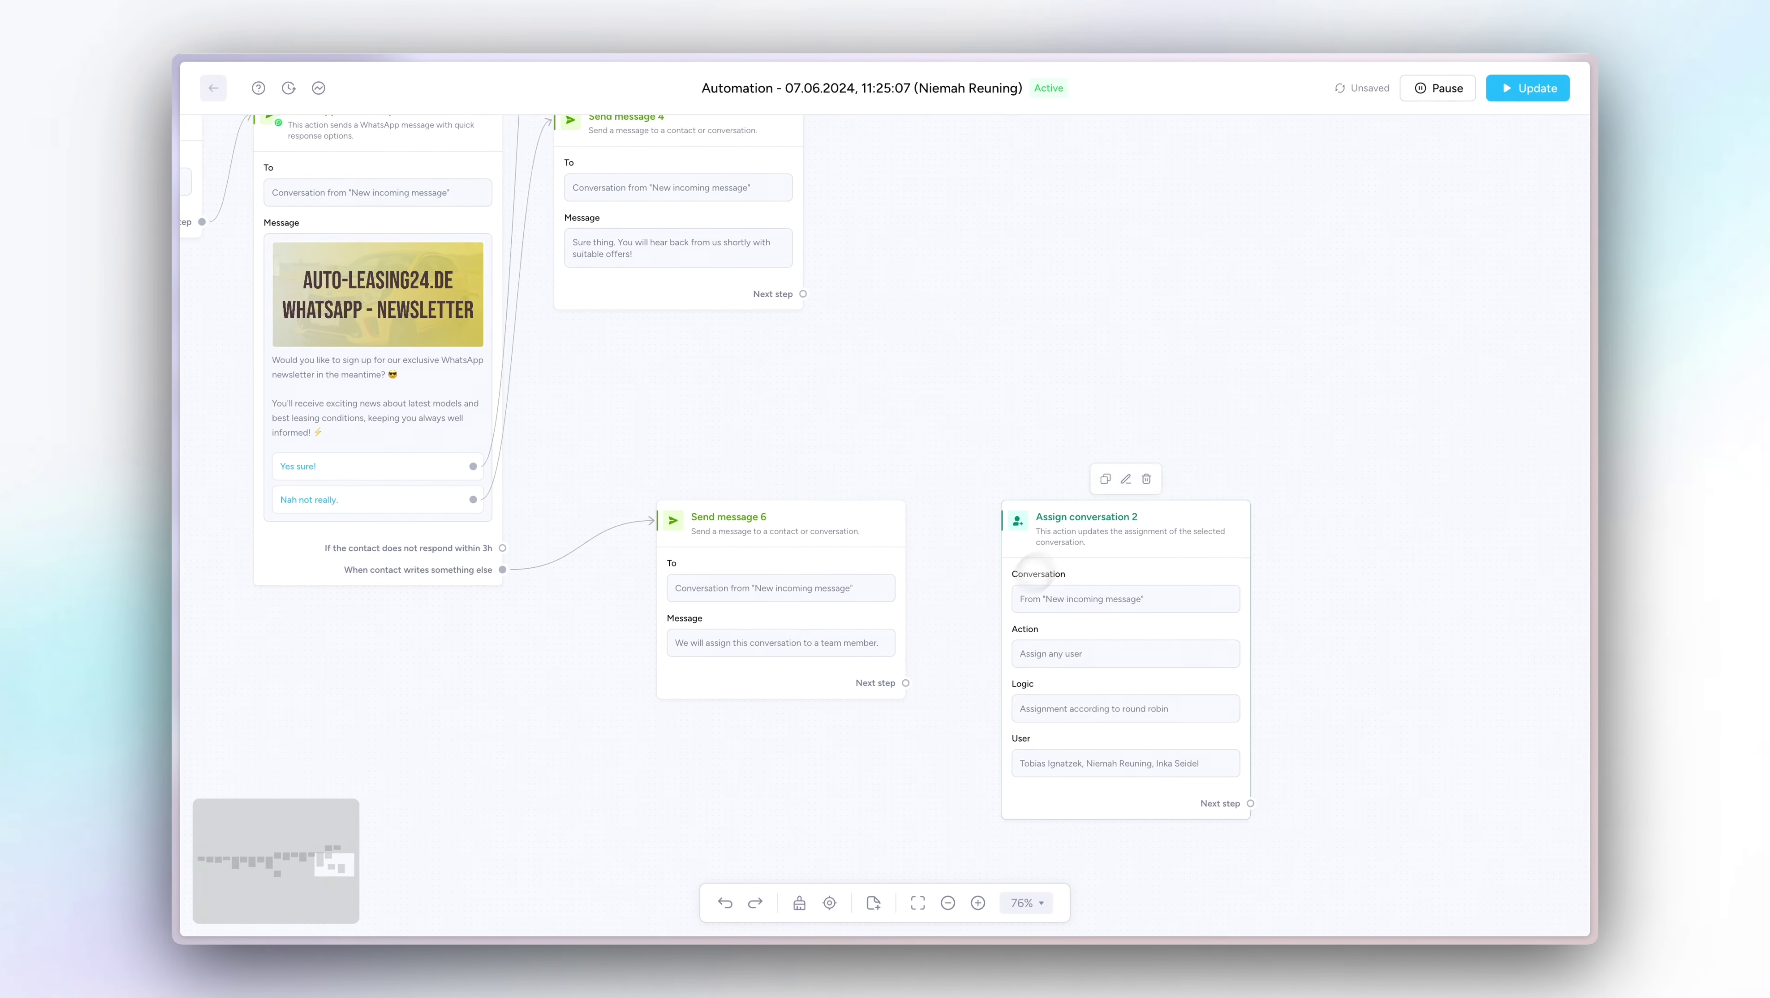
left_click_drag(905, 683, 1007, 522)
left_click(1076, 532)
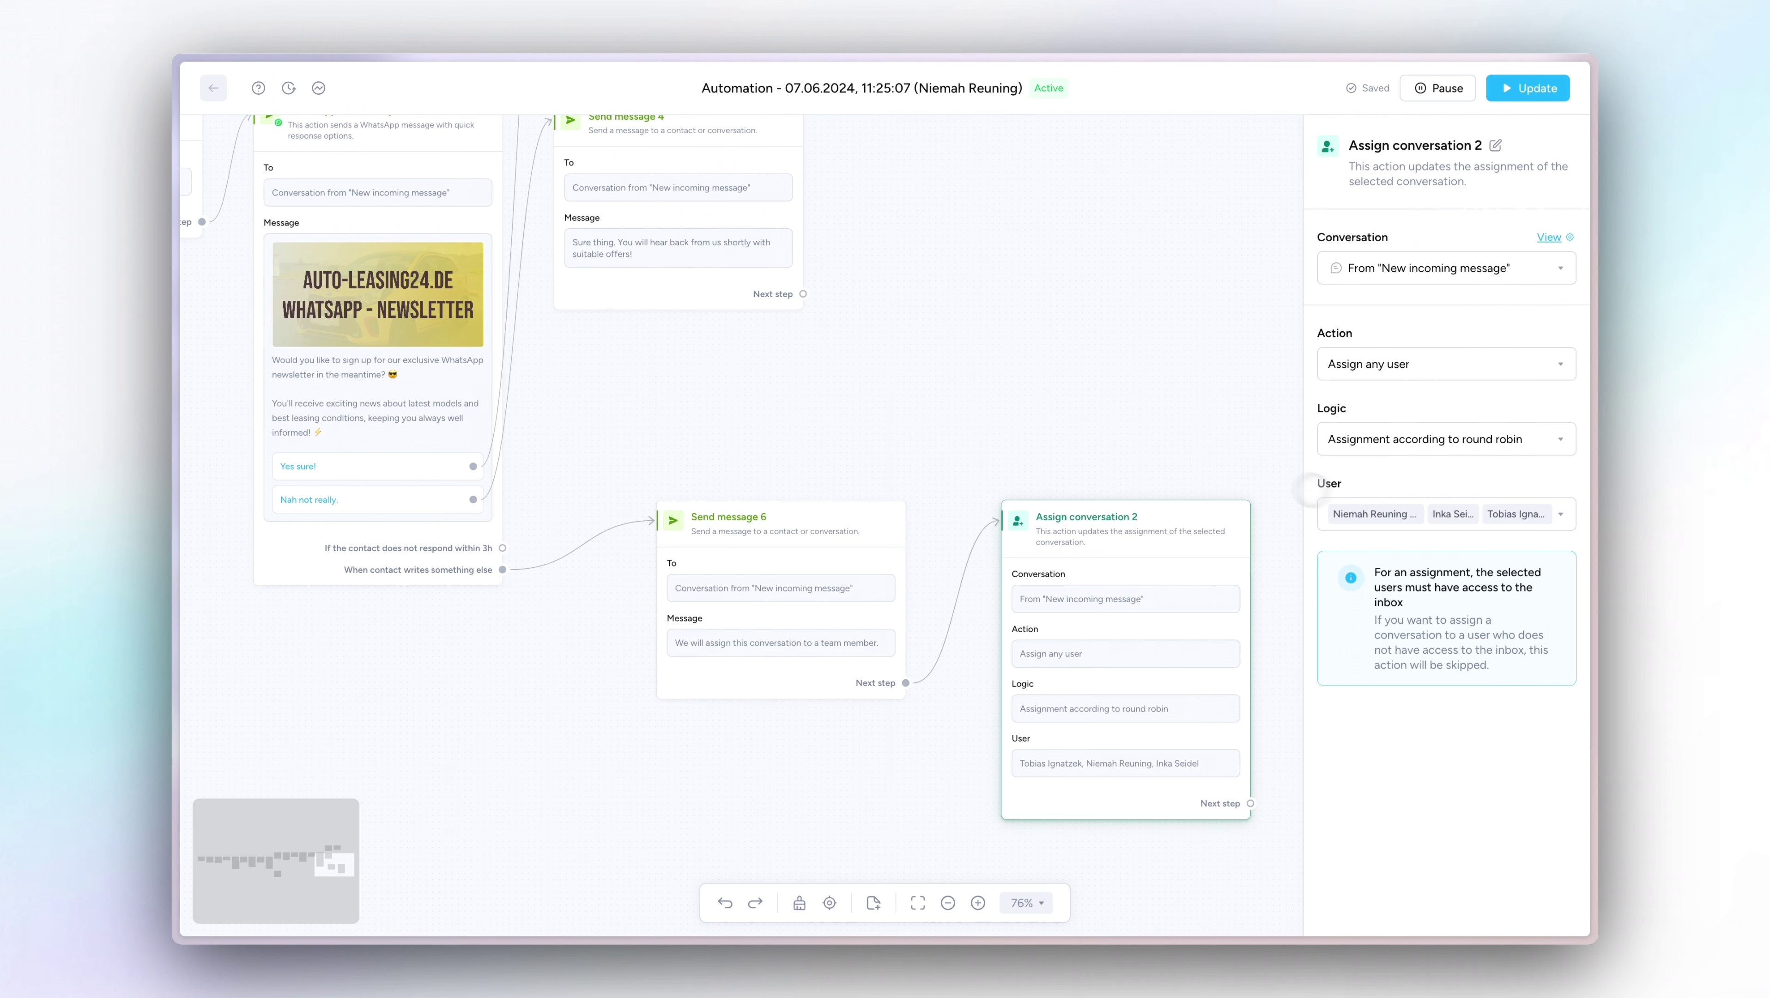
left_click(1247, 474)
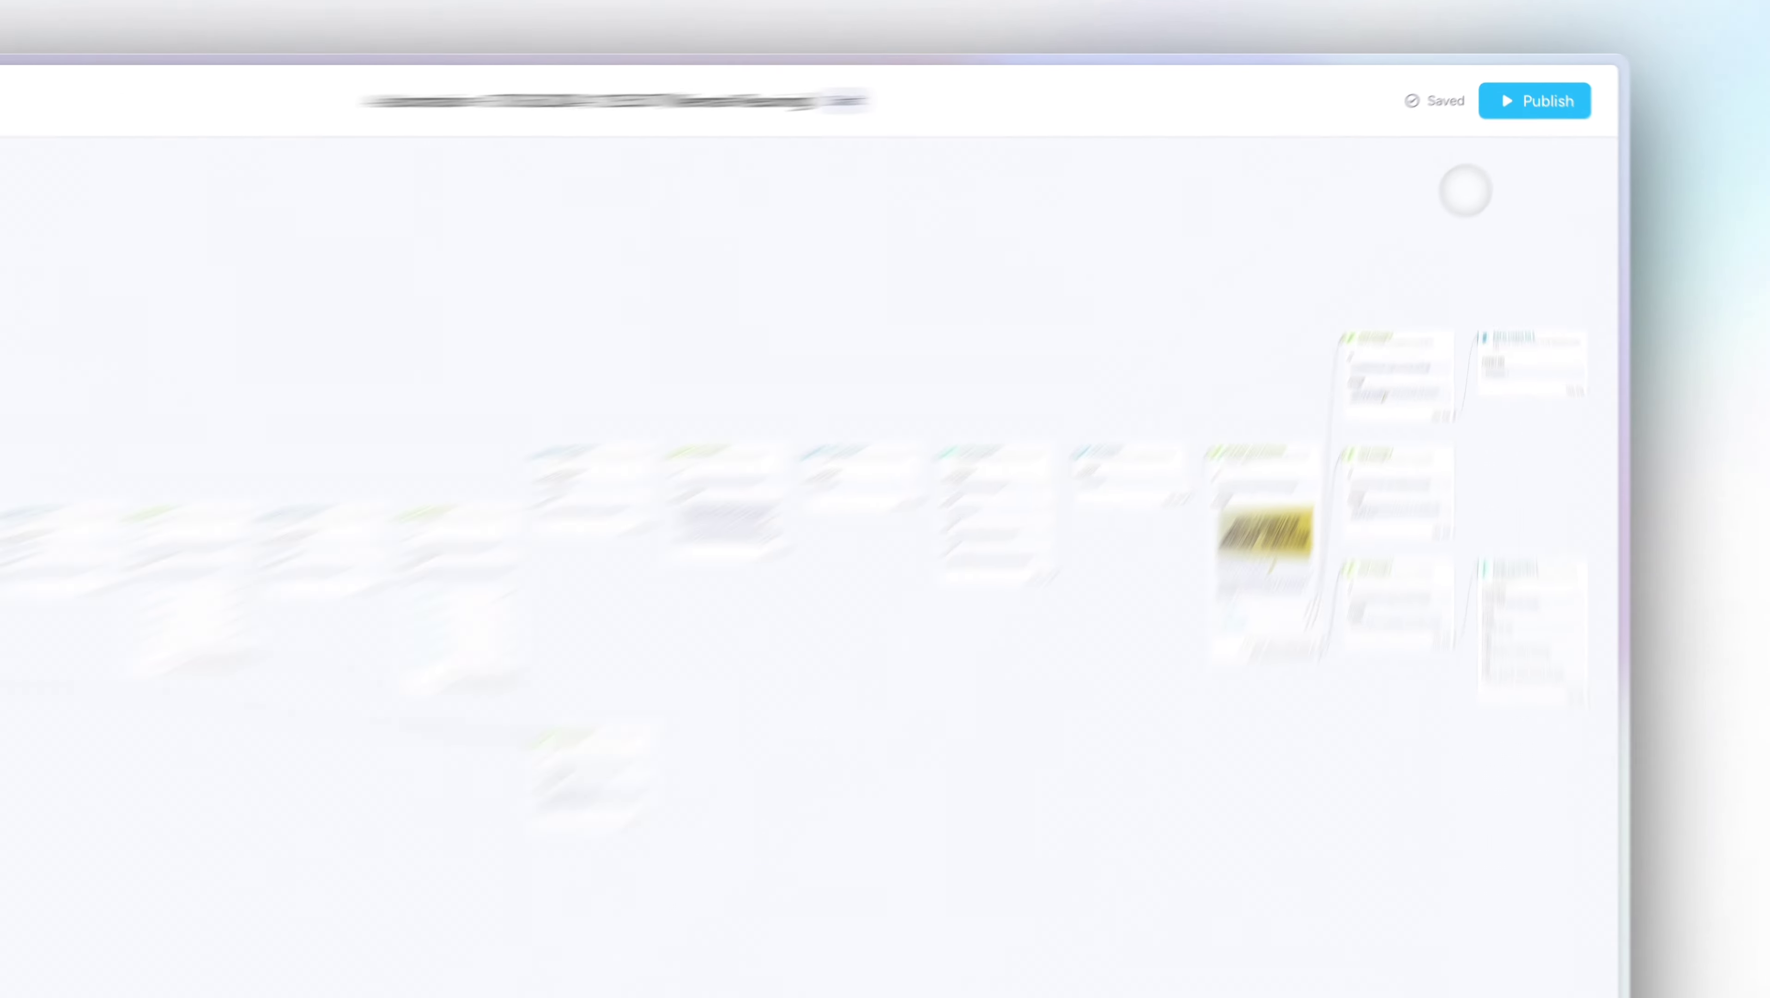
Publish the automation and dismiss the QR code dialog.
left_click(1548, 102)
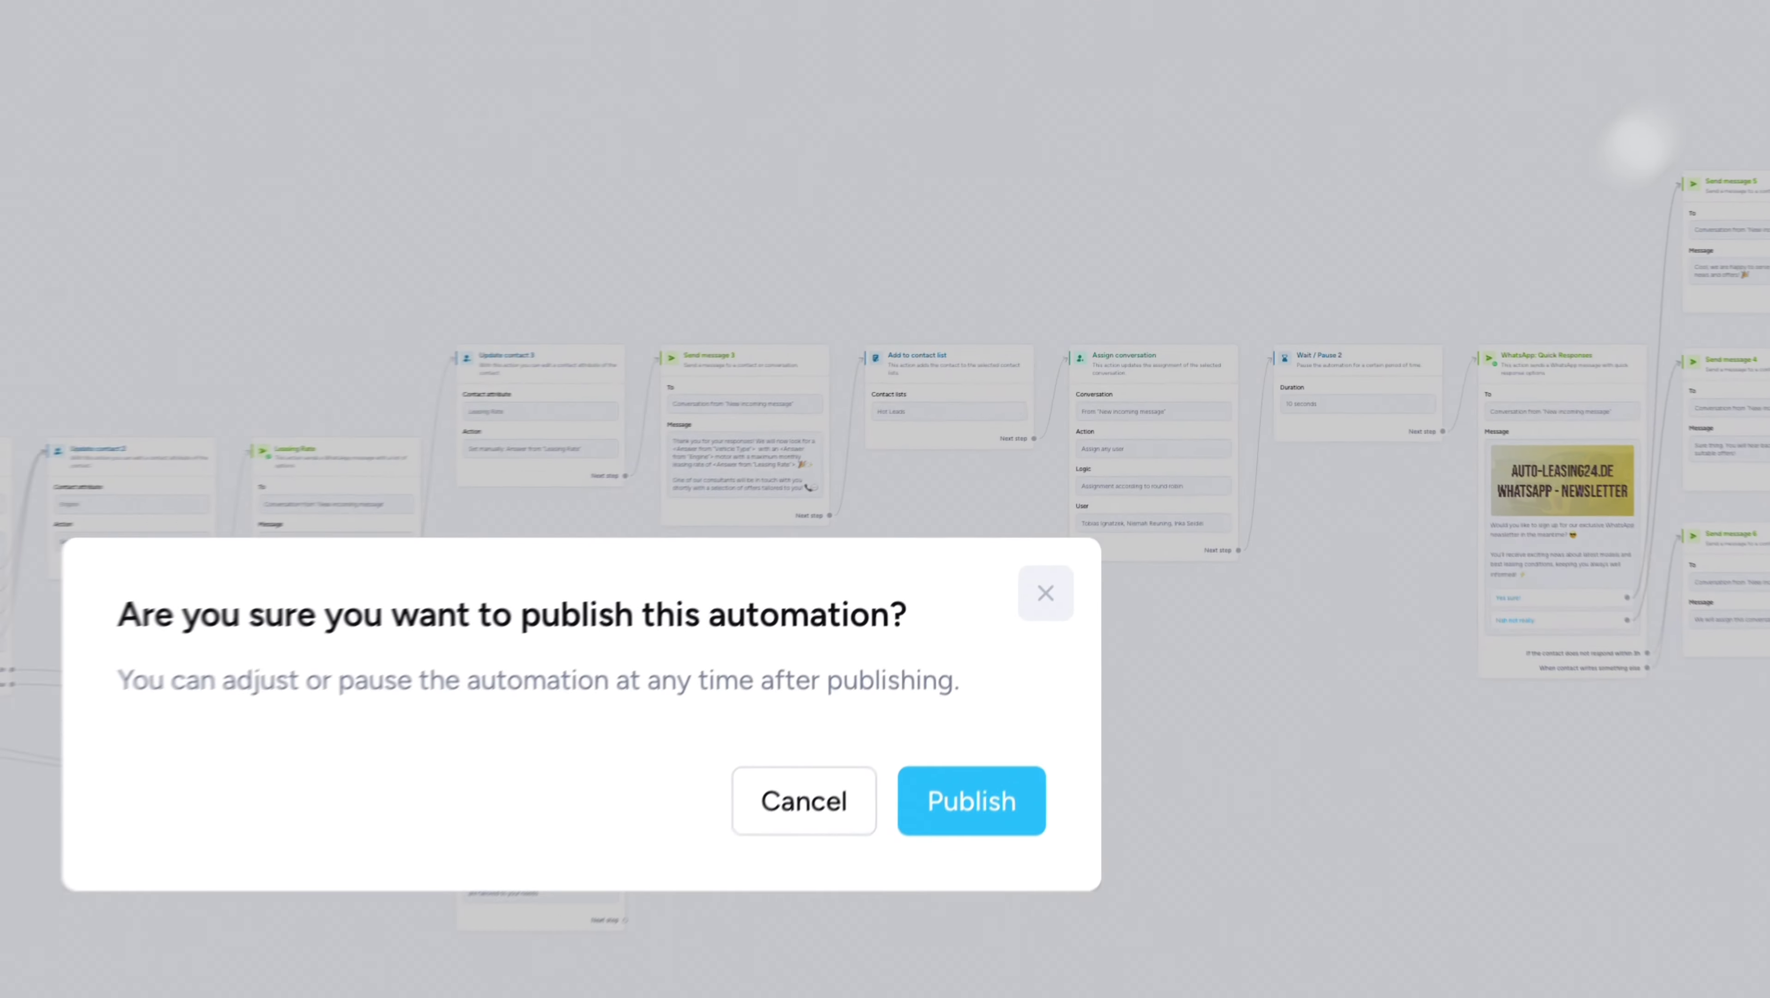
left_click(968, 799)
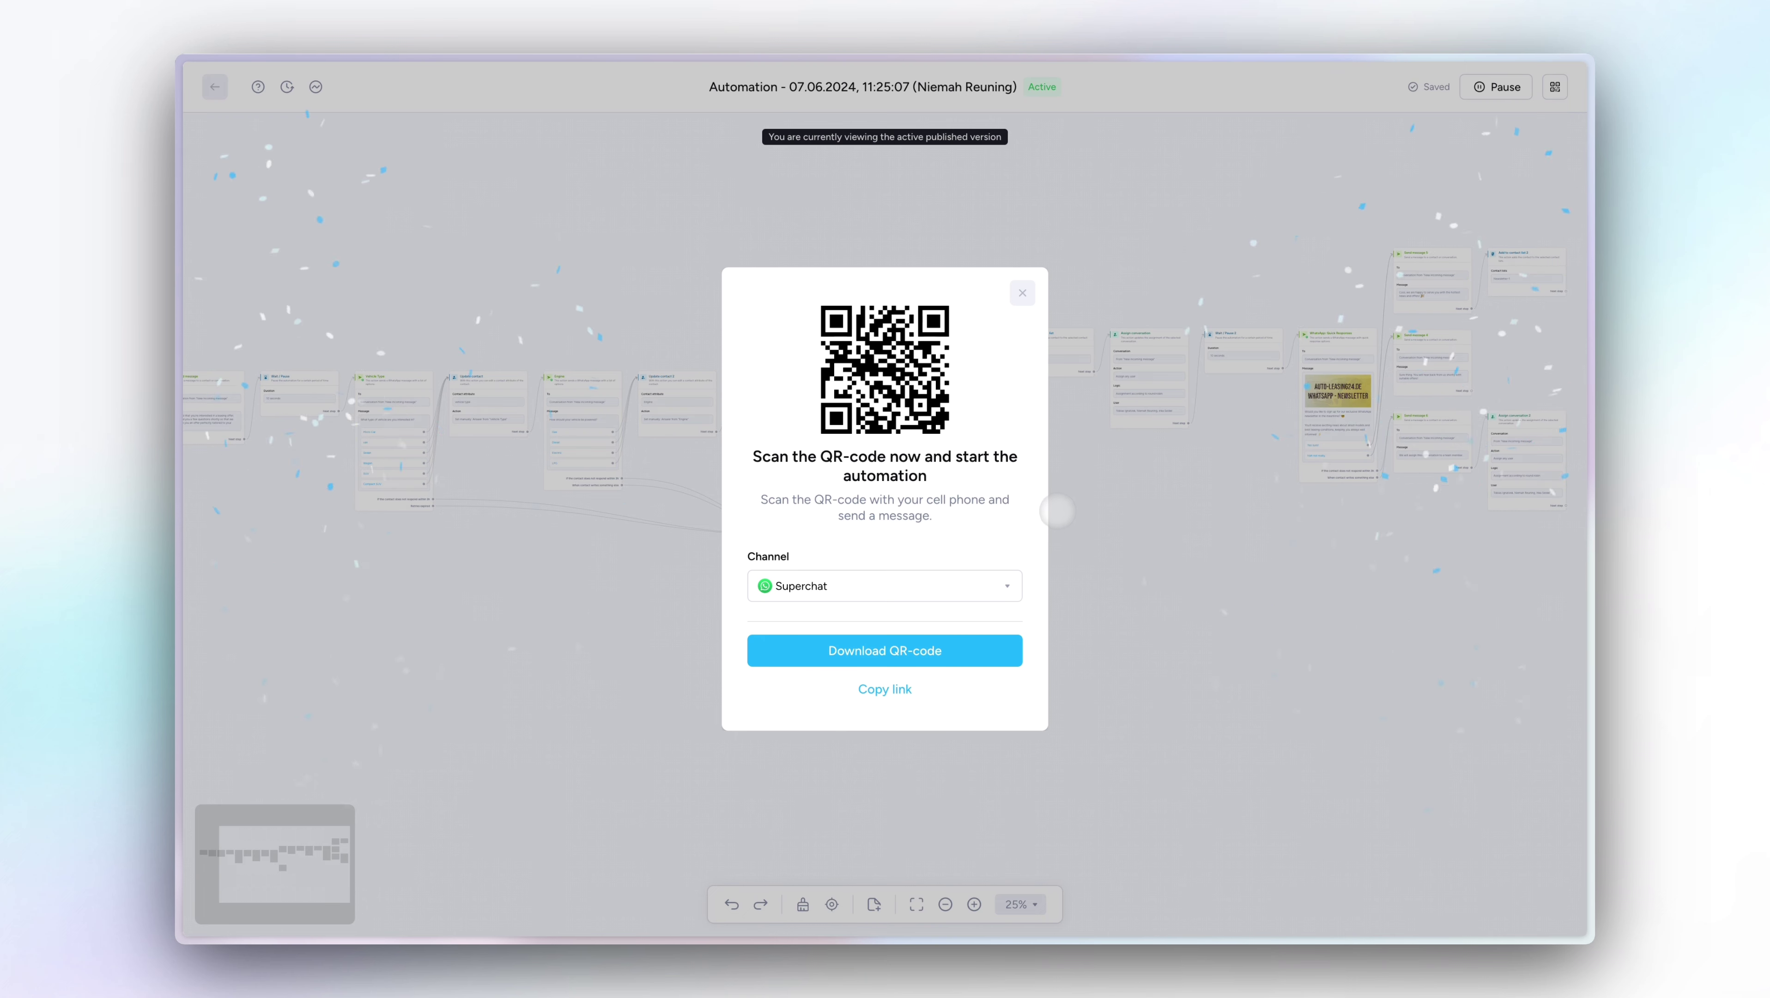
left_click(1023, 292)
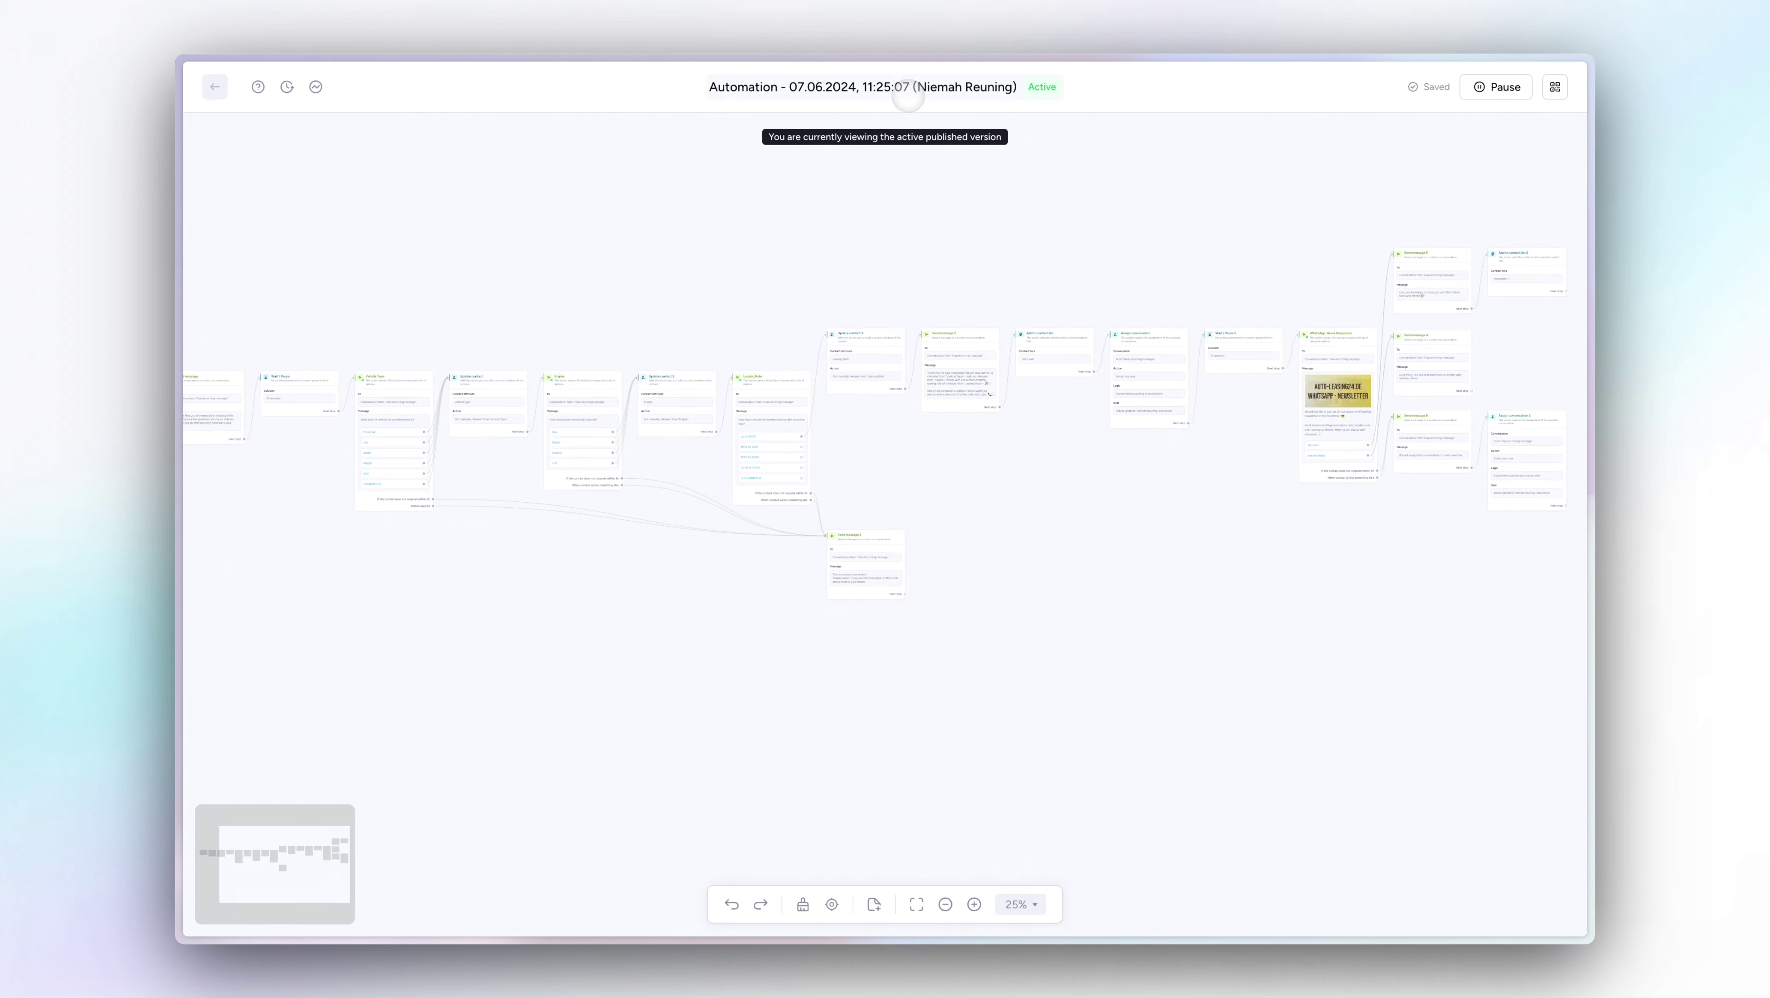
Rename the published automation as leasing-lead-quali.
left_click(908, 87)
key("ctrl+a")
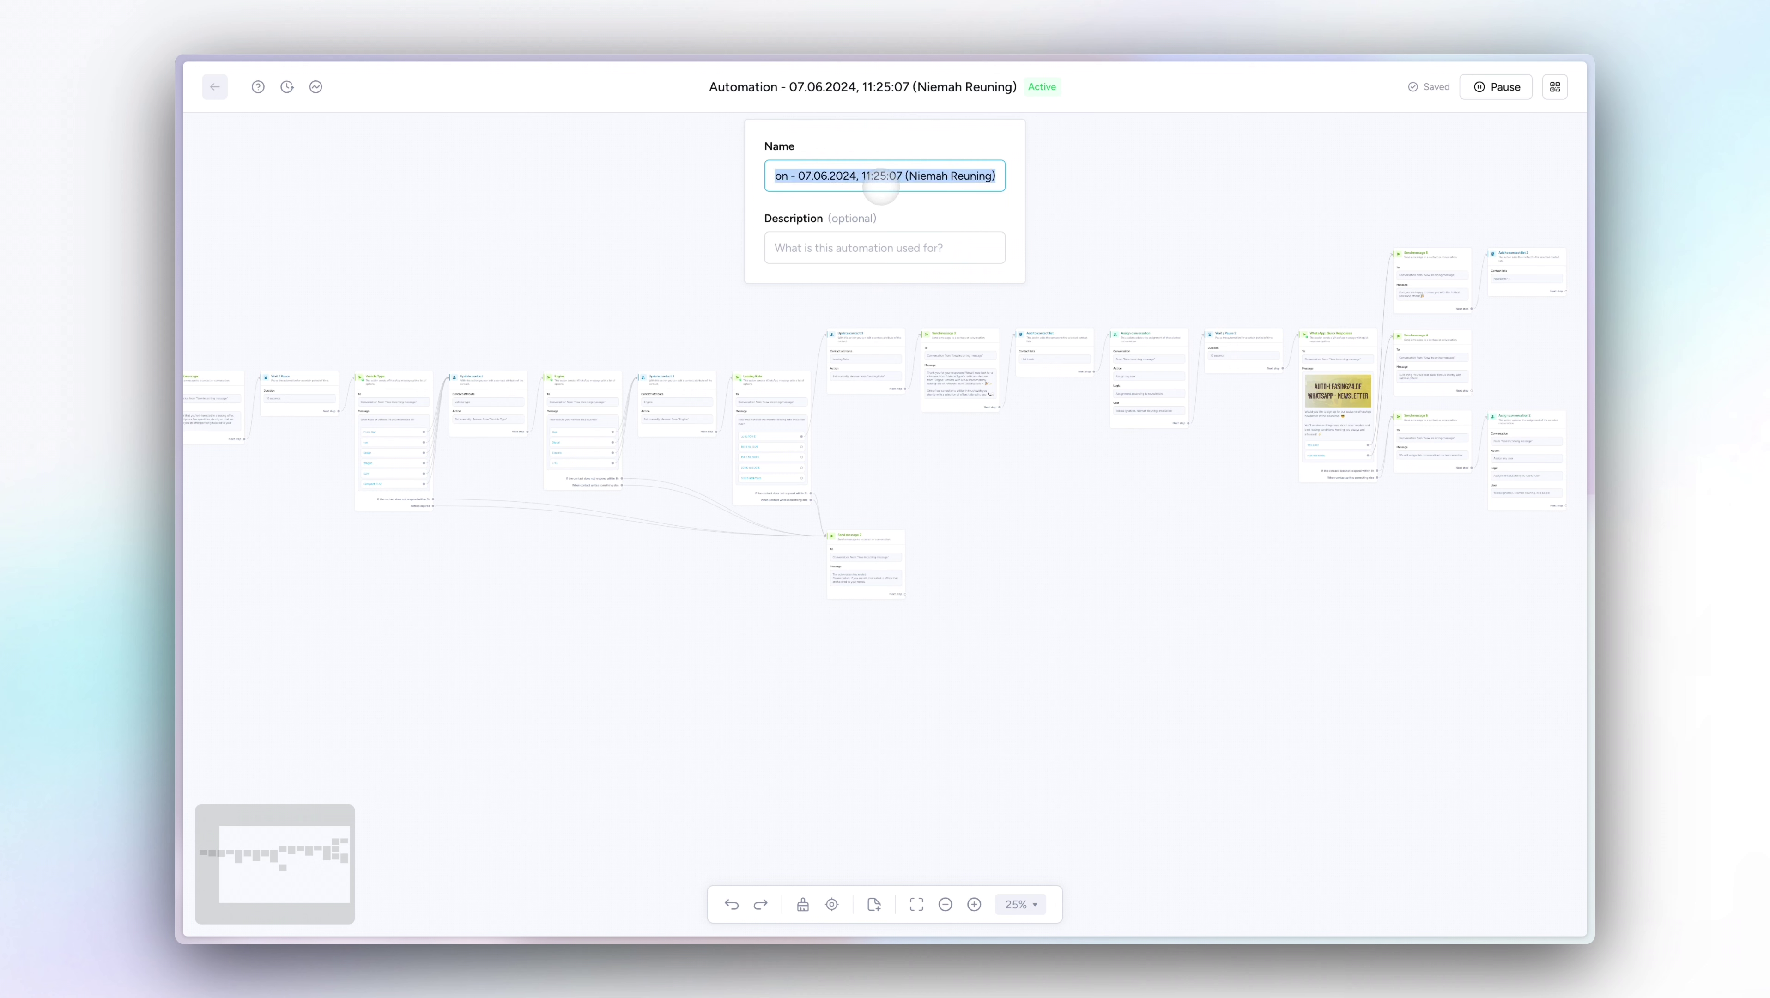
type("leasing-lead-")
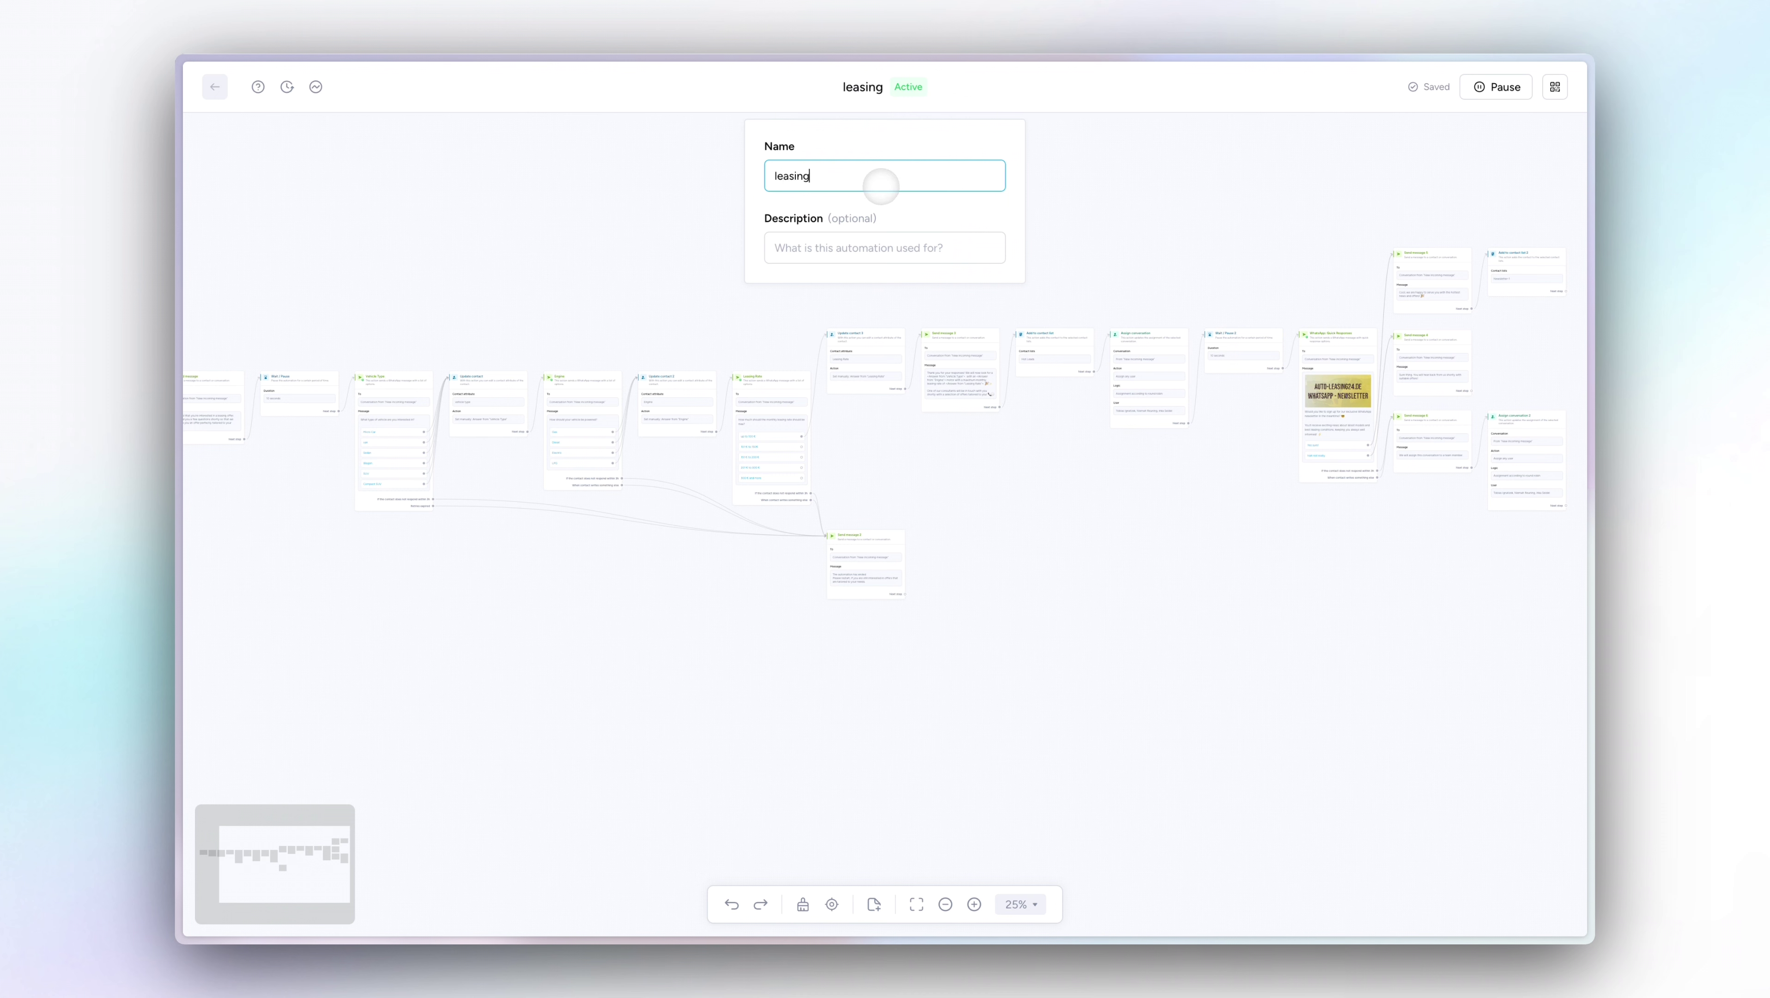
type("quali")
key("Return")
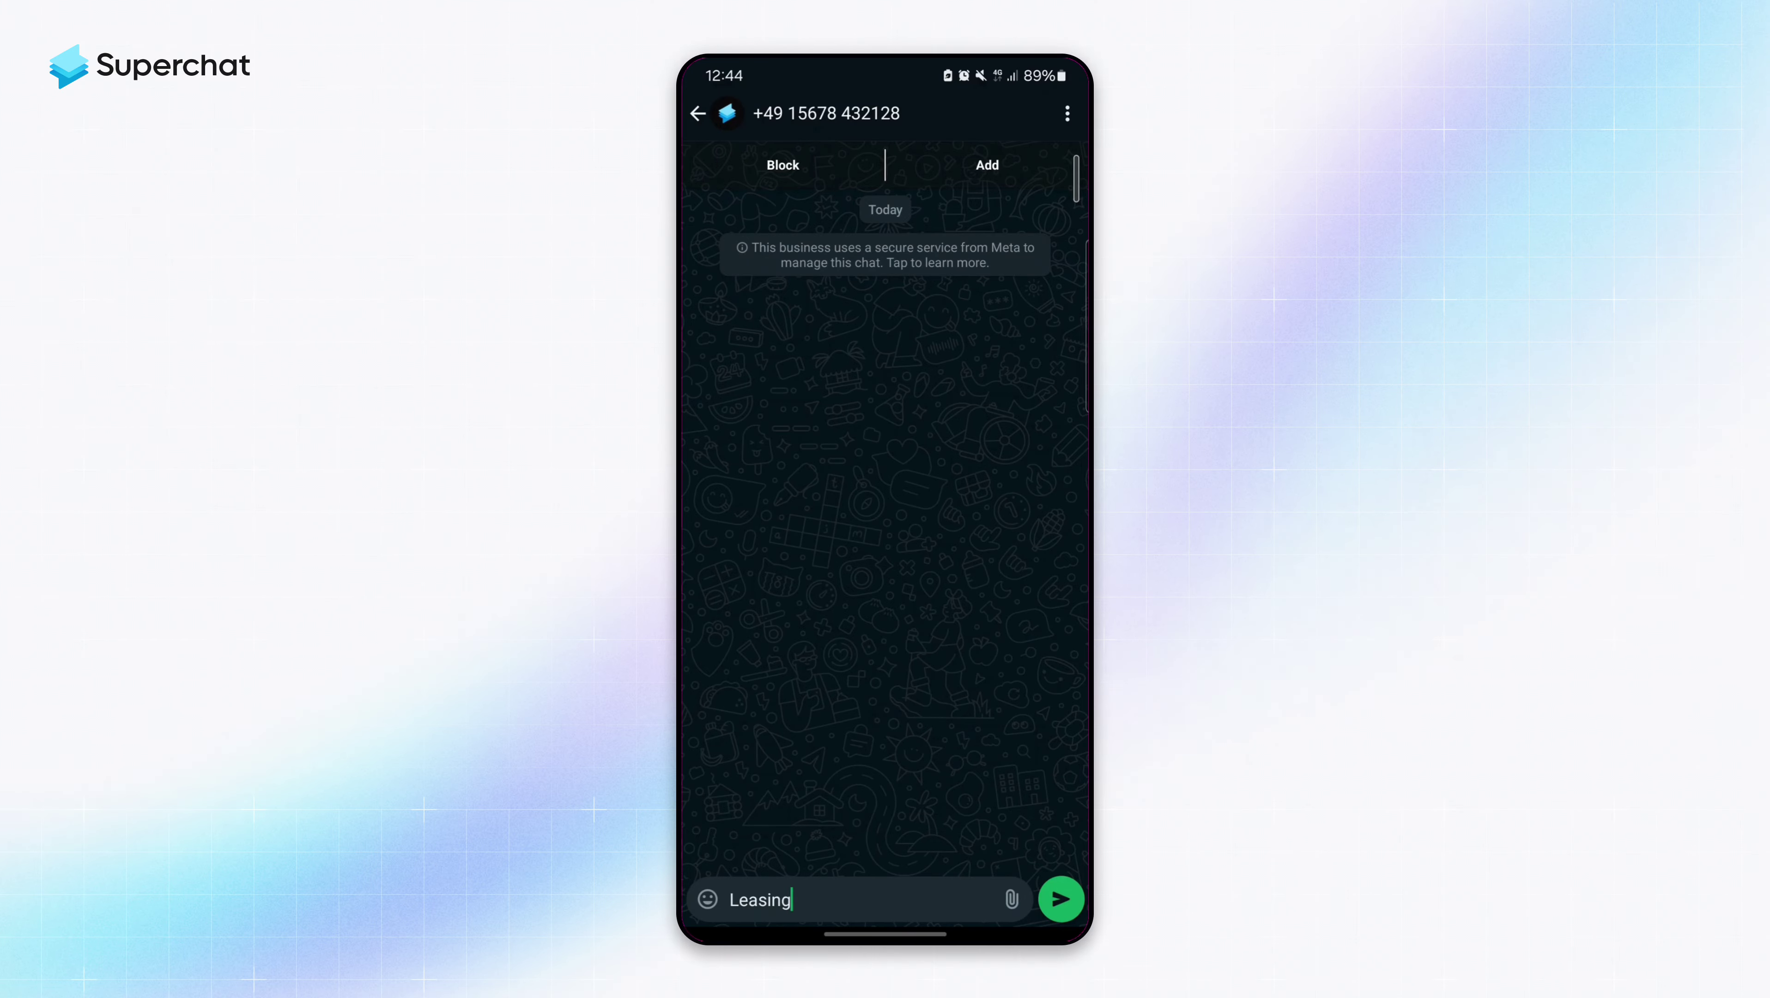
Switch to the WhatsApp chat, send the message "Leasing" and answer the vehicle type question with Micro Car.
left_click(1060, 899)
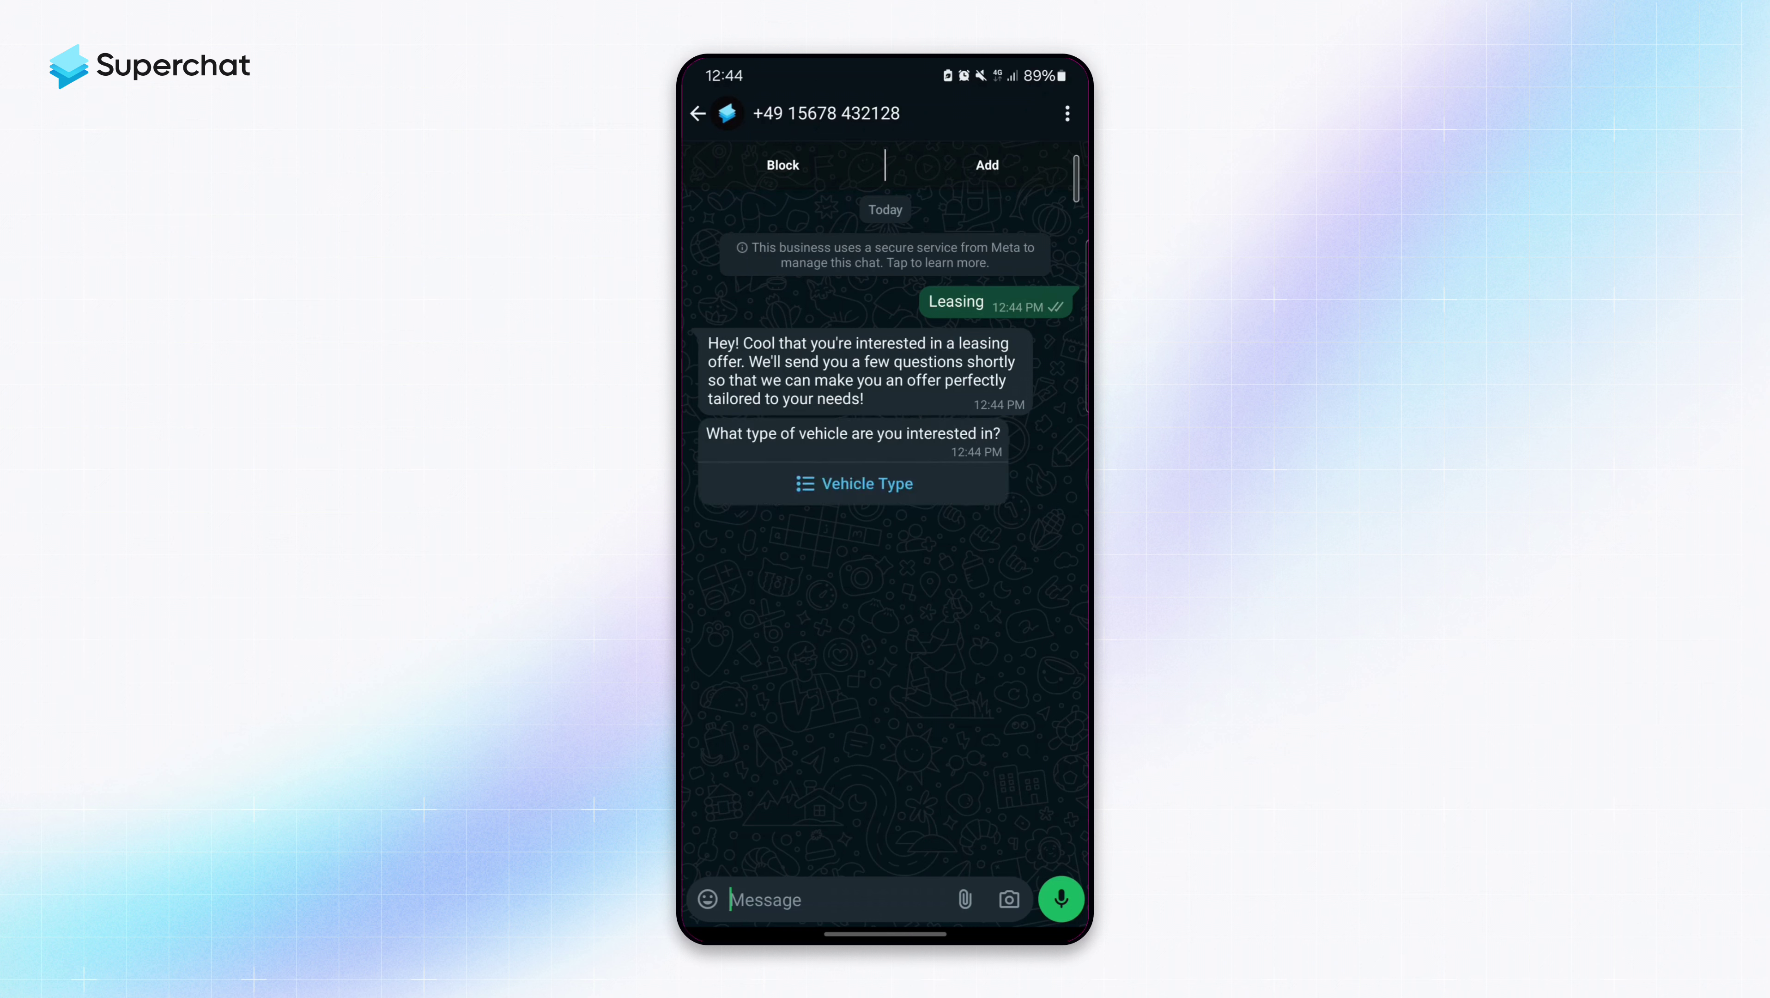
left_click(854, 484)
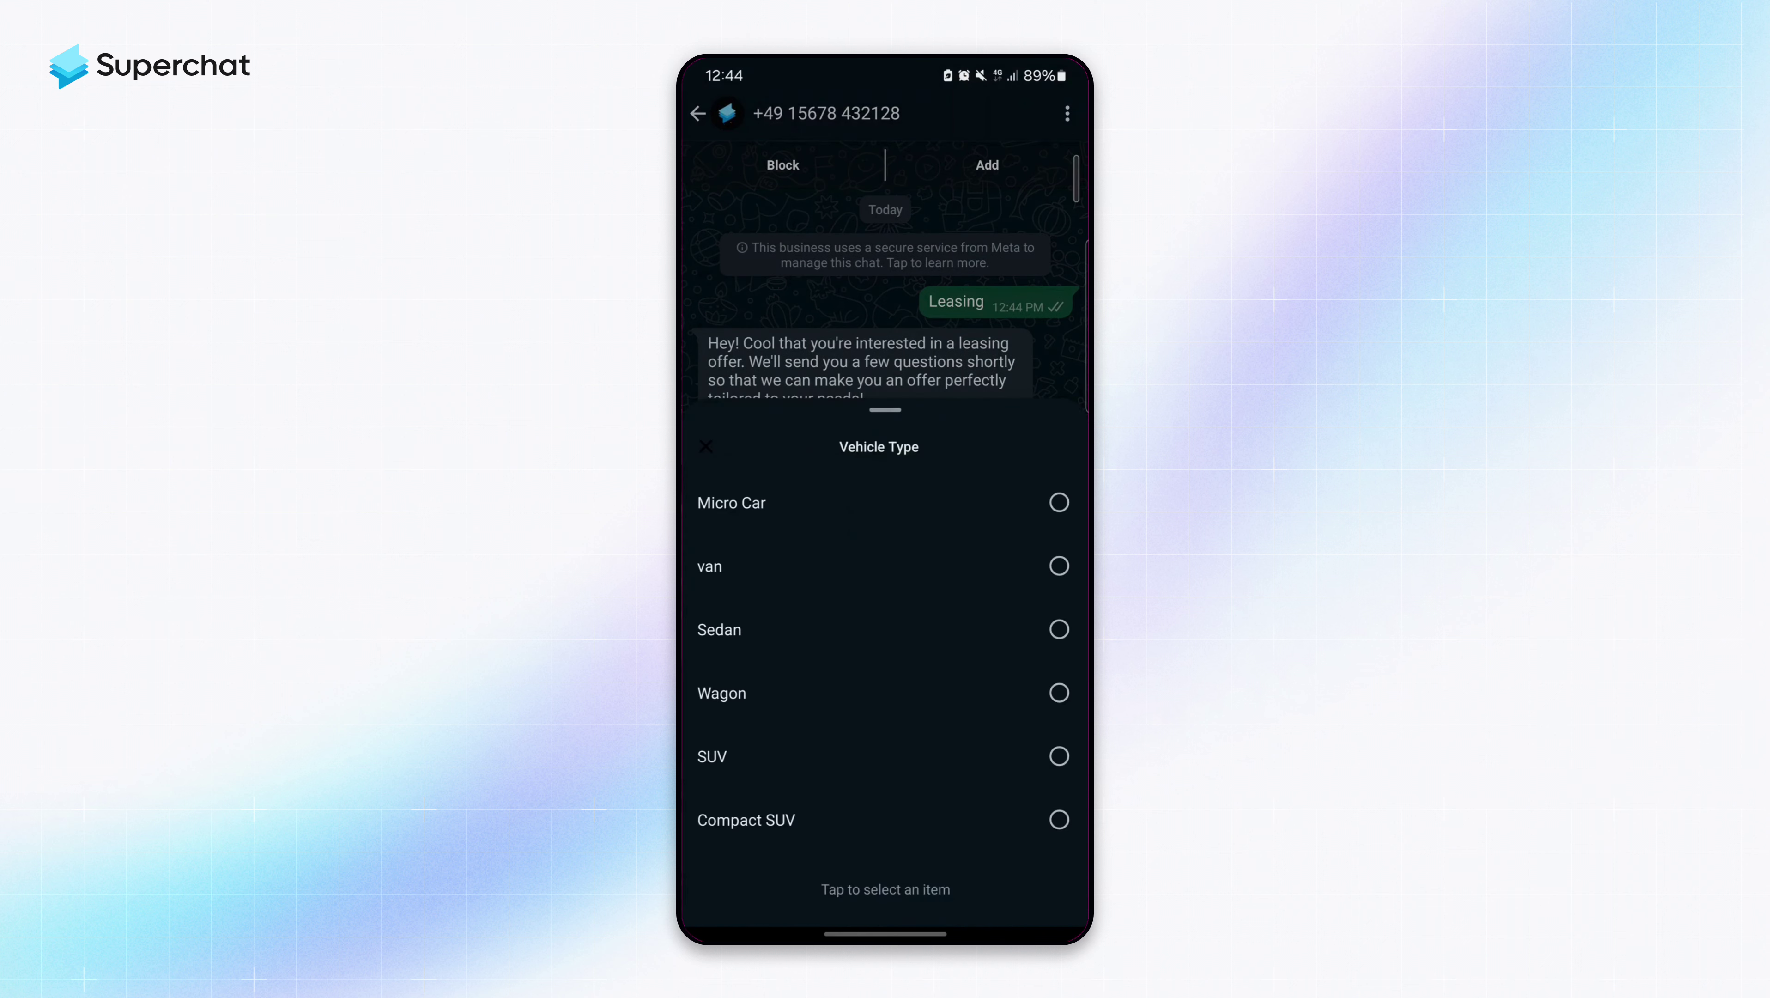
left_click(881, 503)
left_click(885, 887)
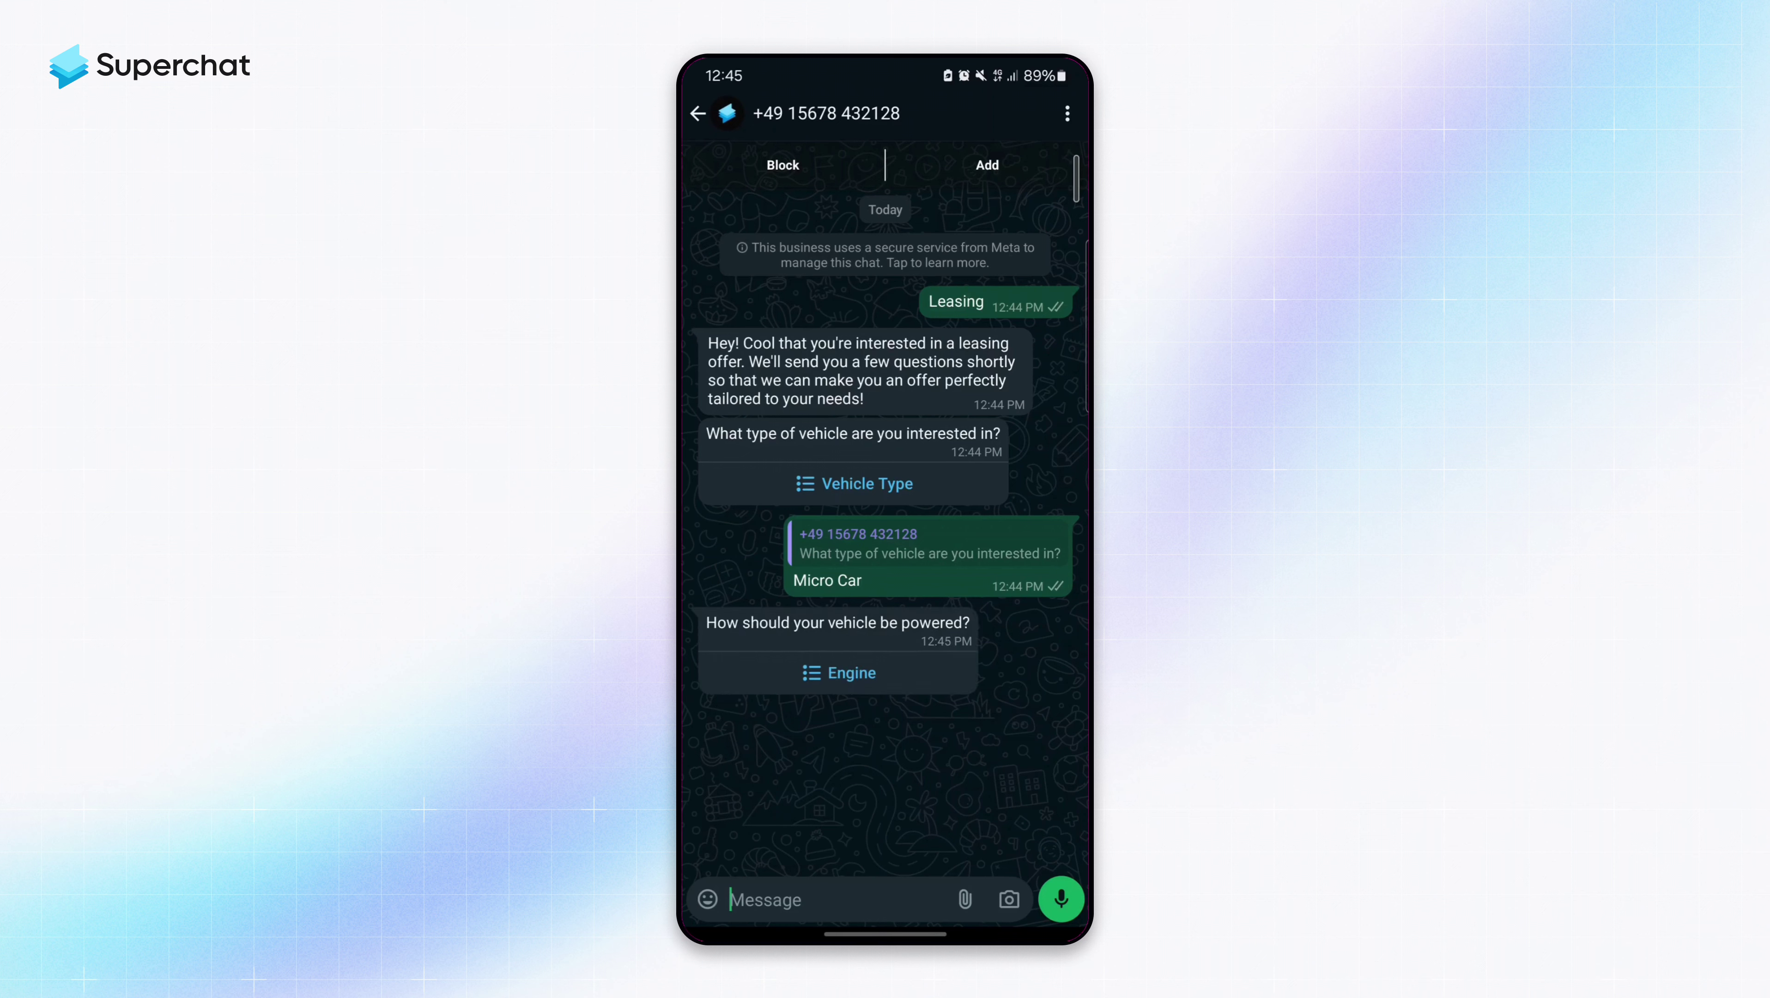
Answer the engine question with Electric and the monthly leasing rate question with up to 100 €.
left_click(839, 672)
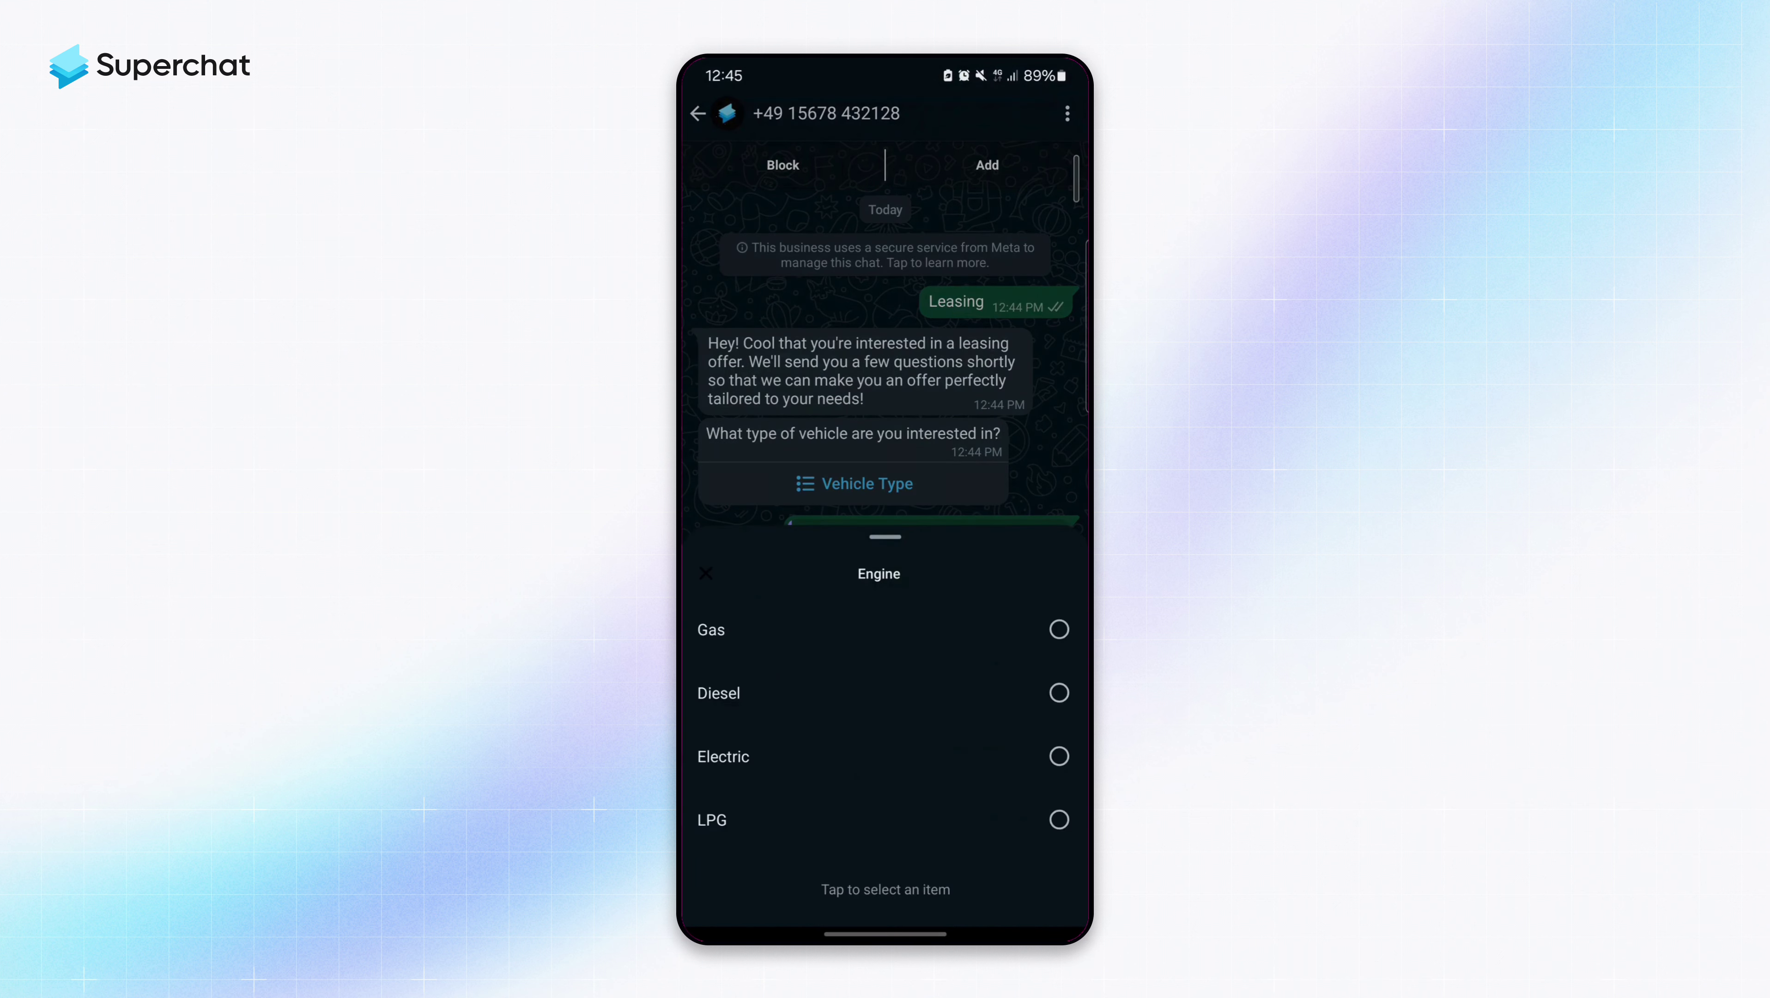
left_click(723, 756)
left_click(885, 888)
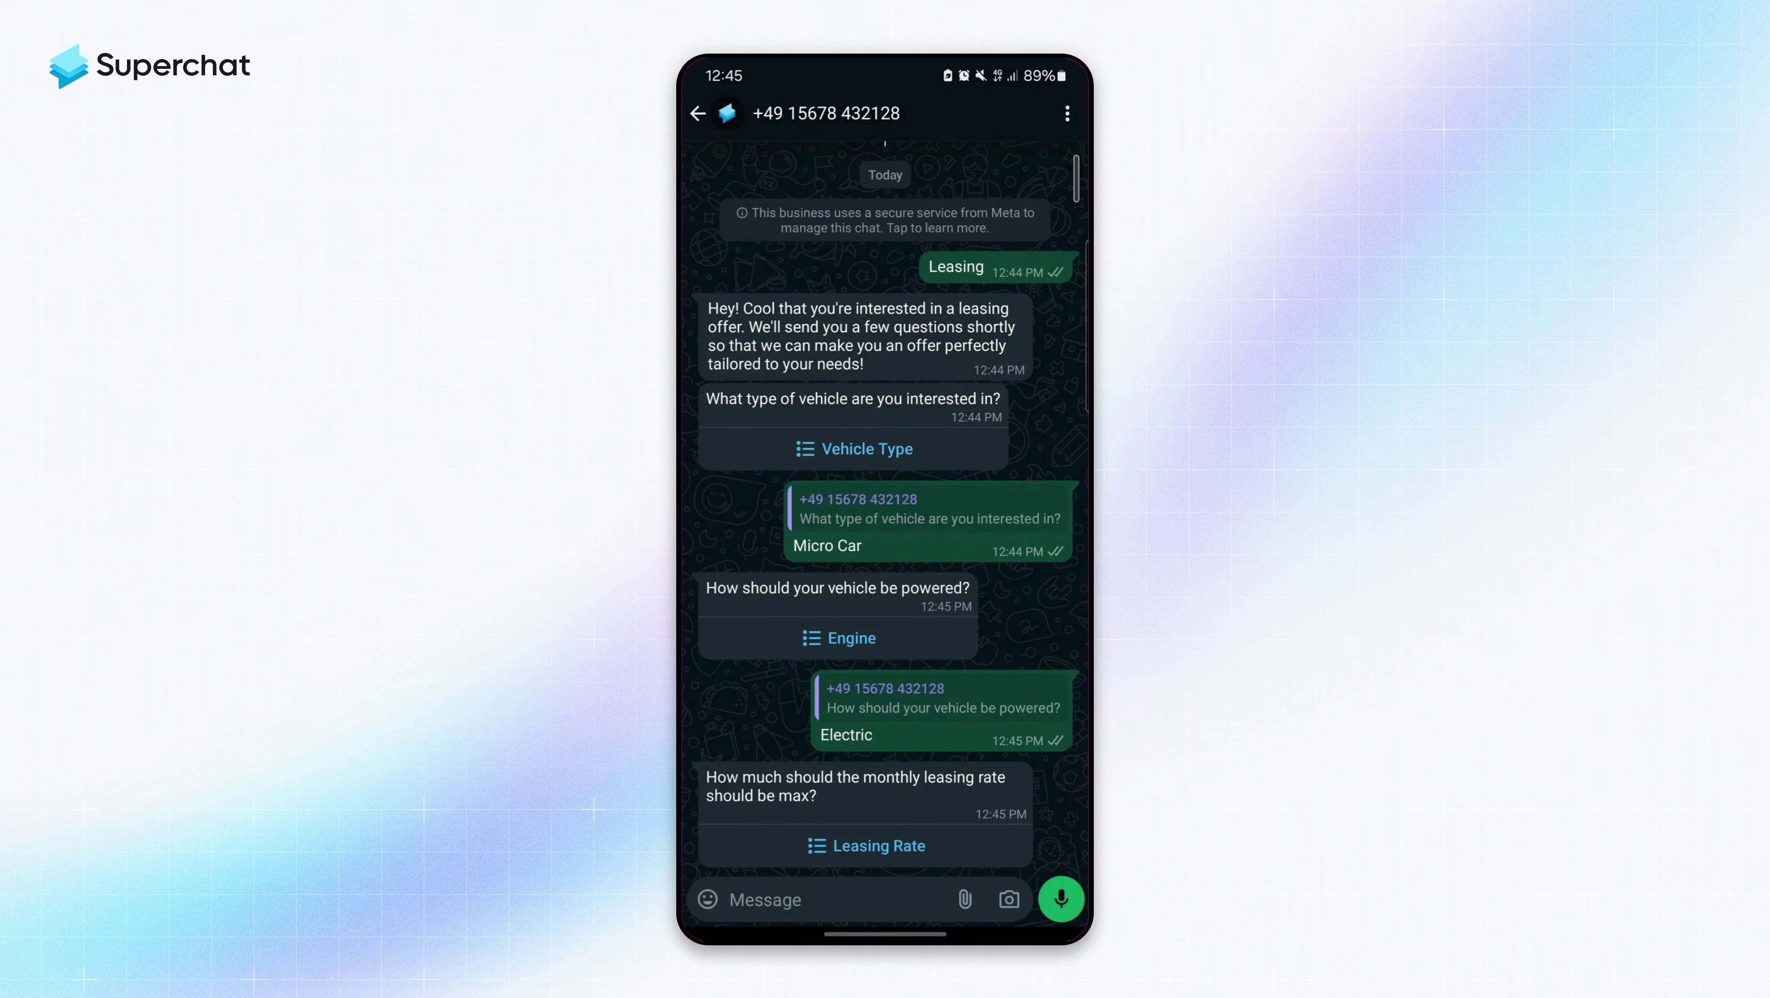
left_click(917, 843)
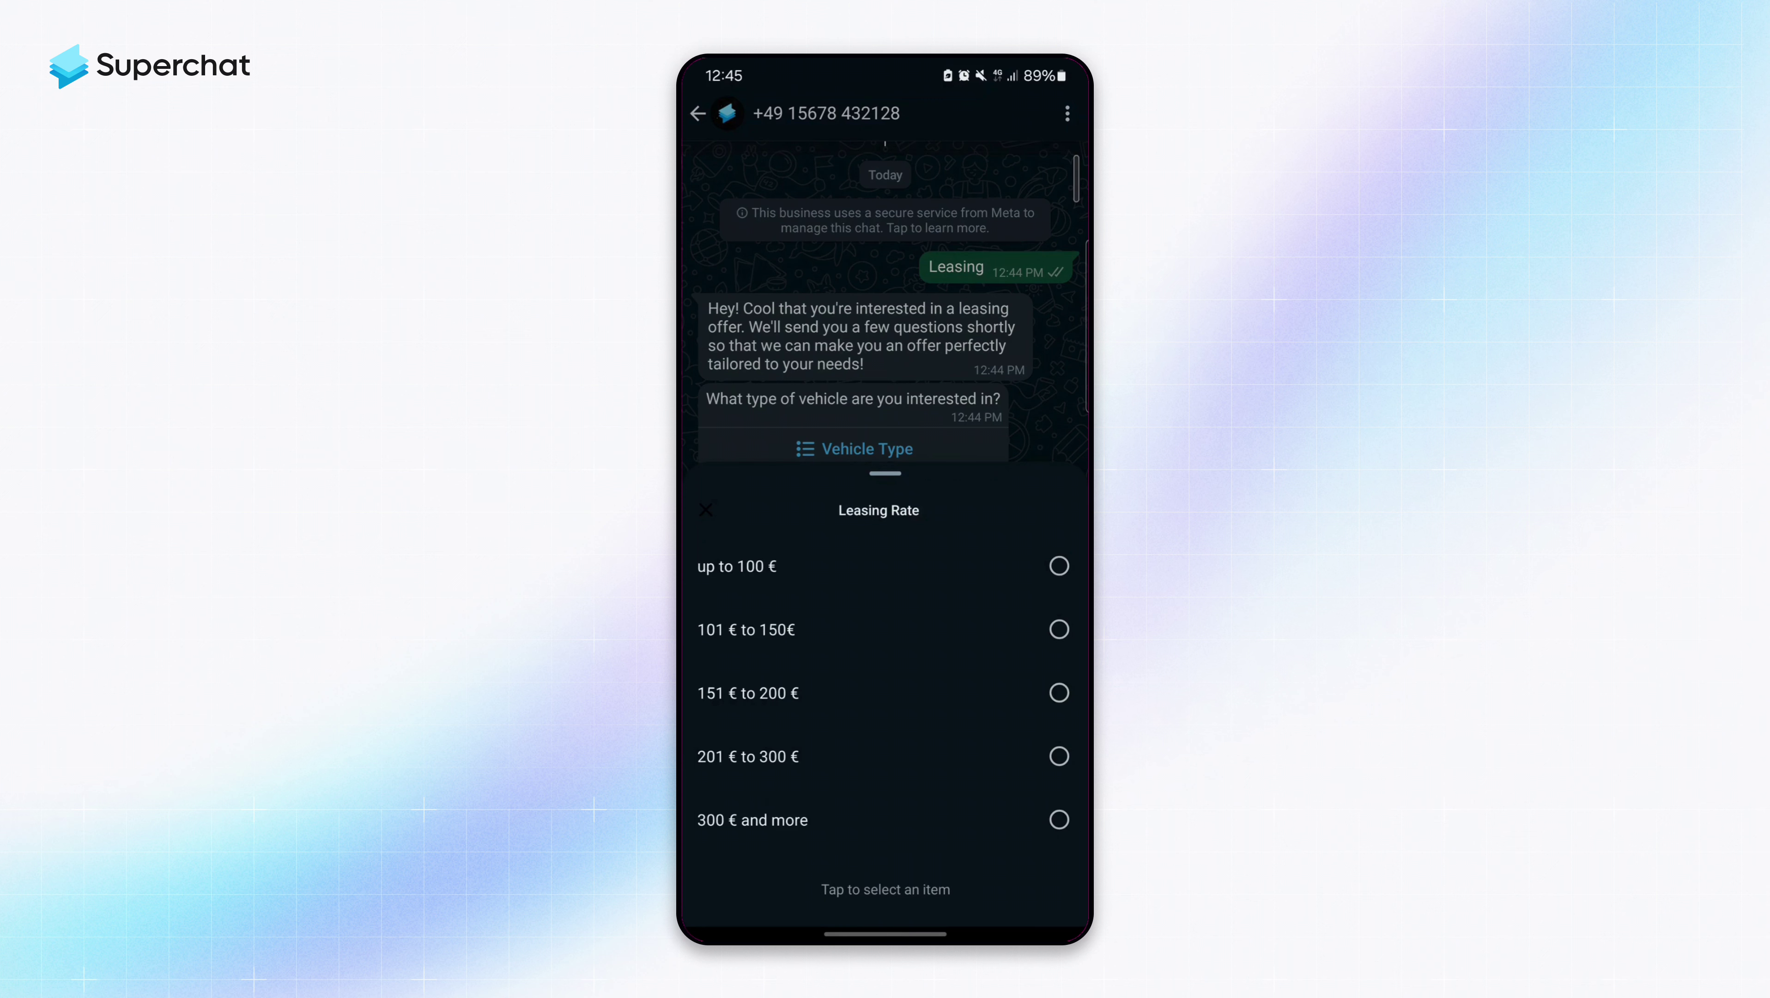
left_click(1059, 565)
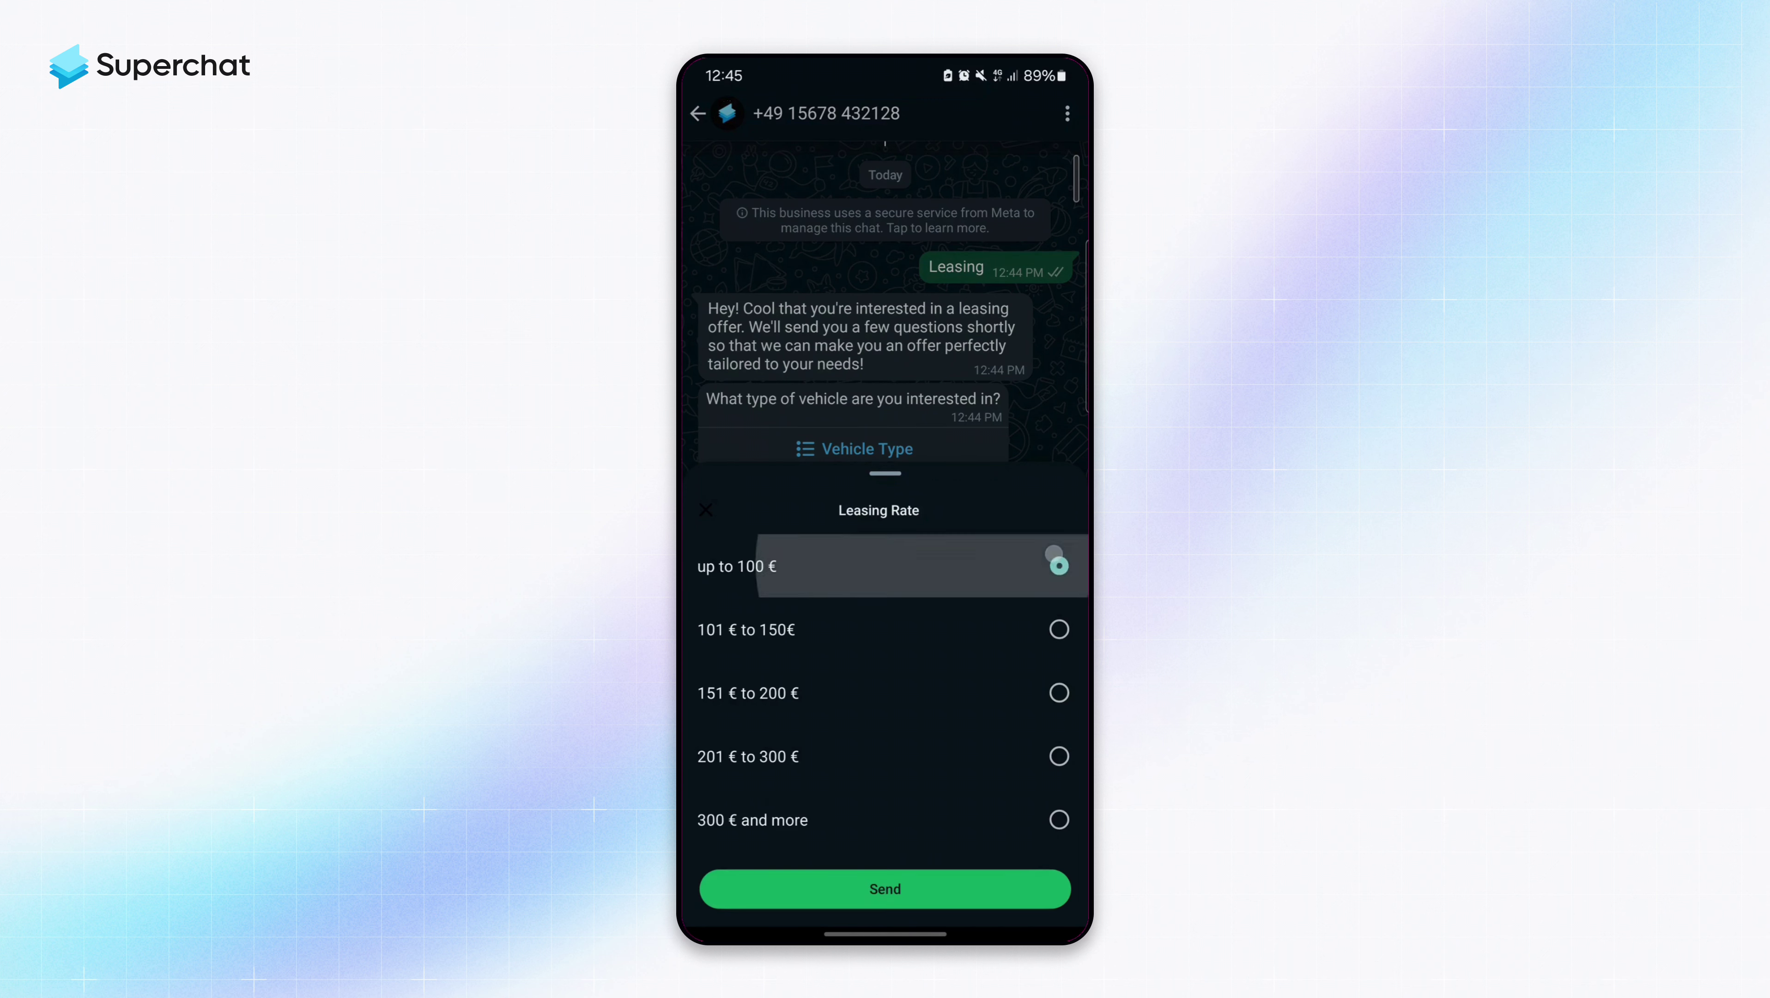
left_click(885, 885)
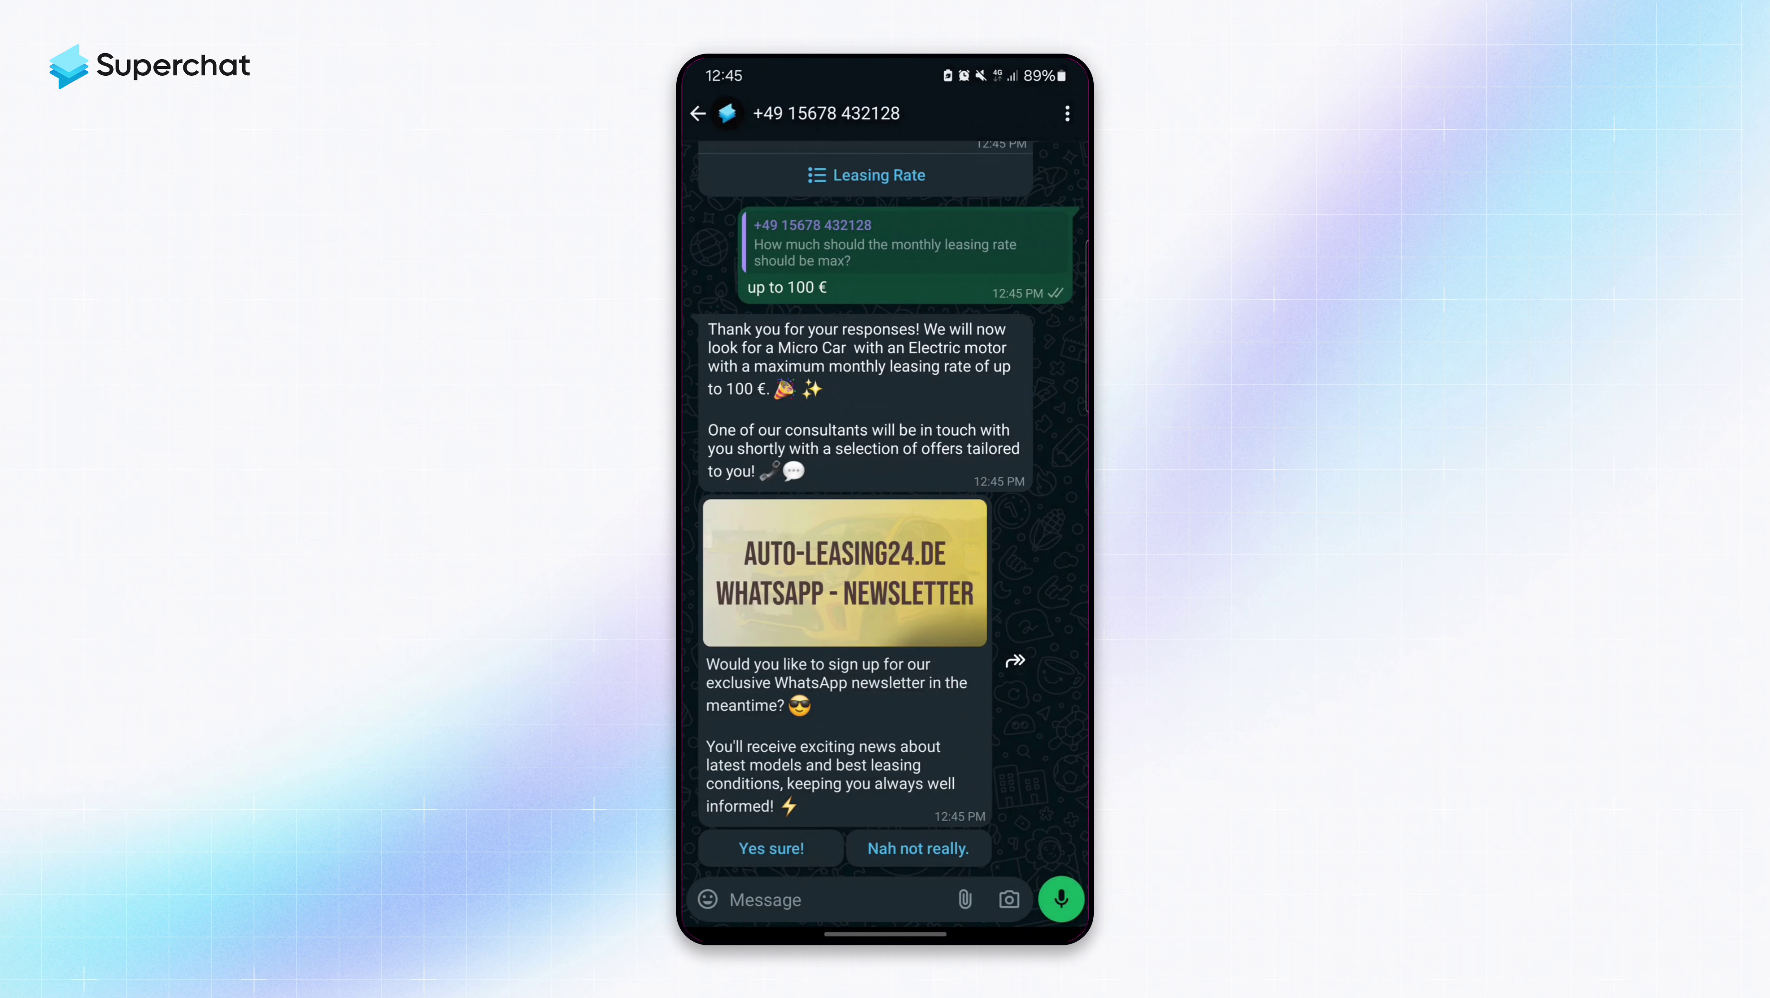
Accept the WhatsApp newsletter offer with "Yes sure!" and send the reply "Amazing!".
left_click(806, 848)
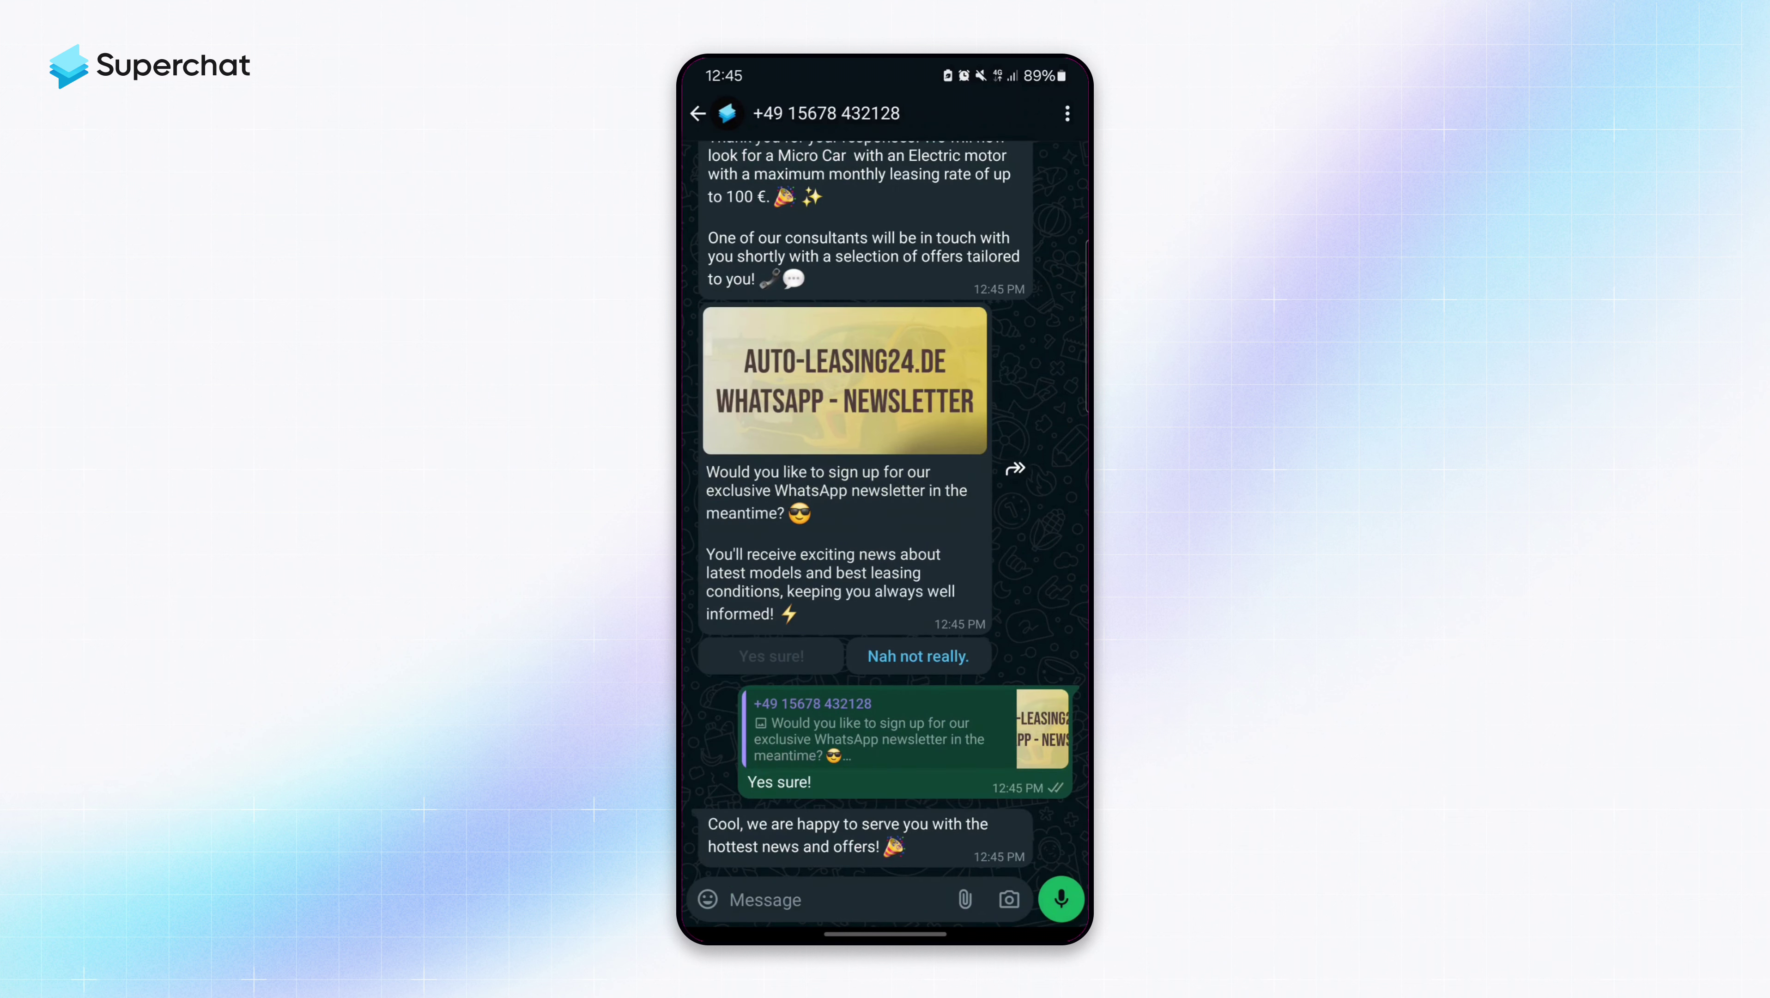
left_click(871, 903)
type("Amazing")
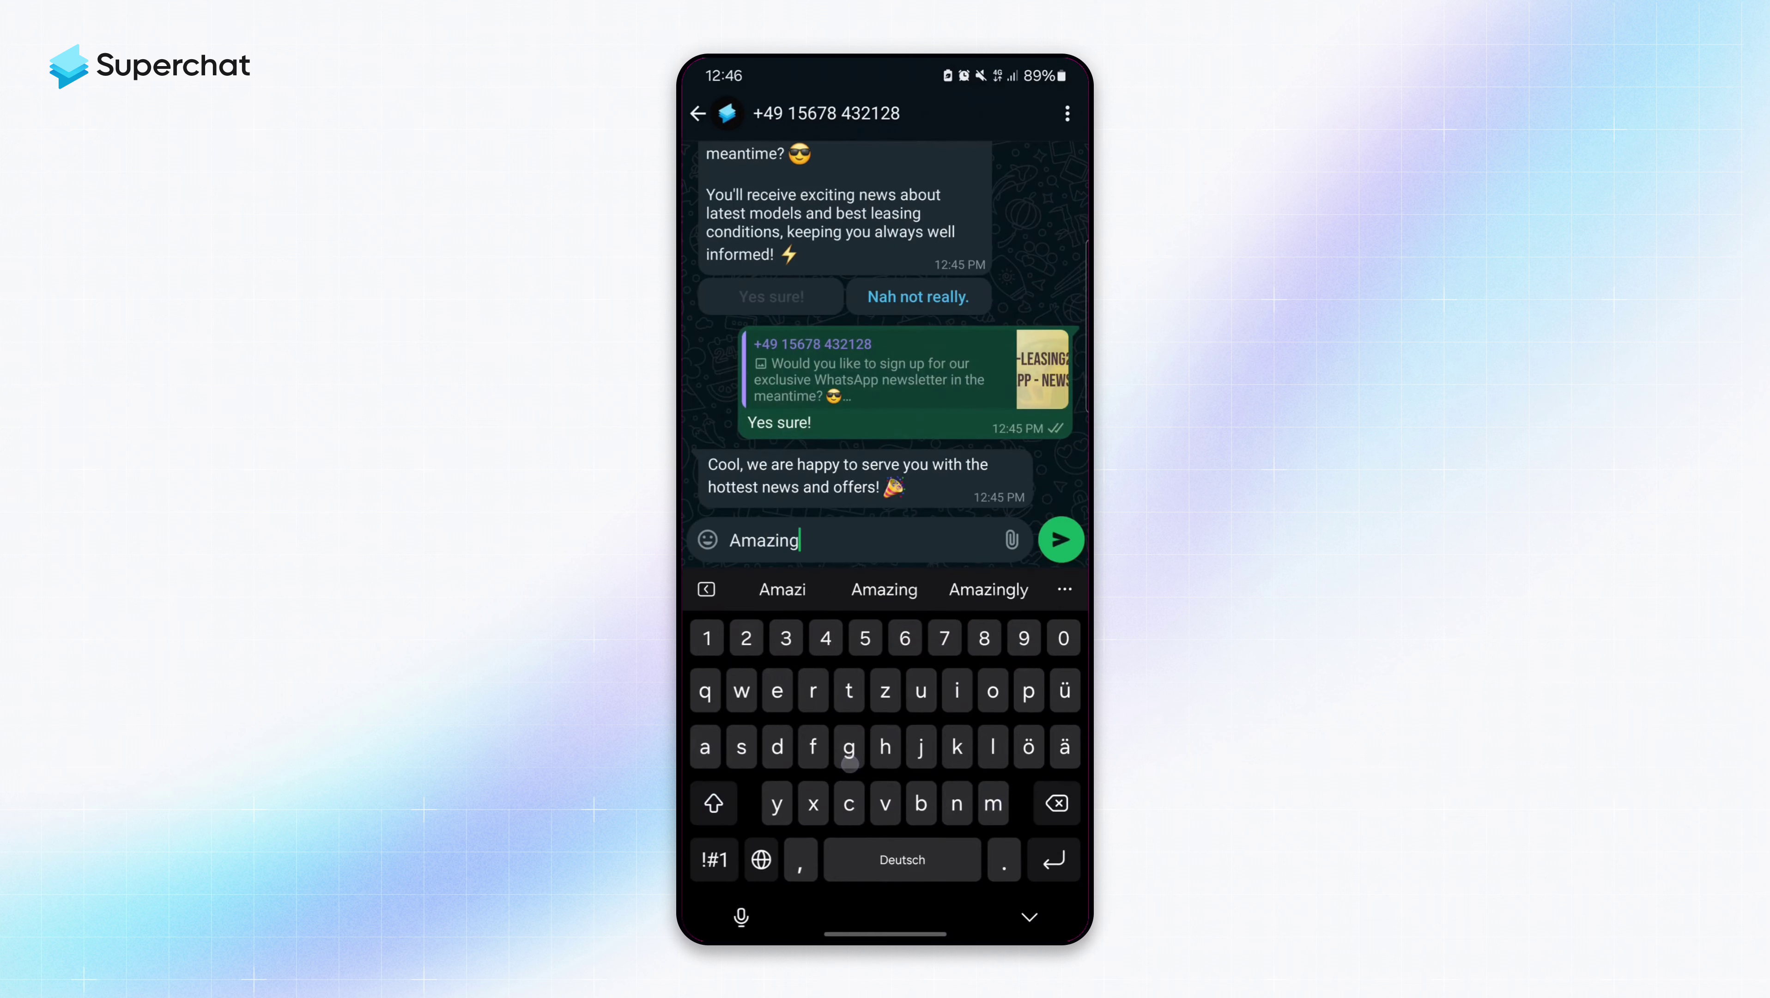
left_click(714, 859)
type("!")
left_click(1061, 539)
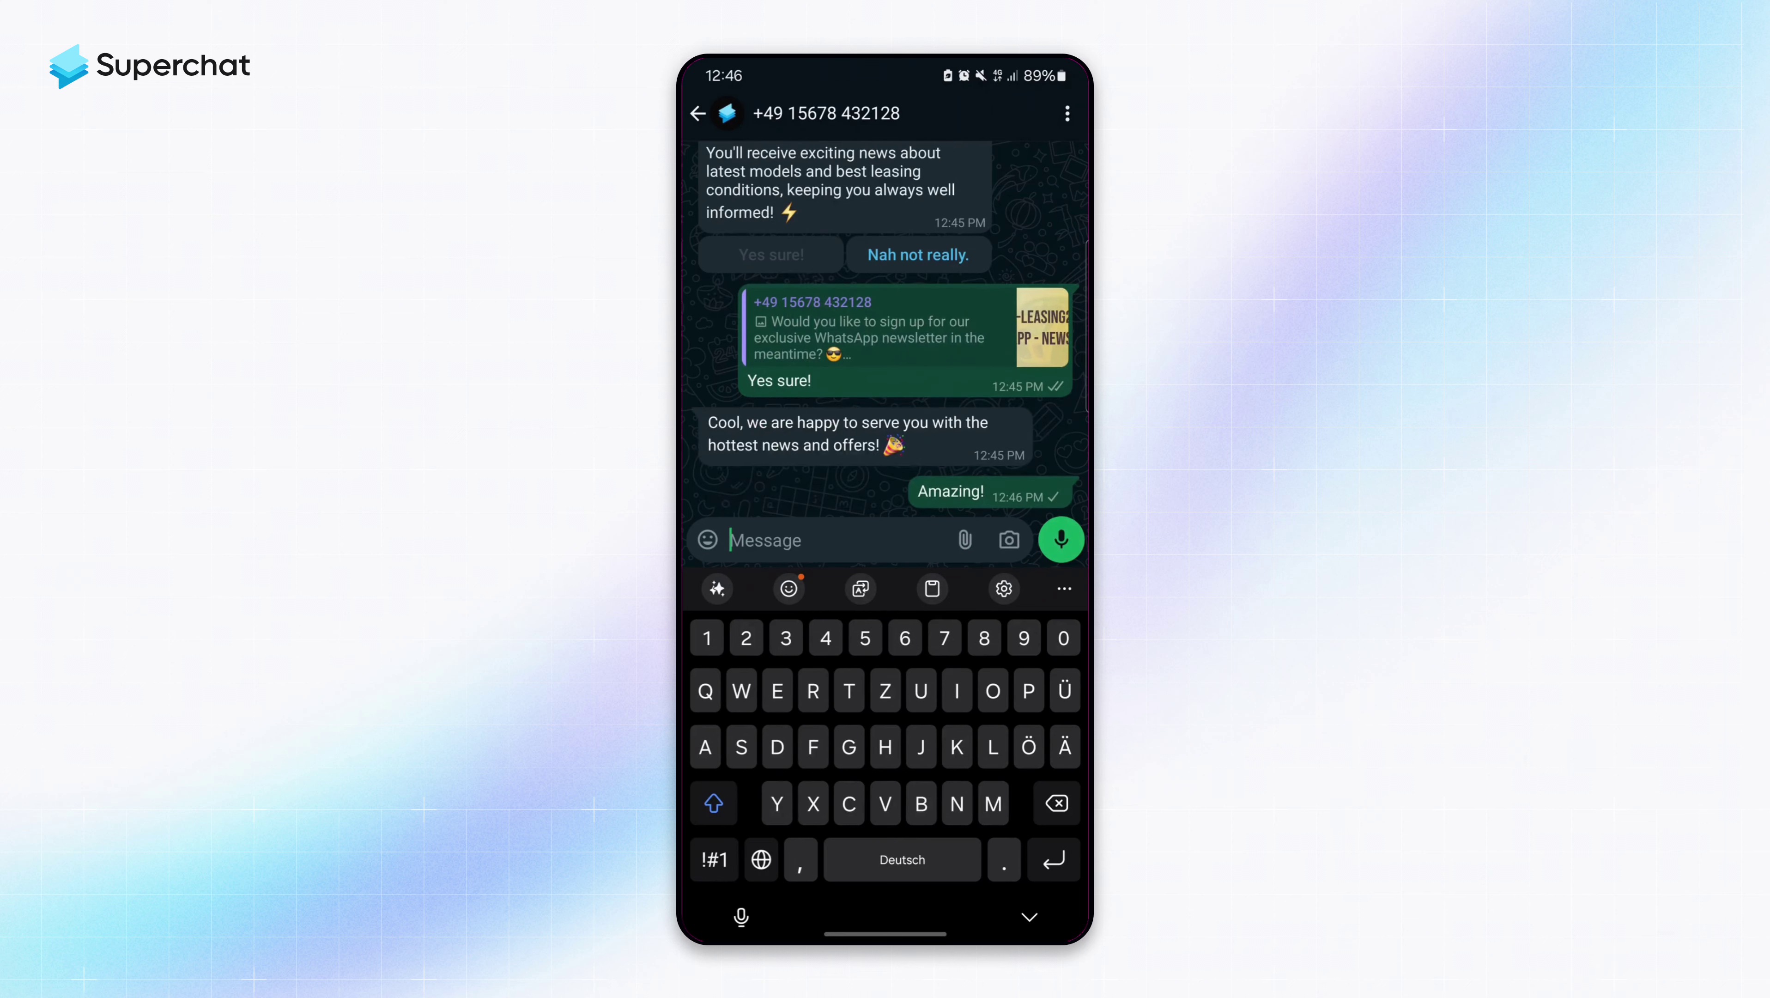
key("Escape")
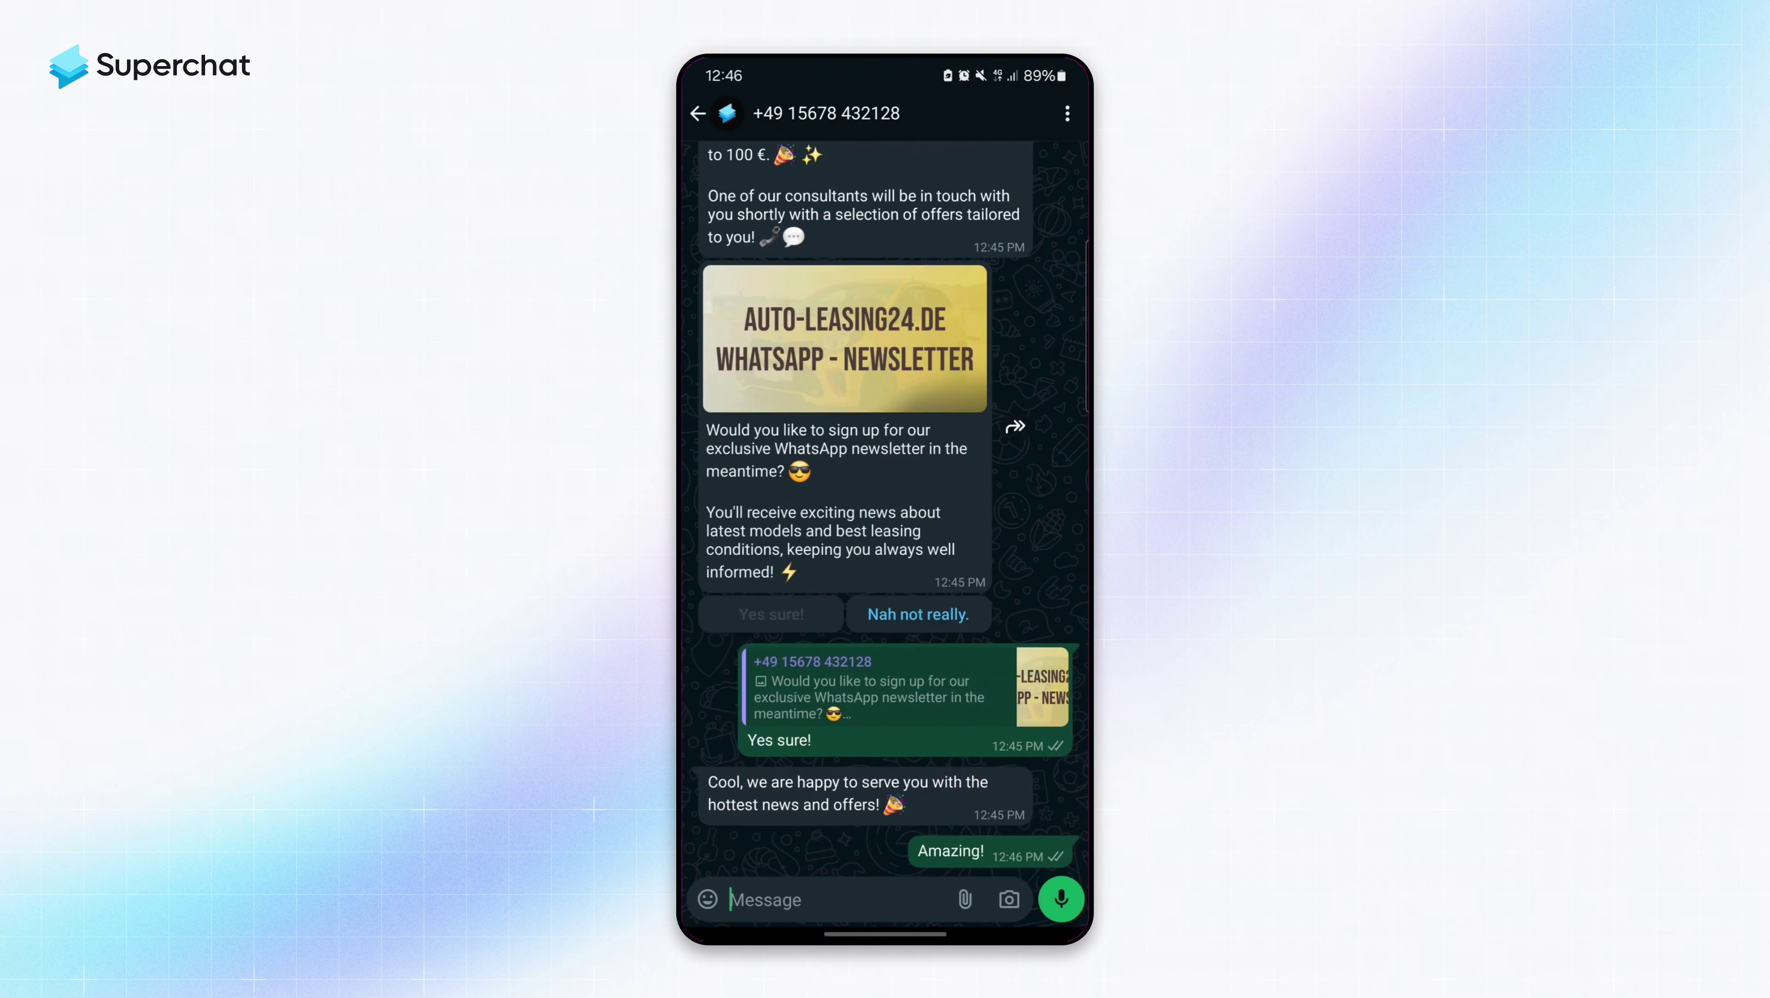